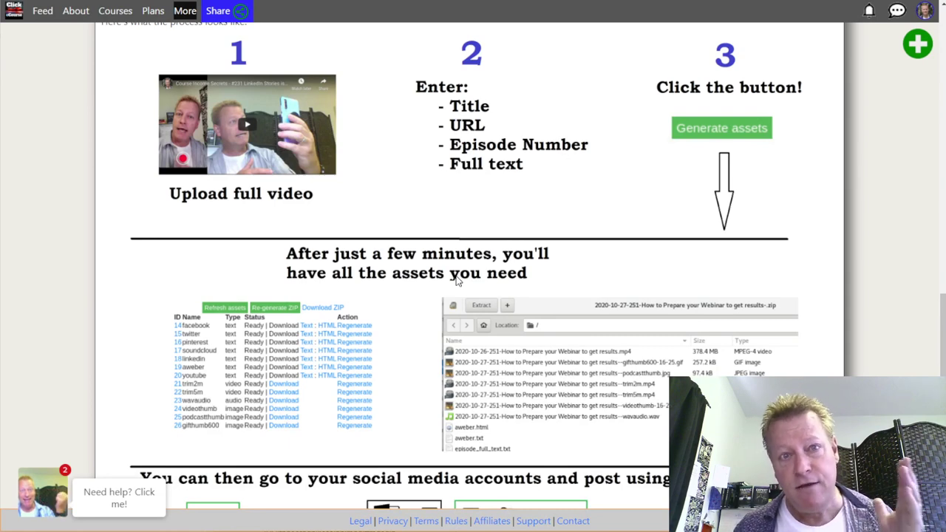
- Examine the web page's process diagram, from uploading the full video and generating assets to posting them on the social media platforms
scroll(458, 279, "down", 5)
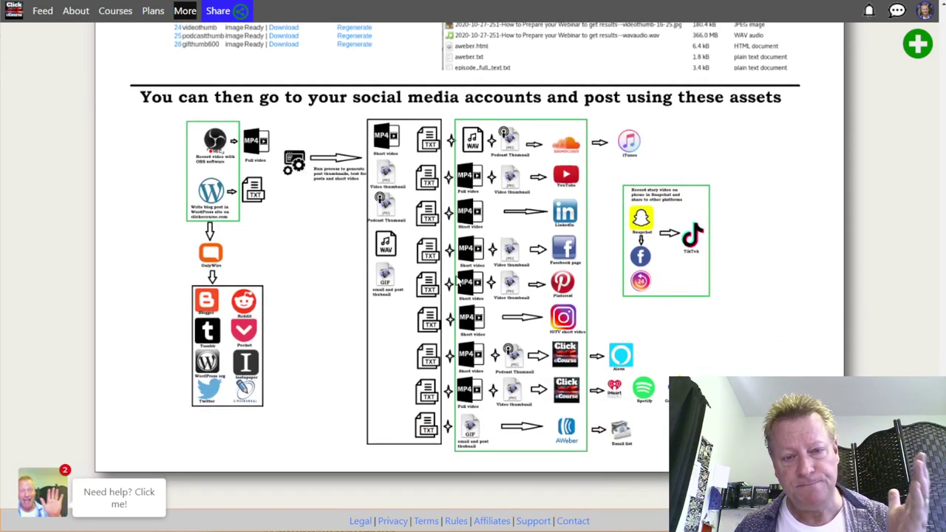
scroll(458, 280, "up", 10)
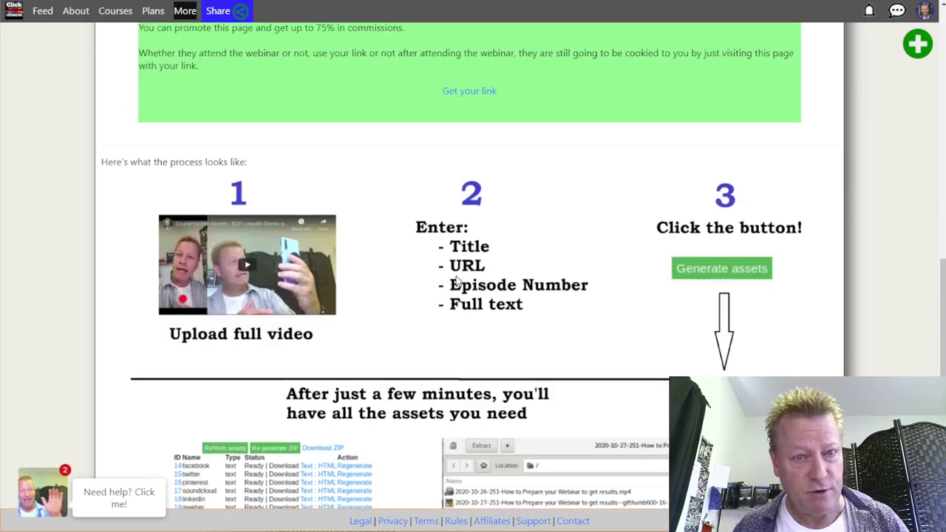
scroll(456, 279, "down", 5)
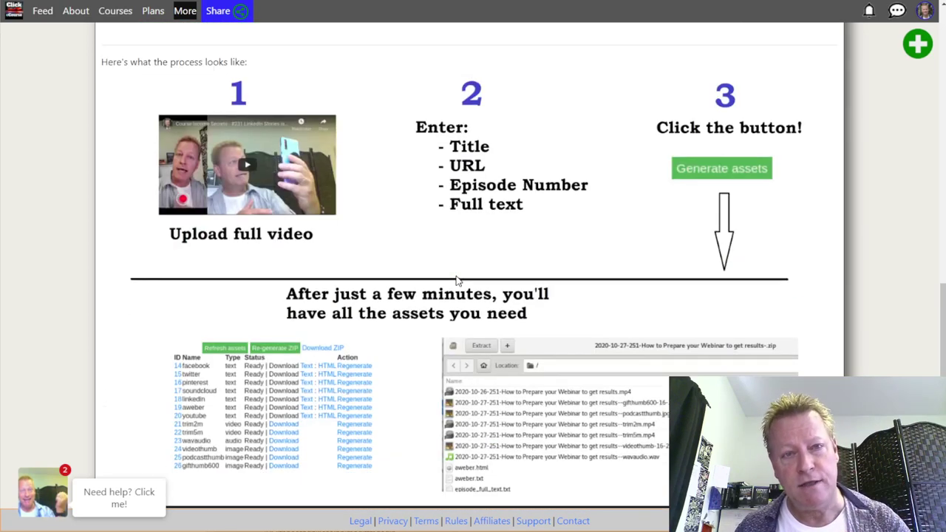
scroll(456, 279, "down", 2)
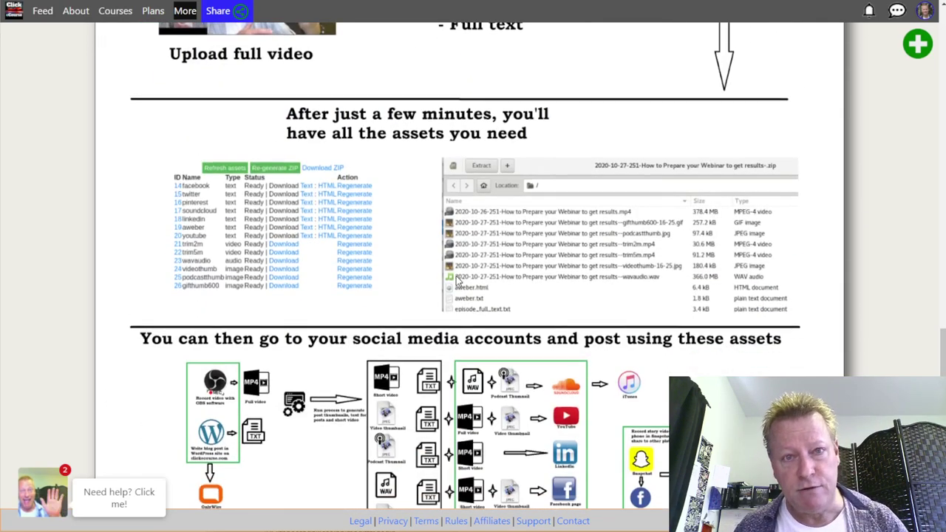
scroll(455, 279, "up", 3)
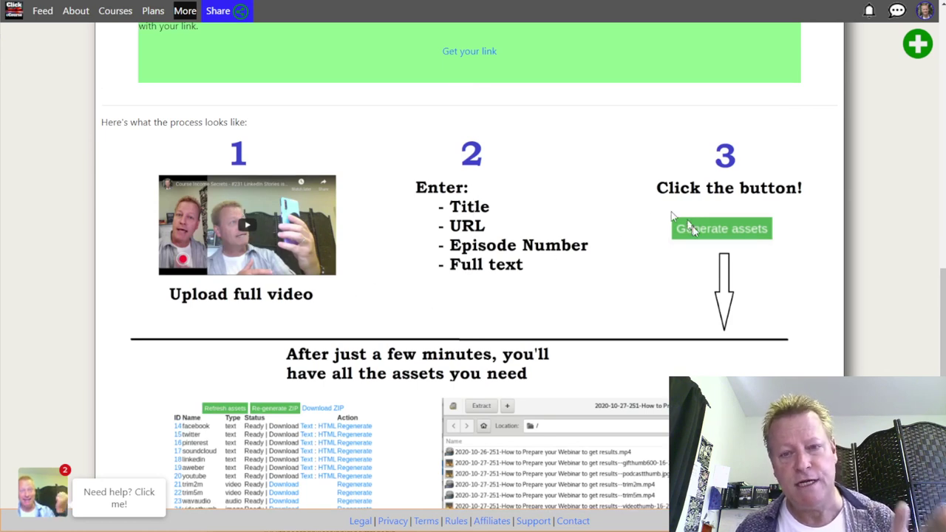
scroll(684, 273, "down", 3)
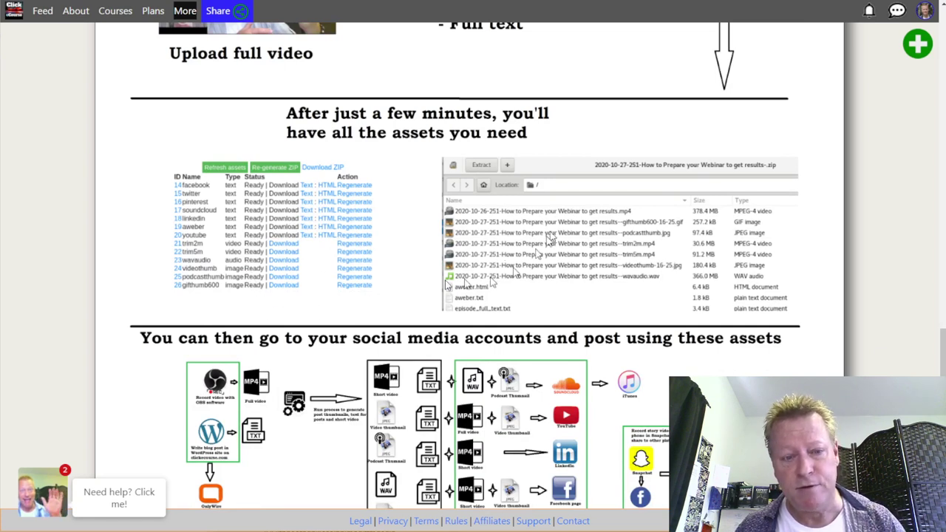
scroll(373, 277, "down", 3)
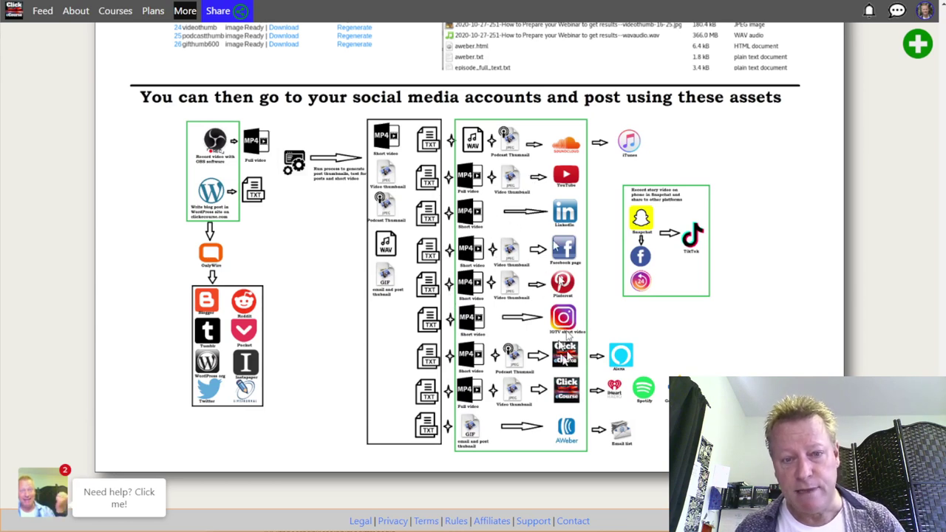
scroll(583, 333, "up", 4)
scroll(591, 336, "down", 4)
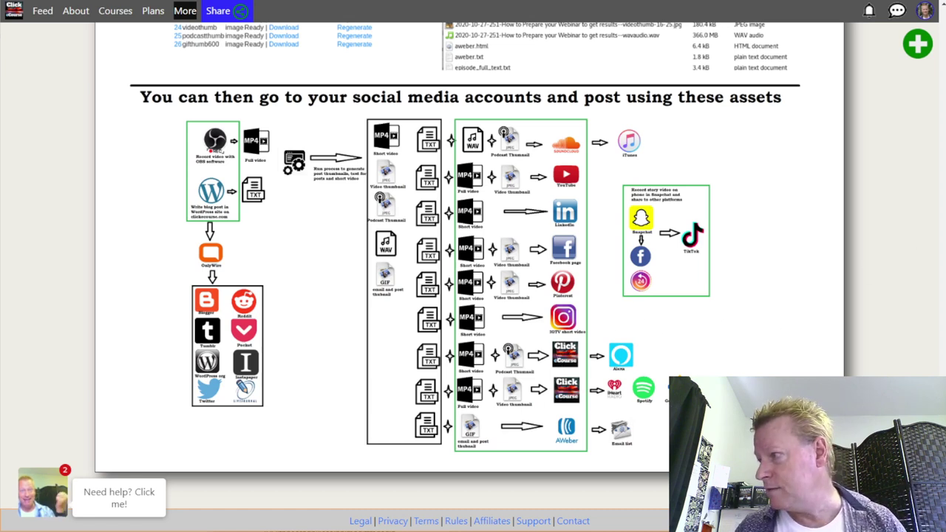
- Switch to notes.txt in Notepad and read through the numbered list of publishing platforms from YouTube to MeWe
key("alt+Tab")
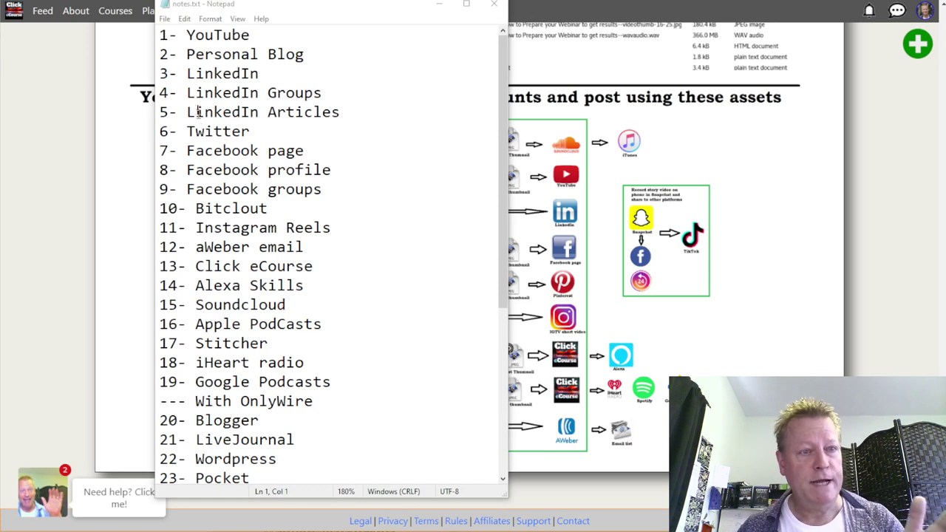
left_click(207, 31)
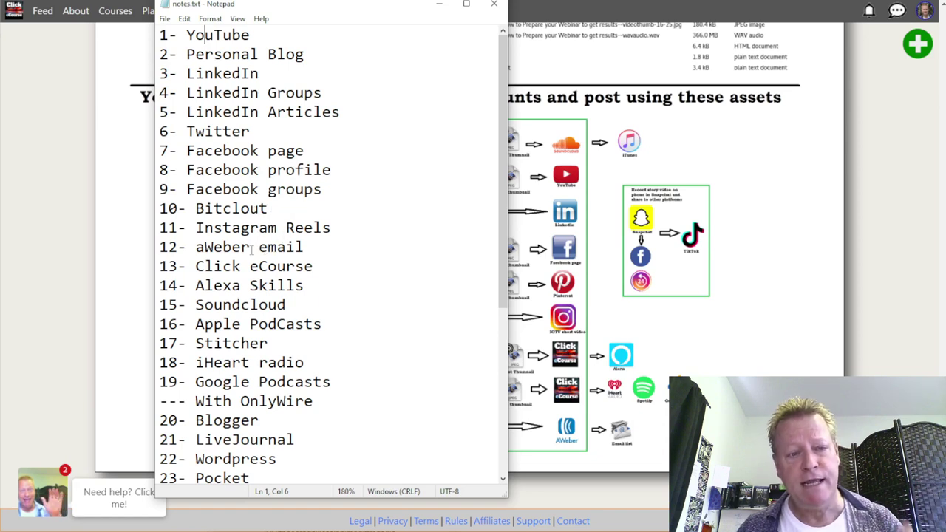
scroll(252, 249, "down", 2)
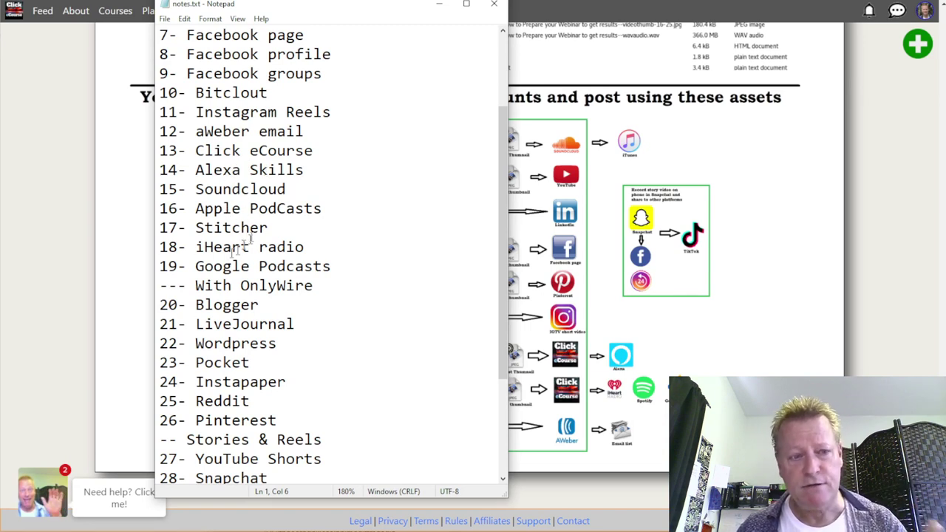
scroll(255, 280, "down", 2)
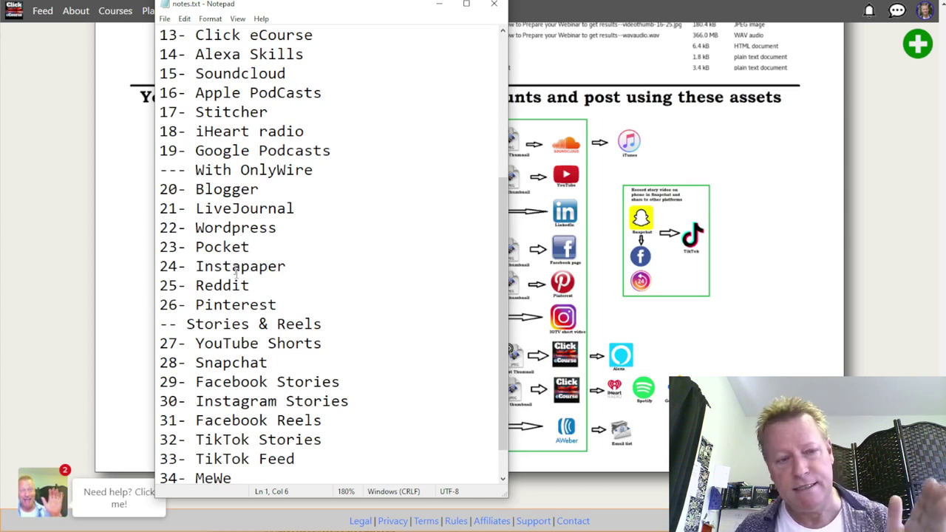
scroll(228, 293, "down", 1)
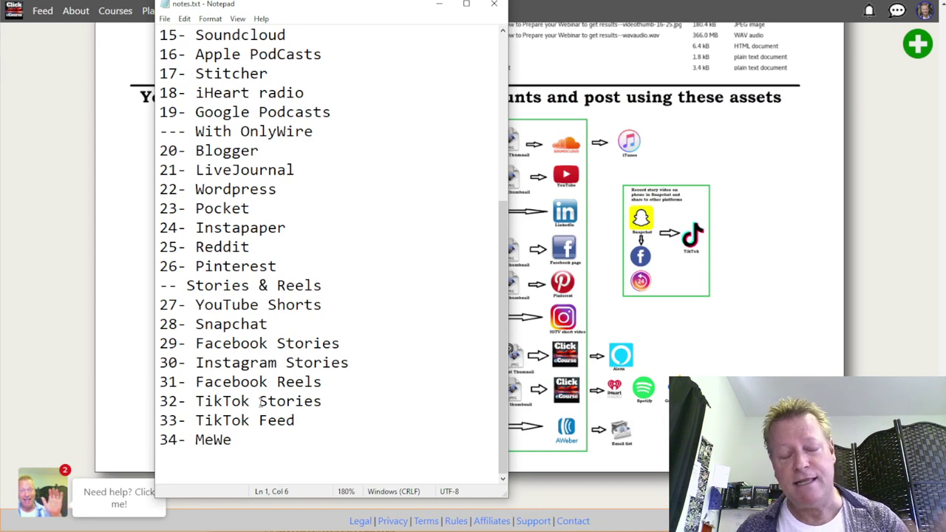
scroll(260, 401, "up", 5)
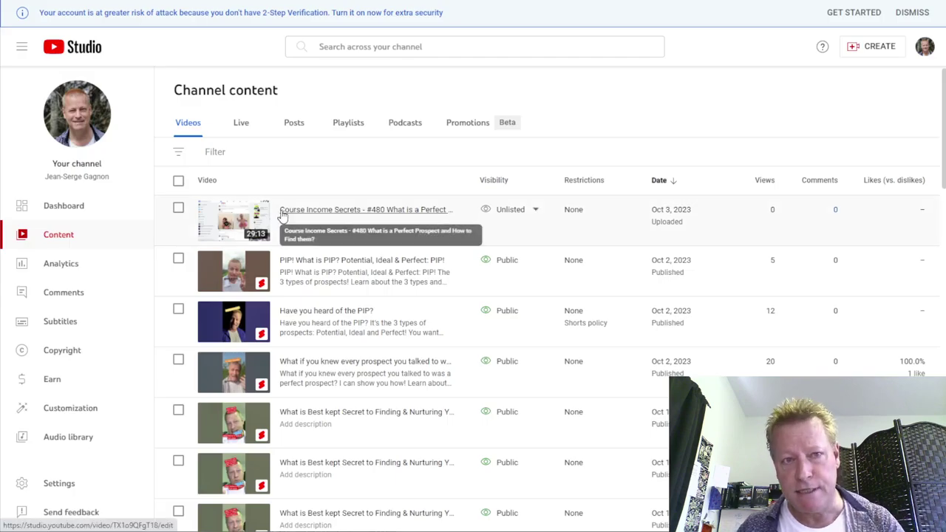
- Change the visibility of the "Course Income Secrets - #480" video to Public in YouTube Studio and publish it
left_click(529, 215)
left_click(532, 296)
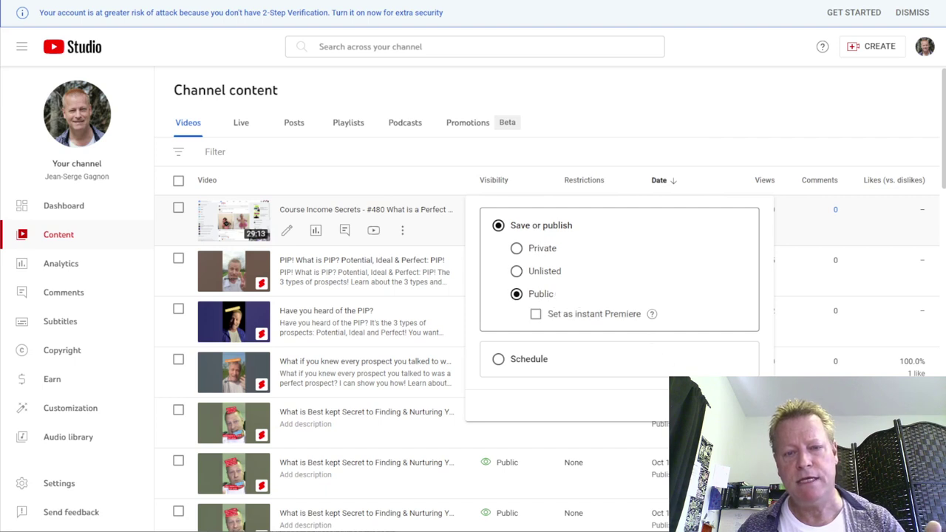
left_click(739, 405)
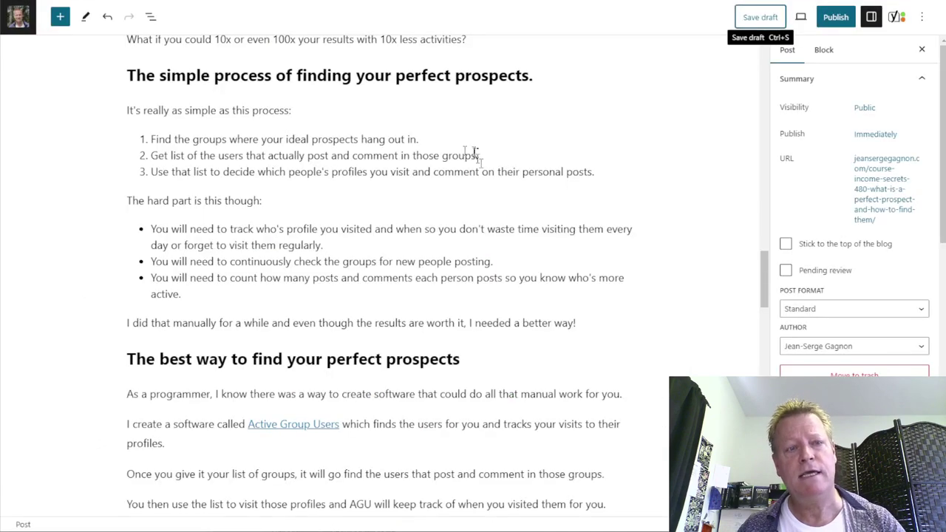
- Look over the episode 480 blog post about perfect prospects in the WordPress editor and publish it
scroll(473, 152, "up", 5)
scroll(520, 189, "down", 5)
scroll(519, 194, "down", 10)
scroll(521, 194, "up", 20)
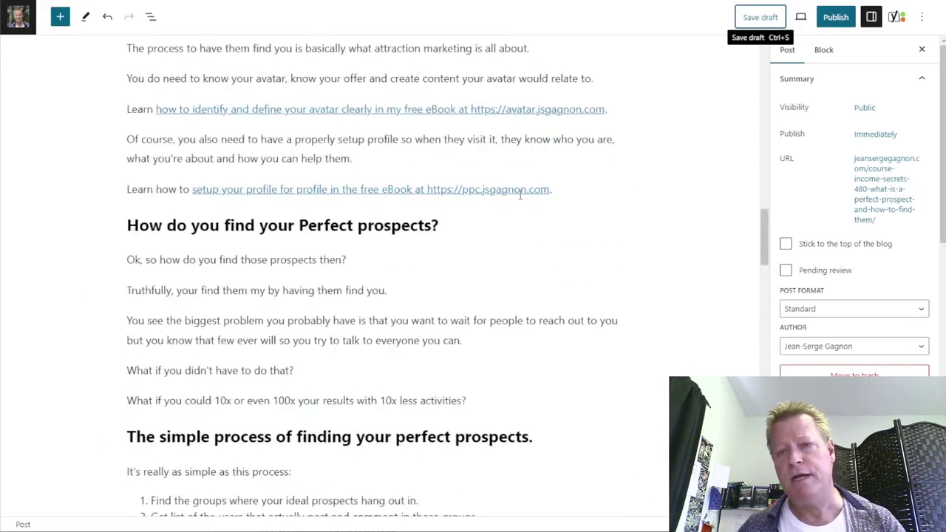
left_click(835, 16)
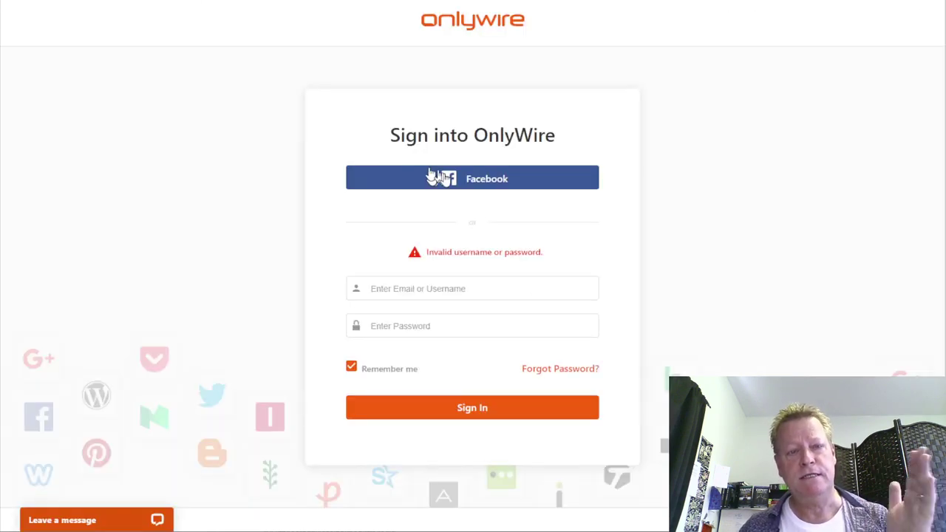
- Sign into OnlyWire with the saved e-mail and account password
left_click(484, 288)
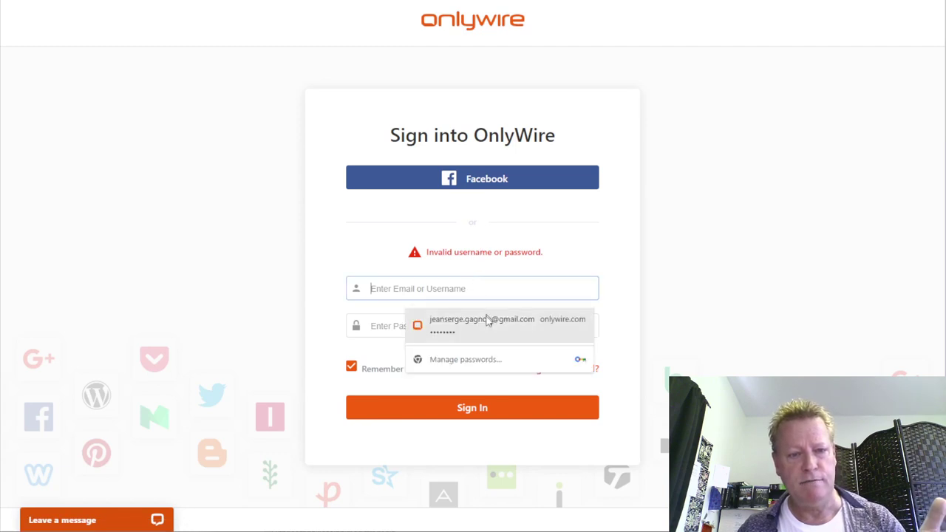
left_click(488, 320)
left_click(469, 409)
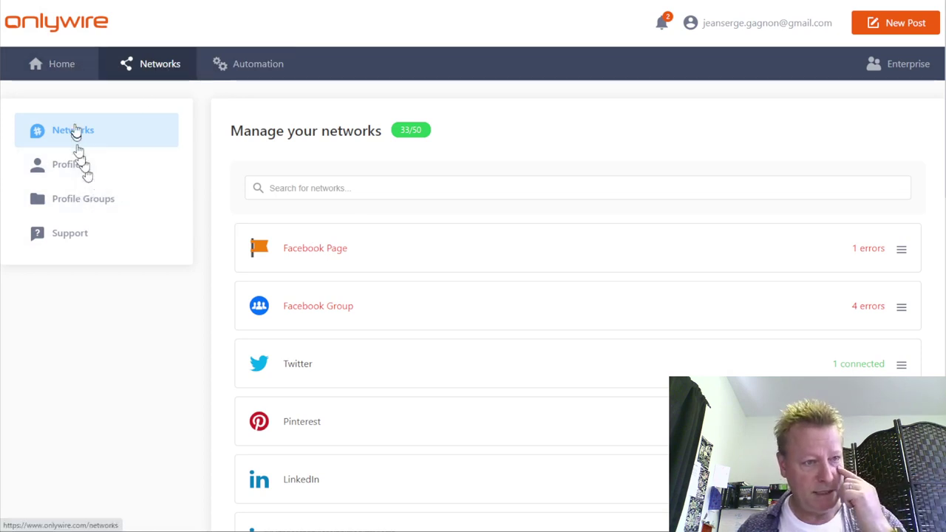
- Show the OnlyWire posts on the home page starting from September 1, 2023
left_click(62, 65)
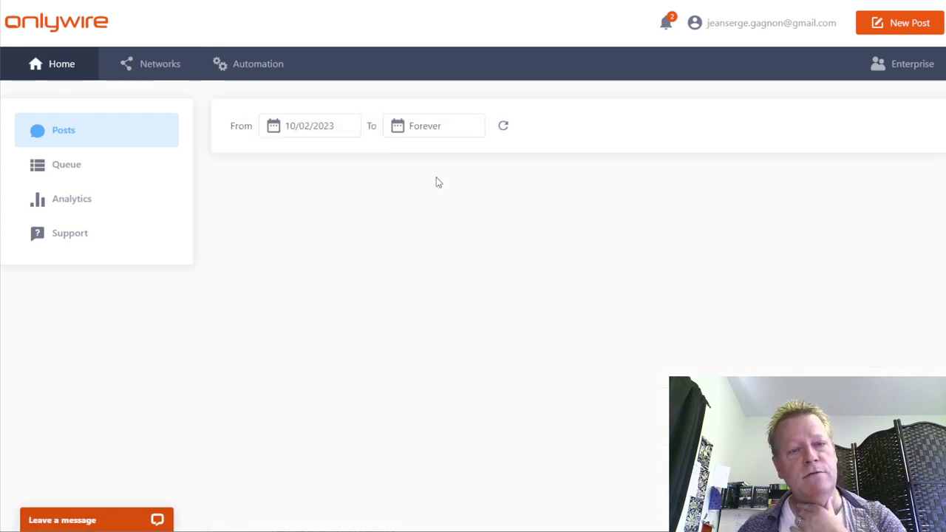
left_click(348, 129)
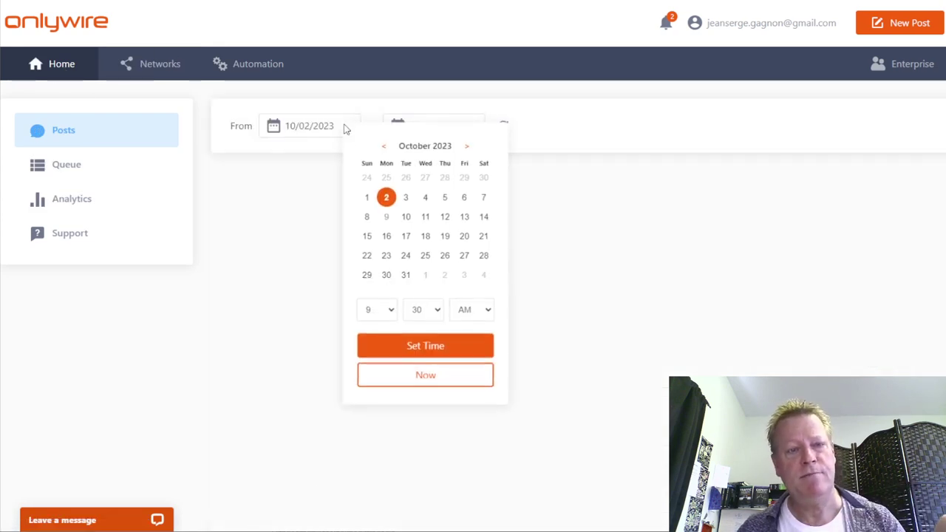
left_click(382, 149)
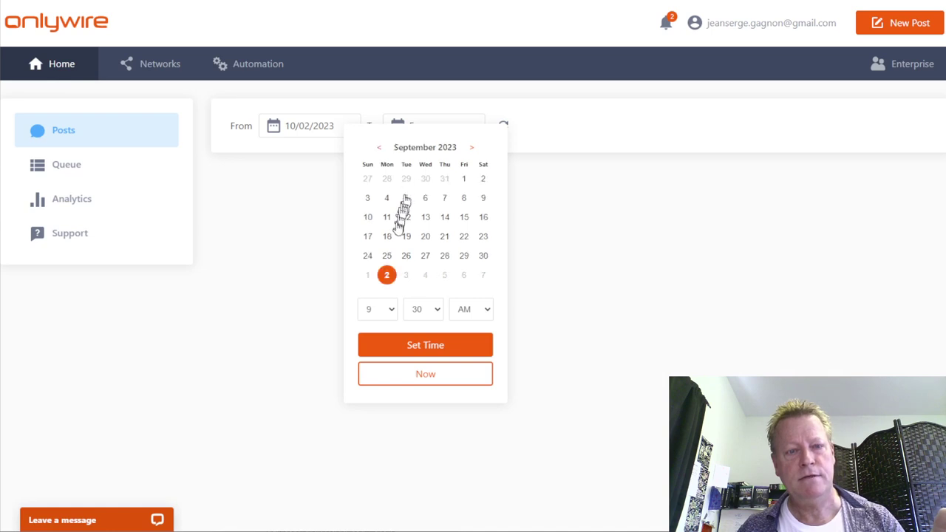
left_click(464, 179)
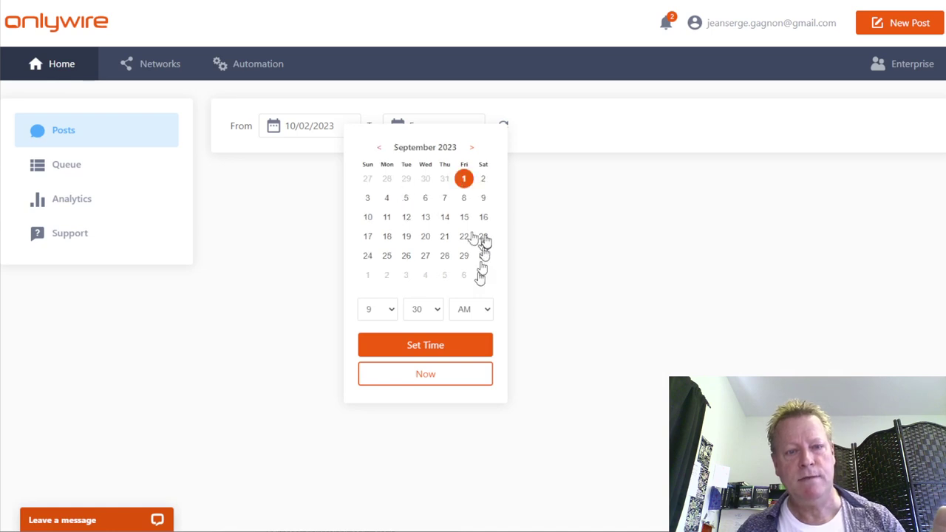
left_click(436, 350)
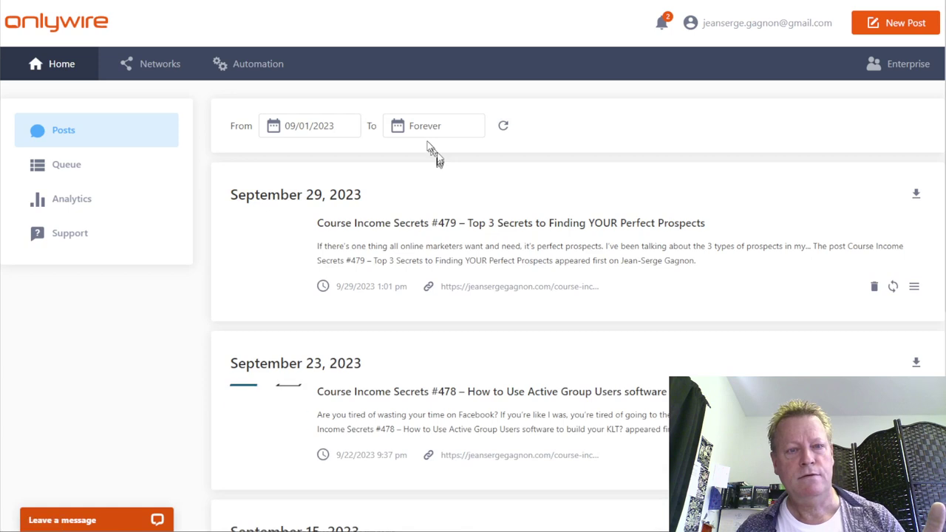
- Look through the September posts and expand the Course Income Secrets #479 post to inspect its completed, scheduled and bounced networks
scroll(495, 262, "down", 5)
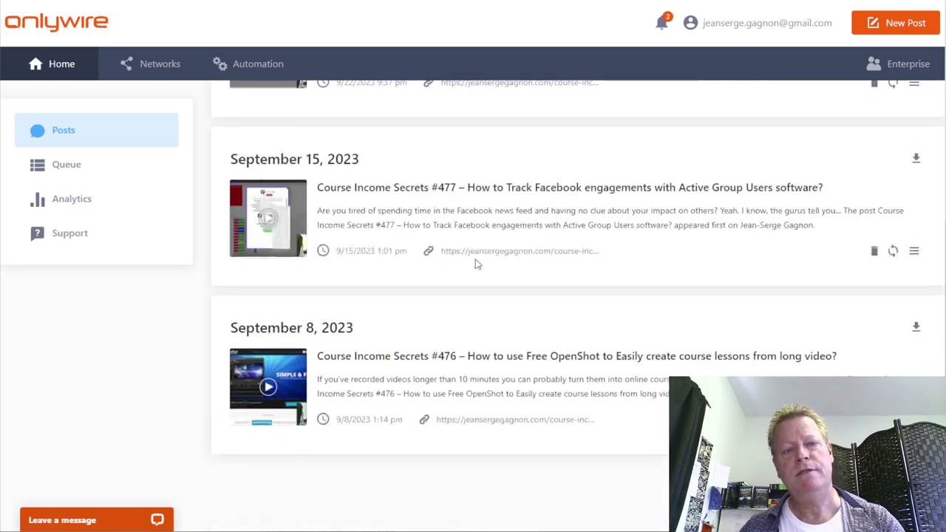
scroll(477, 265, "up", 5)
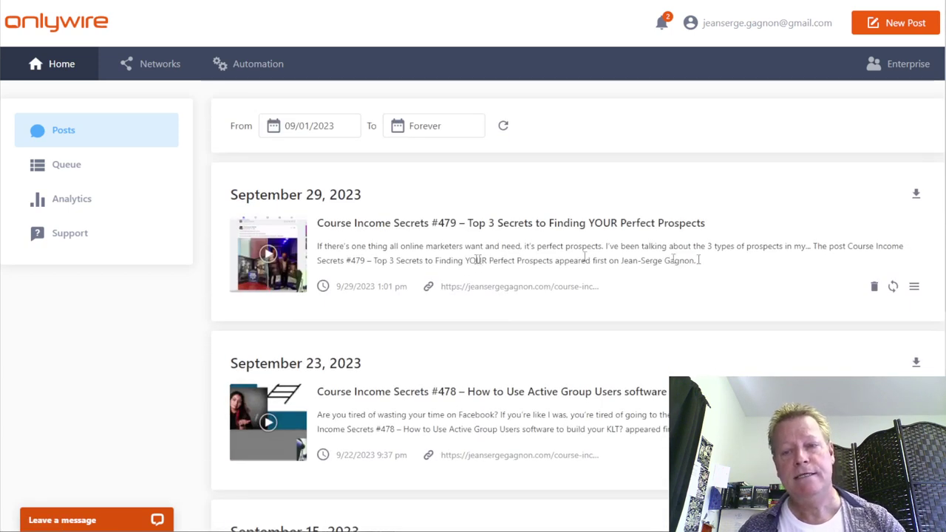
left_click(764, 306)
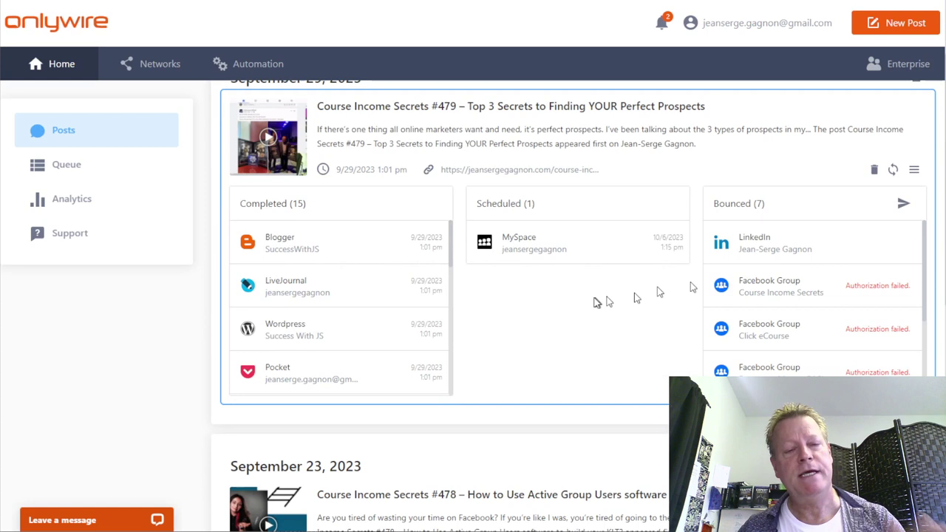
scroll(595, 302, "up", 2)
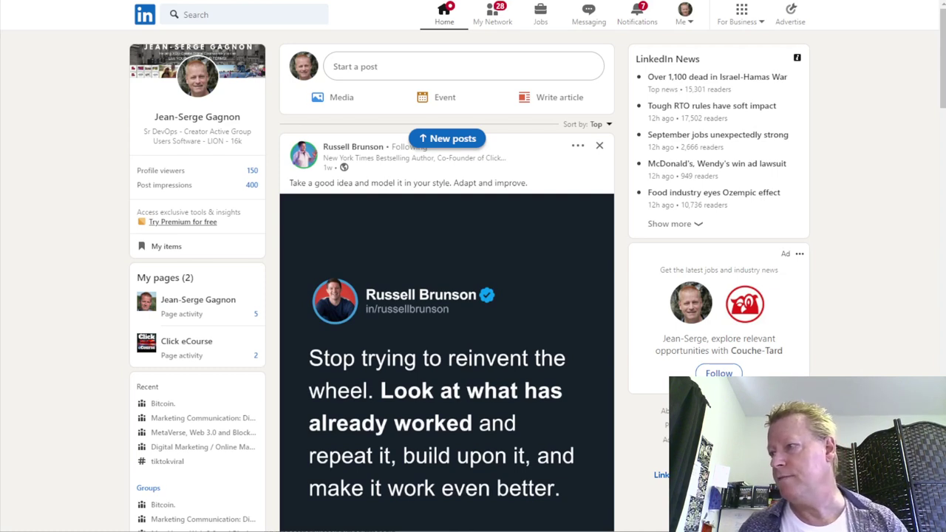
- Start a LinkedIn post and paste in the prepared "Course Income Secrets - #480 What is a Perfect Prospect and How to Find them?" text
left_click(371, 66)
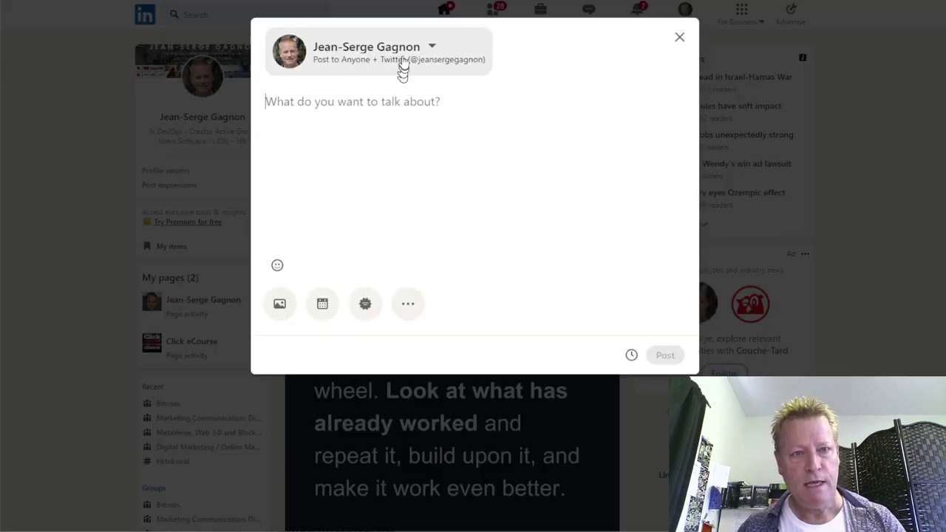
left_click(376, 96)
key("ctrl+v")
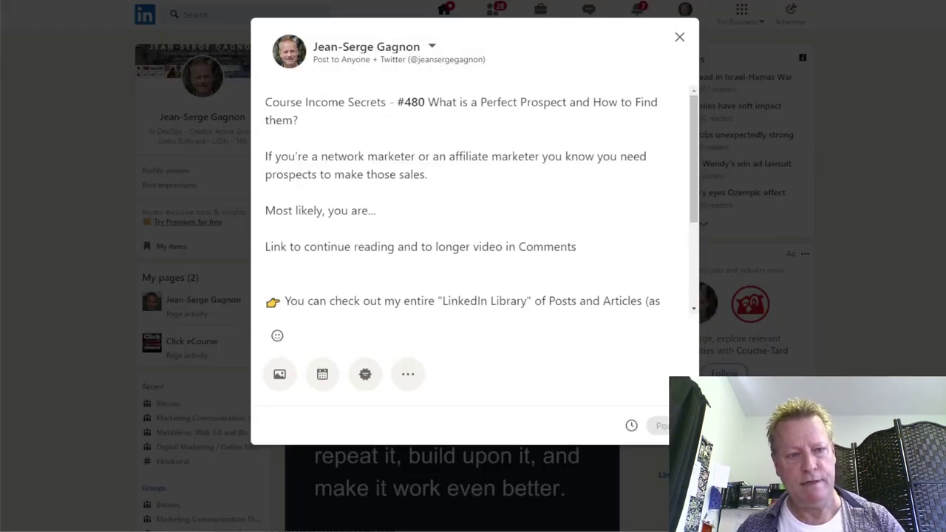
left_click(279, 374)
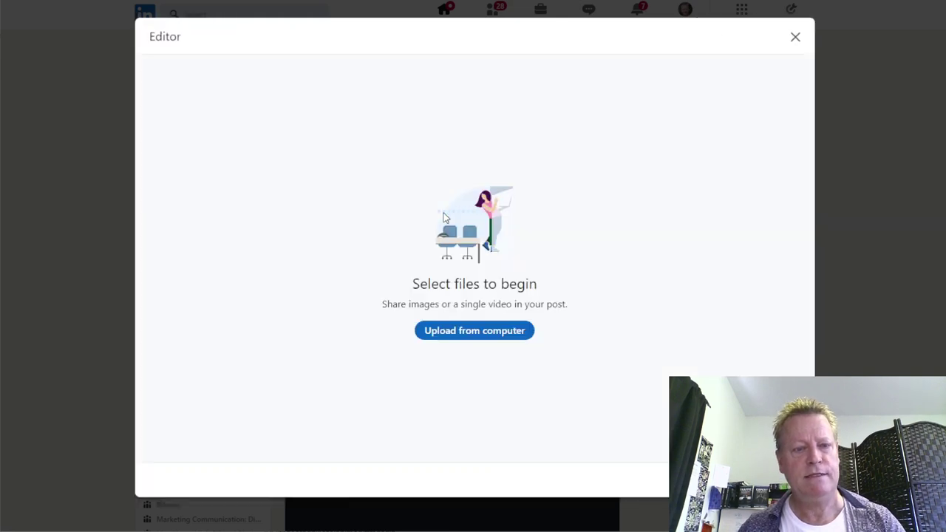
left_click(466, 331)
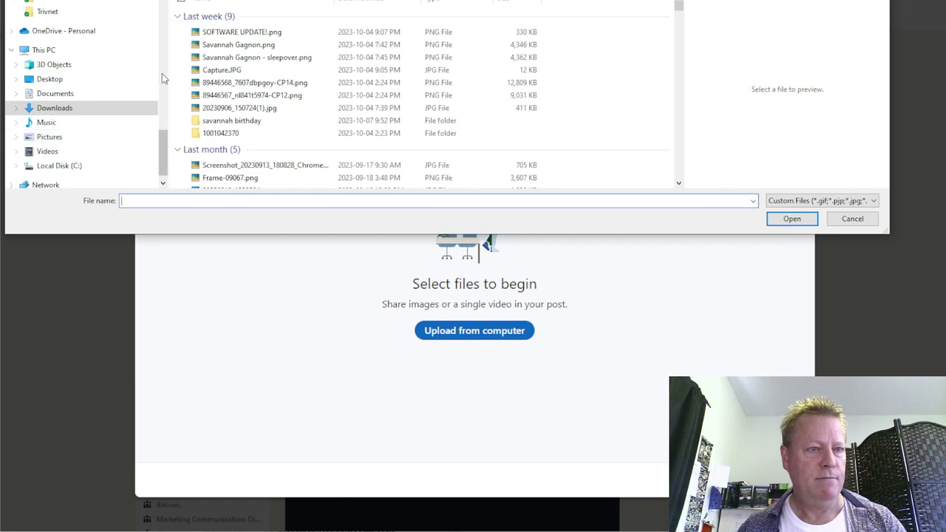
scroll(158, 99, "up", 3)
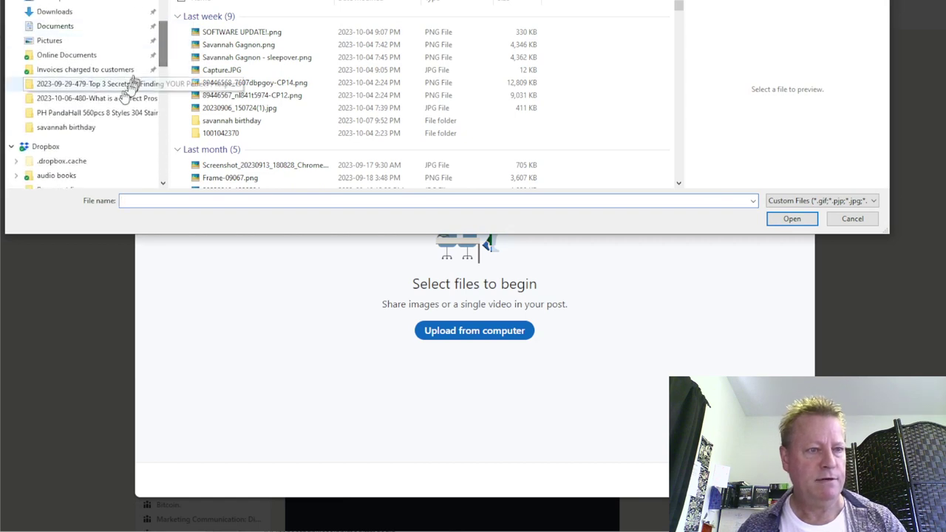
left_click(107, 98)
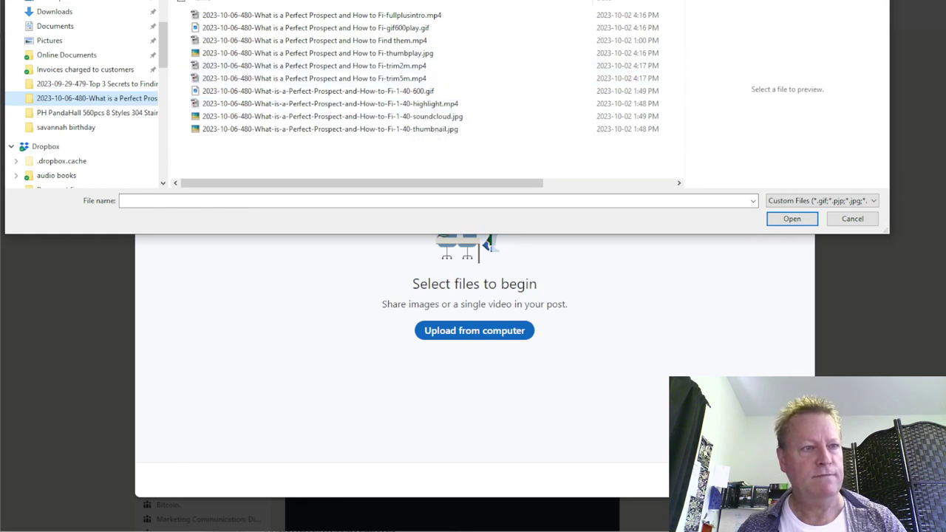
key("alt+Up")
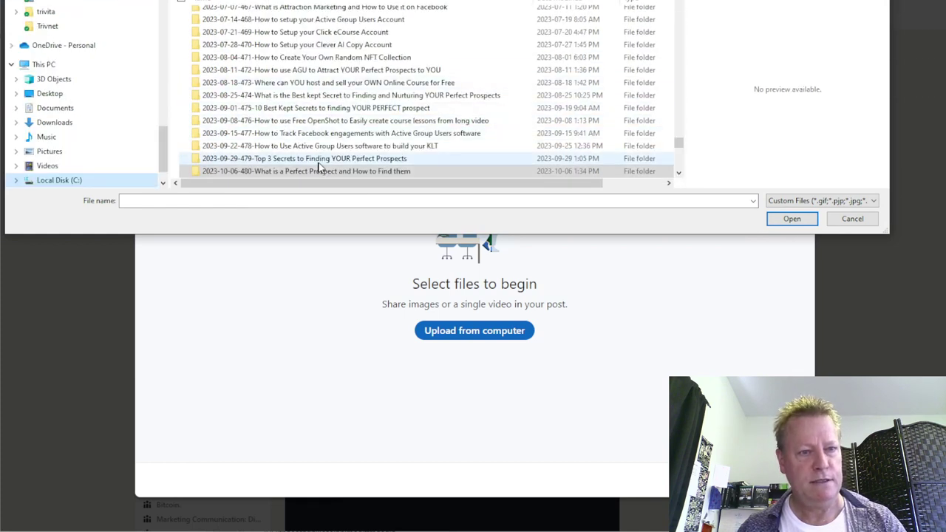
scroll(319, 167, "down", 1)
double_click(314, 137)
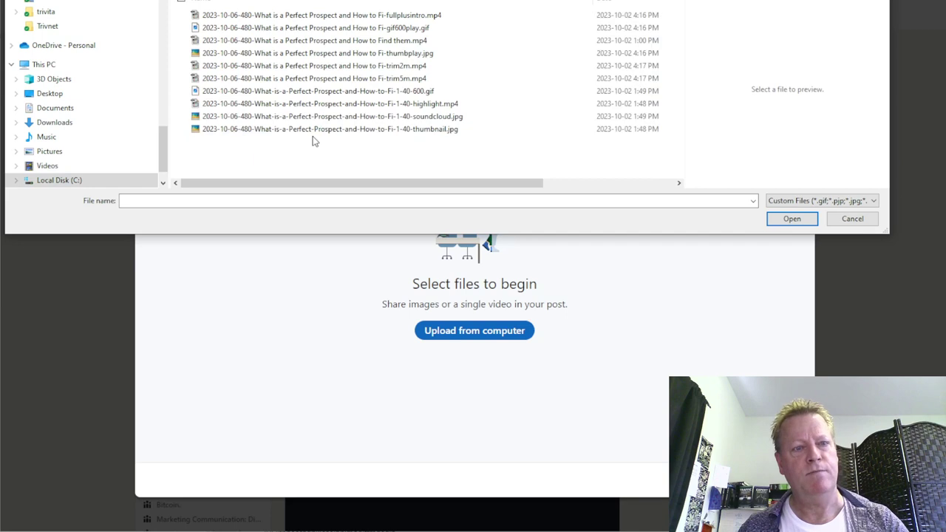
double_click(406, 82)
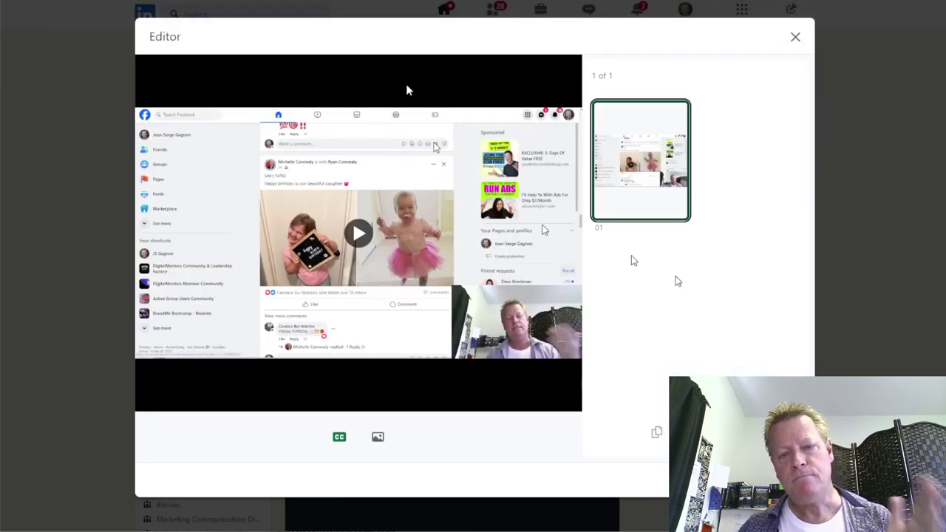
- Turn off auto captions for the video and add the "subs5m.en_US.srt" caption file of episode 480 instead
left_click(339, 436)
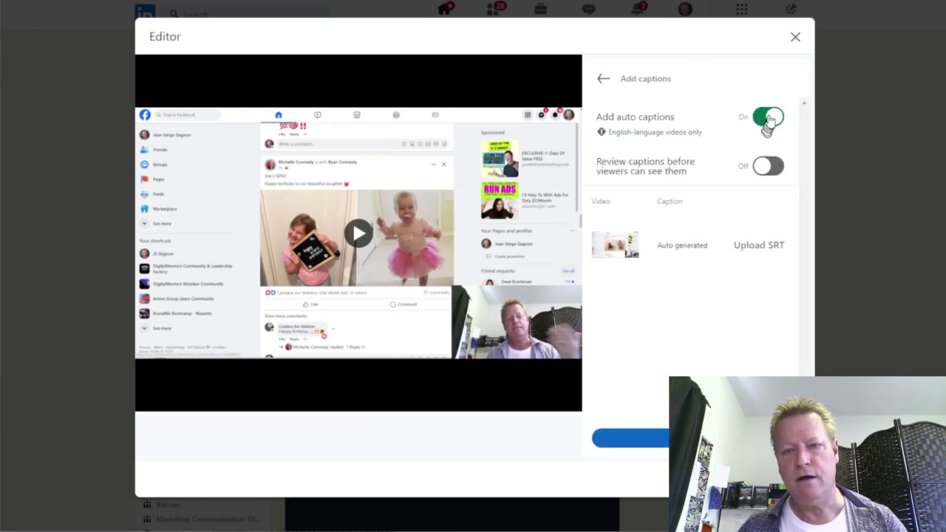
left_click(768, 118)
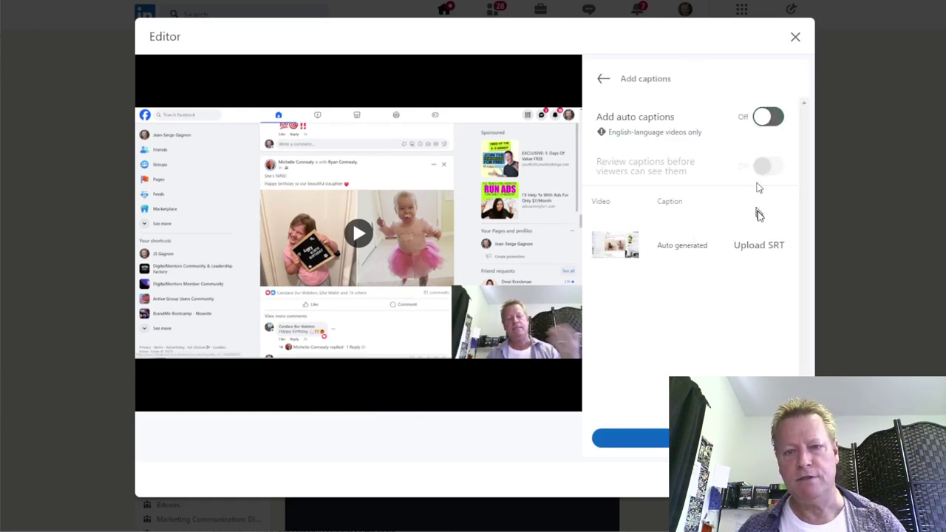
left_click(756, 246)
double_click(311, 104)
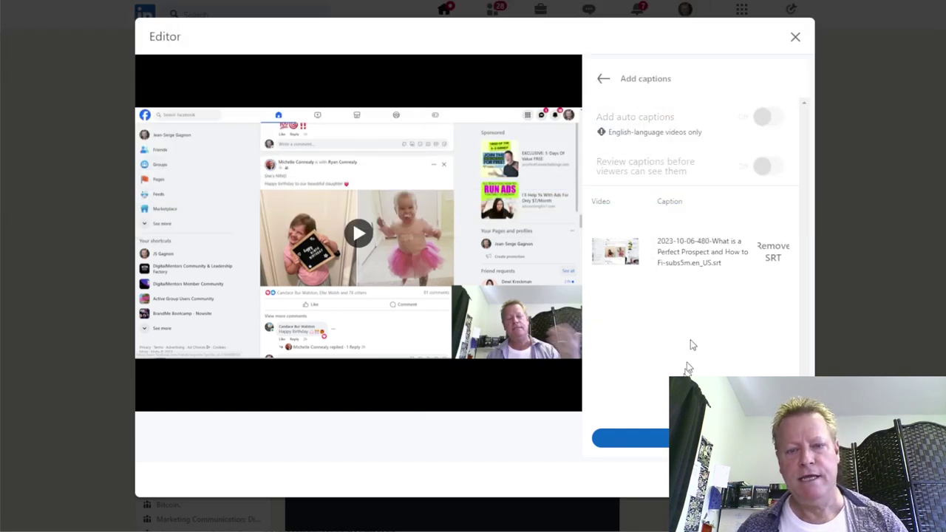
left_click(666, 437)
left_click(377, 436)
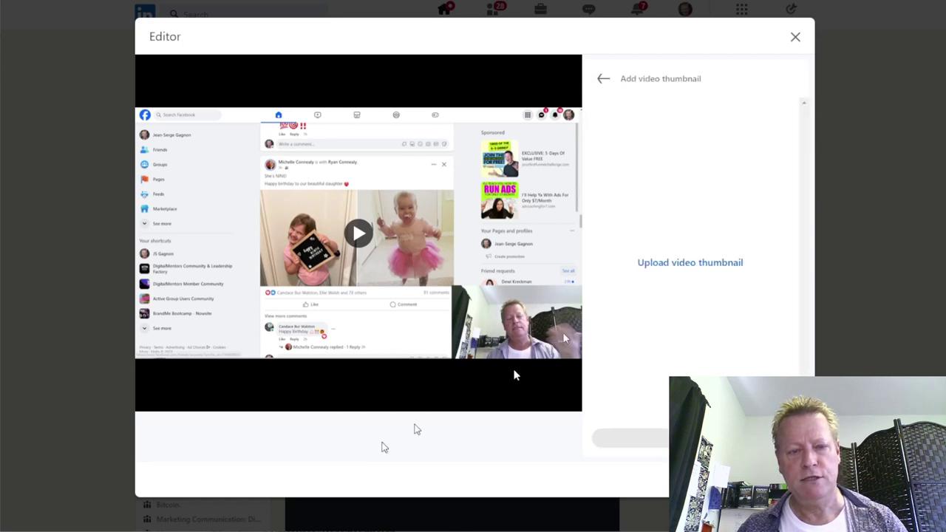
left_click(689, 264)
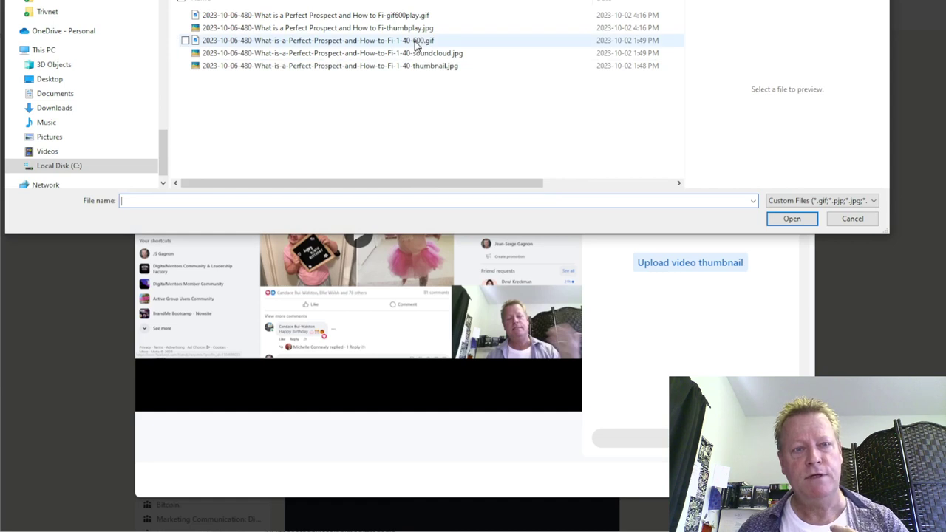
double_click(415, 40)
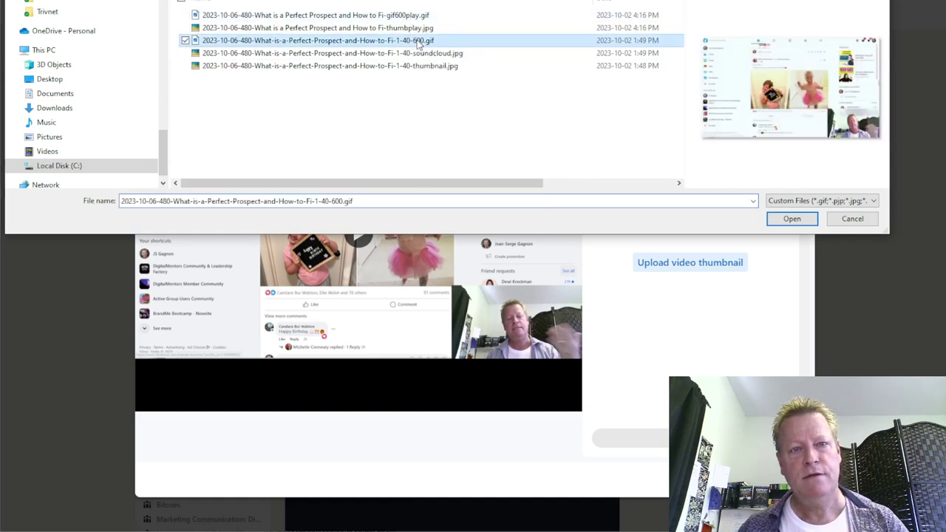
left_click(677, 438)
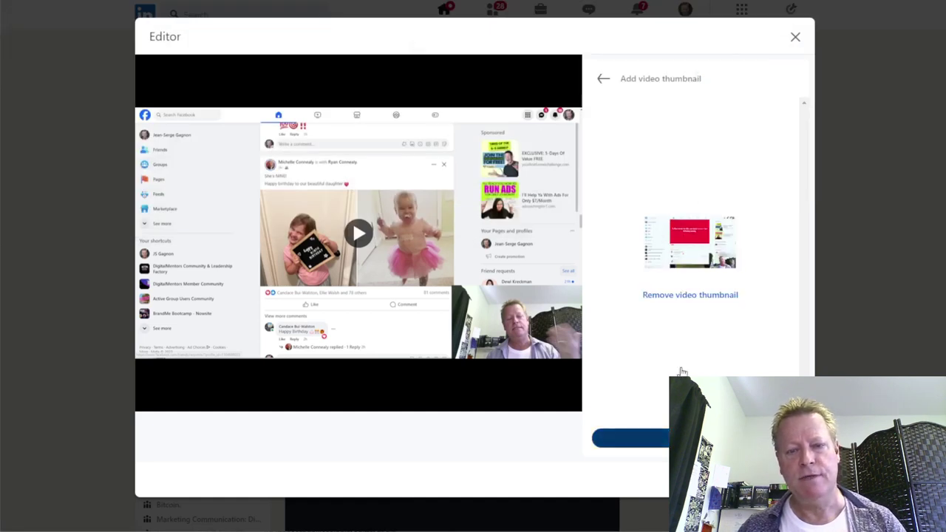
left_click(775, 479)
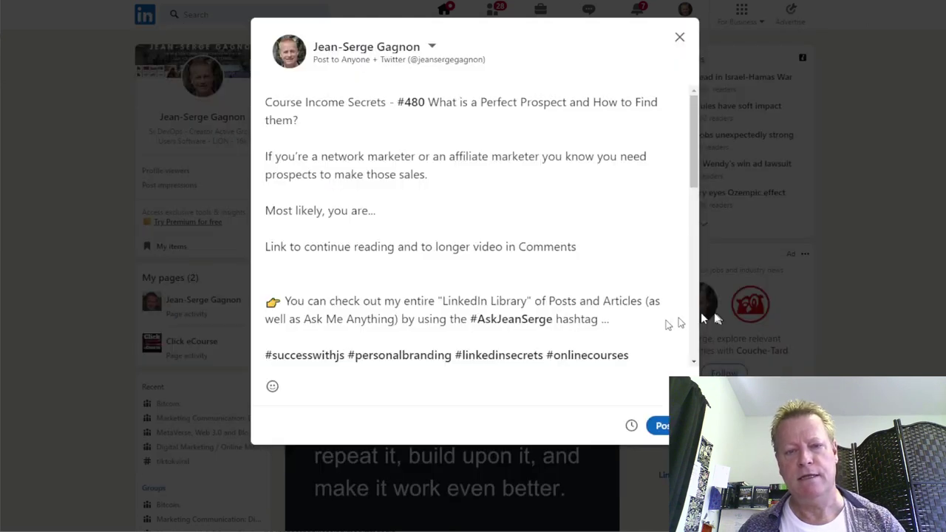
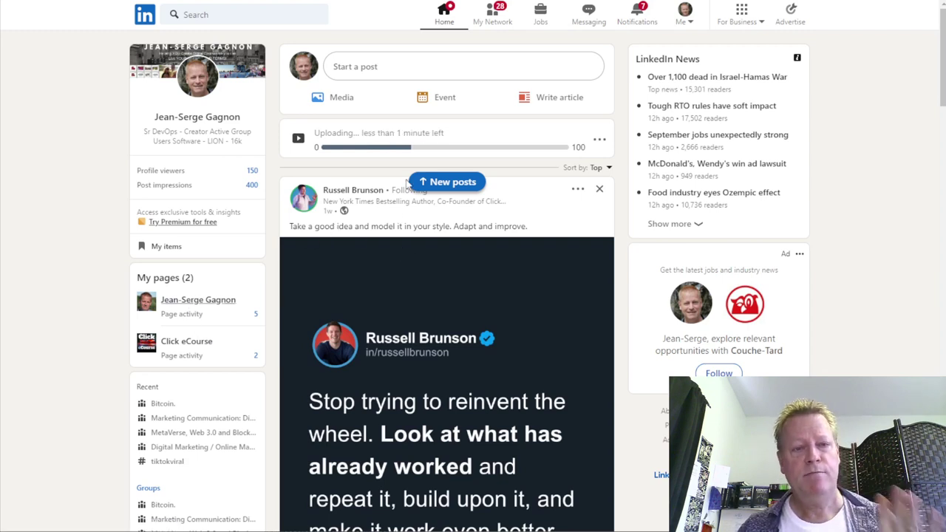
- Open the managed page that carries the owner's own name and start a post with the prepared episode #480 text pasted in
left_click(217, 302)
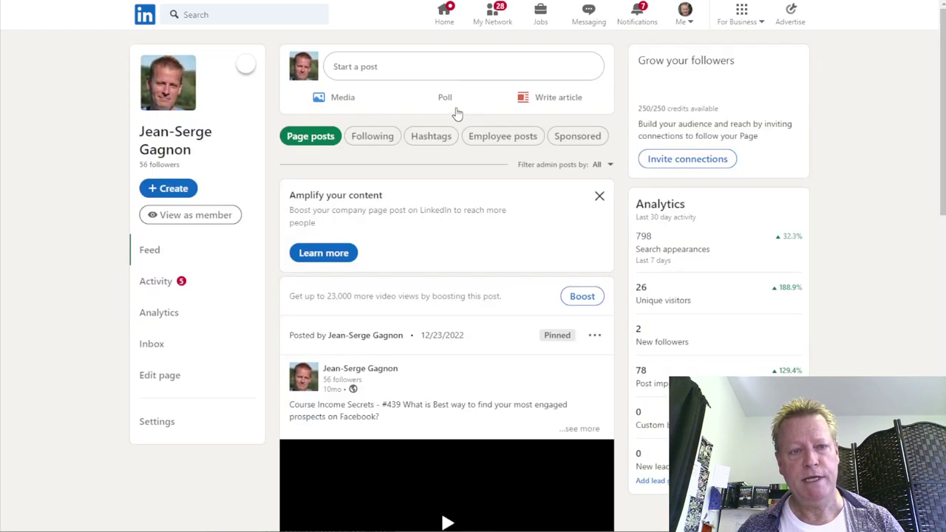
left_click(442, 71)
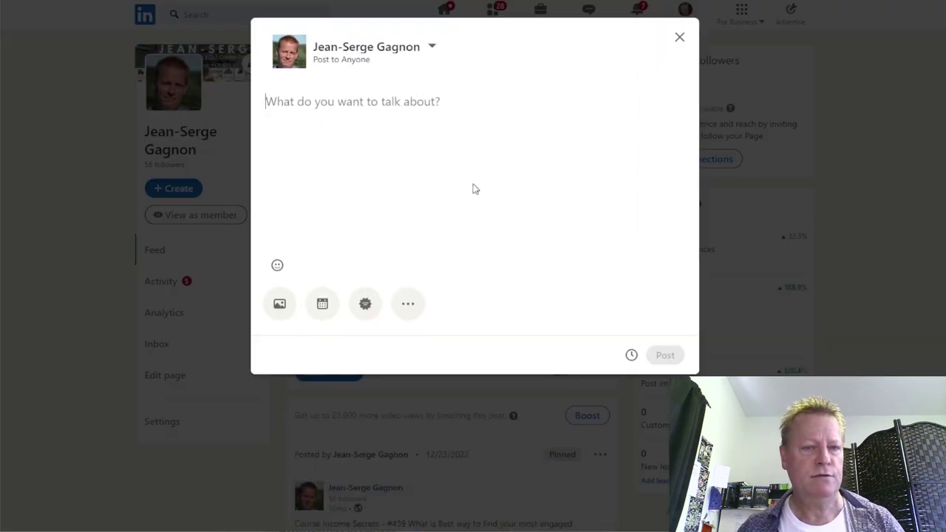
key("ctrl+v")
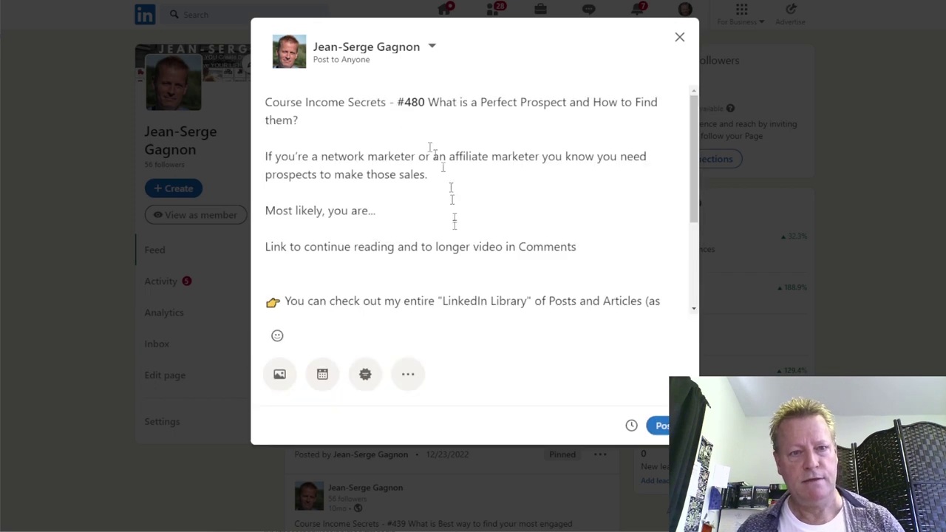
- Copy the title "What is a Perfect Prospect and How to Find them?" from the post text and attach the episode 480 "trim5m.mp4" video
left_click(431, 104)
key("shift+Down")
key("ctrl+c")
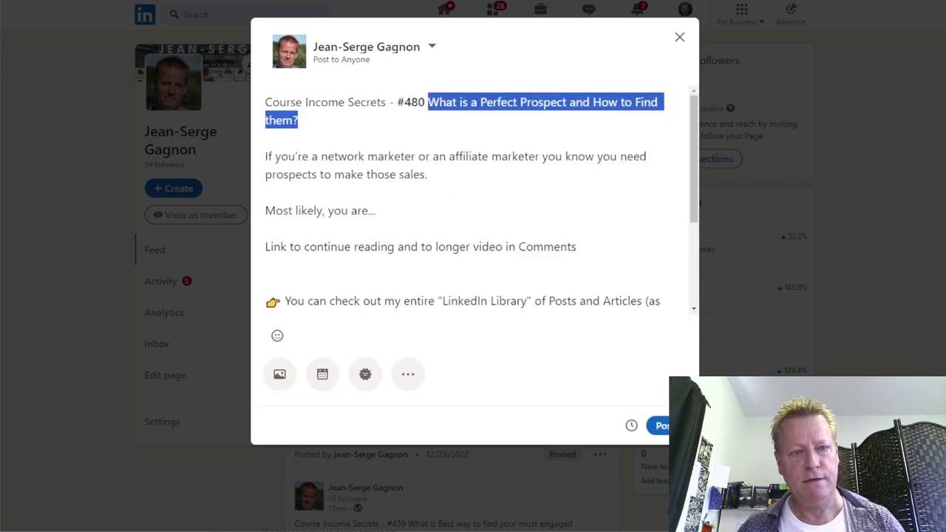
left_click(280, 375)
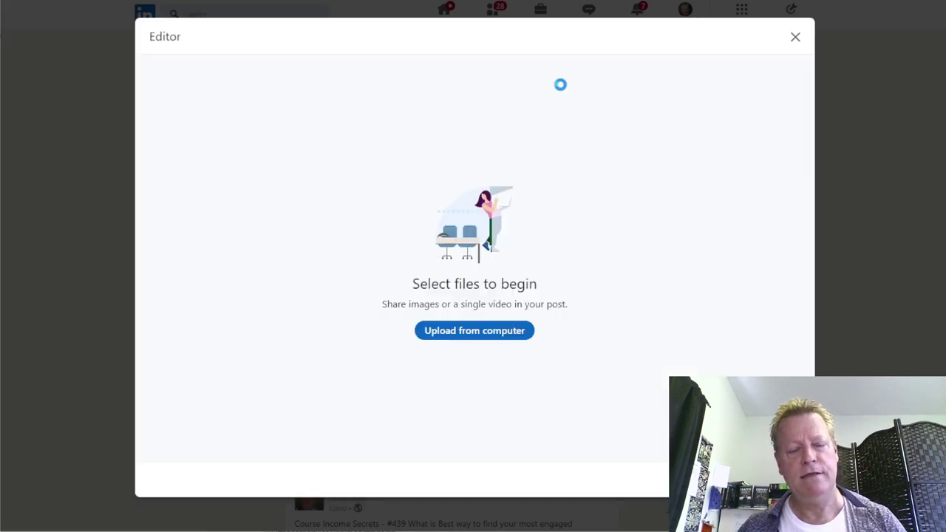
double_click(411, 78)
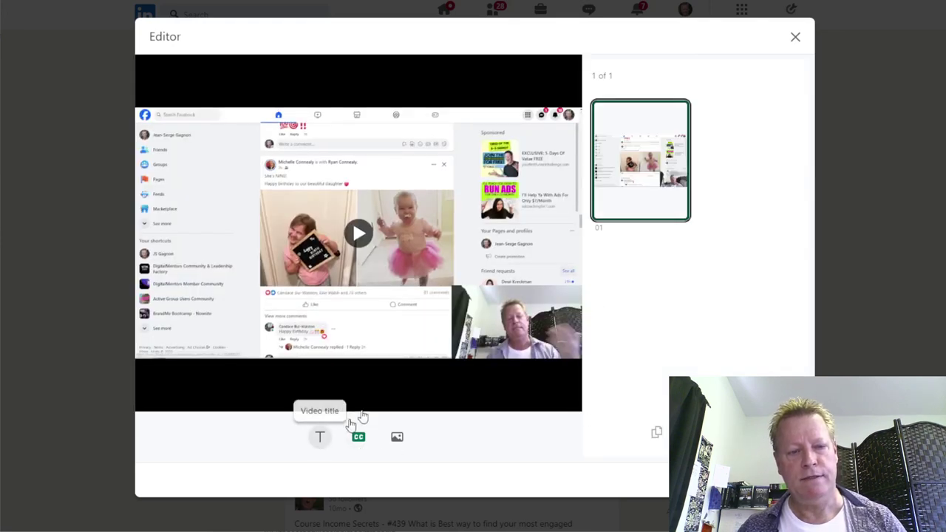
- Give the attached video the title "What is a Perfect Prospect and How to Find them?"
left_click(320, 438)
left_click(695, 116)
key("ctrl+v")
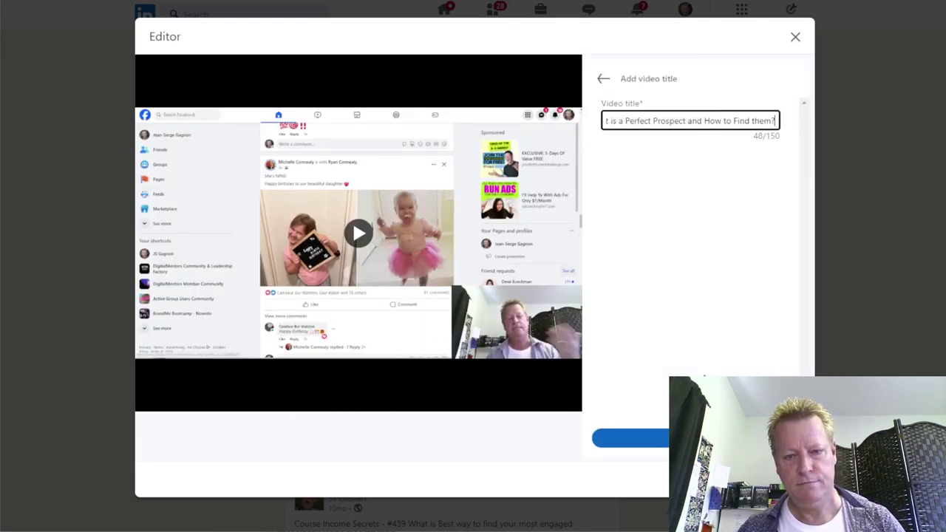
left_click(663, 440)
left_click(358, 437)
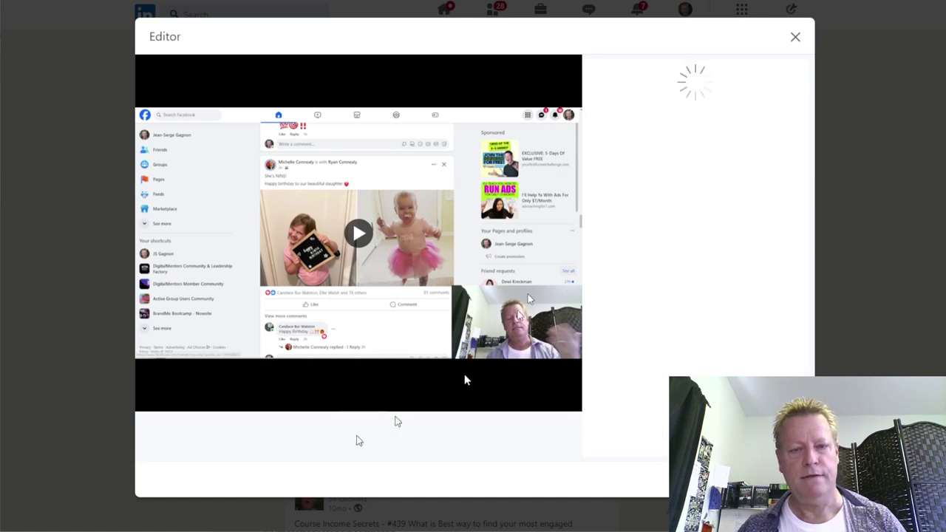
left_click(773, 122)
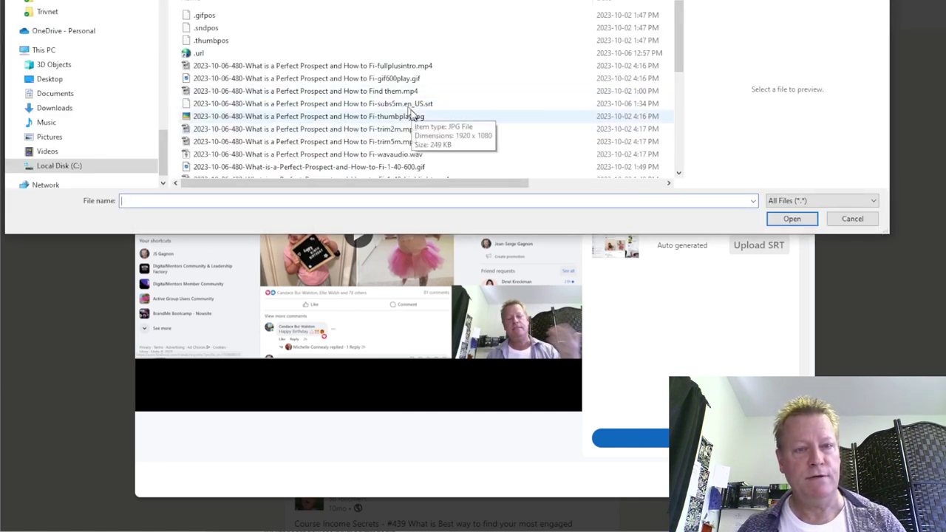
double_click(427, 109)
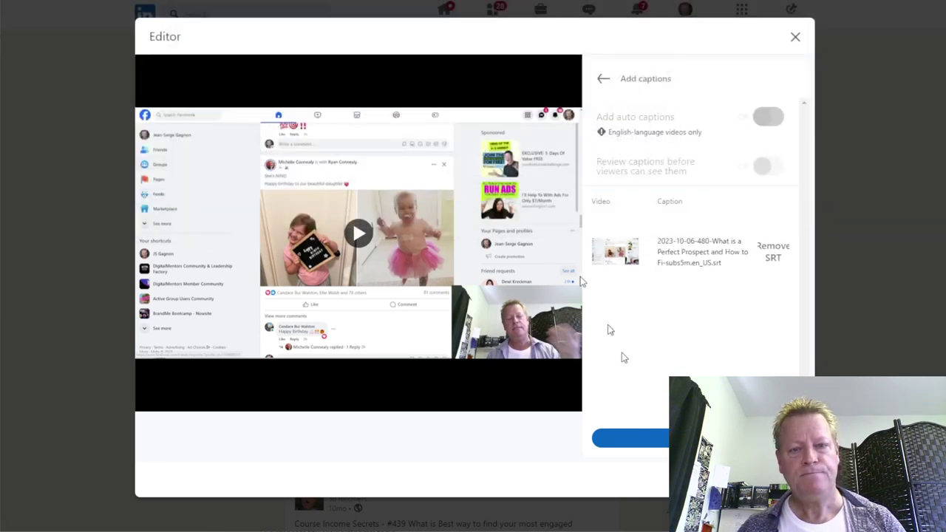
left_click(694, 438)
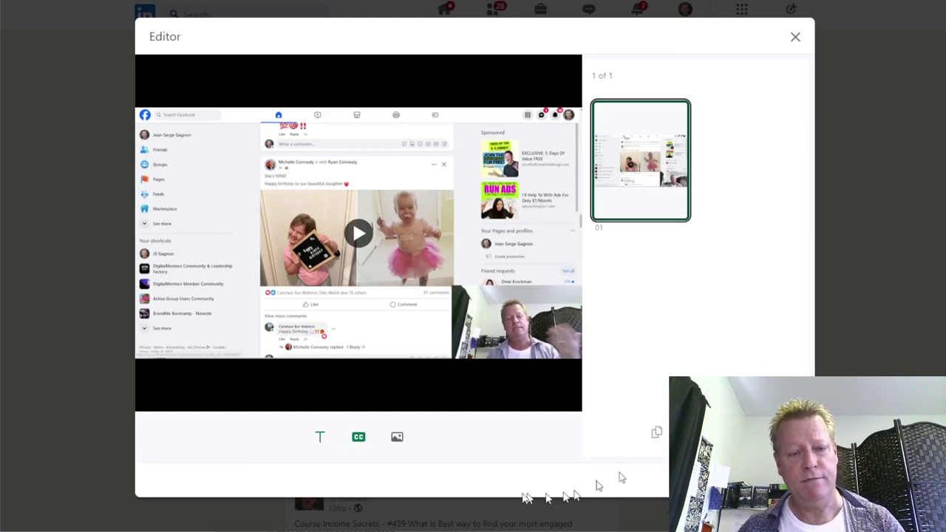
- Use the episode's "1-40-600.gif" image as the page video's thumbnail and return to the post text
left_click(399, 439)
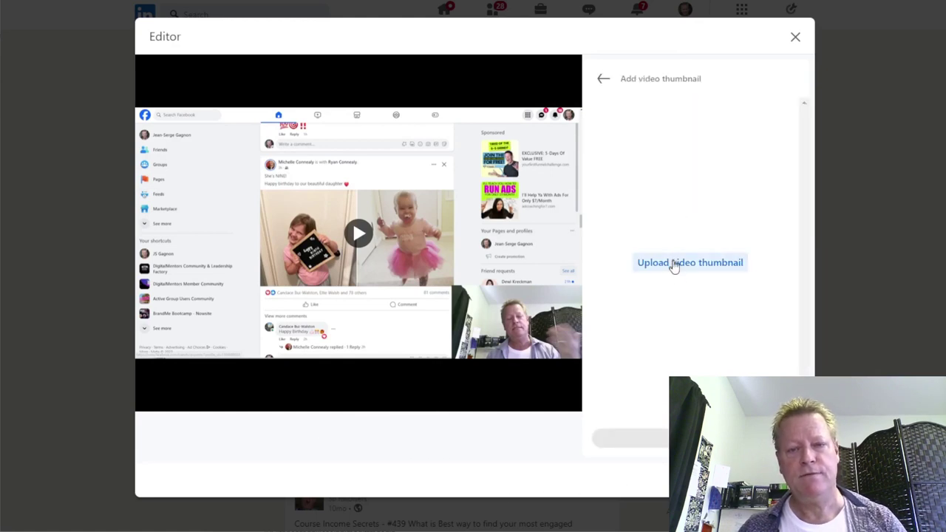
left_click(641, 257)
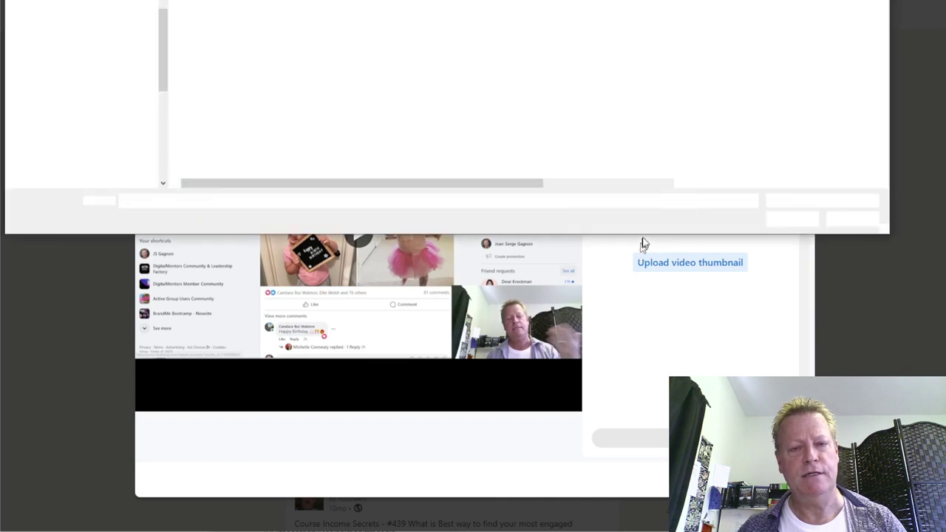
double_click(418, 39)
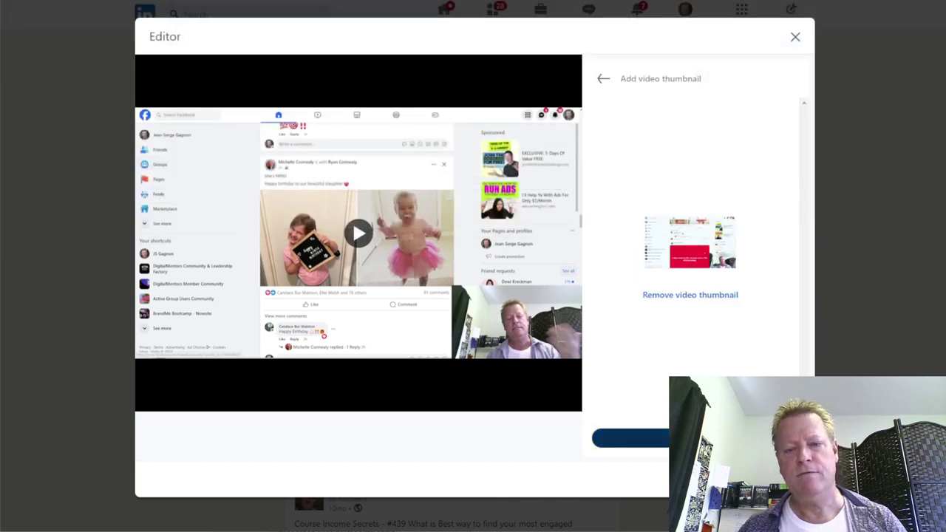
left_click(696, 438)
left_click(775, 479)
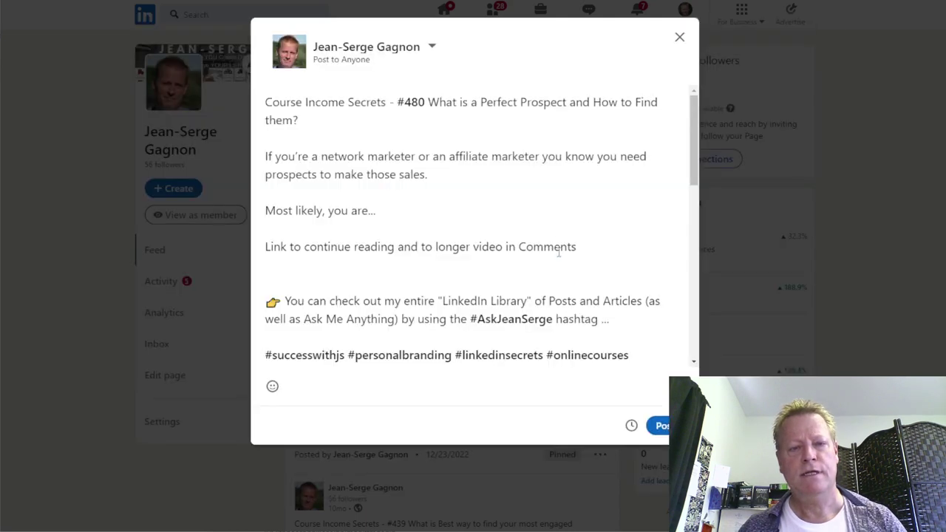
key("ctrl+a")
key("ctrl+v")
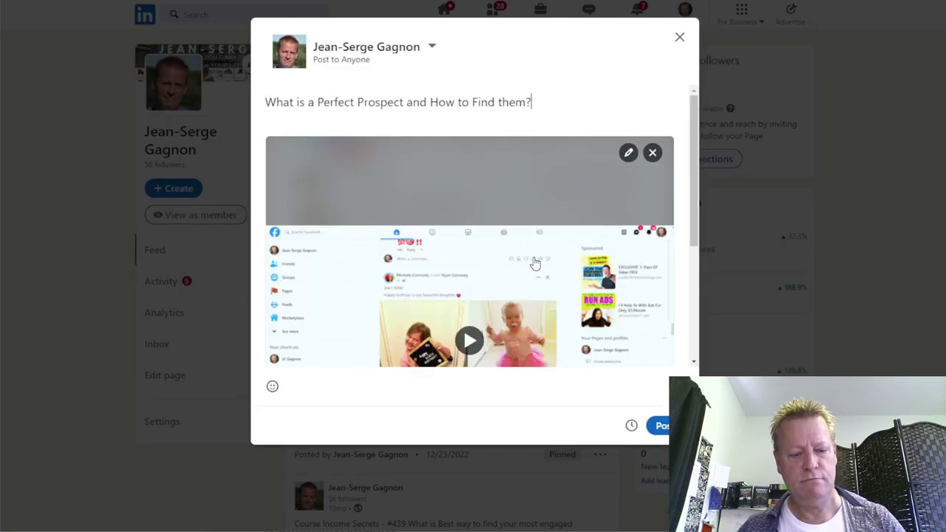
key("ctrl+z")
- Select the complete post text for reuse and publish the post on the page
key("ctrl+a")
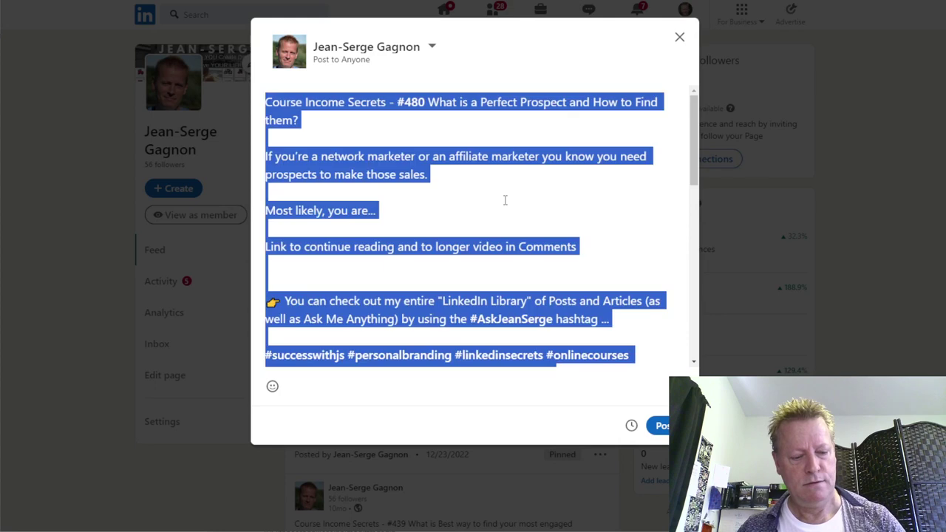
left_click(665, 424)
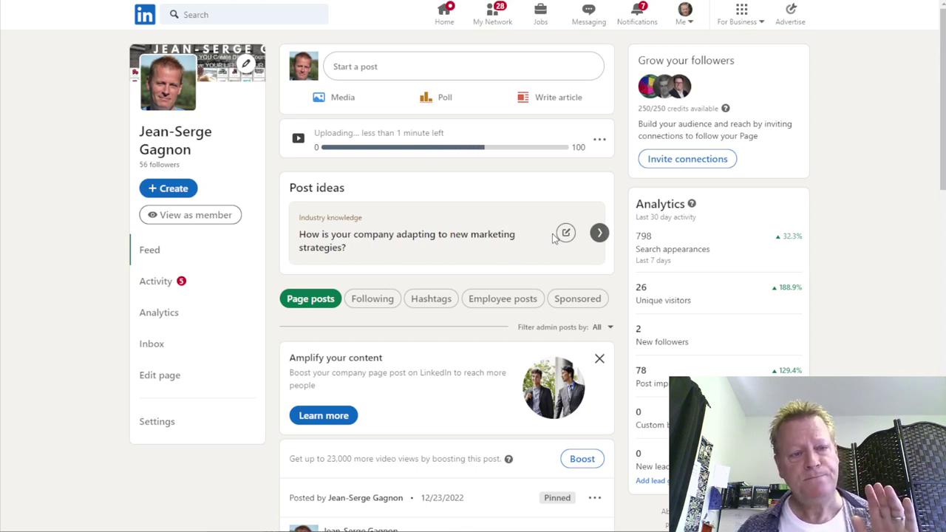
- Start a new post on the Click eCourse page containing the copied episode text
left_click(148, 17)
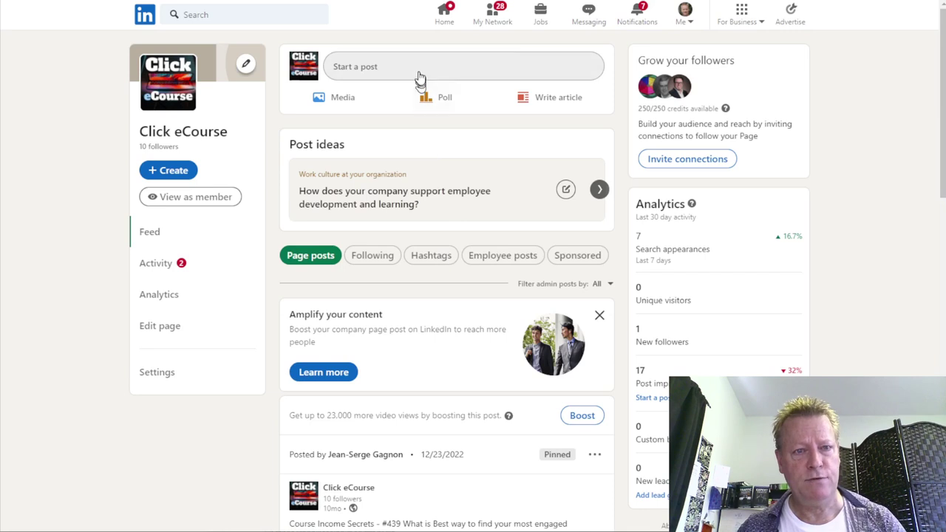
left_click(411, 73)
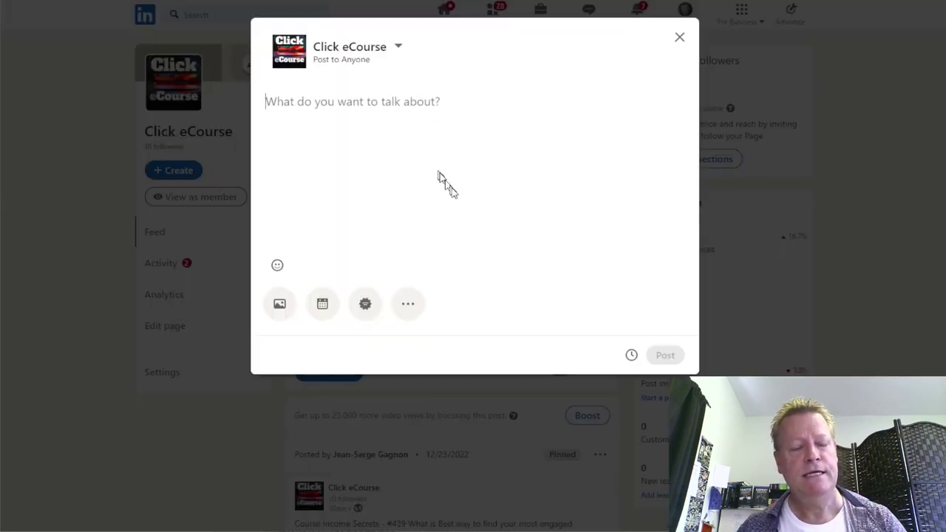
key("ctrl+v")
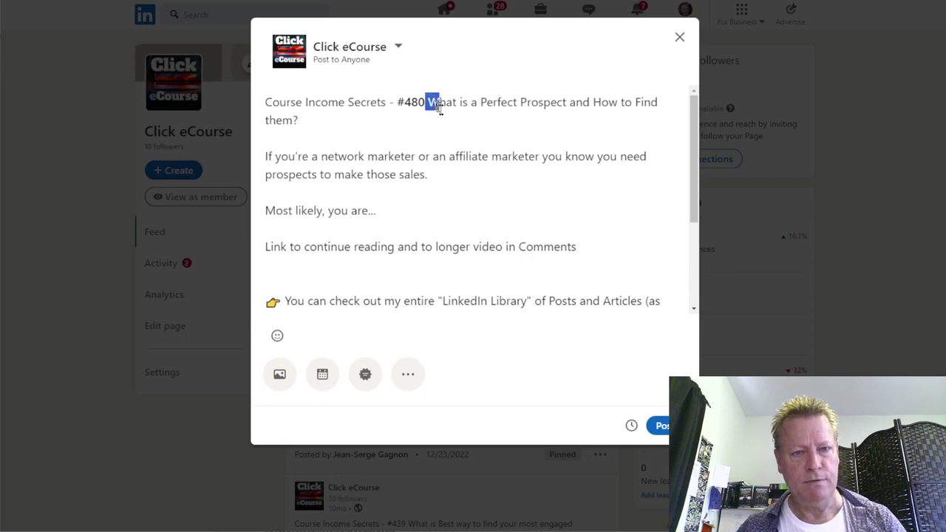
left_click_drag(429, 102, 298, 120)
key("ctrl+c")
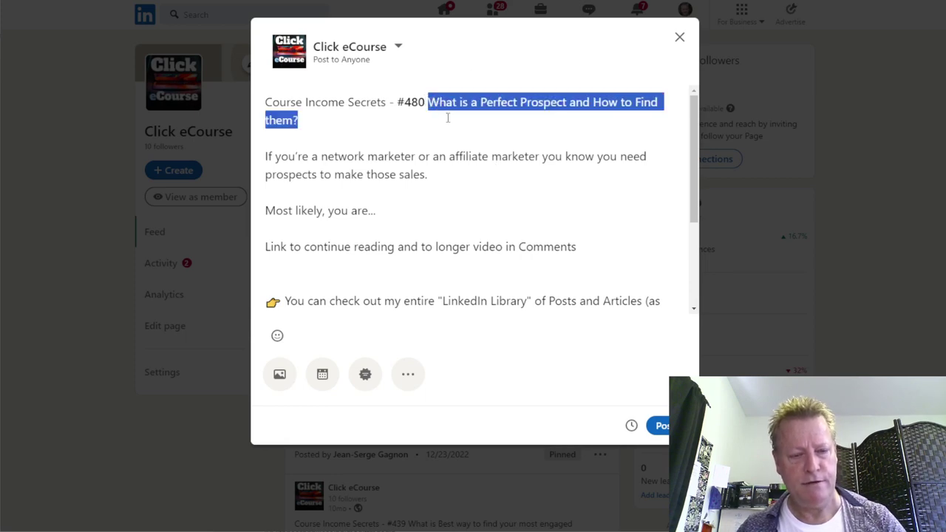
left_click(279, 374)
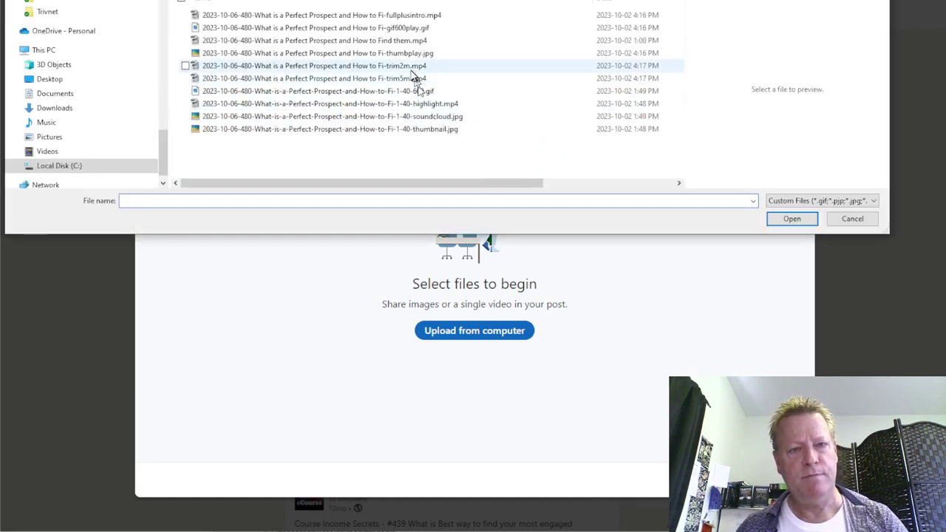
double_click(411, 80)
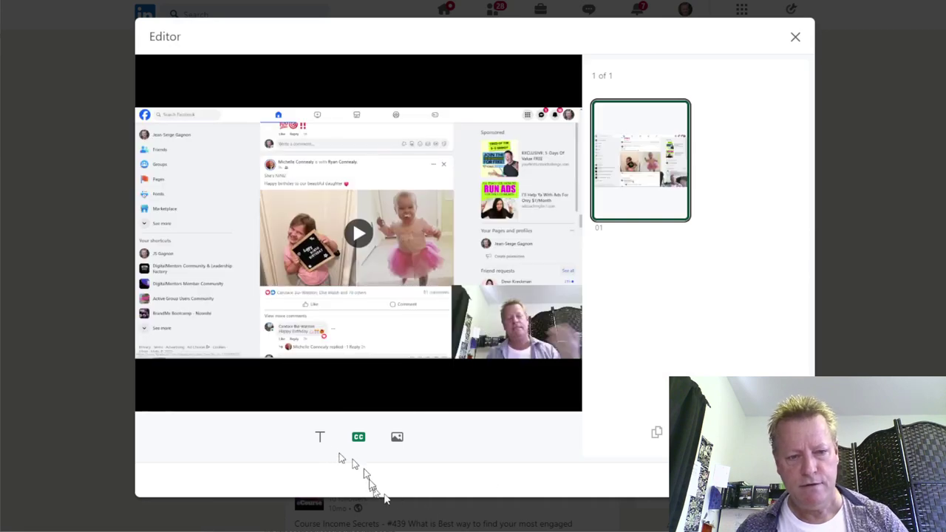
- Title the Click eCourse post's video "What is a Perfect Prospect and How to Find them?"
left_click(320, 436)
left_click(632, 124)
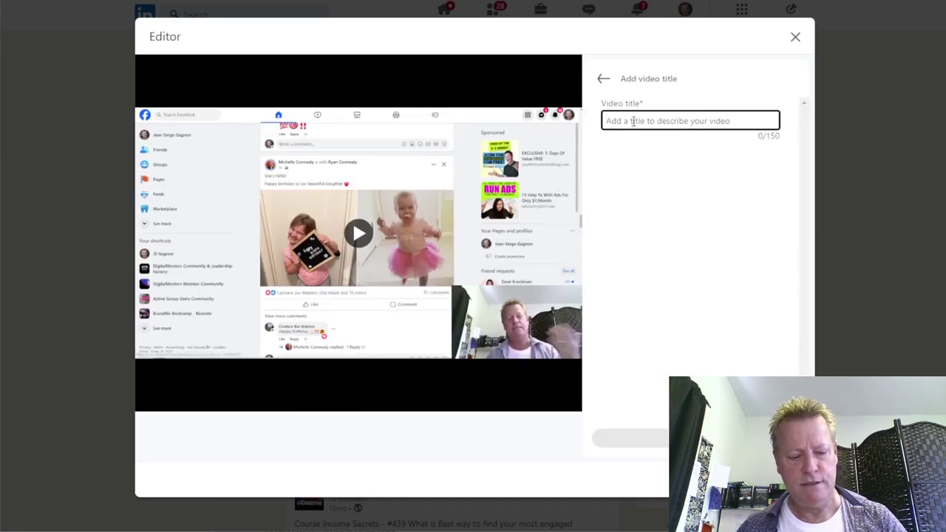
key("ctrl+v")
left_click(694, 437)
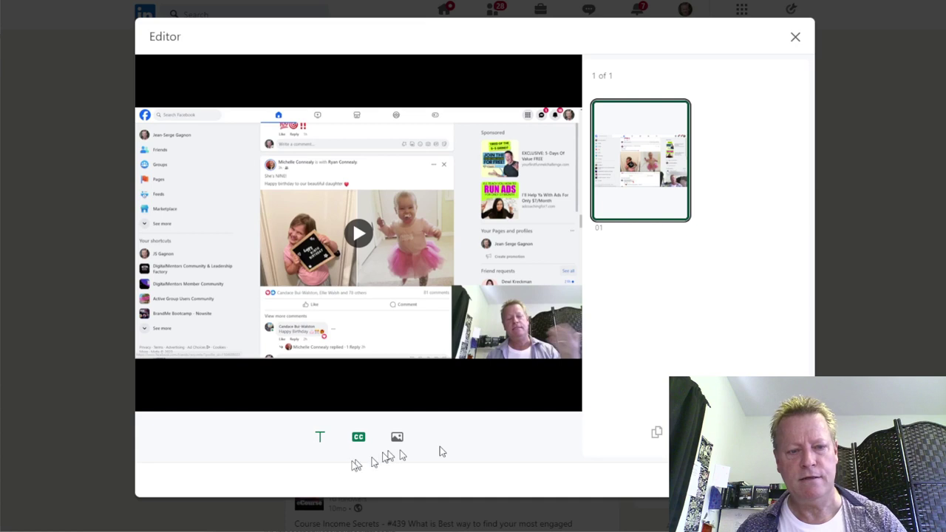
left_click(358, 439)
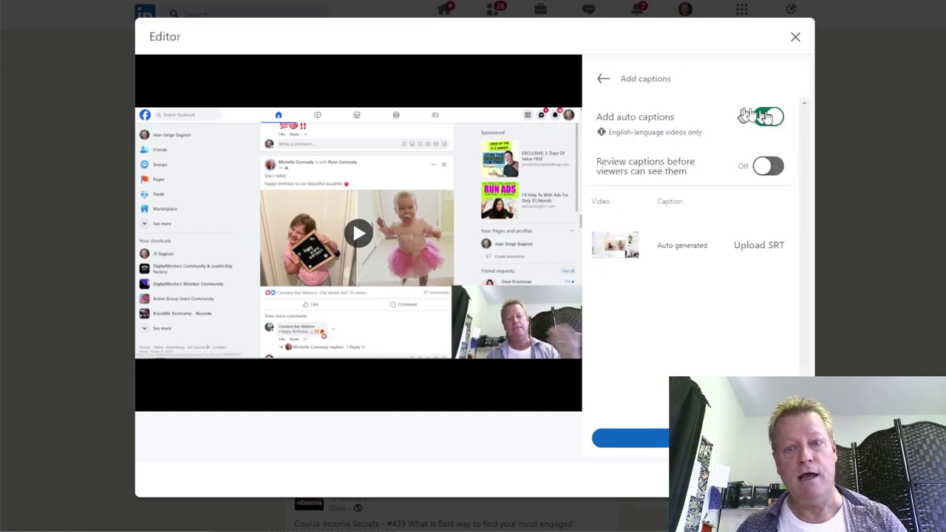
left_click(765, 116)
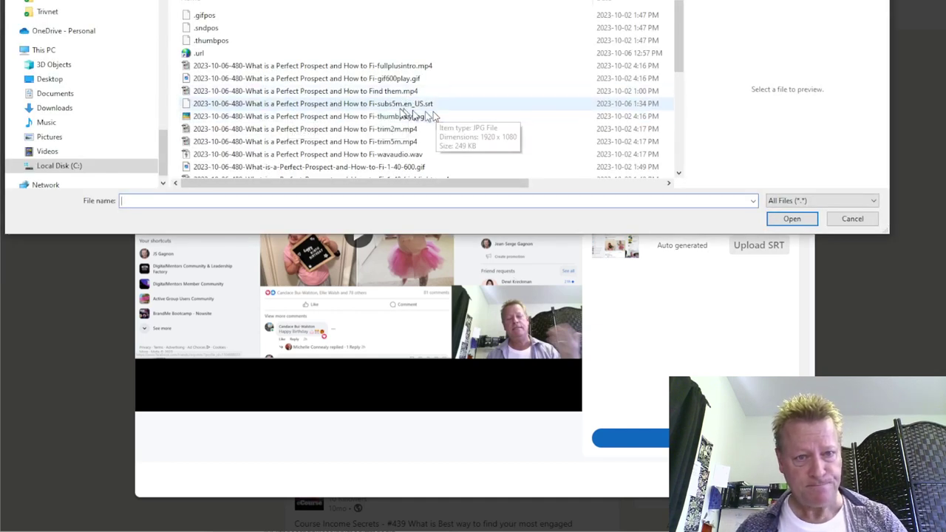
left_click(400, 105)
double_click(399, 105)
left_click(695, 438)
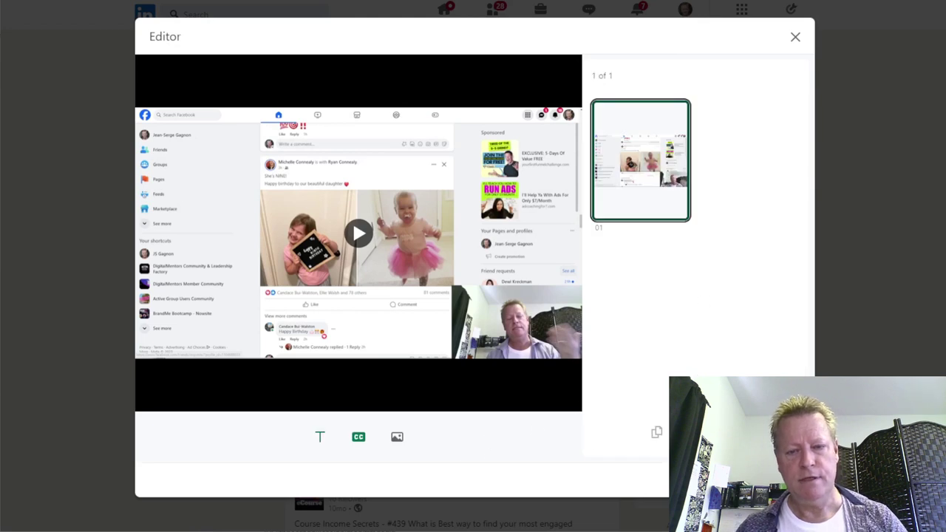
left_click(397, 439)
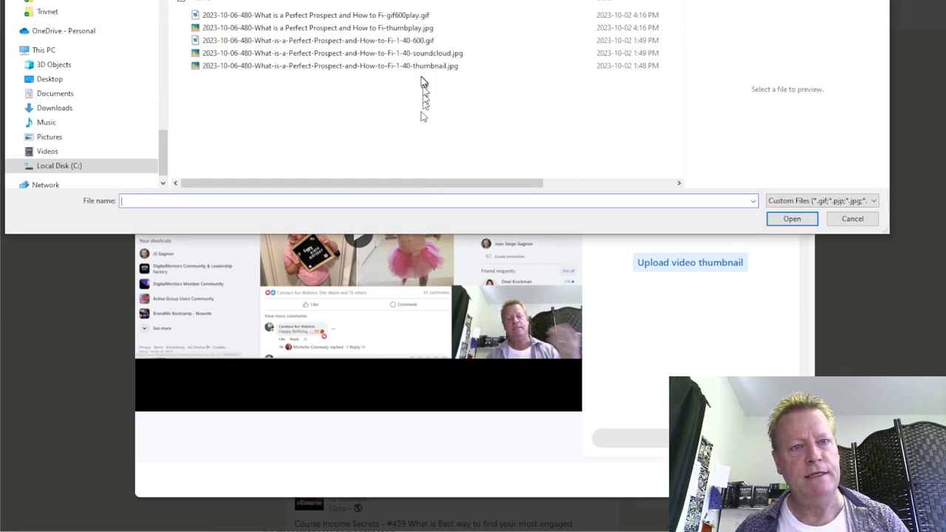
double_click(413, 41)
left_click(694, 438)
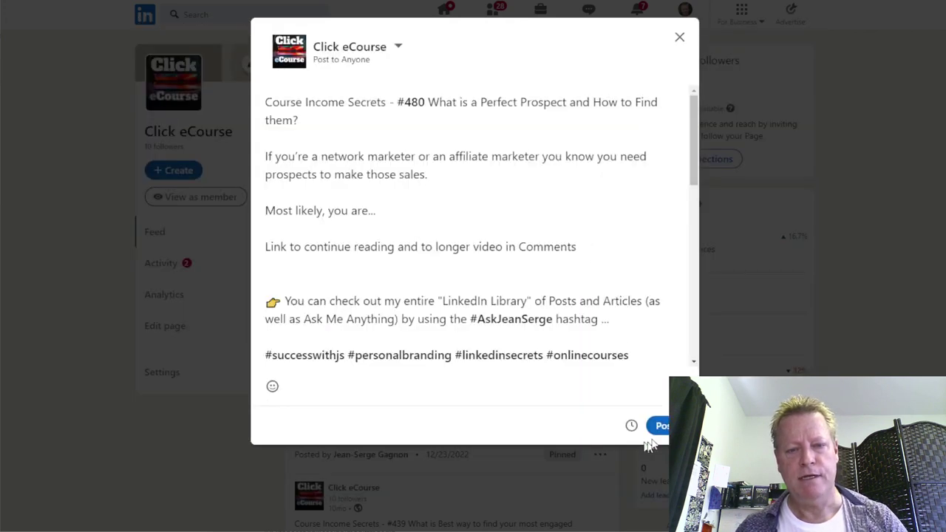
left_click(662, 423)
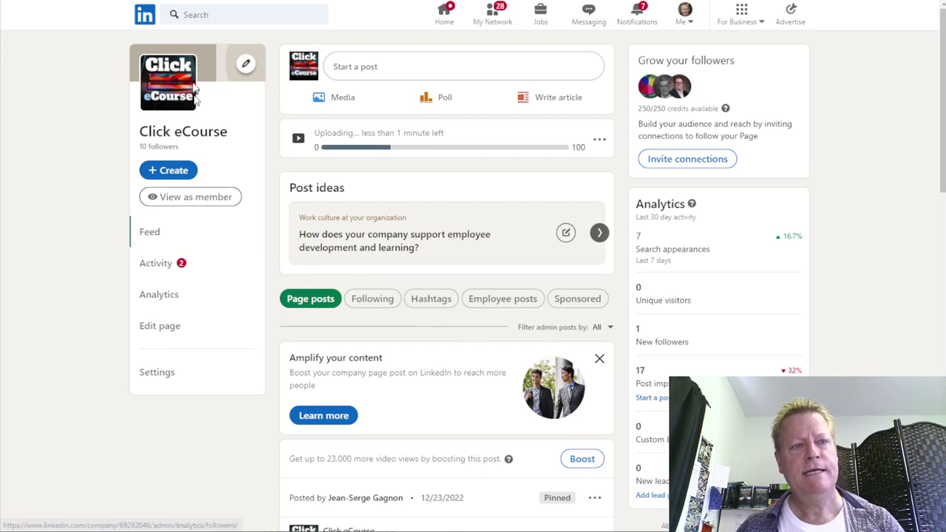
- Return to the personal home feed and give the new #480 episode post a Love reaction
left_click(144, 16)
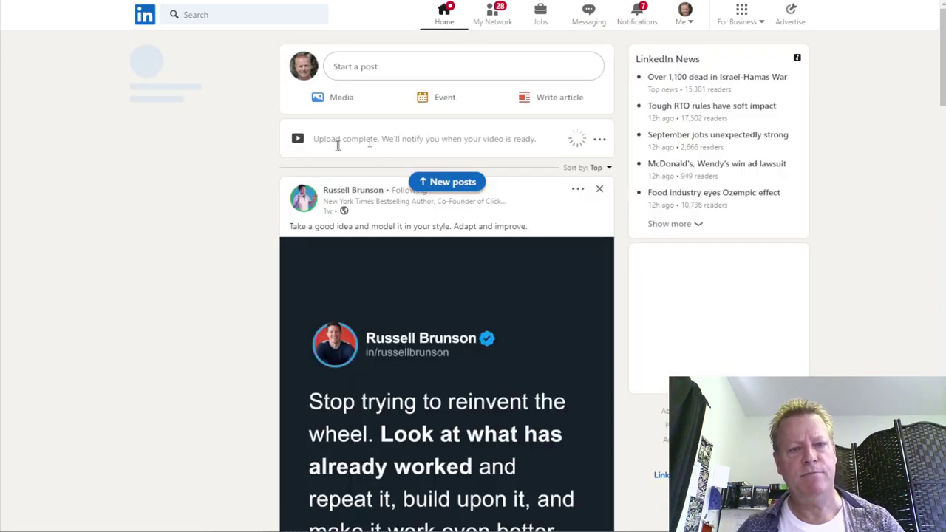
left_click_drag(323, 139, 431, 139)
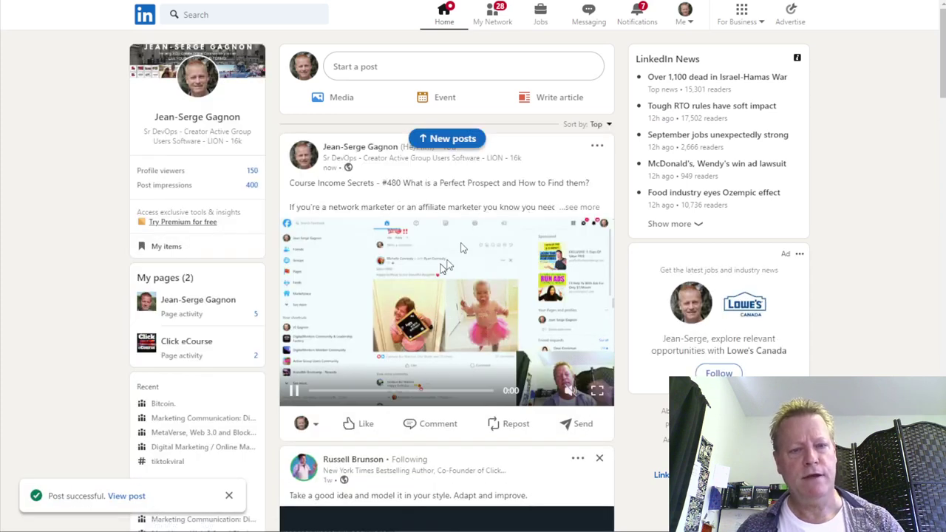
scroll(377, 224, "down", 3)
mouse_move(364, 243)
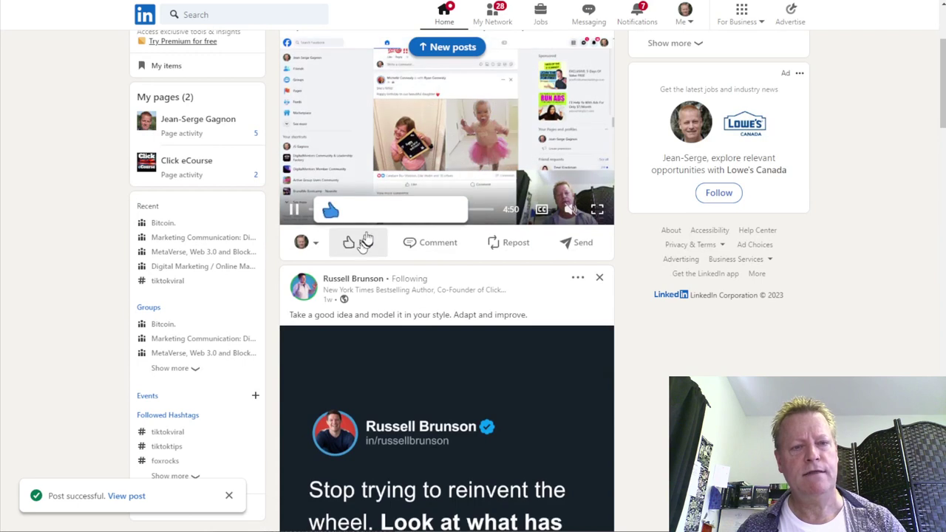
left_click(402, 210)
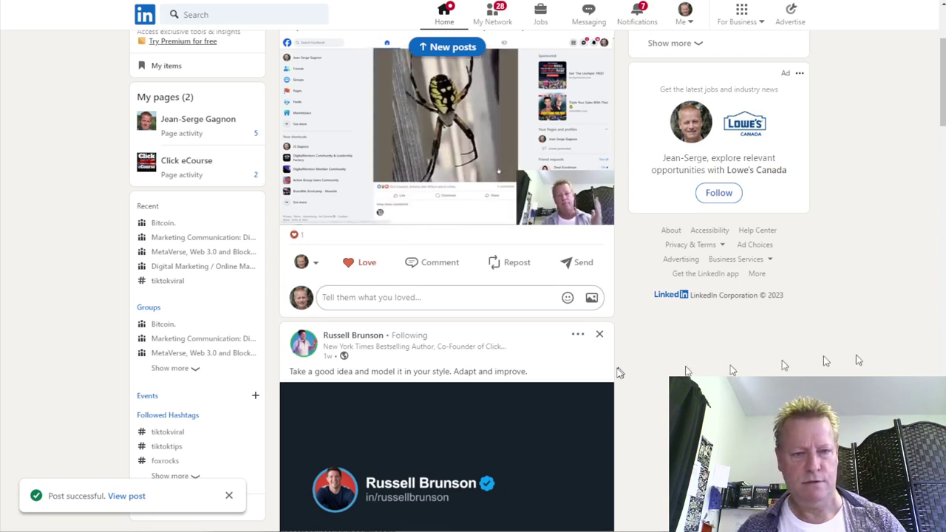
- Post a comment on the episode post reading "Watch longer video and read more at" followed by the episode's blog link
left_click(458, 296)
type("Watch longer video and read more at https://jeansergegagnon.com/course-income-secrets-480-what-is-a-perfect-prospect-and-how-to-find-them/")
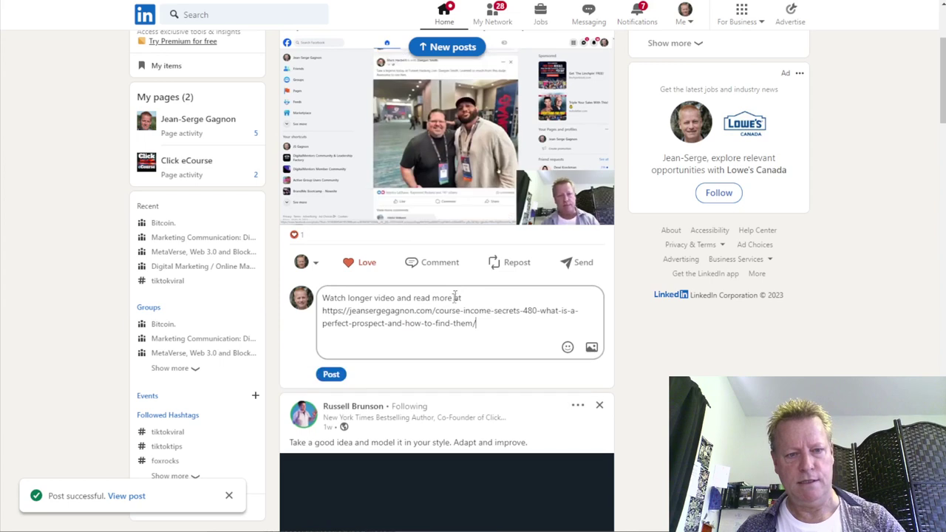
left_click(334, 375)
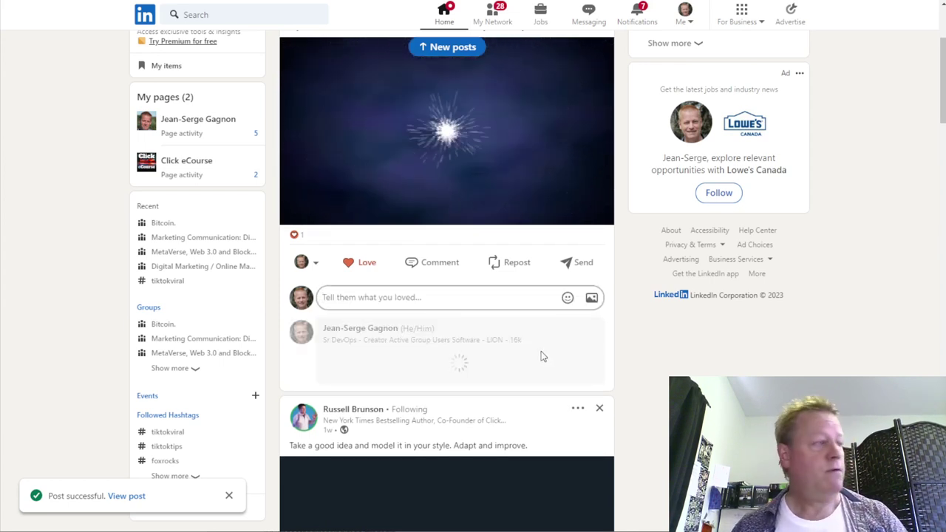
- Repost the episode post with thoughts to the "Marketing Communication: Digital Advertising Online" group, leaving the message blank
left_click(505, 268)
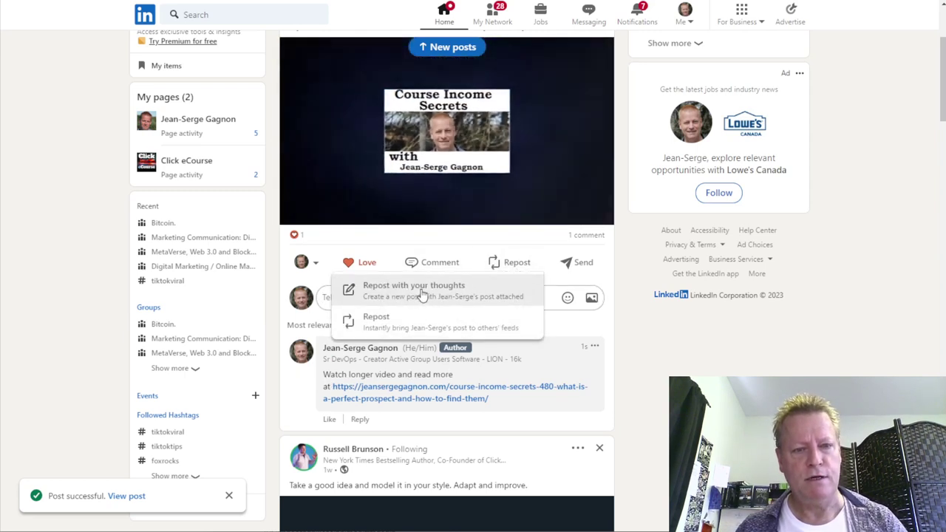
left_click(433, 290)
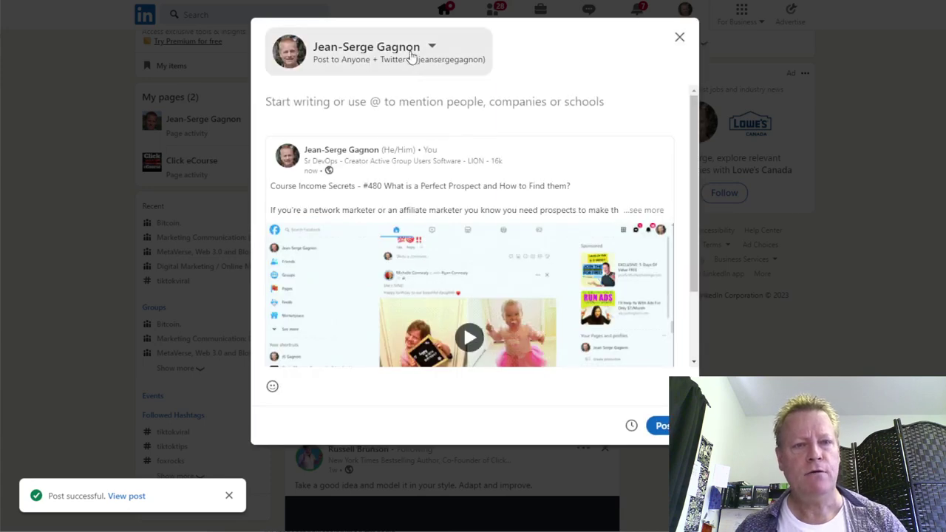
left_click(413, 59)
left_click(430, 304)
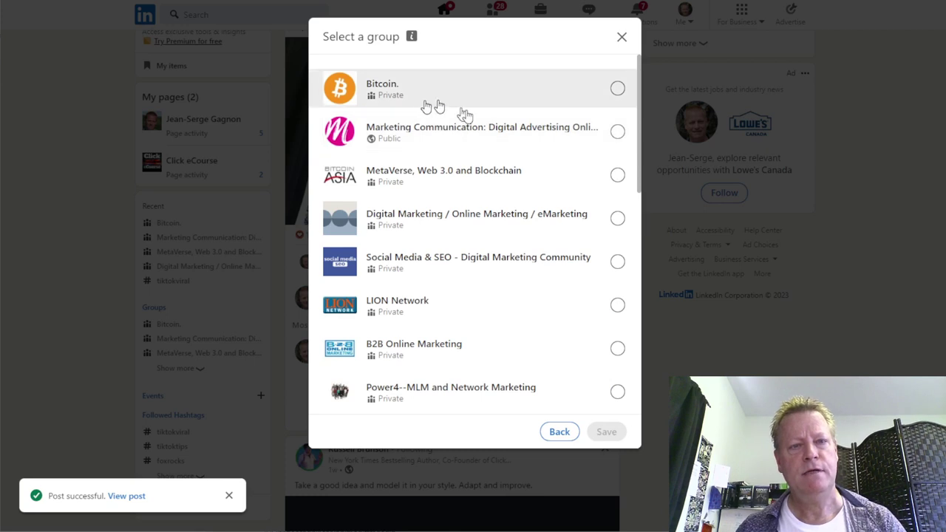
left_click(466, 133)
left_click(623, 433)
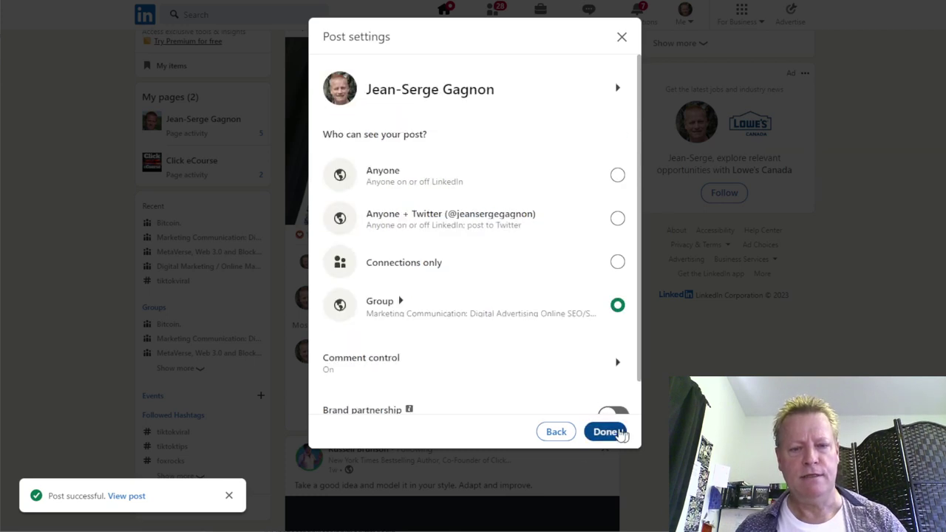
left_click(604, 432)
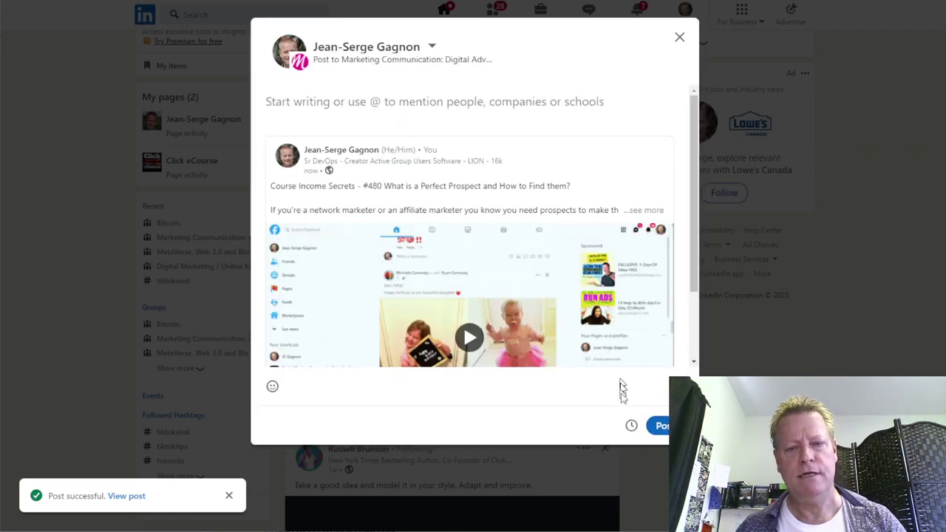
left_click(661, 426)
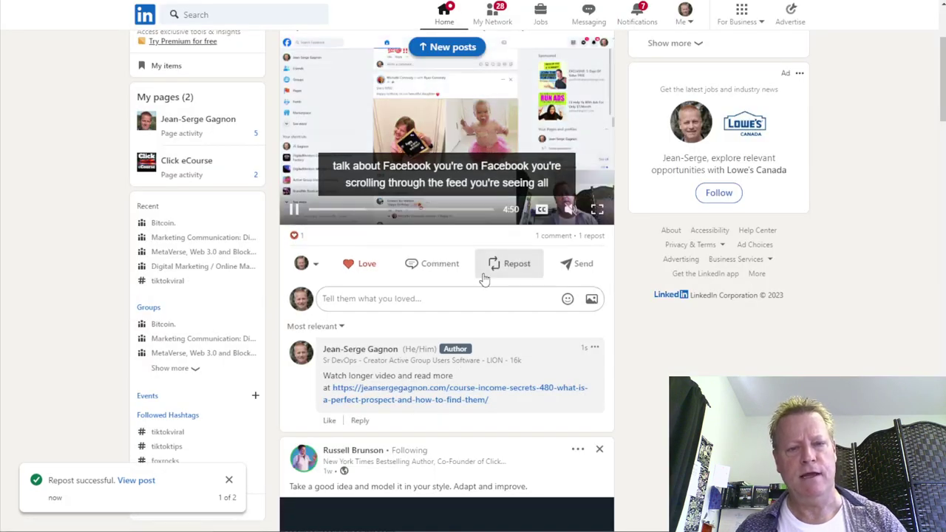
- Repost the episode post with thoughts to the "MetaVerse, Web 3.0 and Blockchain" group
left_click(492, 264)
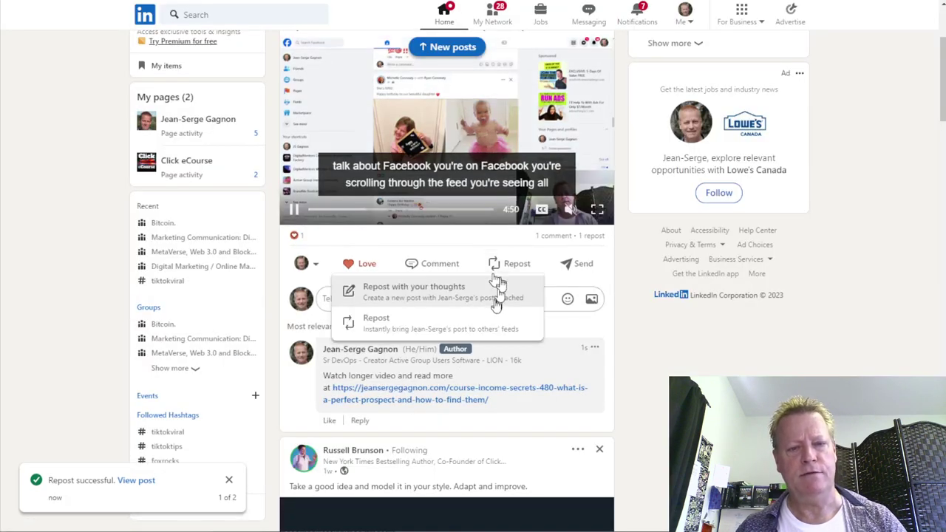
left_click(438, 287)
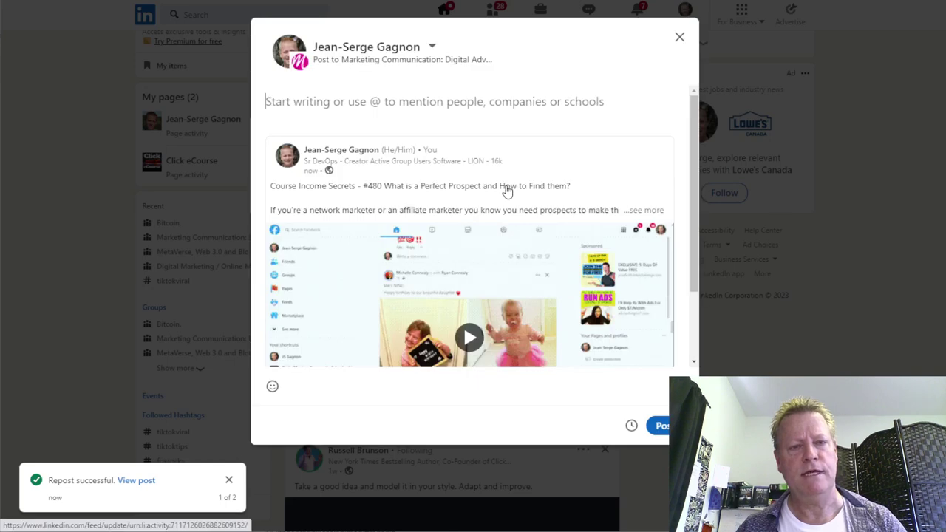
left_click(433, 46)
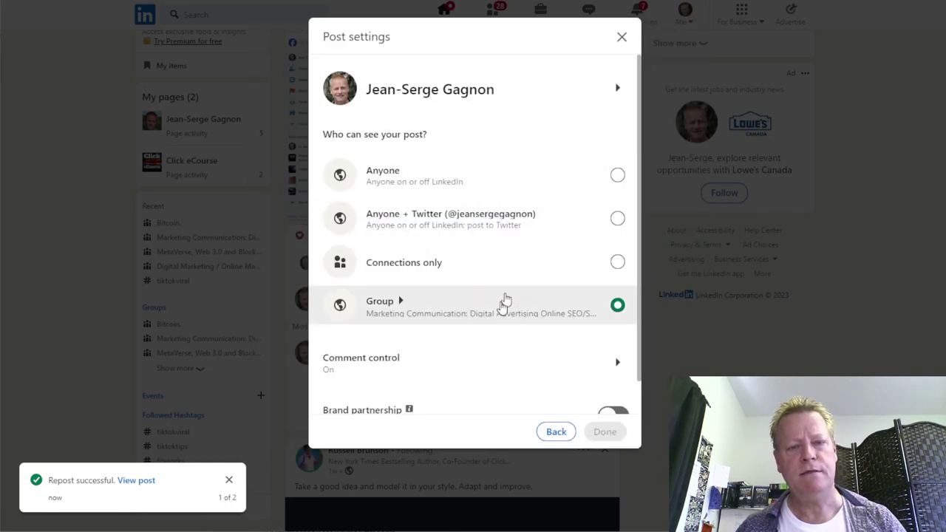
left_click(502, 304)
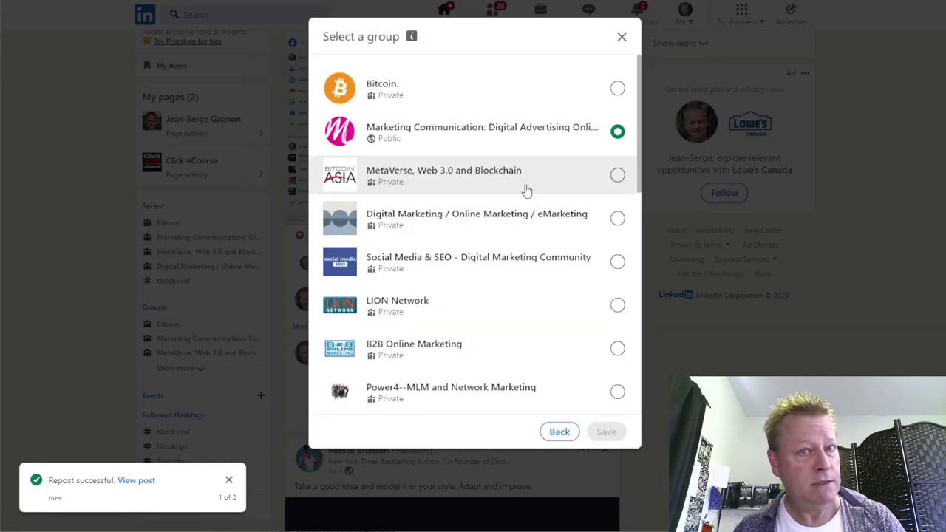
left_click(617, 175)
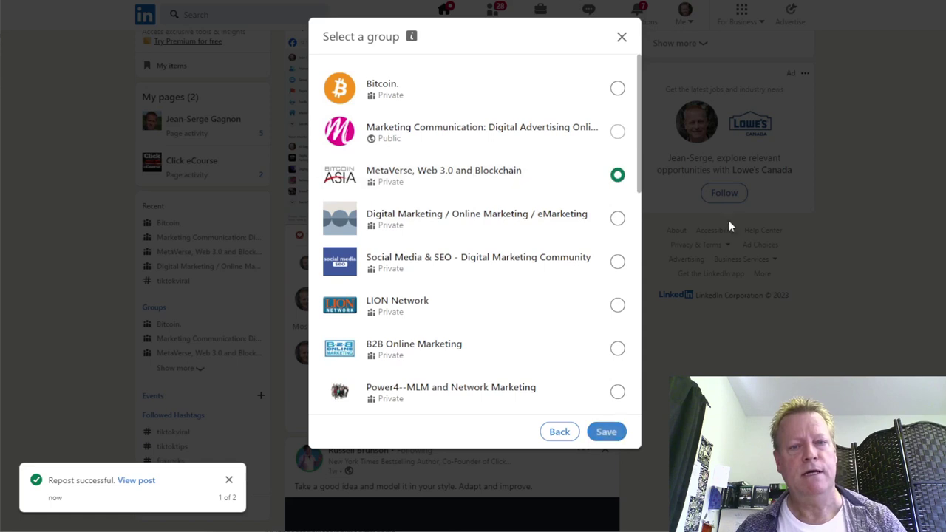
left_click(607, 432)
left_click(605, 433)
left_click(653, 425)
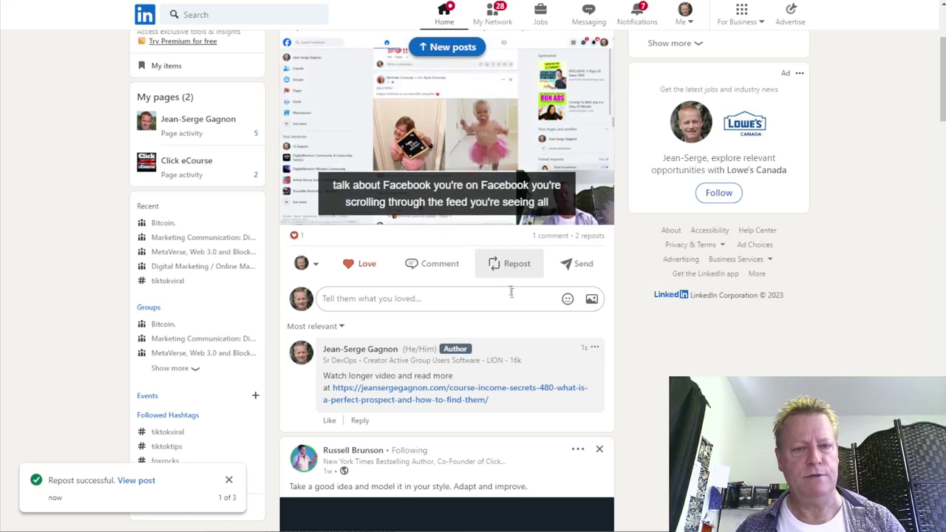
- Repost the episode post with thoughts to the "Digital Marketing / Online Marketing / eMarketing" group, leaving the message blank
left_click(503, 266)
left_click(458, 297)
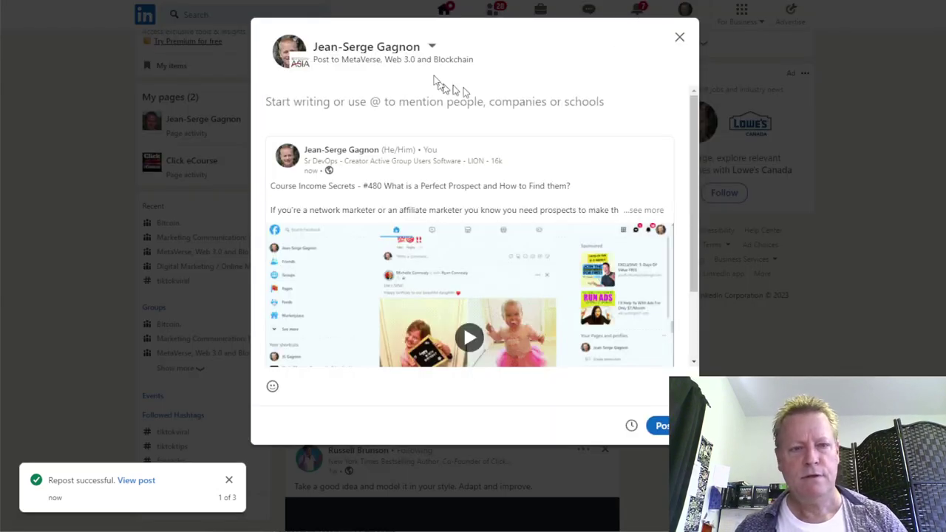
left_click(420, 64)
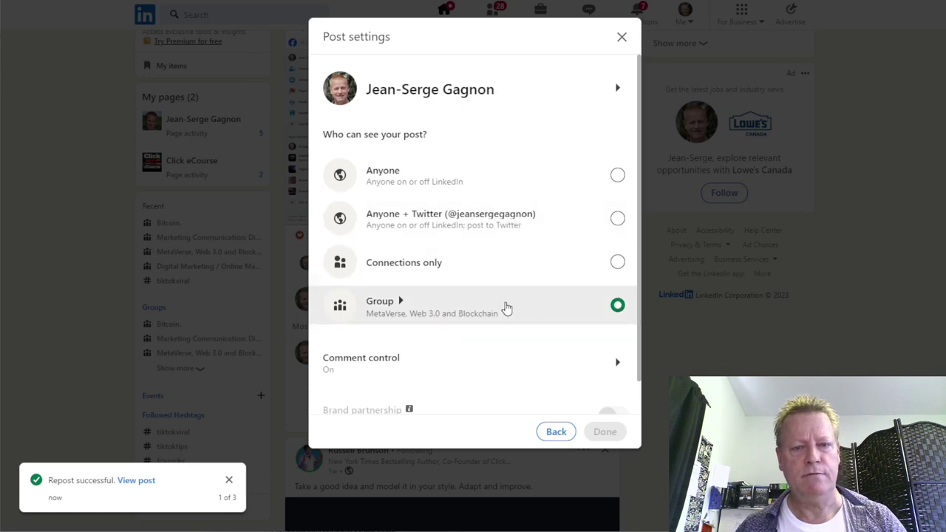
left_click(506, 308)
left_click(566, 223)
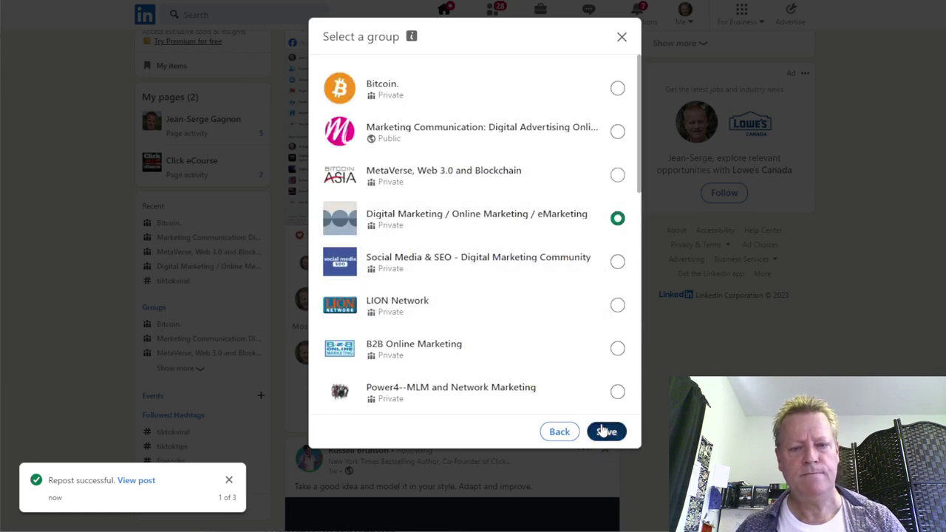
left_click(604, 432)
left_click(604, 431)
left_click(654, 425)
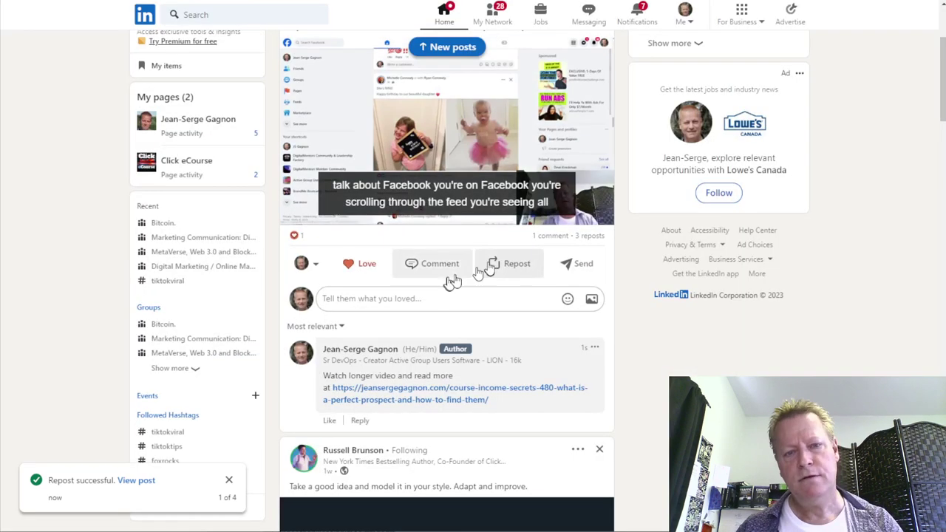
- Repost the episode post with thoughts to the "Social Media & SEO - Digital Marketing Community" group, leaving the message blank
left_click(489, 264)
left_click(438, 292)
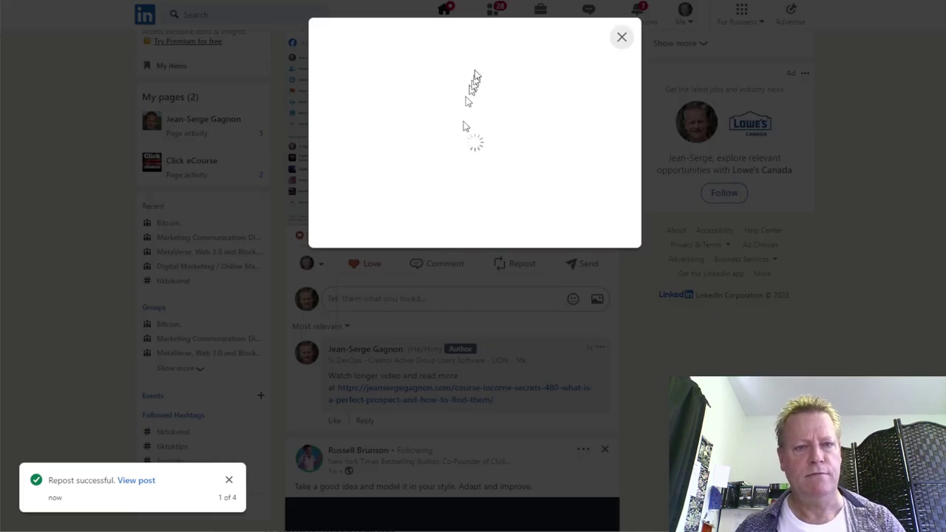
left_click(438, 66)
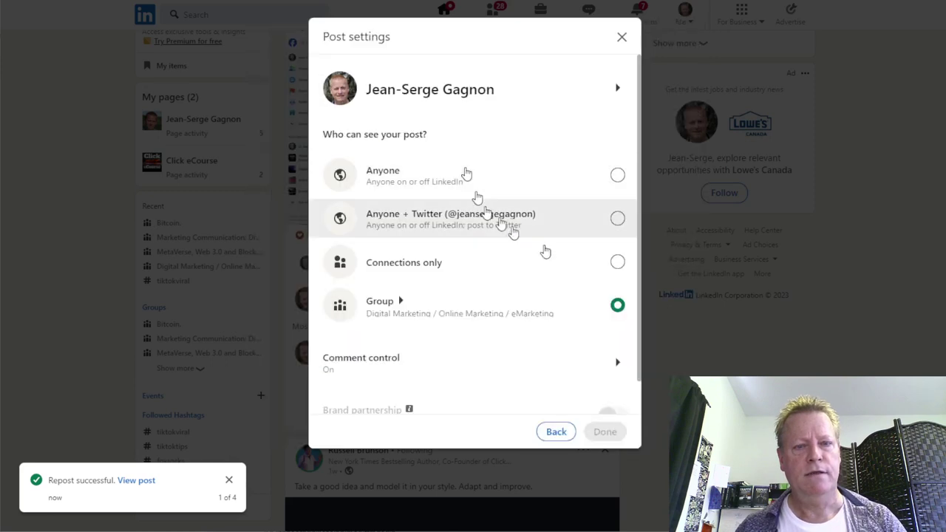
left_click(540, 309)
left_click(576, 258)
left_click(607, 432)
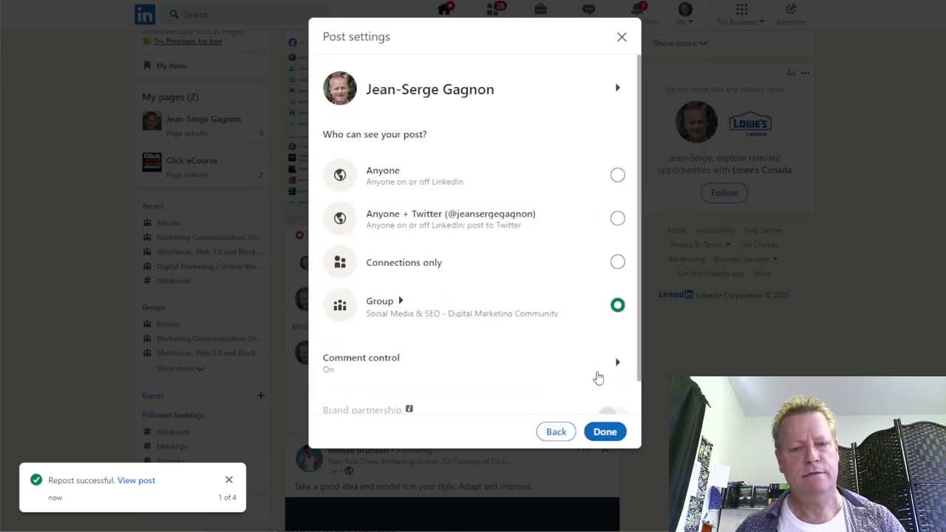
left_click(604, 431)
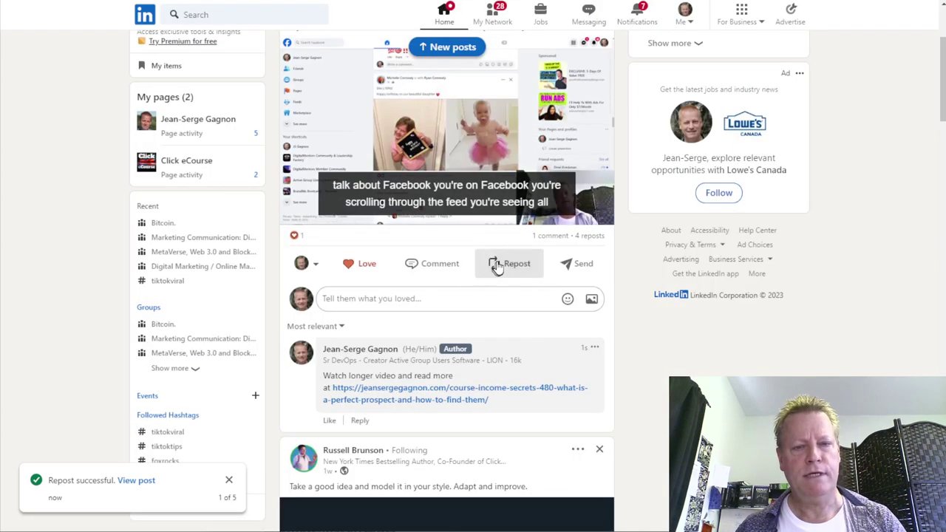
- Repost the episode post with thoughts to the "LION Network" group, leaving the message blank
left_click(509, 263)
left_click(433, 296)
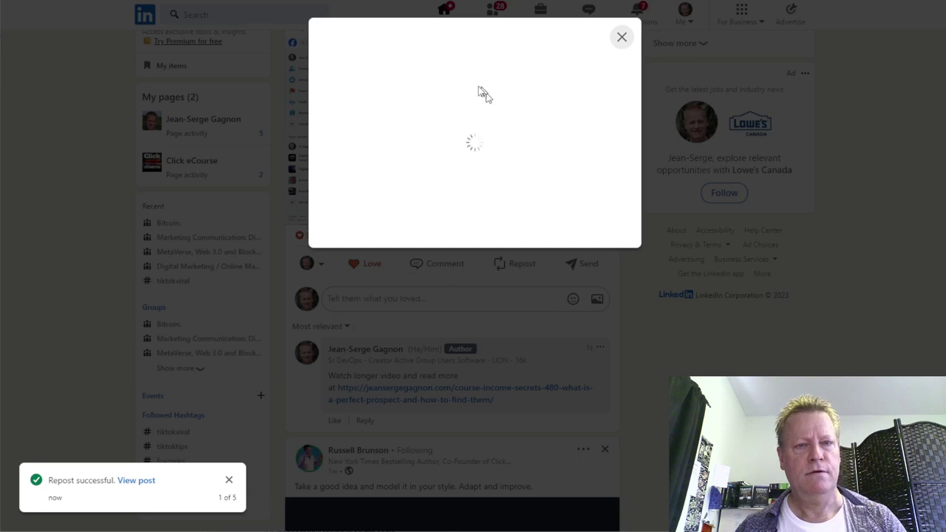
left_click(446, 68)
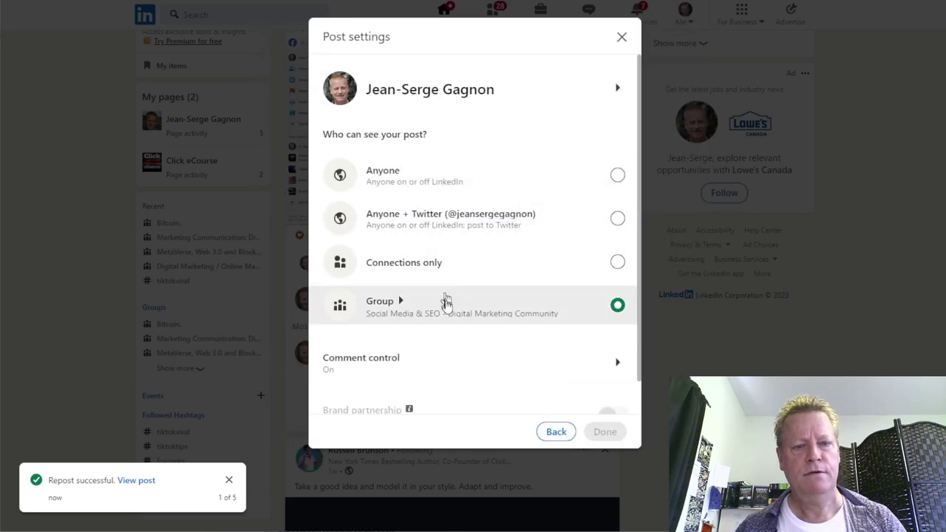
left_click(443, 300)
left_click(517, 309)
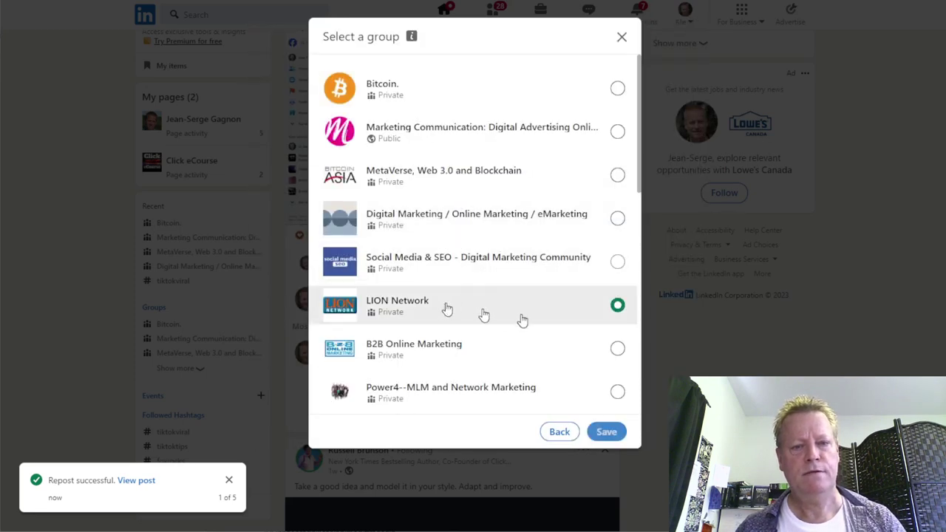
left_click(604, 432)
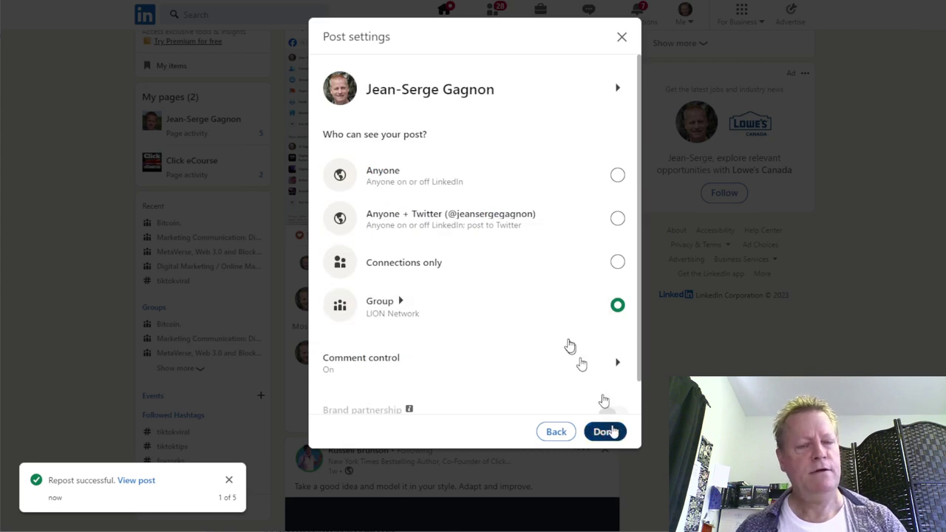
left_click(604, 432)
left_click(662, 429)
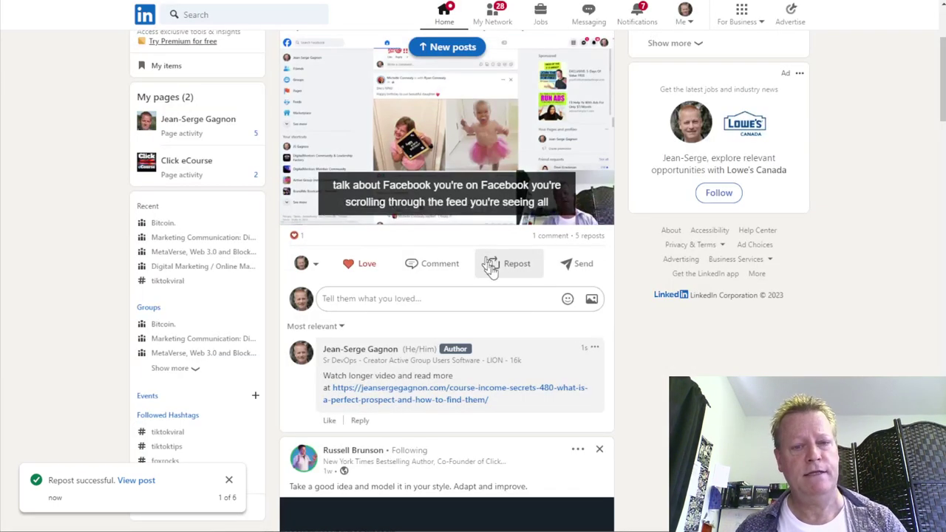
- Repost the episode post with thoughts to the "B2B Online Marketing" group, leaving the message blank
left_click(492, 263)
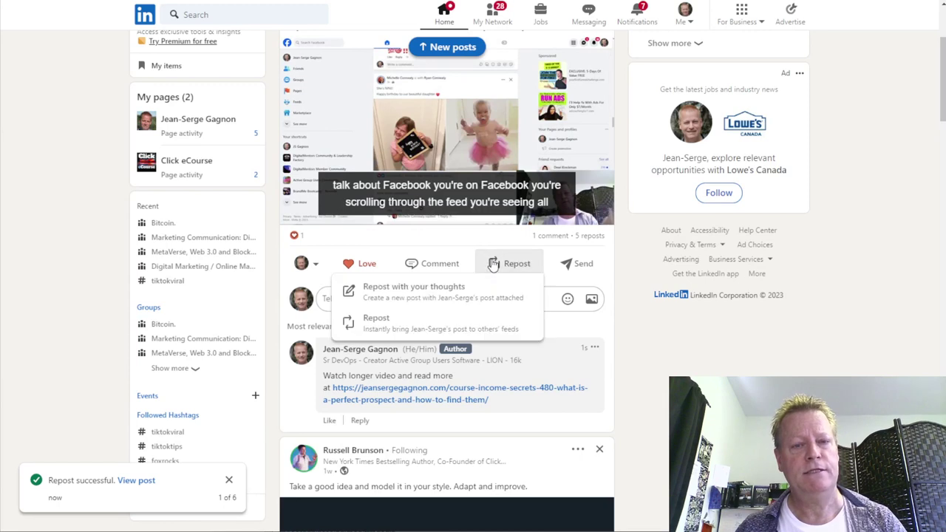
left_click(456, 294)
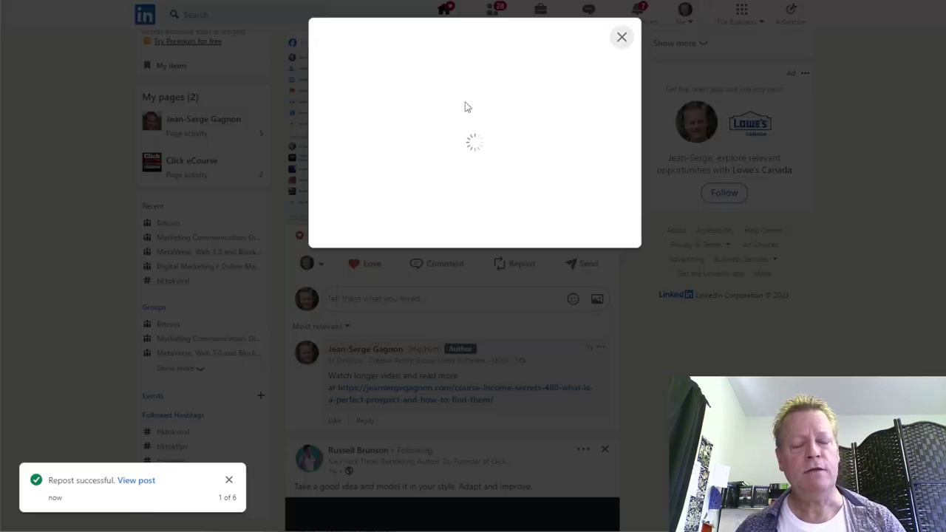
left_click(407, 69)
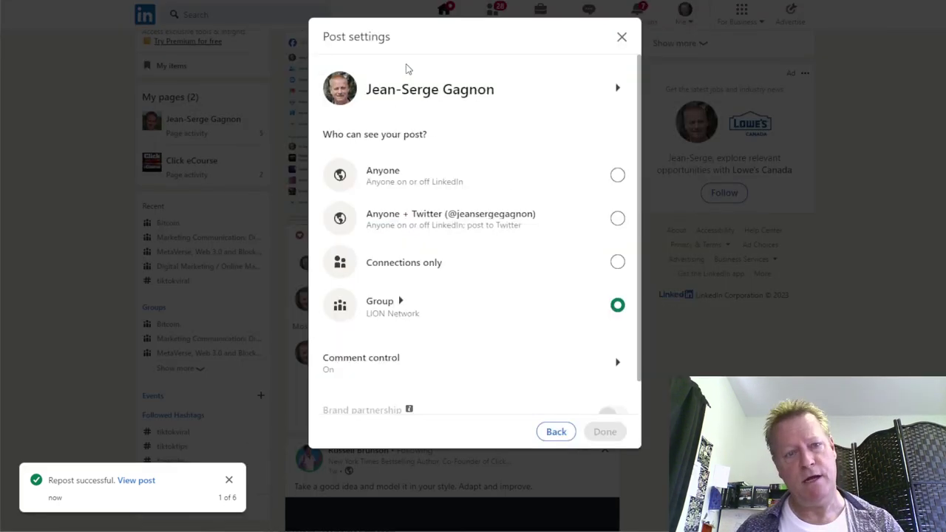
left_click(504, 296)
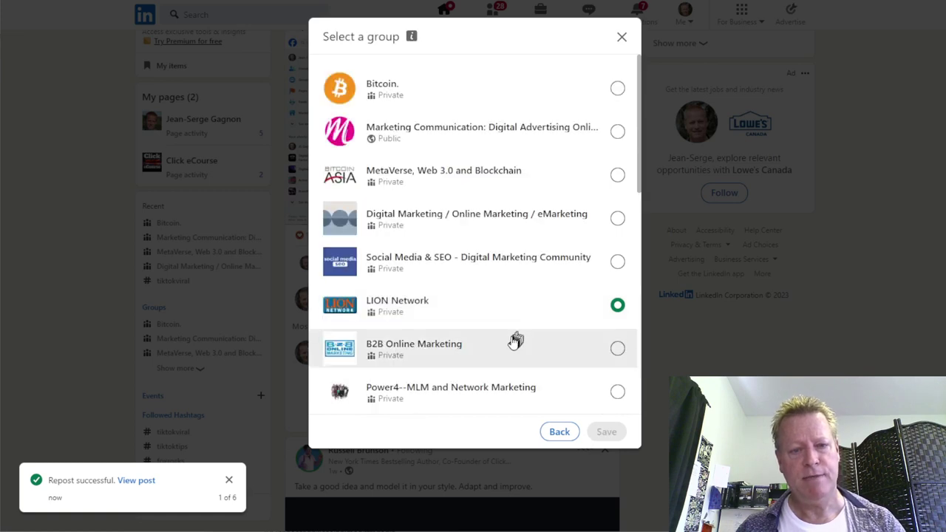
left_click(606, 431)
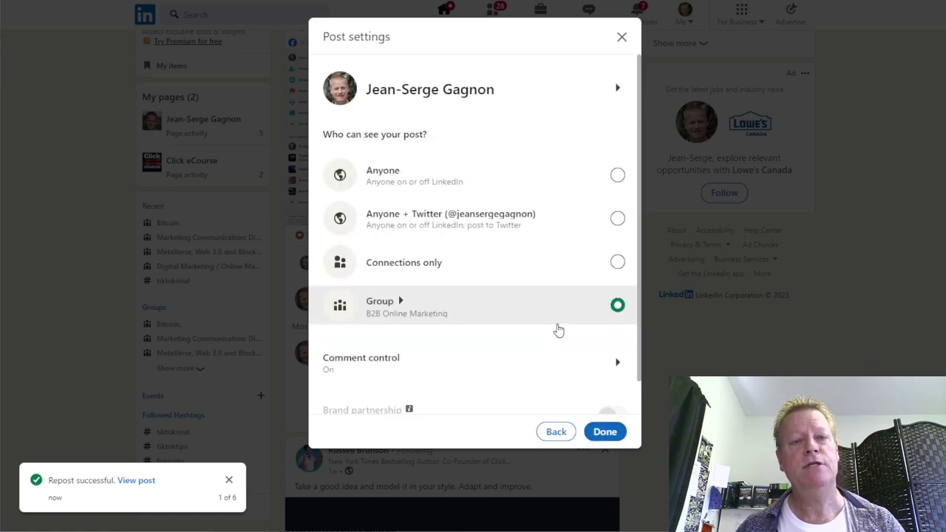
left_click(605, 431)
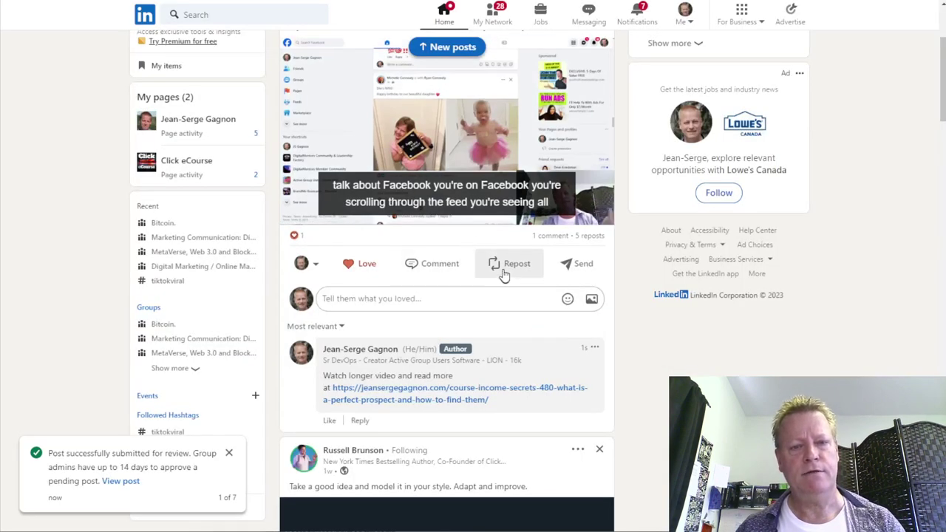
- Repost the episode post with thoughts to the "Power4--MLM and Network Marketing" group, leaving the message blank
left_click(499, 267)
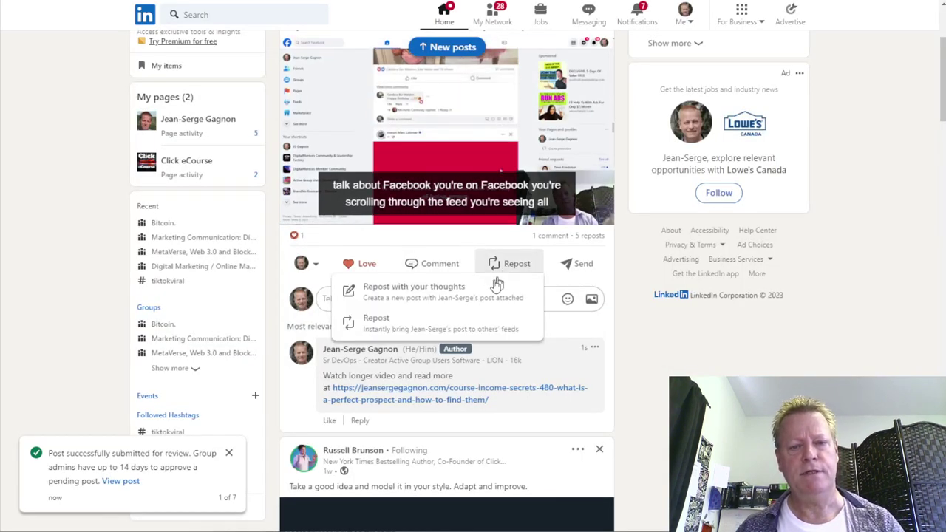
left_click(469, 294)
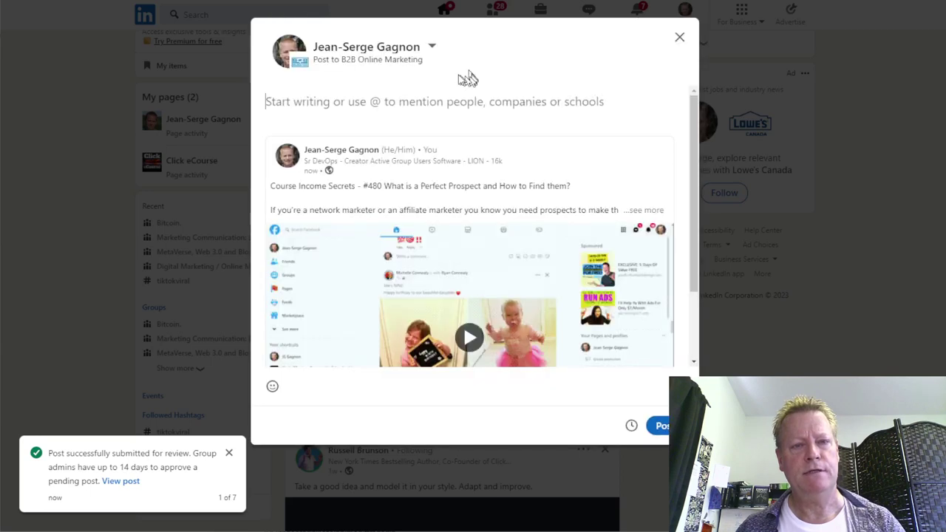
left_click(428, 57)
left_click(461, 319)
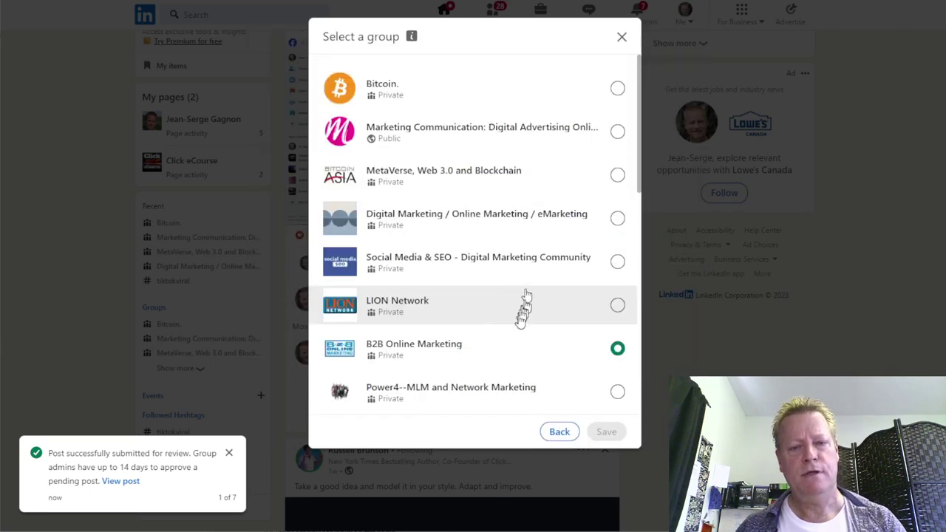
left_click(480, 407)
left_click(604, 433)
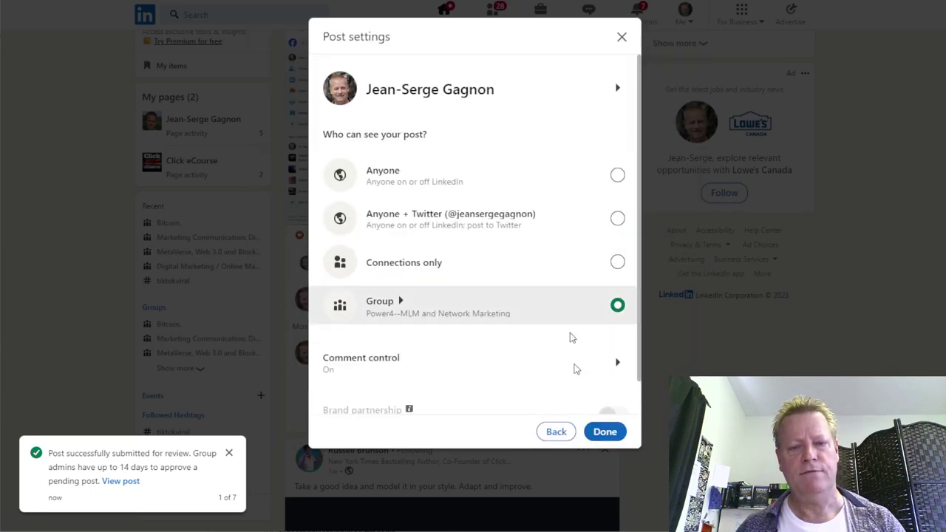
left_click(605, 431)
left_click(657, 427)
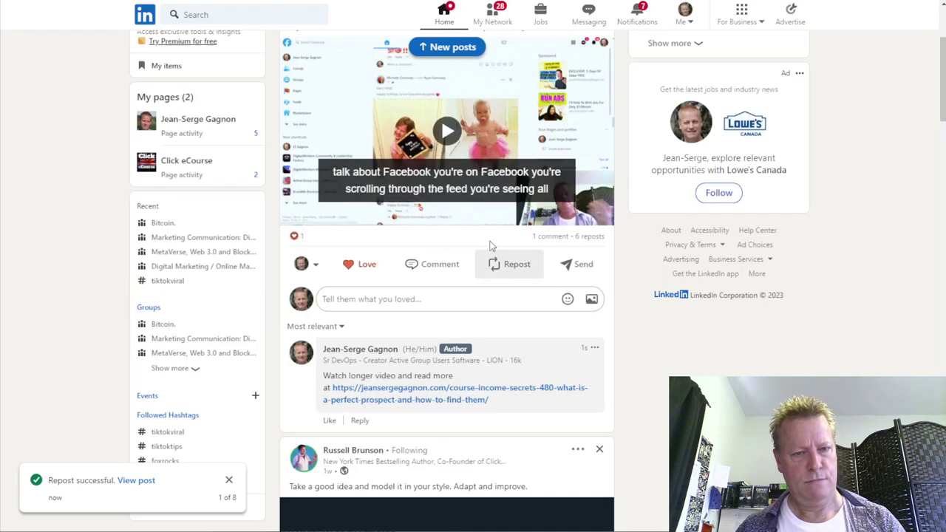
- Repost the episode post with thoughts to the public "Marketing & Social Media: Entrepreneurs | Startups" group, leaving the message blank
left_click(502, 263)
left_click(408, 291)
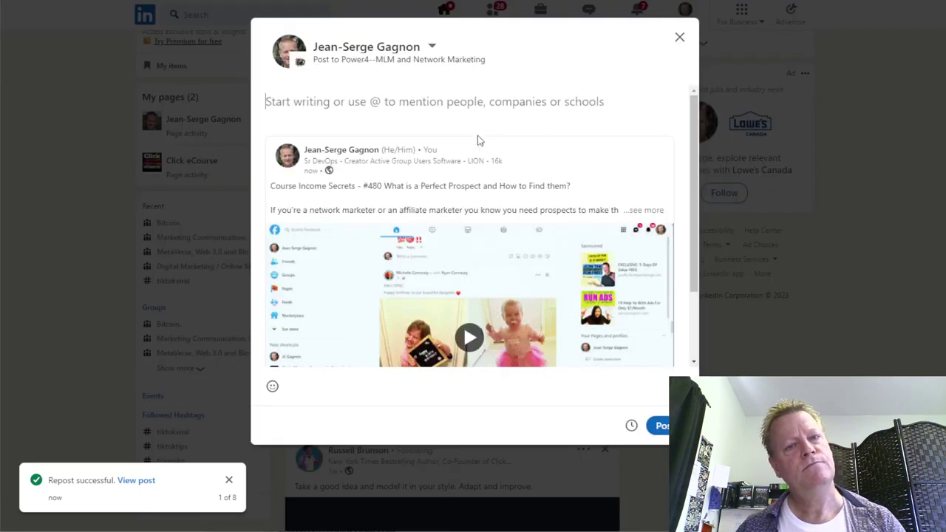
left_click(403, 63)
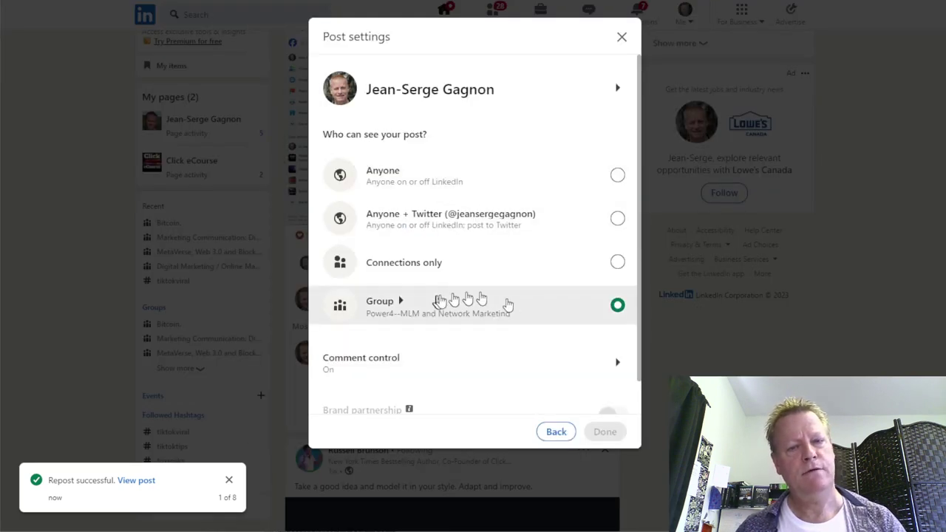
left_click(507, 304)
scroll(504, 362, "down", 3)
left_click(517, 316)
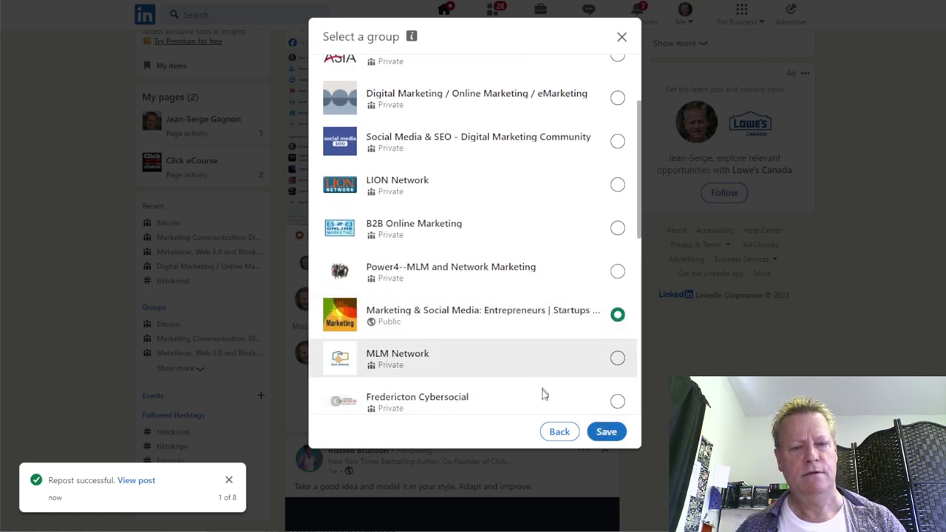
left_click(606, 431)
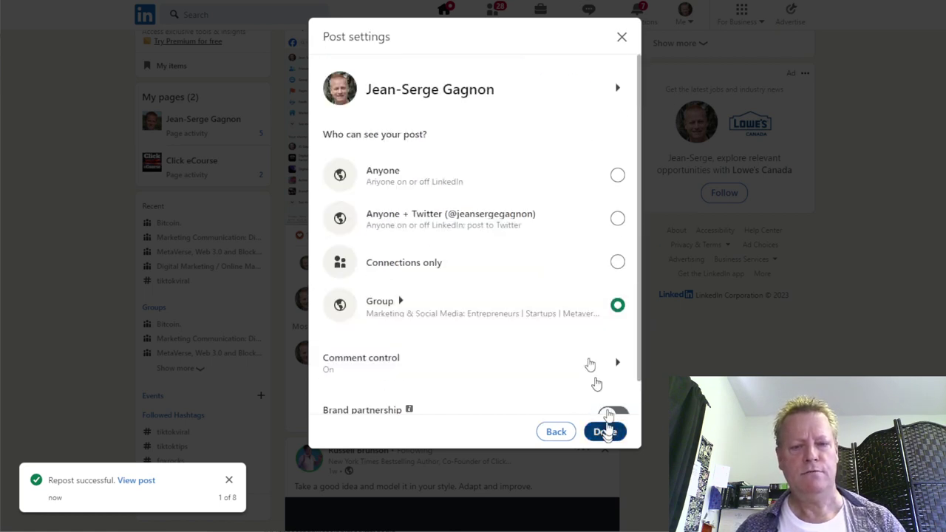
left_click(605, 431)
left_click(657, 426)
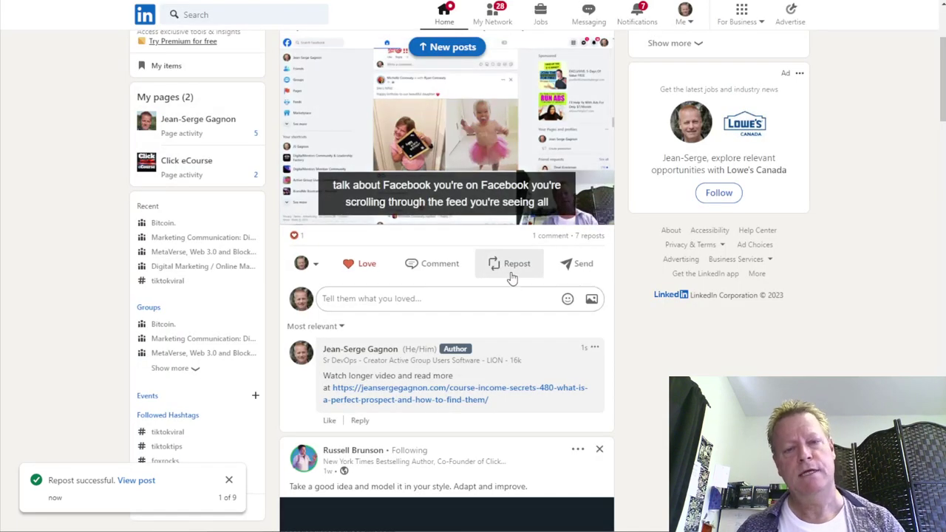
- Repost the episode post with thoughts to the "MLM Network" group, leaving the message blank
left_click(511, 273)
left_click(448, 293)
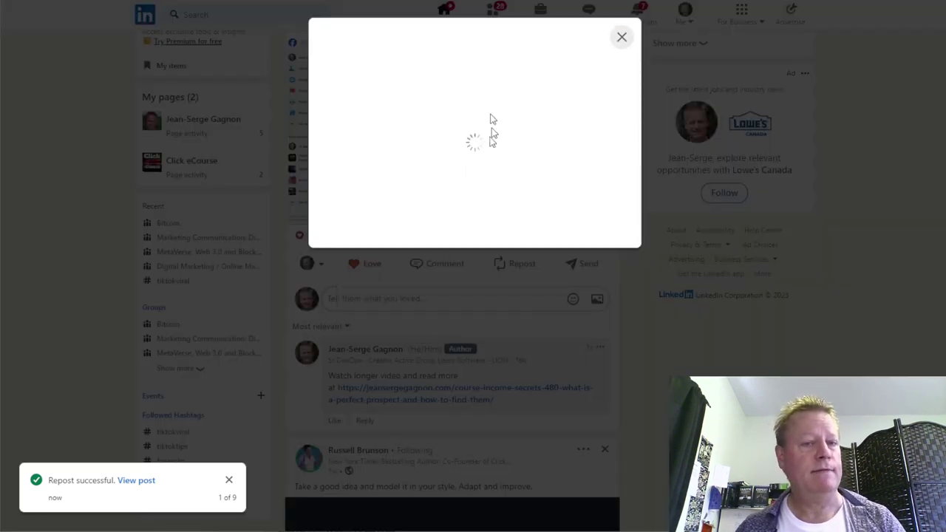
left_click(444, 69)
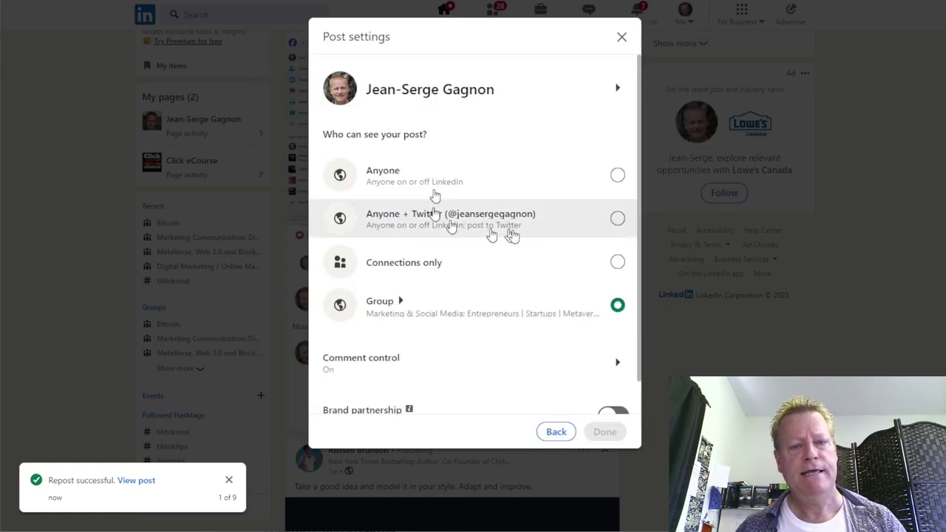
left_click(510, 296)
scroll(547, 325, "down", 3)
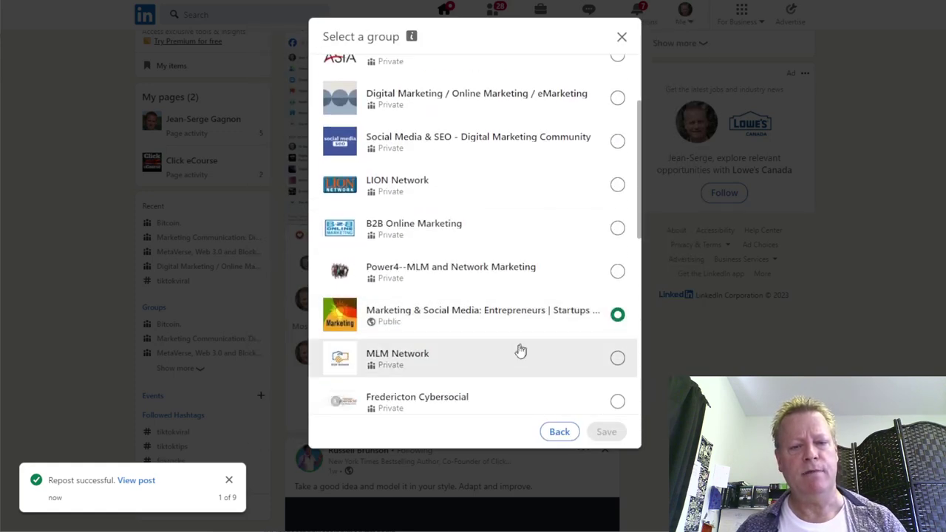
left_click(607, 433)
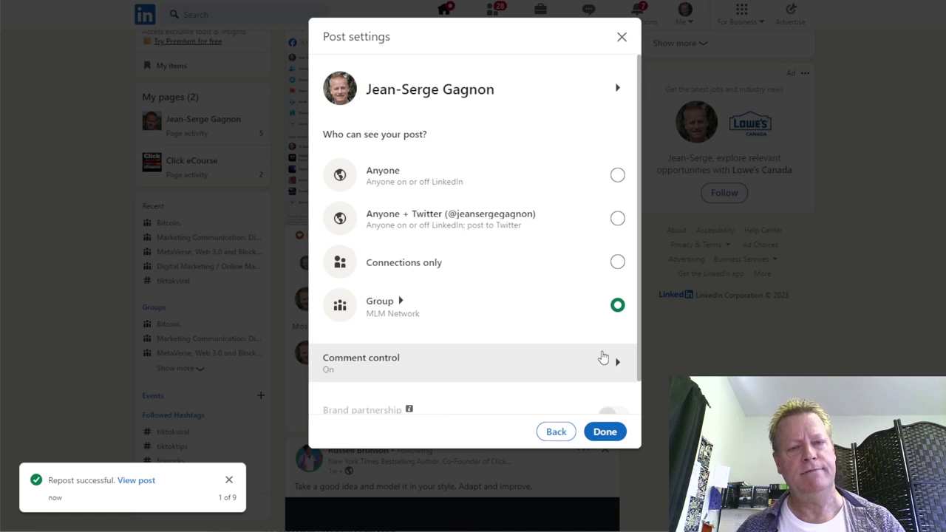
left_click(605, 433)
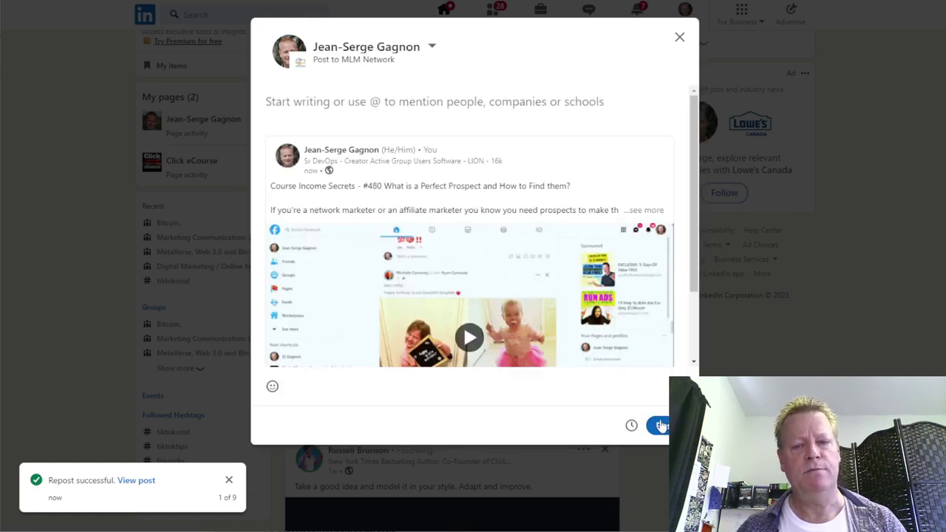
left_click(659, 423)
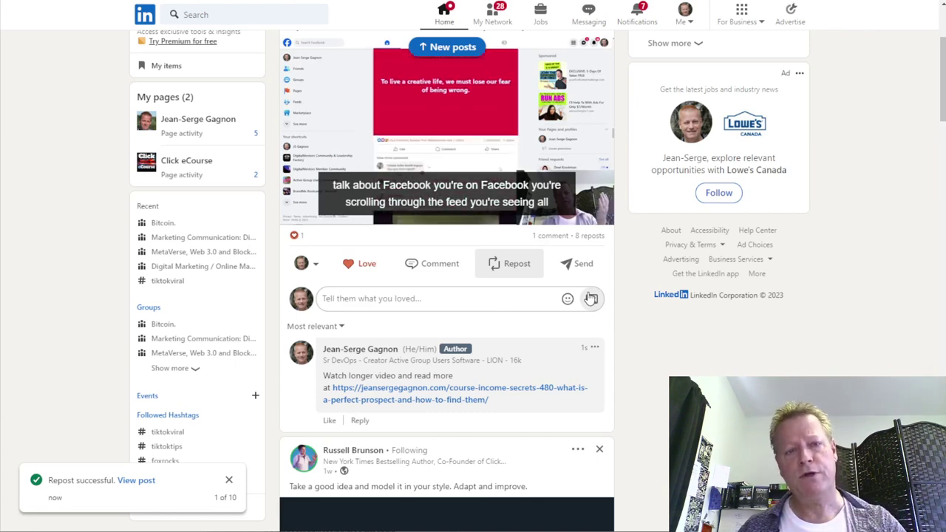
- Open the managed page that carries the profile owner's name and react with Love to its episode #480 post
scroll(471, 318, "up", 3)
scroll(471, 318, "down", 5)
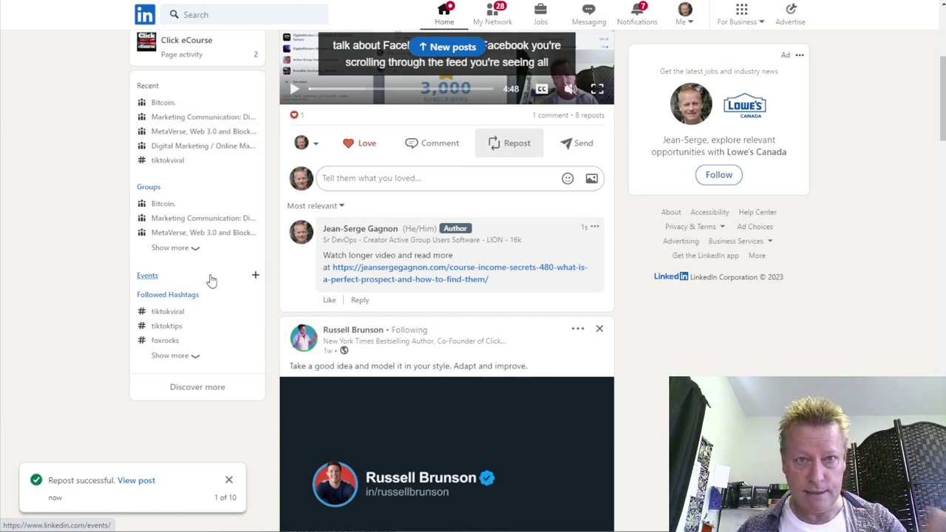
scroll(214, 221, "up", 5)
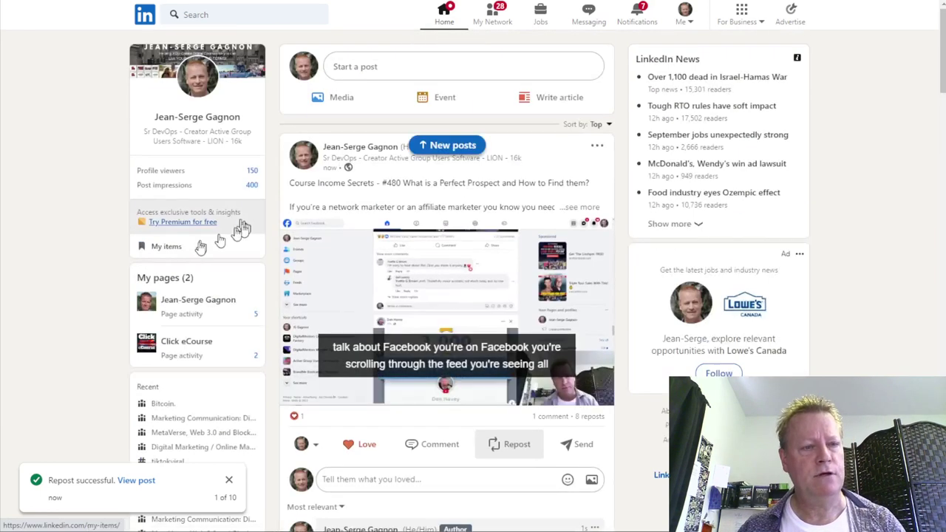
left_click(193, 303)
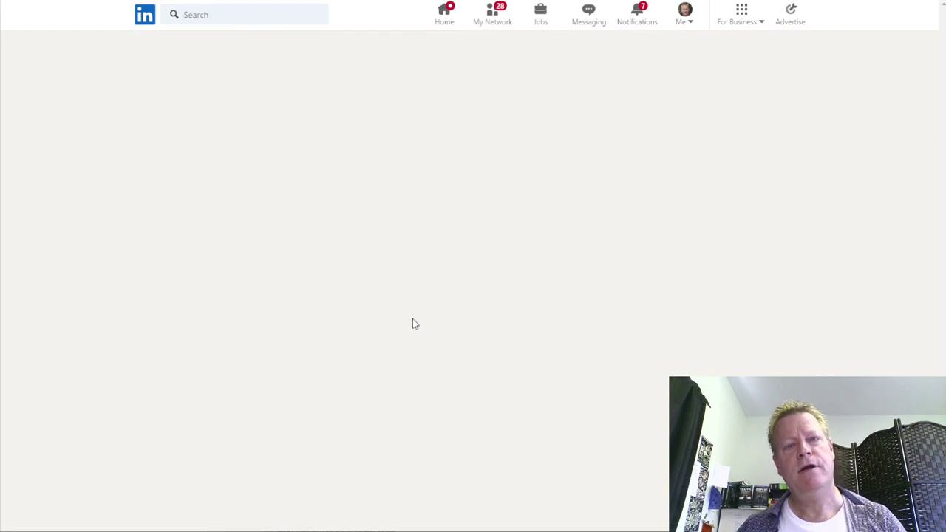
scroll(413, 323, "down", 3)
scroll(413, 323, "down", 10)
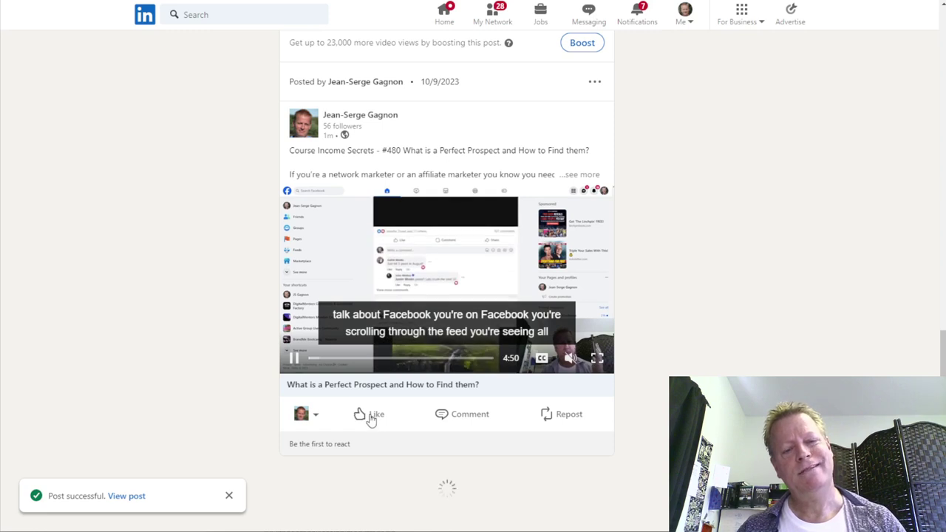
mouse_move(374, 416)
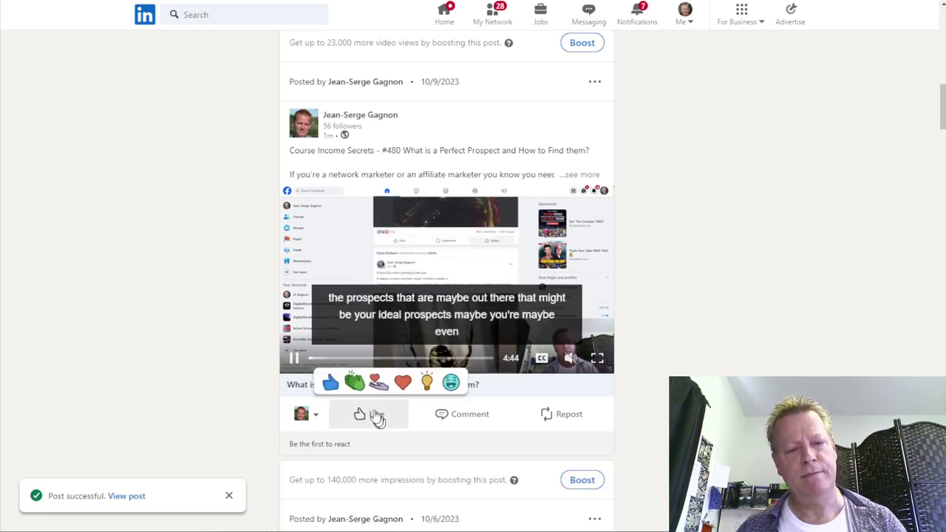
left_click(403, 382)
- Comment "Watch longer video and read more at" plus the episode's blog link on the name-branded page's #480 post
scroll(425, 456, "down", 2)
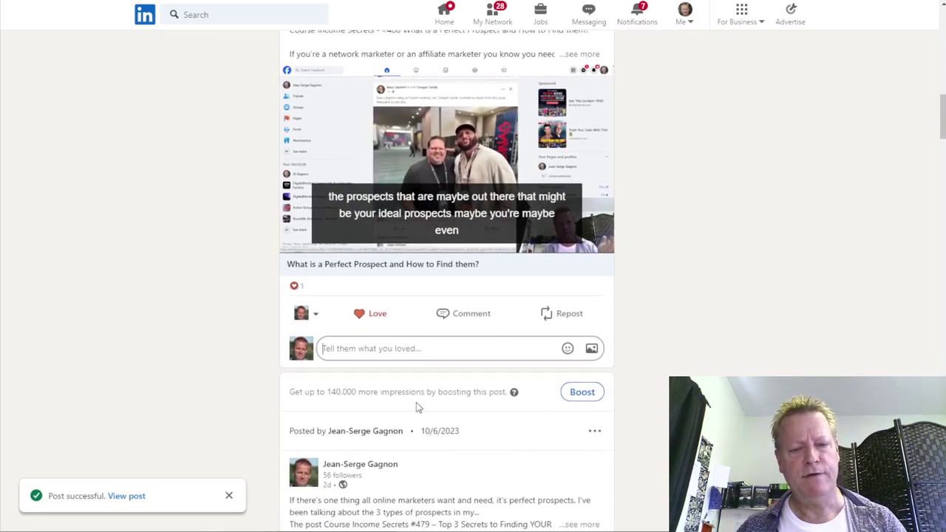
left_click(401, 351)
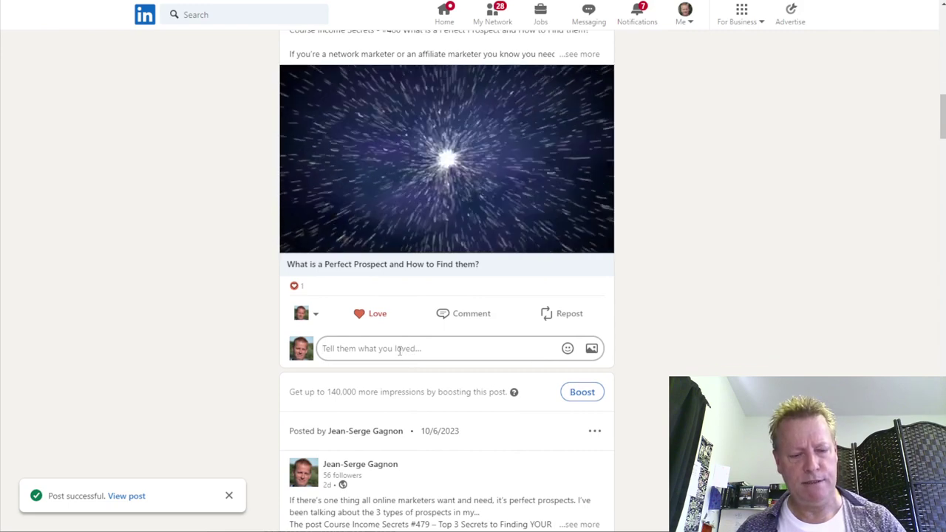
type("Watch longer video and read more at https://jeansergegagnon.com/course-income-secrets-480-what-is-a-perfect-prospect-and-how-to-find-them/")
left_click(339, 425)
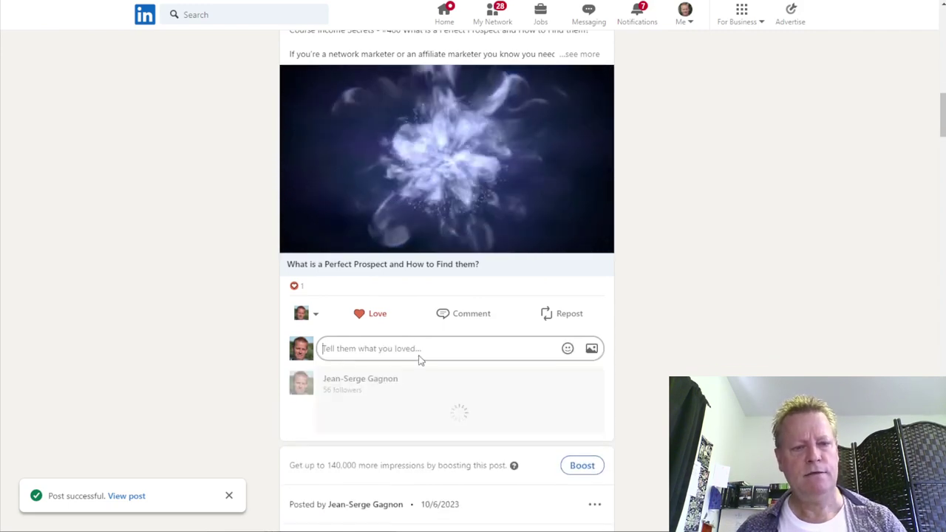
- Open the managed Click eCourse page and react with Love to its episode #480 post
left_click(147, 20)
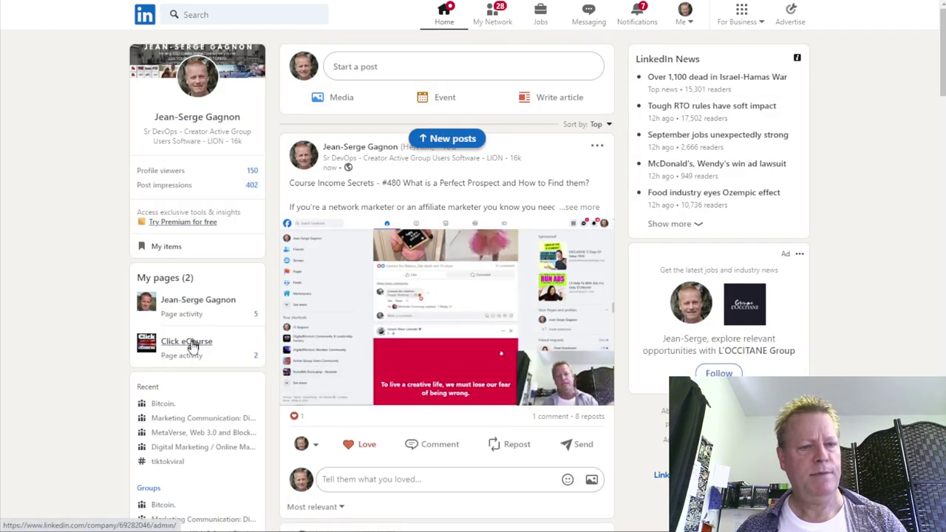
left_click(188, 343)
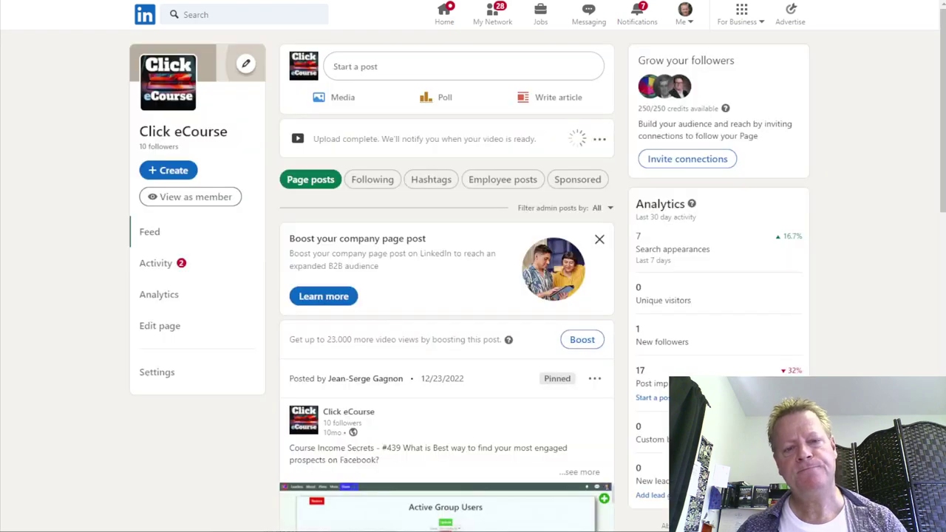
scroll(422, 346, "down", 3)
scroll(422, 343, "down", 8)
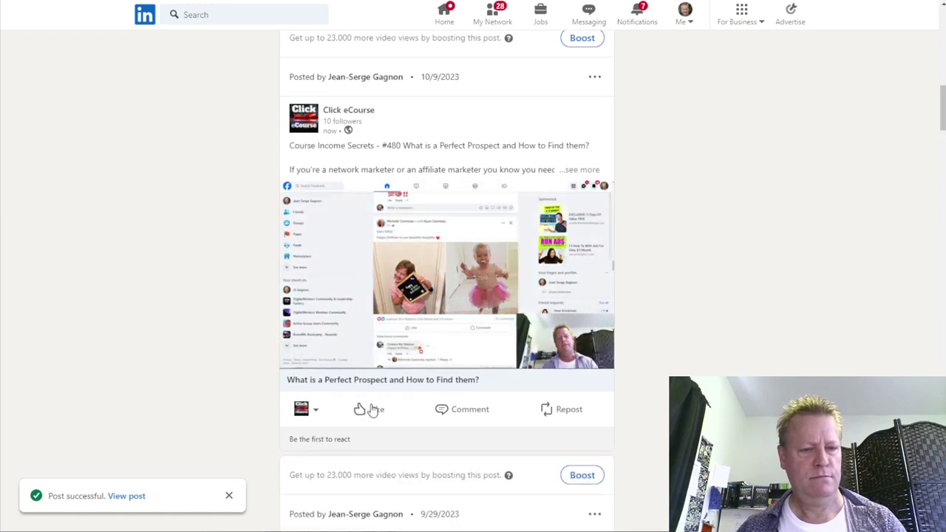
mouse_move(369, 413)
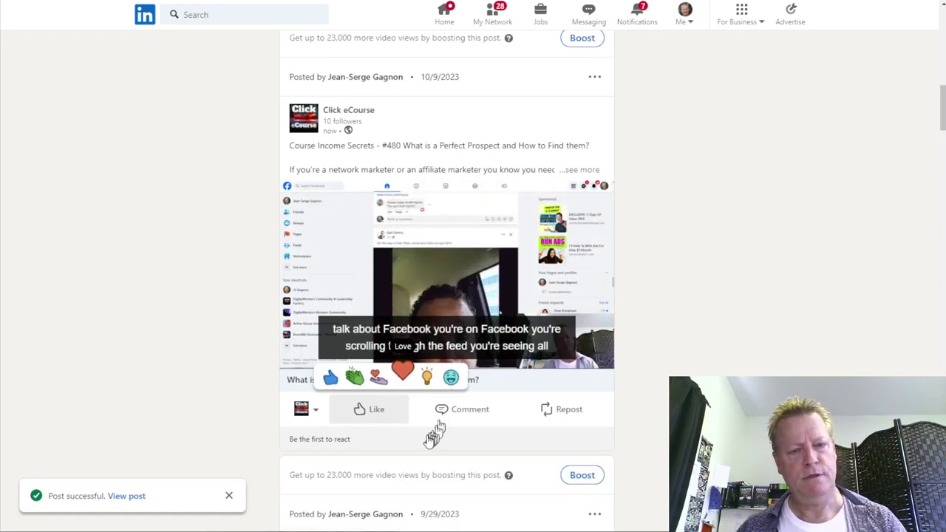
left_click(407, 384)
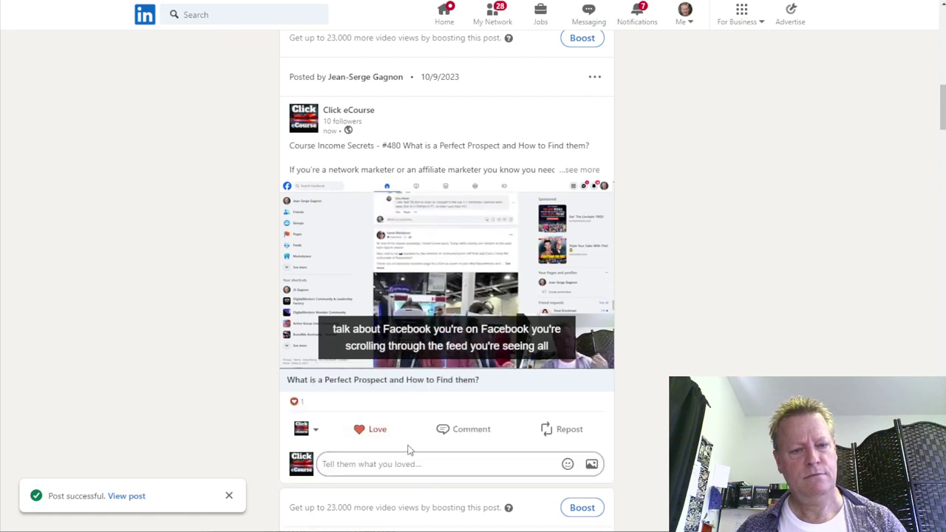
- Comment as Click eCourse with "Watch longer video and read more at" plus the episode's blog link on the #480 post
scroll(394, 316, "down", 2)
left_click(394, 283)
type("Watch longer video and read more at https://jeansergegagnon.com/course-income-secrets-480-what-is-a-perfect-prospect-and-how-to-find-them/")
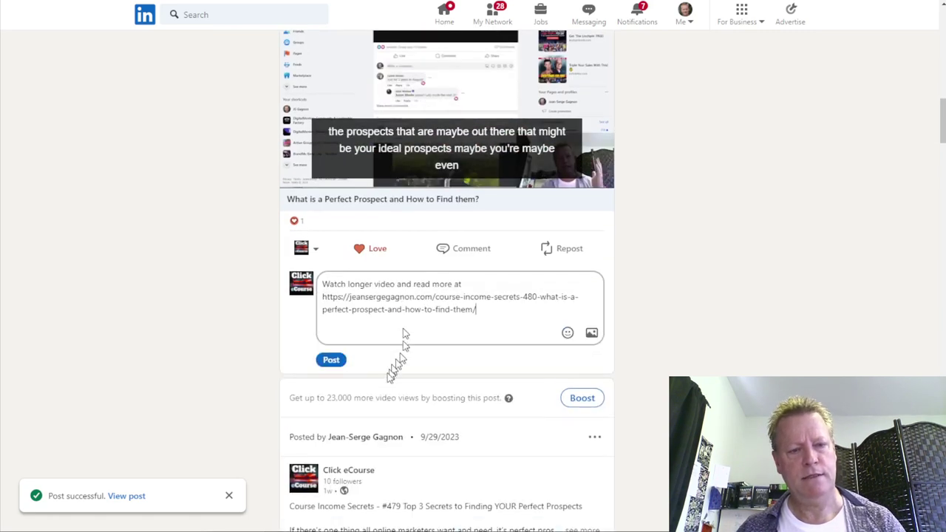
left_click(340, 365)
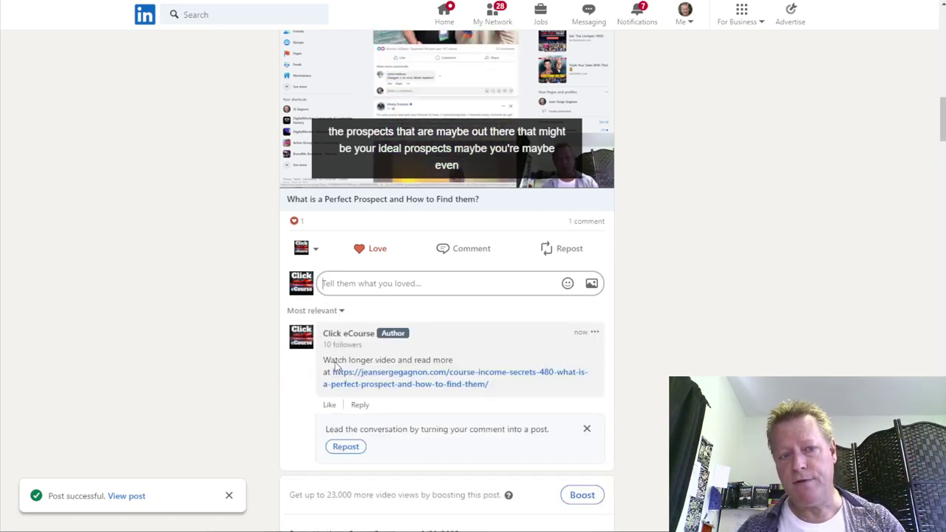
- Start a new article from the home feed, published under the personal profile for the Course Income Secrets newsletter
left_click(144, 18)
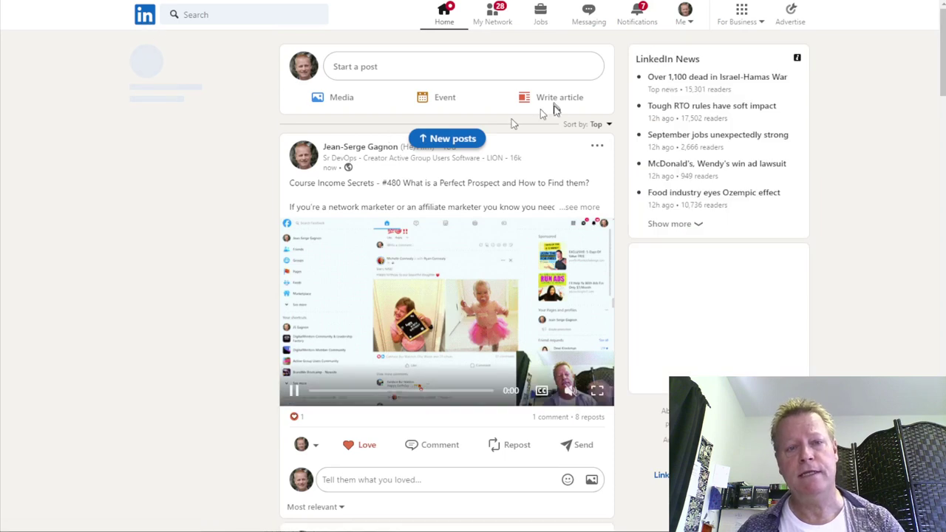
left_click(555, 104)
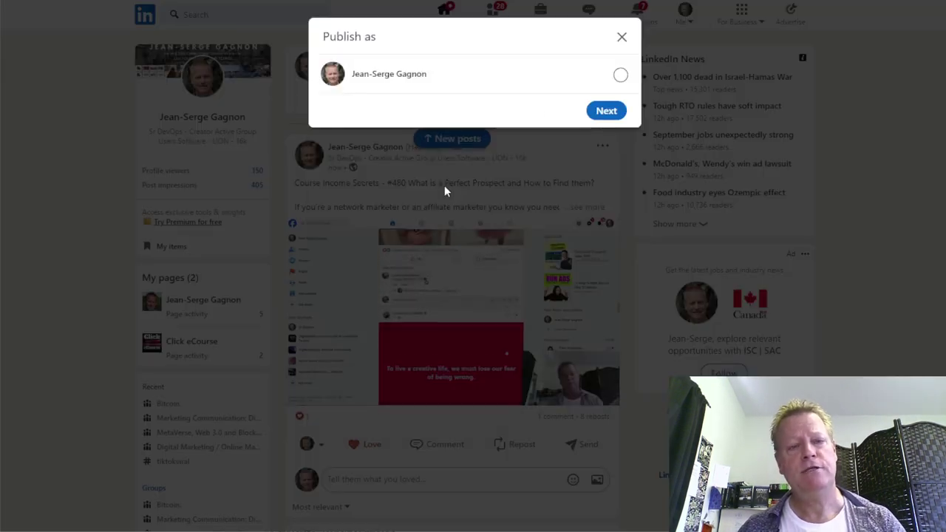
left_click(602, 190)
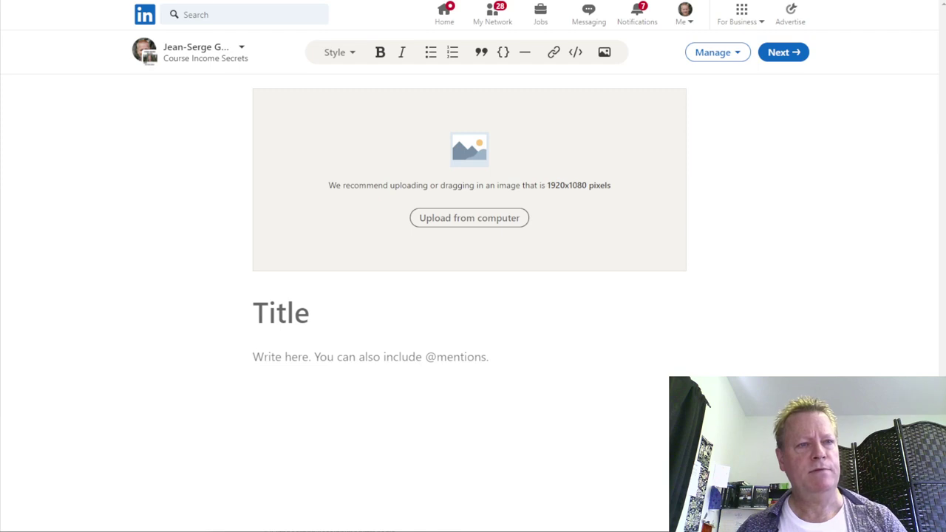
- Switch to WordPress, leave the post editor, and open the published Course Income Secrets #480 post on the live blog
left_click(107, 1)
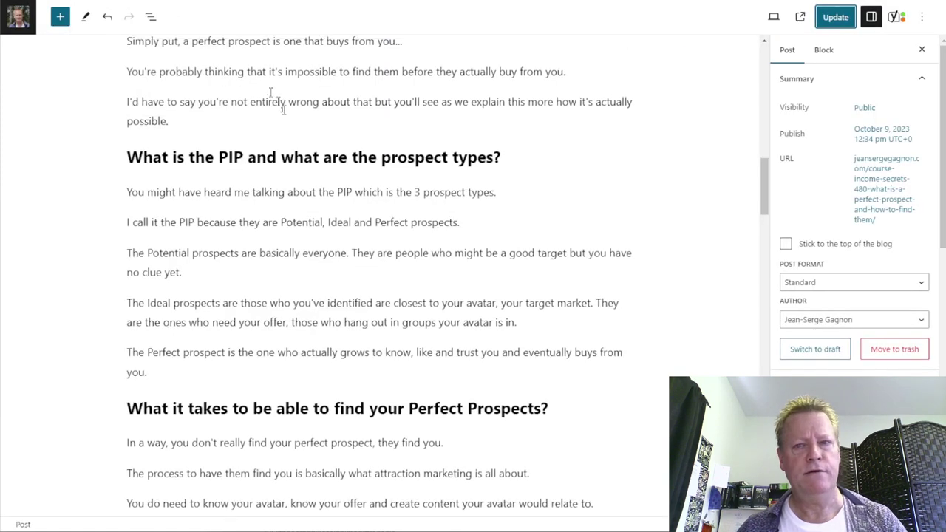
scroll(62, 68, "up", 5)
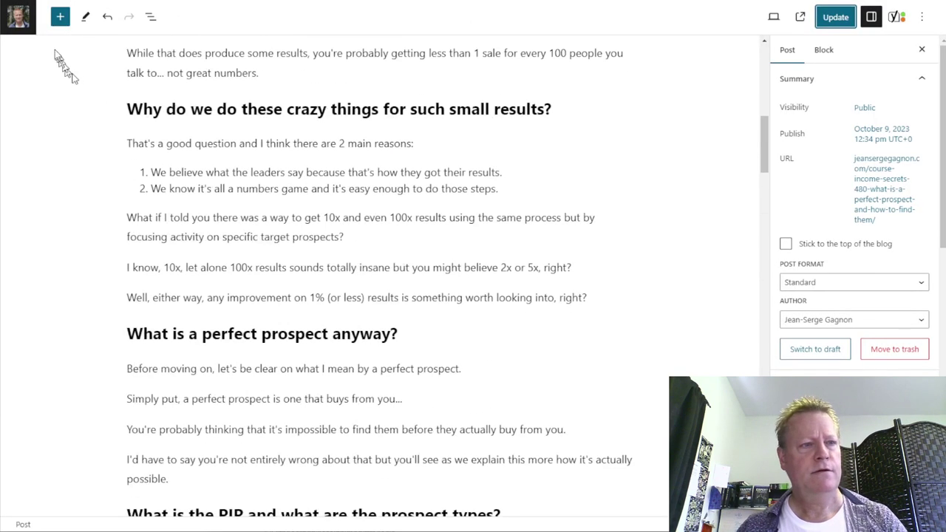
left_click(20, 23)
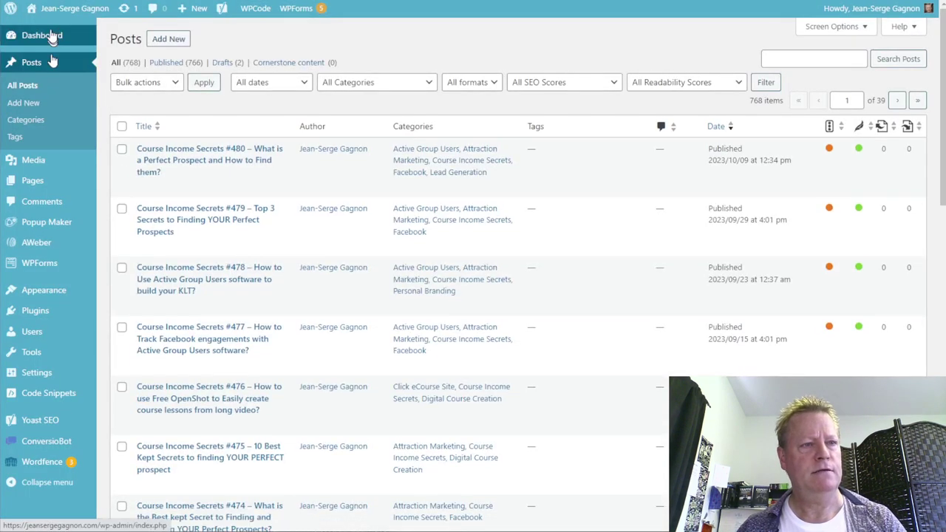
mouse_move(65, 16)
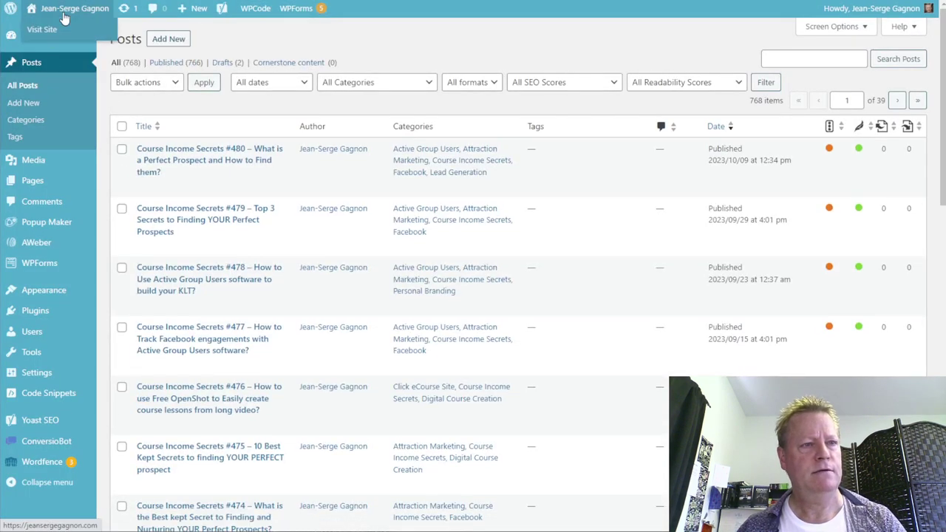
left_click(44, 30)
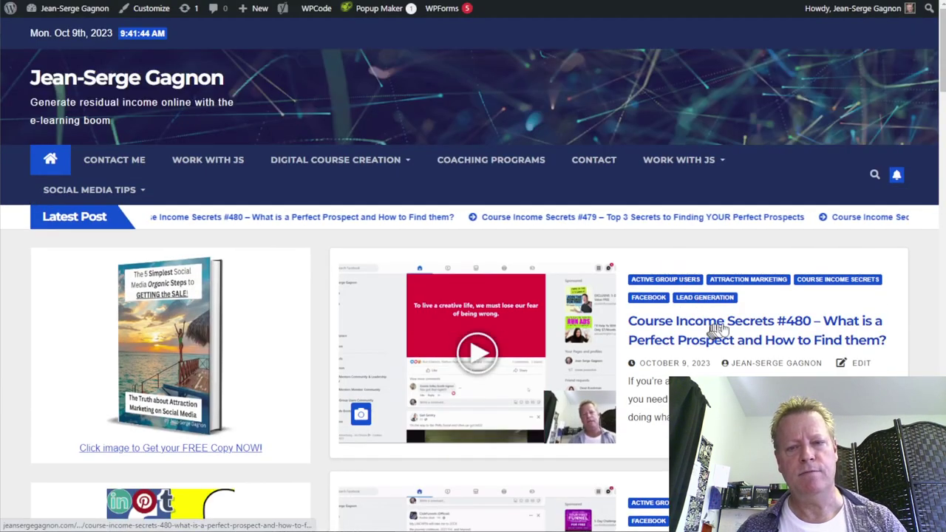
left_click(717, 329)
scroll(451, 288, "down", 1)
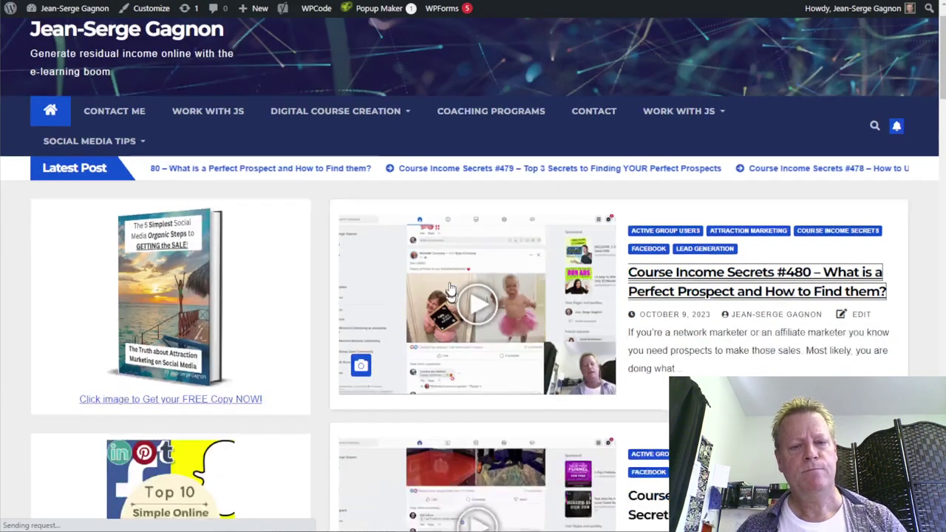
scroll(449, 288, "down", 10)
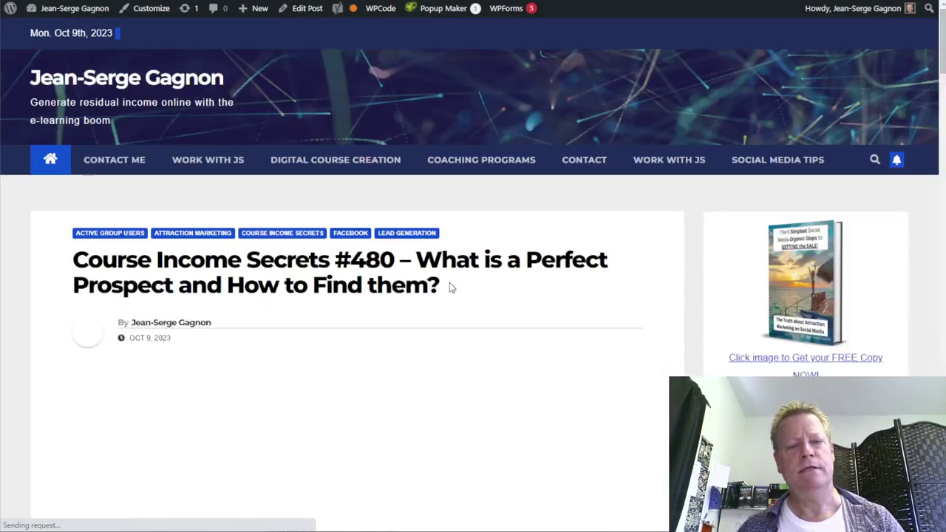
scroll(449, 286, "down", 5)
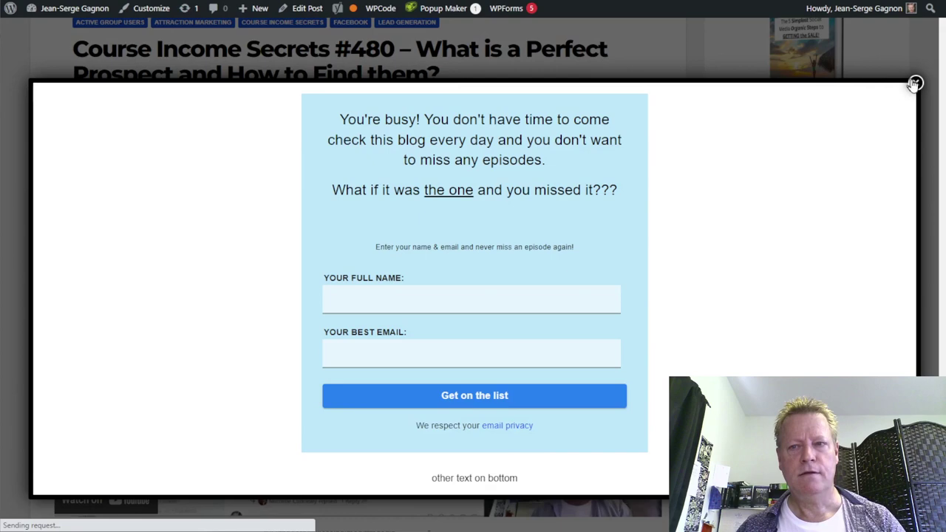
- Copy "What is a Perfect Prospect and How to Find them?" from the blog heading into the article title and upload the episode's "1-40-thumbnail.jpg" as cover
left_click(914, 85)
left_click_drag(418, 53, 445, 83)
key("ctrl+c")
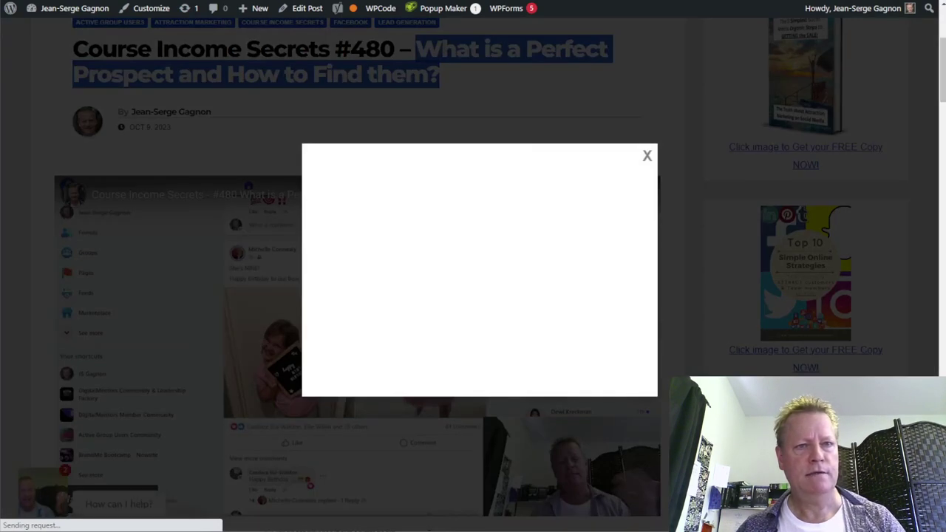
key("ctrl+Tab")
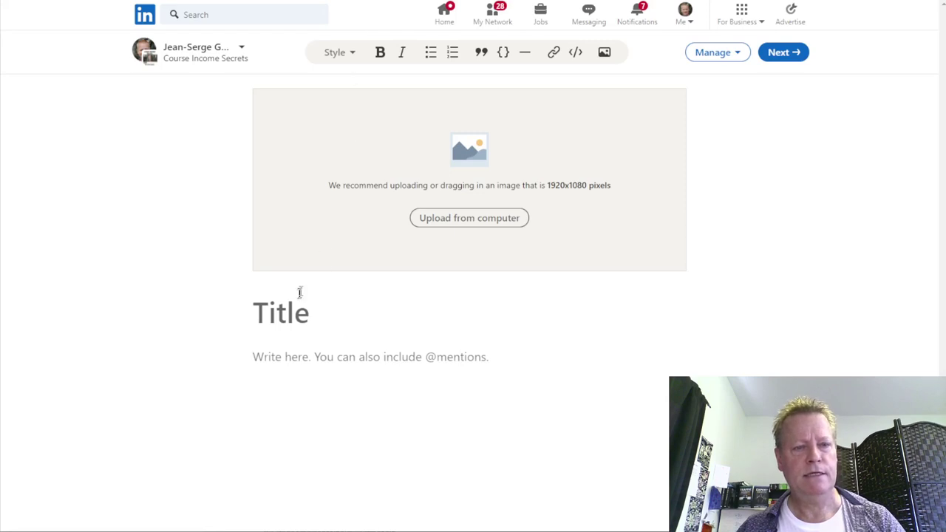
key("ctrl+v")
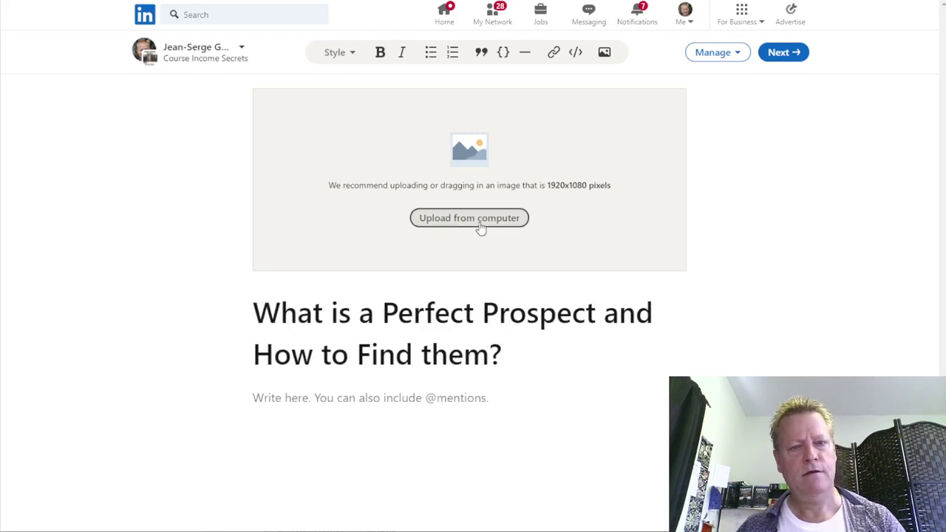
left_click(481, 186)
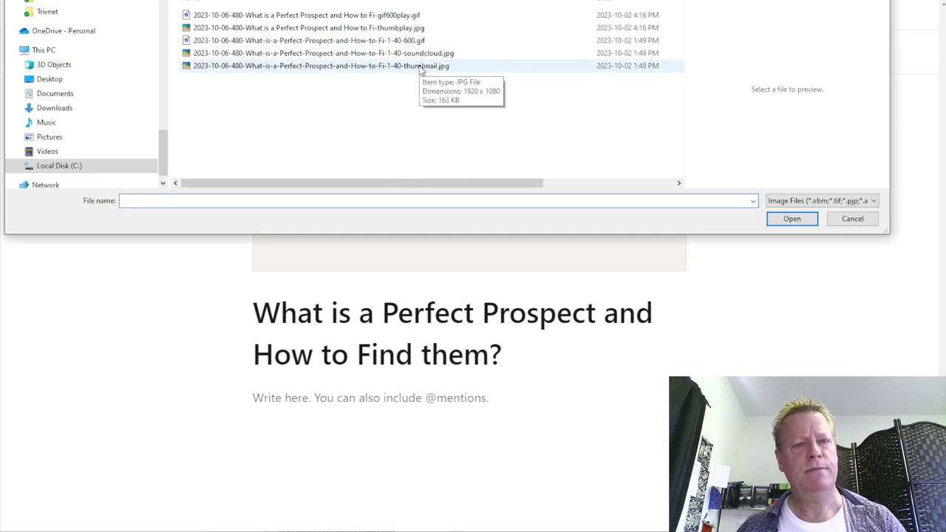
double_click(421, 66)
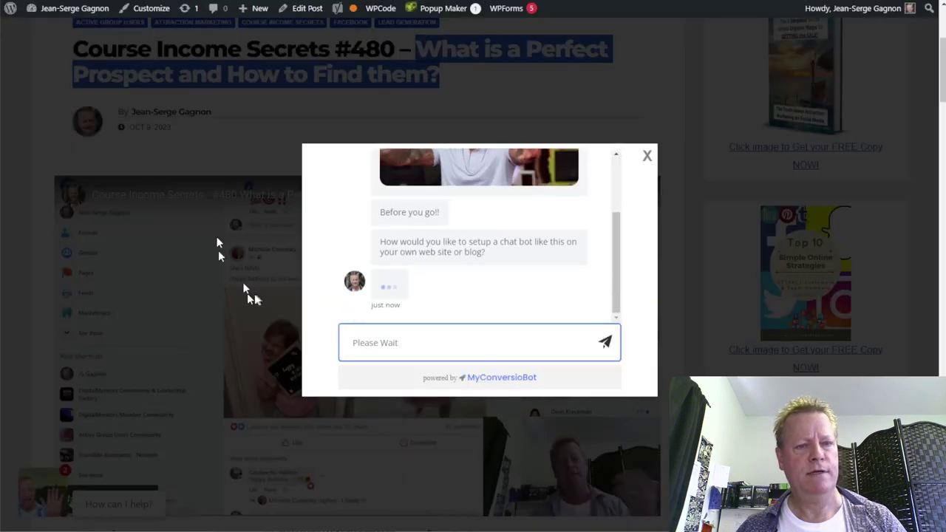
- Dismiss the blog's chat pop-up and copy the post text, ending at "not sure" in the free-trial paragraph, into the article body
left_click(230, 296)
scroll(231, 303, "down", 5)
scroll(232, 305, "down", 3)
scroll(222, 292, "up", 3)
left_click_drag(50, 219, 496, 122)
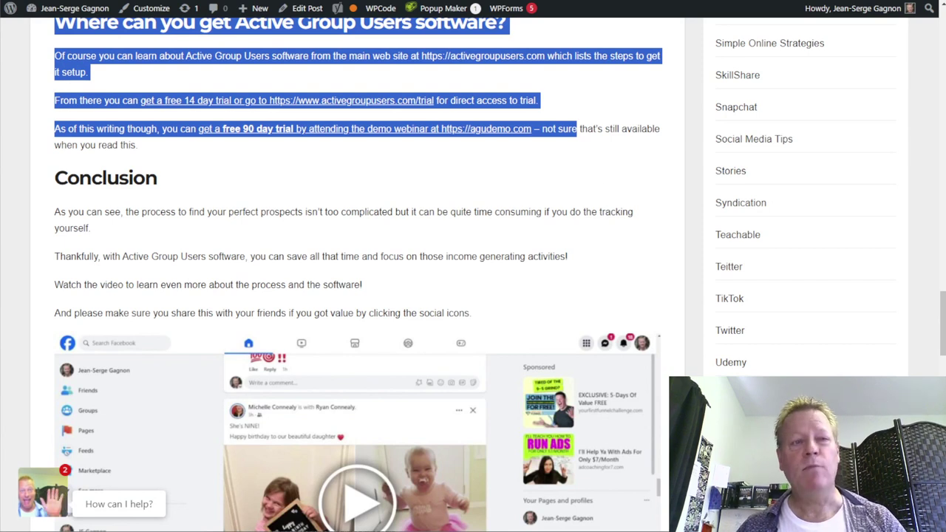
key("ctrl+Tab")
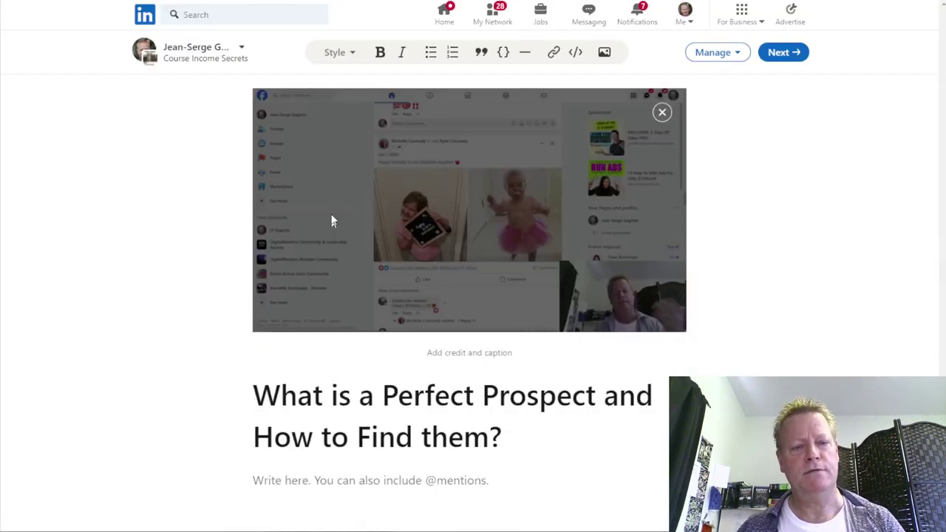
left_click(349, 481)
key("ctrl+v")
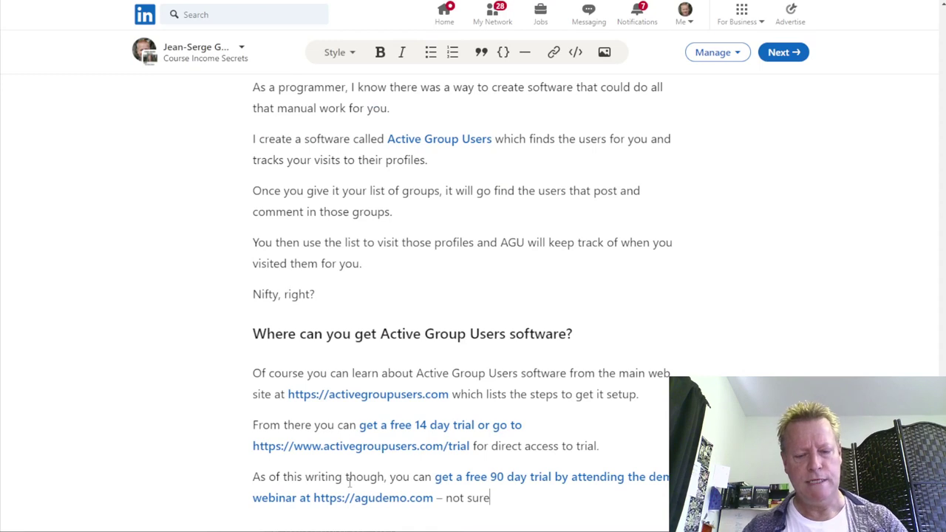
- End the article text with "..." and add a line "[... CONTINUE READING AT" followed by the episode's blog link and "...]"
key("Return")
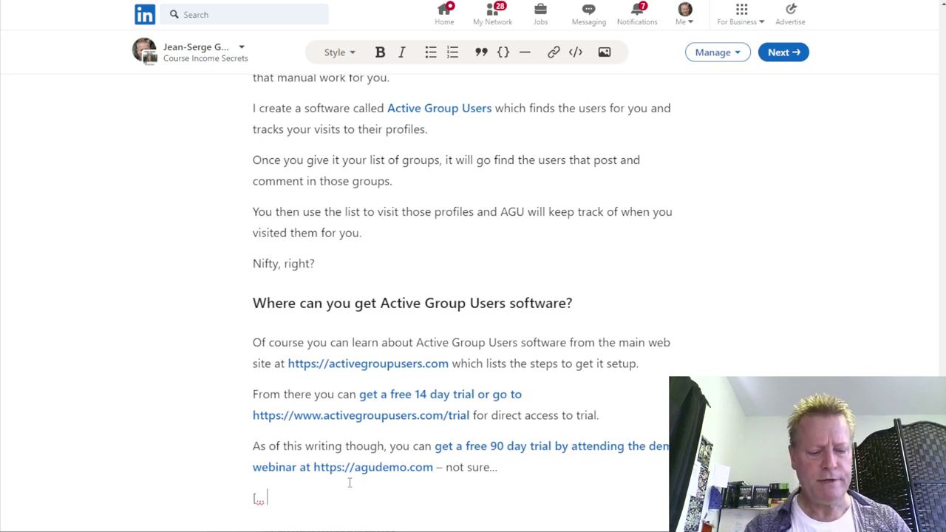
type("ONTINUE READI")
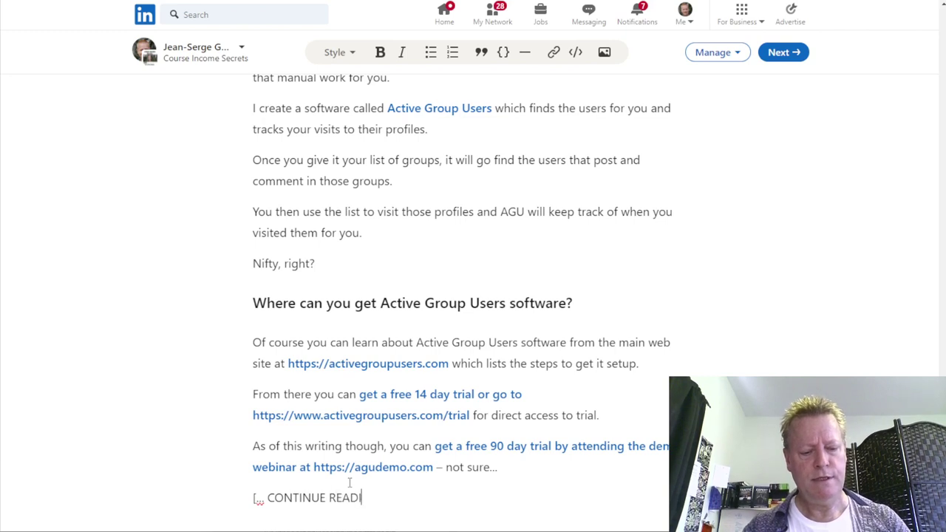
type("NG AT")
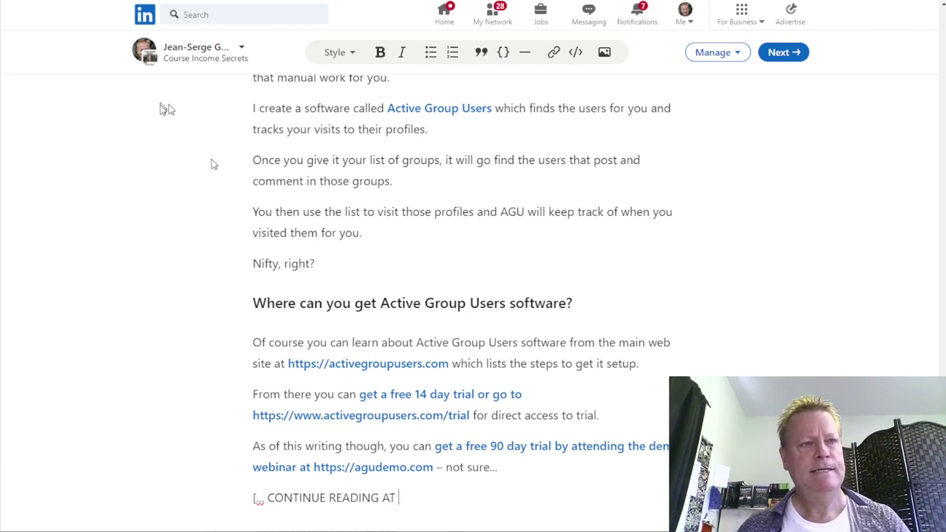
key("ctrl+Tab")
key("ctrl+l")
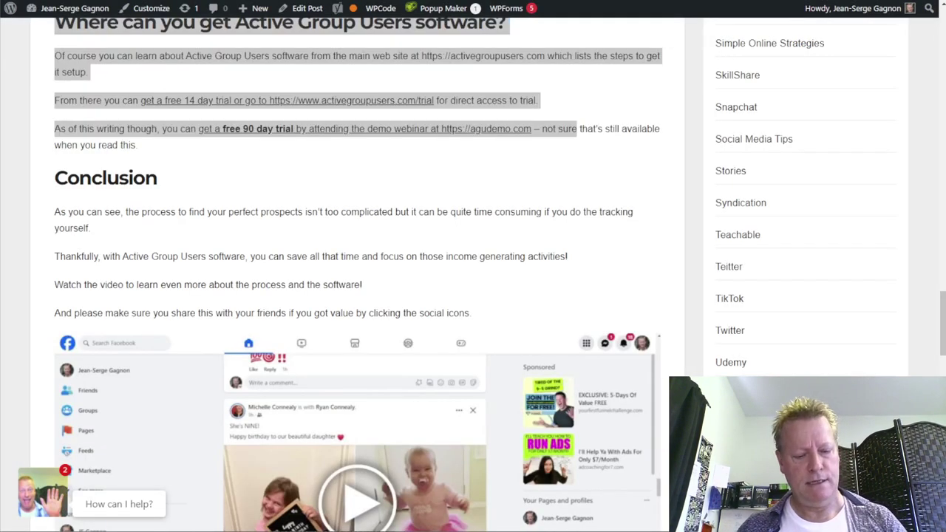
key("alt+Tab")
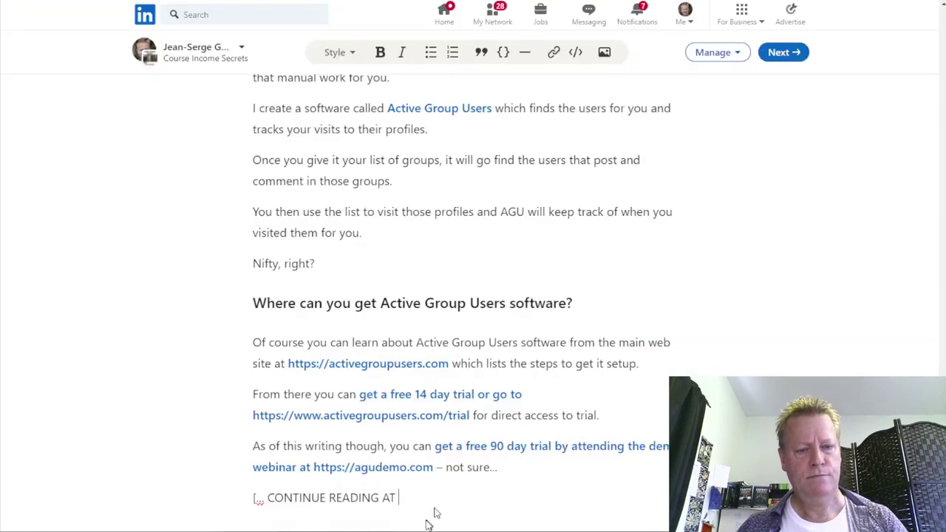
type("https://jeansergegagnon.com/course-income-secrets-480-what-is-a-perfect-prospect-and-how-to-find-them/")
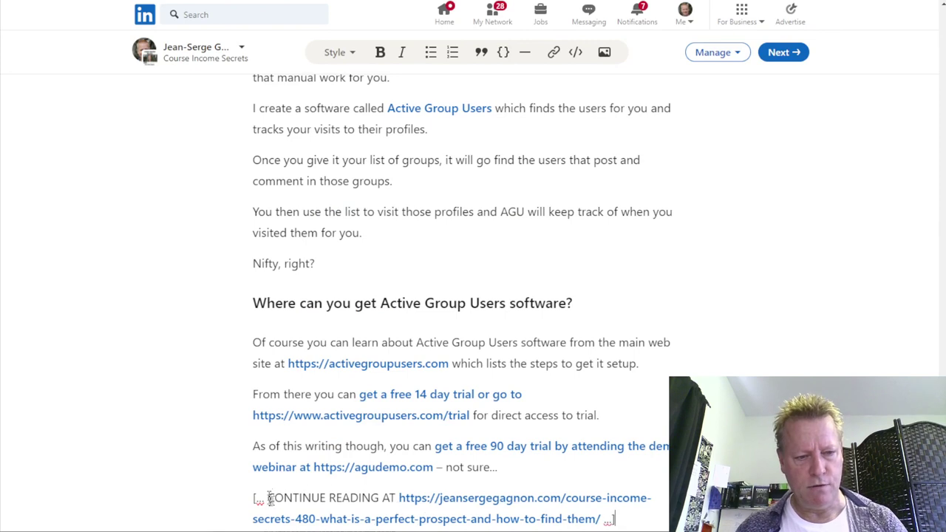
- Hyperlink the "CONTINUE READING AT" text together with its URL to the episode's blog post
left_click_drag(273, 498, 405, 499)
left_click(372, 485)
left_click_drag(267, 498, 600, 505)
key("ctrl+c")
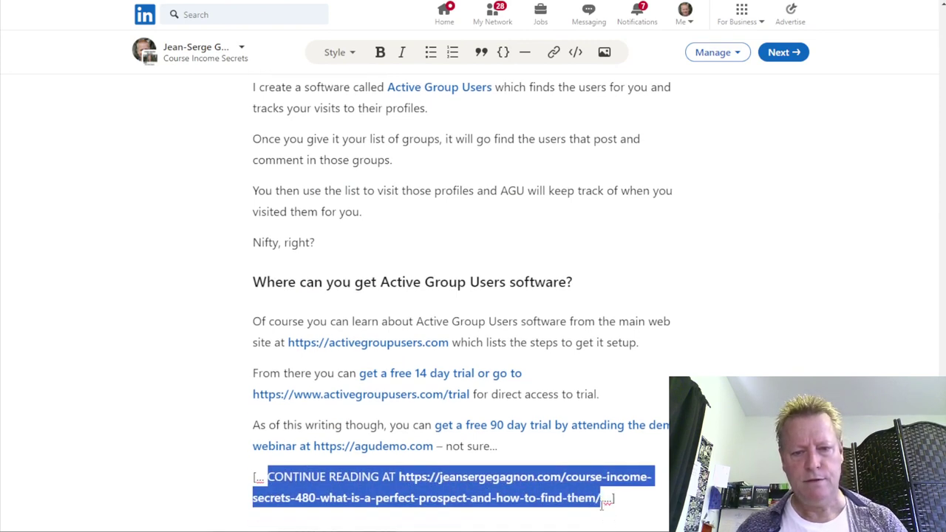
left_click(554, 52)
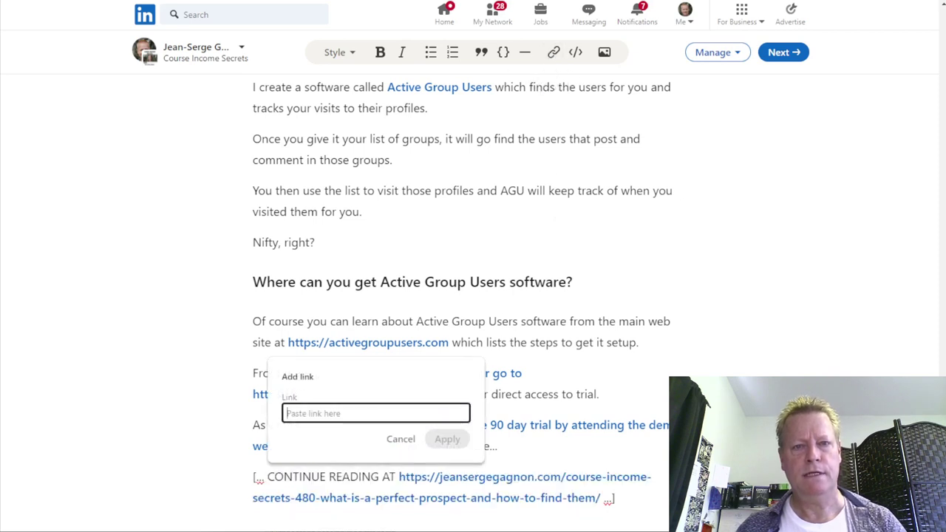
key("ctrl+v")
left_click(446, 440)
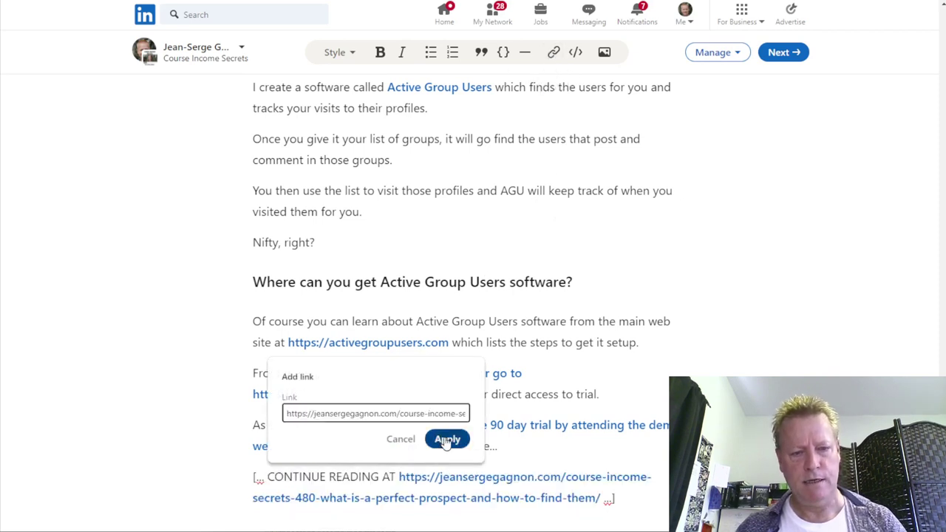
- Publish the newsletter edition with the #480 intro and hashtags as description, removing the extra text after "Most likely, you are..."
left_click(773, 58)
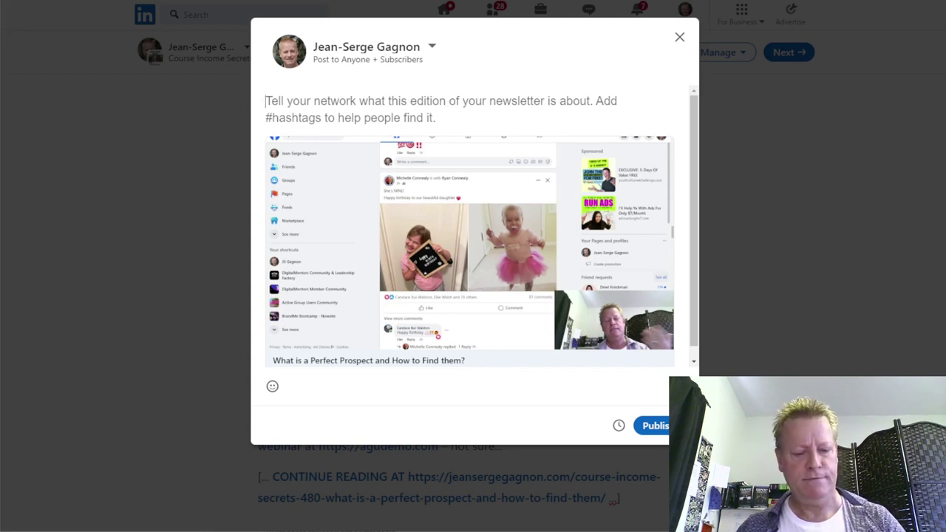
key("ctrl+v")
left_click_drag(574, 246, 264, 241)
key("BackSpace")
key("BackSpace")
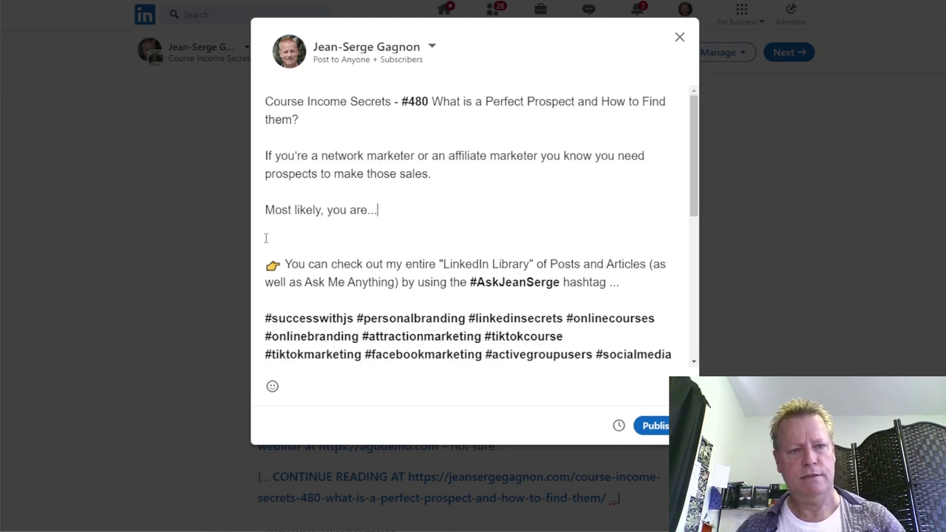
left_click(637, 427)
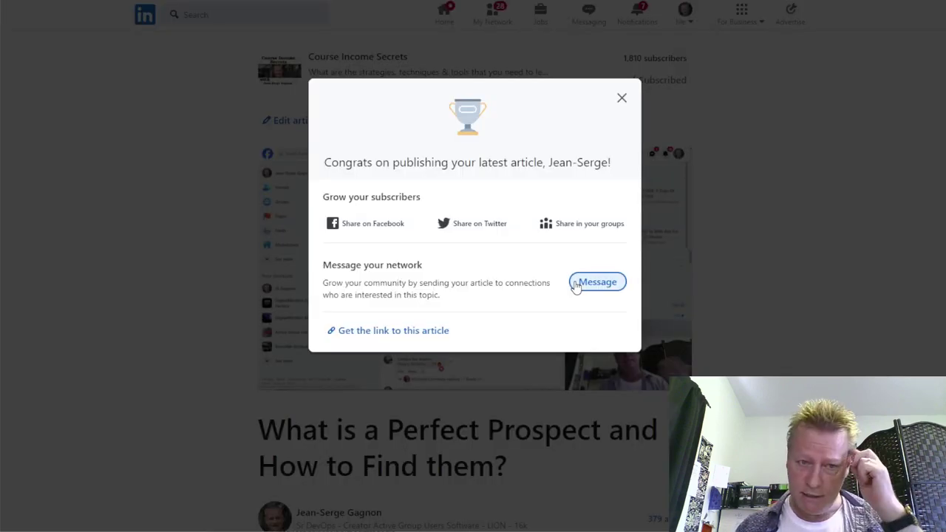
- Share the published article on Twitter, and attach the episode's "trim2m.mp4" video to a new post there
left_click(481, 229)
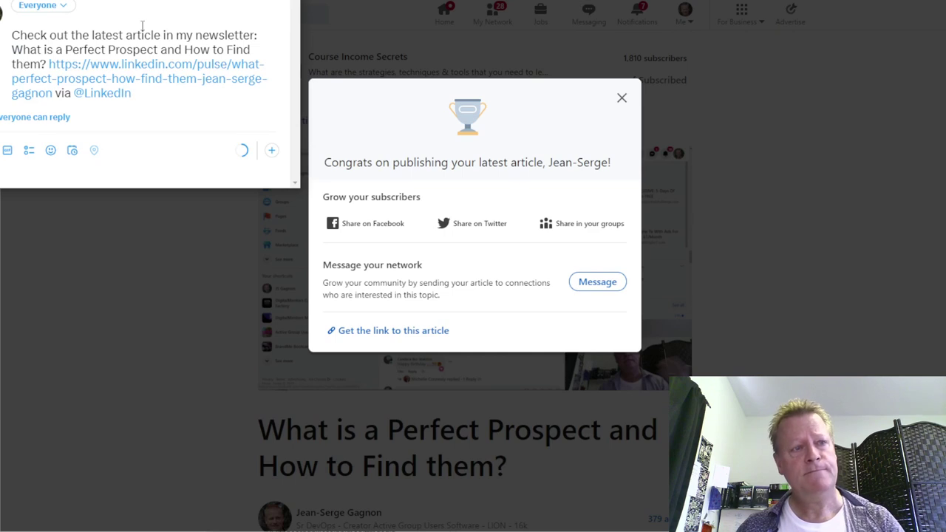
left_click(243, 3)
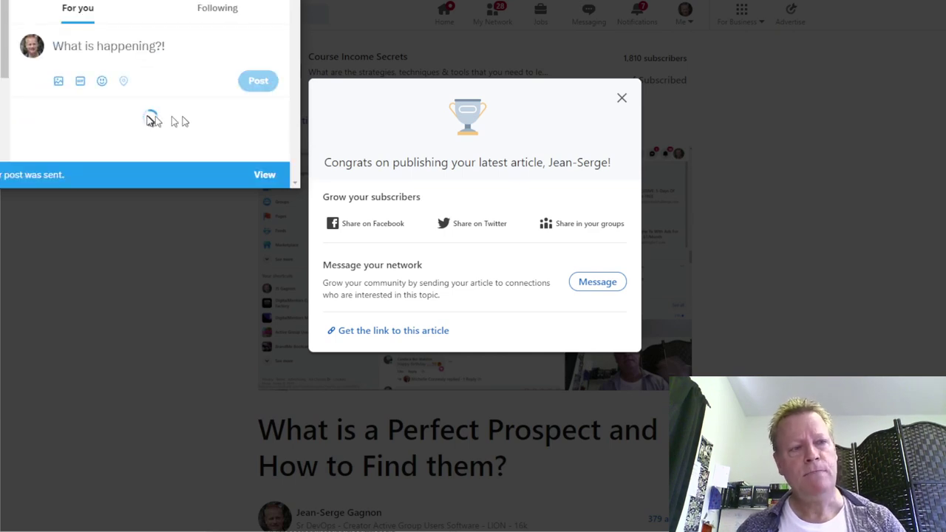
left_click(108, 59)
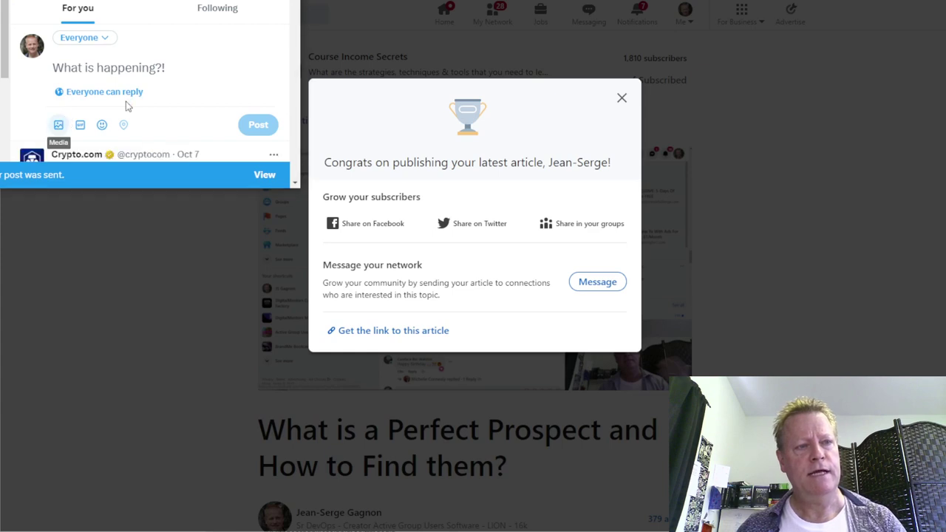
left_click(59, 124)
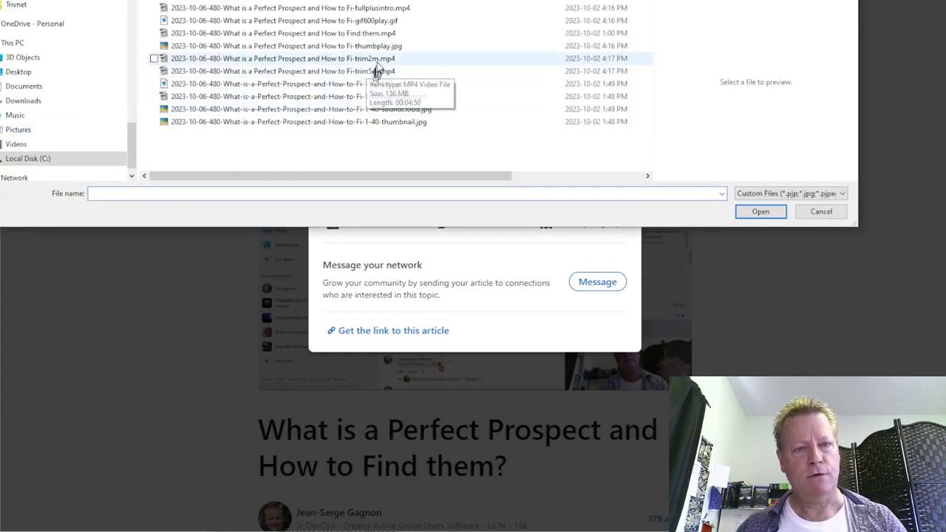
left_click(362, 61)
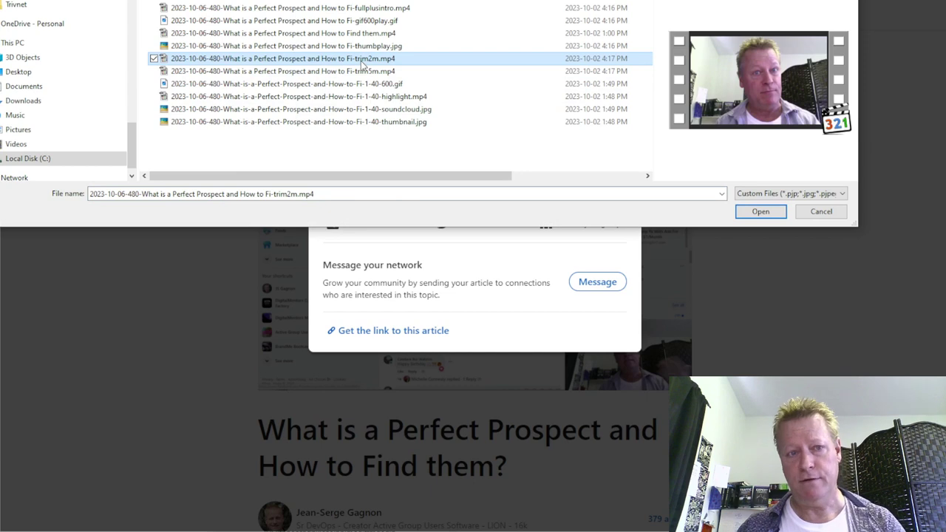
double_click(362, 60)
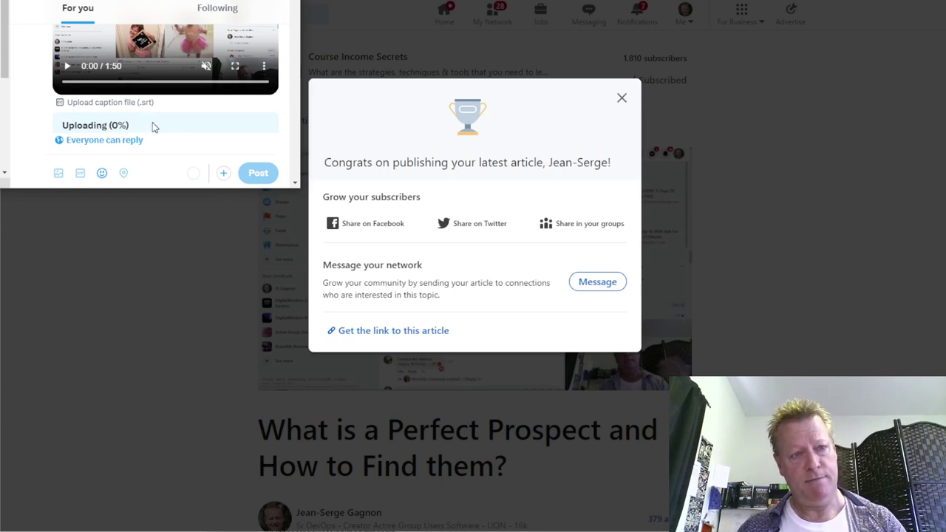
- Paste the prepared episode text into the Twitter video post and delete the unwanted part of it
scroll(153, 127, "up", 3)
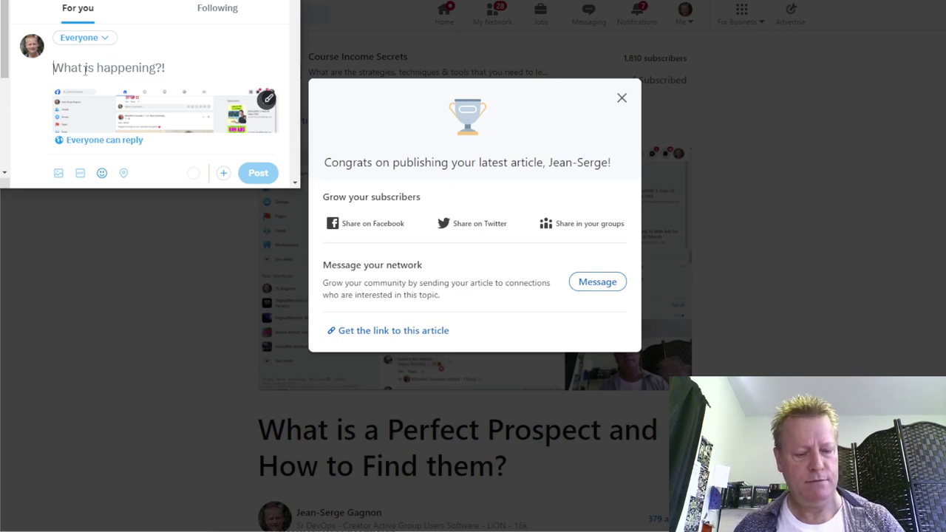
key("ctrl+v")
scroll(89, 81, "down", 4)
left_click_drag(117, 93, 59, 99)
key("BackSpace")
key("BackSpace")
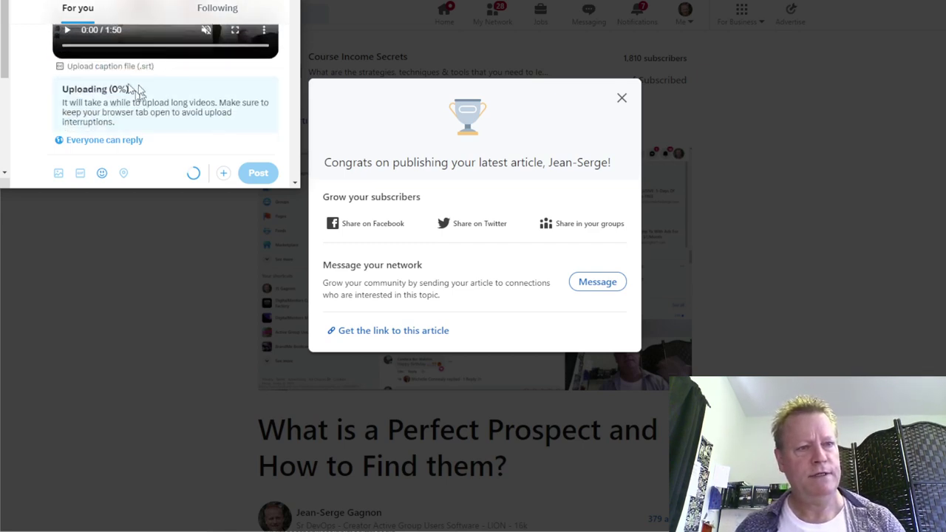
scroll(139, 115, "up", 1)
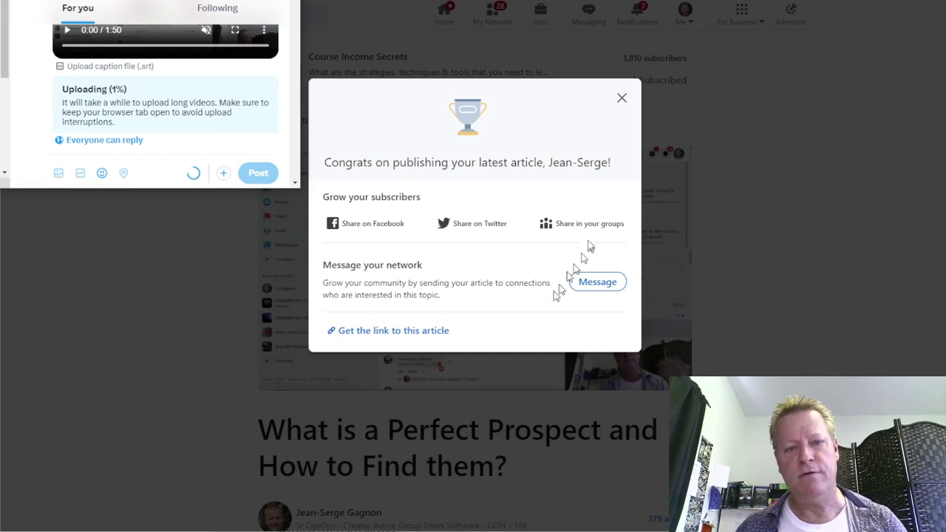
- Switch to the Facebook page and start a new post with the episode's "trim5m.mp4" video
left_click(525, 115)
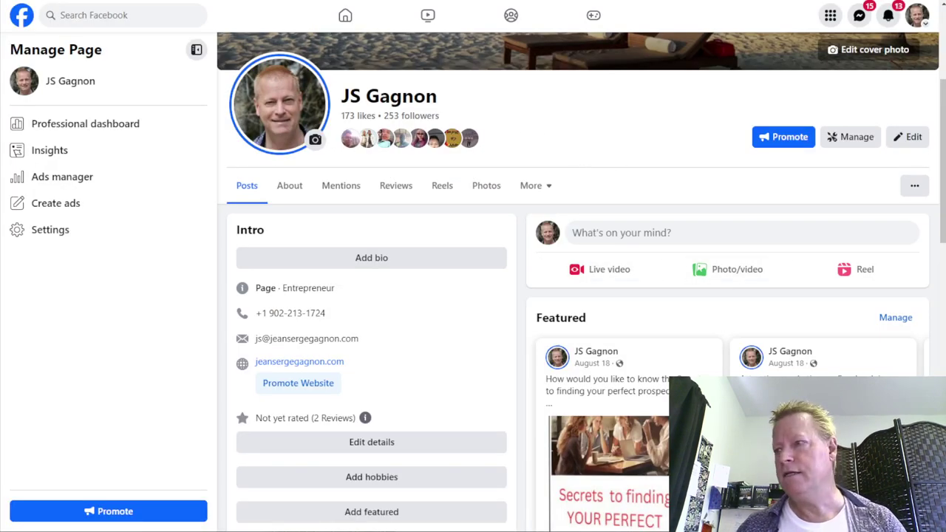
left_click(708, 270)
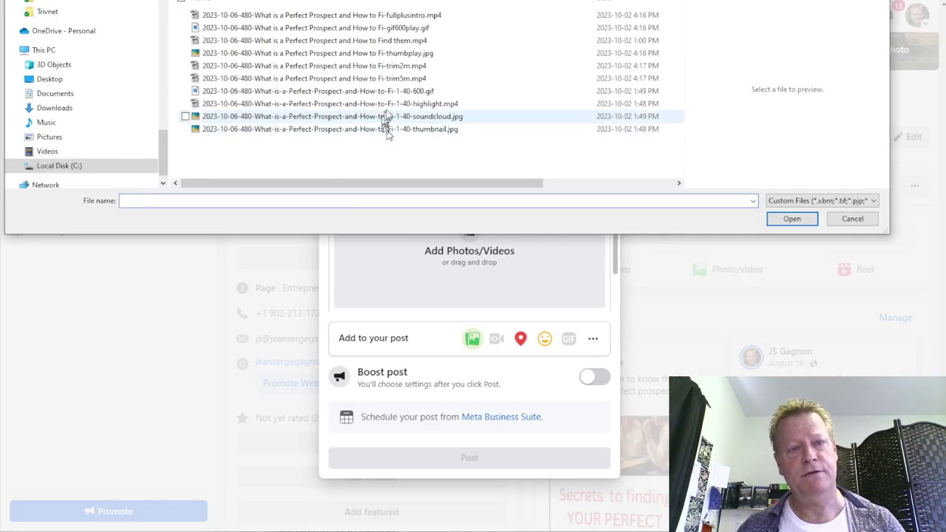
double_click(406, 80)
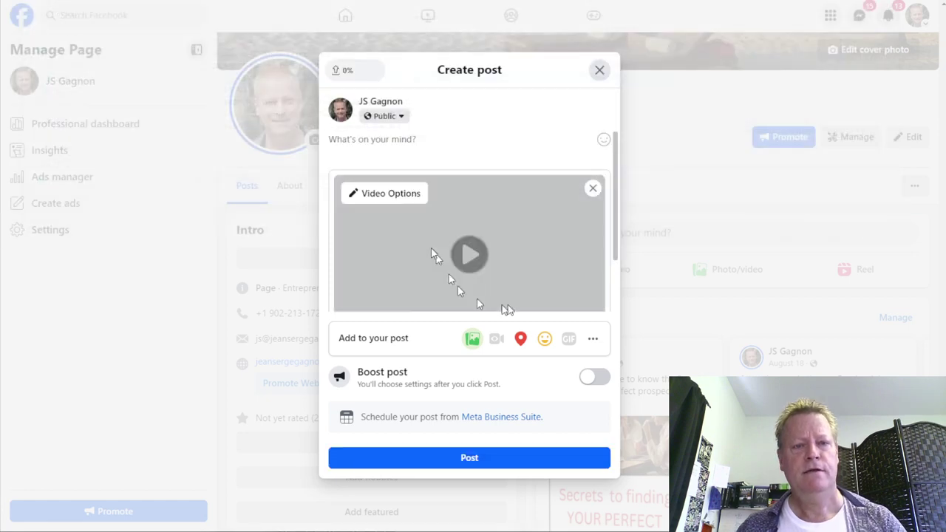
- Set the video title to "What is a Perfect Prospect and How to Find them? - Course Income Secrets #480"
left_click(392, 195)
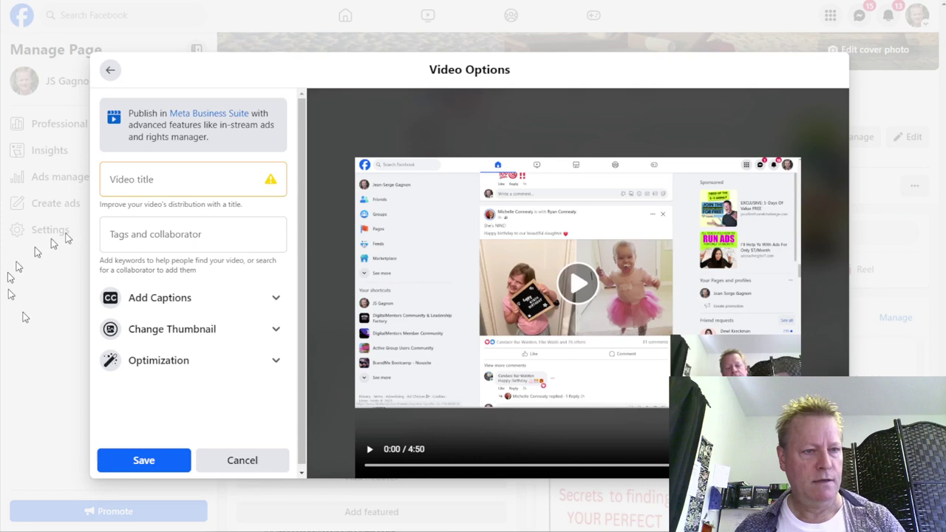
left_click(144, 184)
key("ctrl+v")
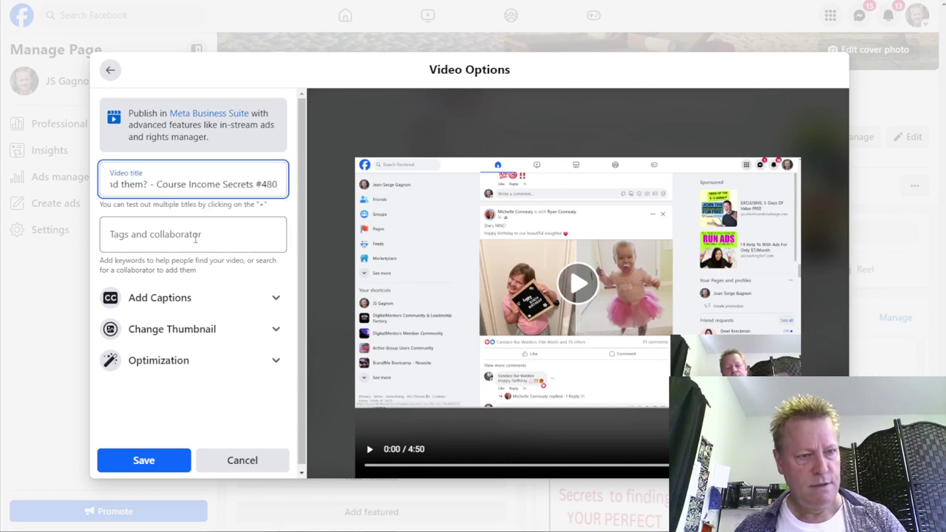
- Upload the episode's "1-40-thumbnail.jpg" as the video's thumbnail and save the video options
left_click(190, 331)
scroll(188, 329, "down", 1)
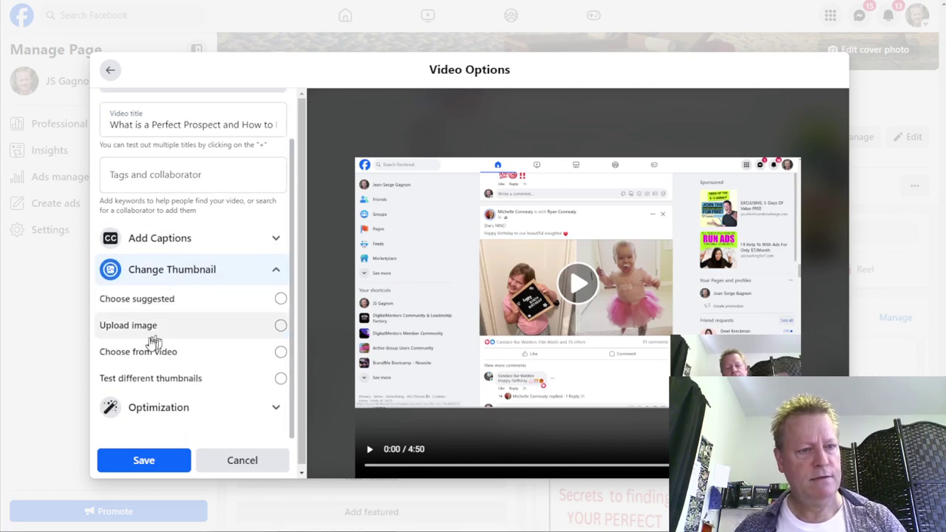
left_click(153, 326)
scroll(192, 381, "down", 2)
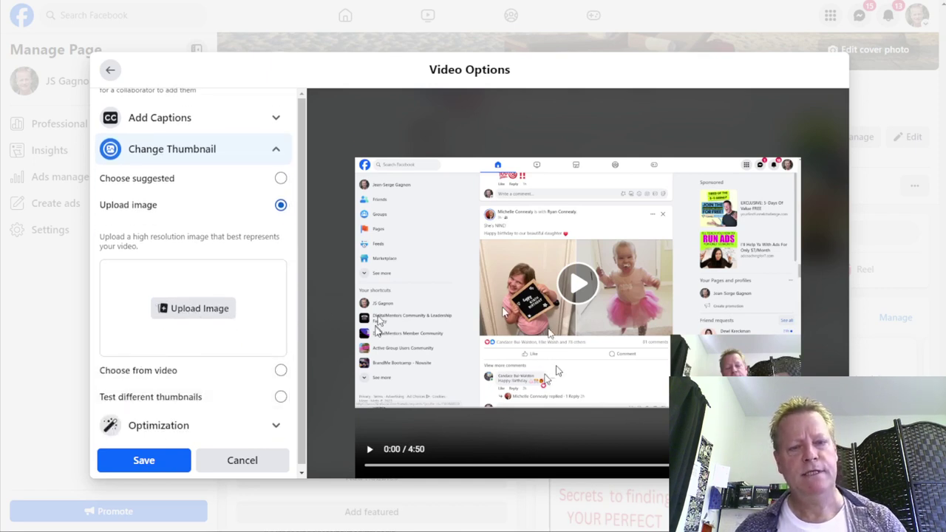
left_click(277, 299)
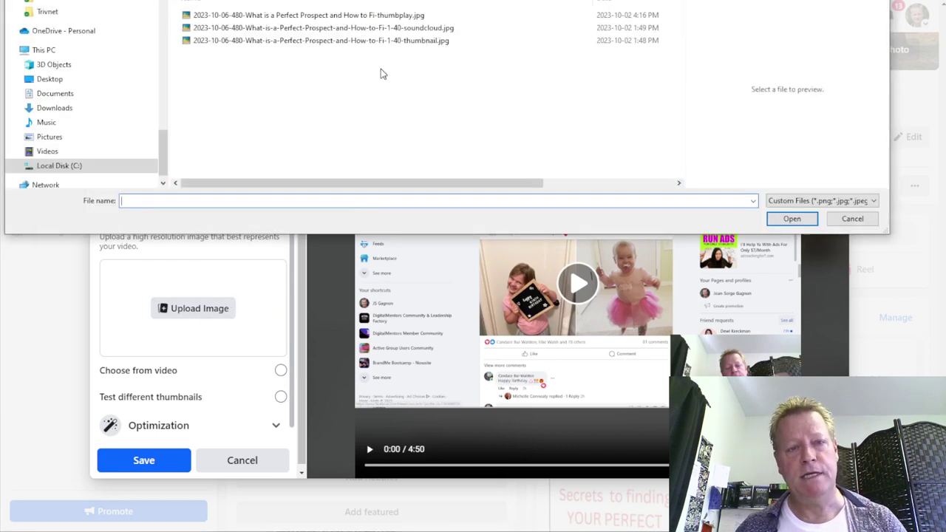
double_click(409, 41)
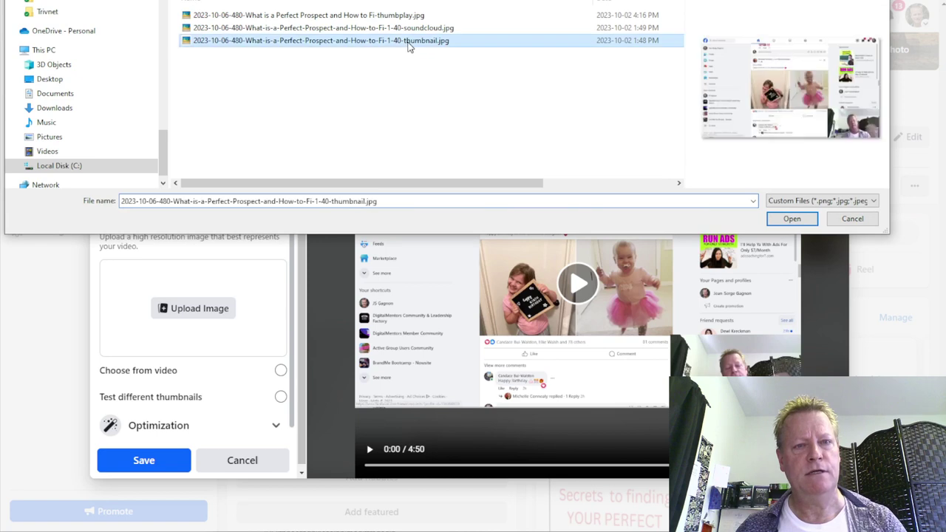
left_click(151, 460)
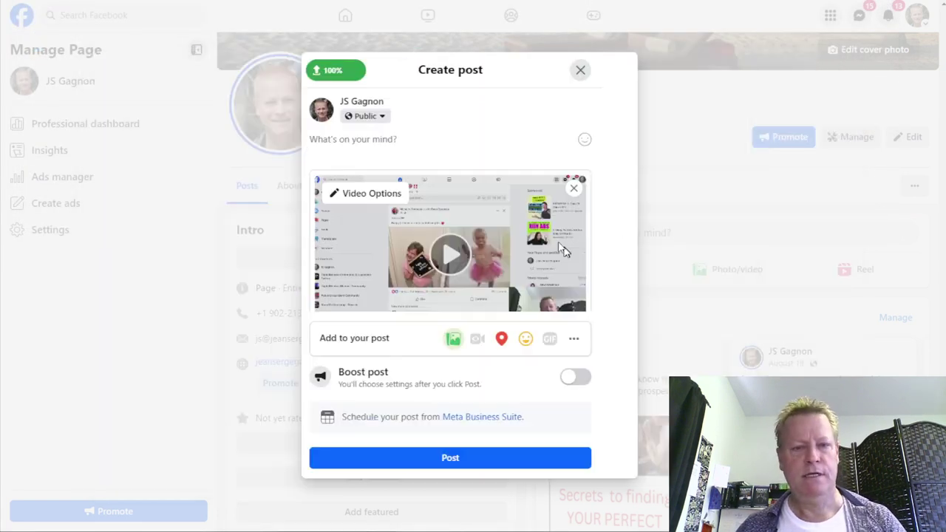
- Enter the #480 episode title in the Facebook post, add the episode description with its blog link below, and submit the post
left_click(410, 142)
type("What is a Perfect Prospect and How to Find them? - Course Income Secrets #480")
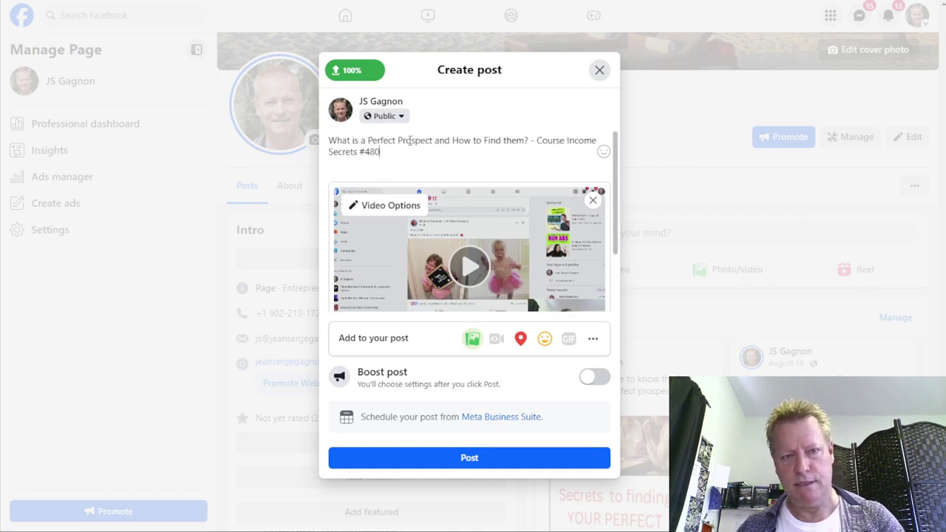
key("Return")
key("Return")
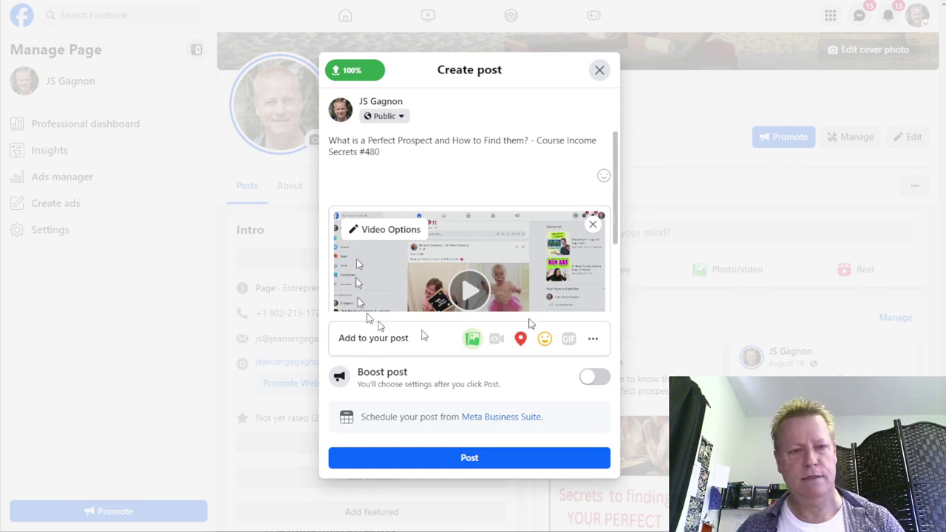
key("ctrl+v")
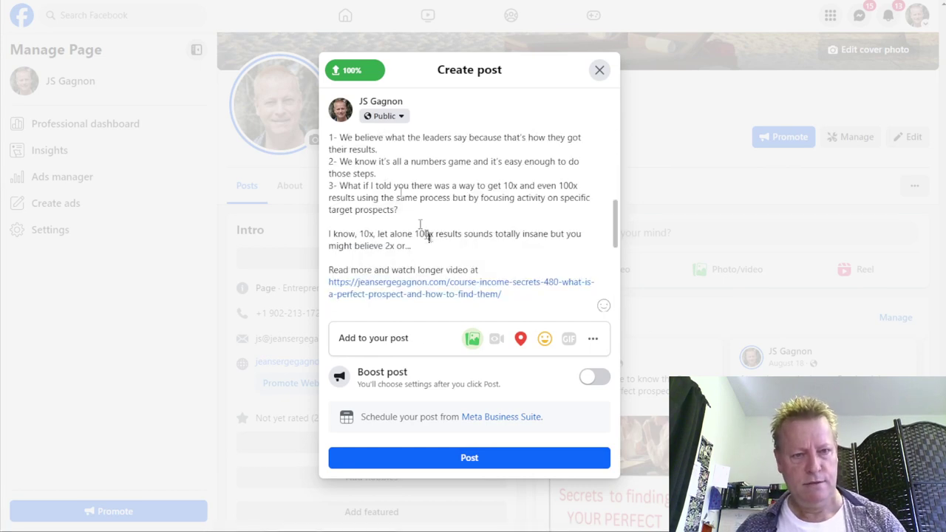
scroll(466, 255, "up", 2)
scroll(466, 248, "down", 2)
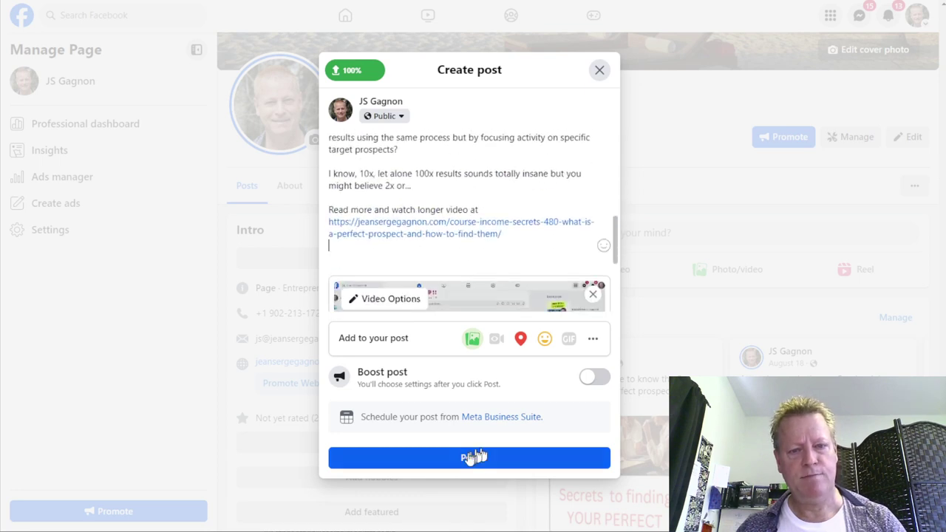
left_click(475, 452)
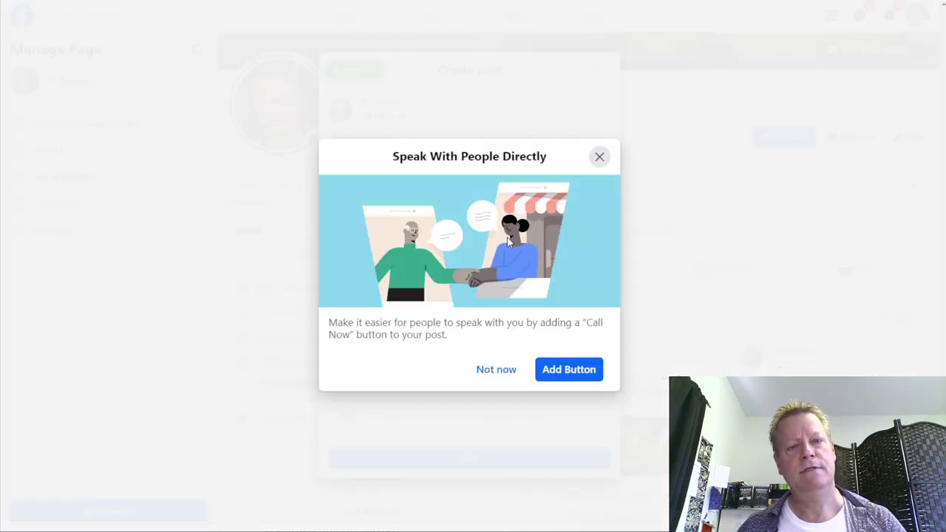
- Decline adding a Call Now button to the post and copy the text of the newest page post about perfect prospects
left_click(495, 369)
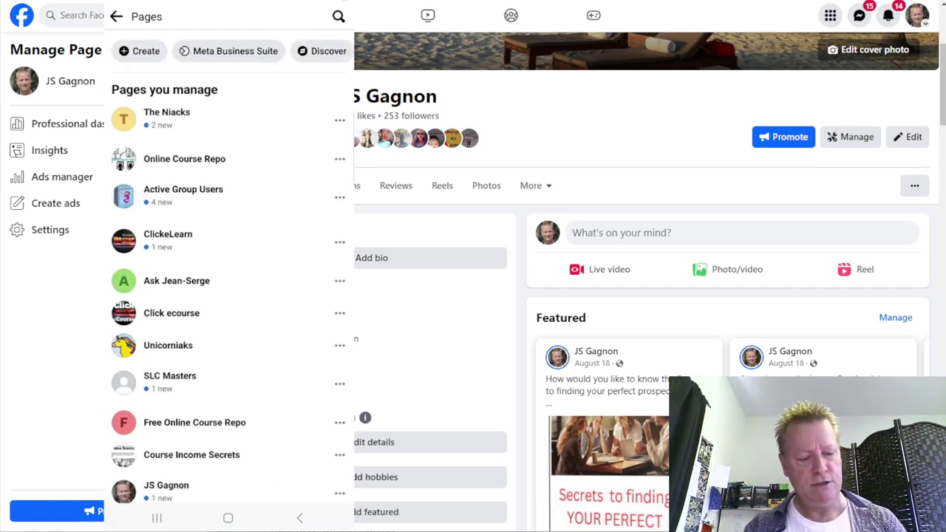
left_click(166, 334)
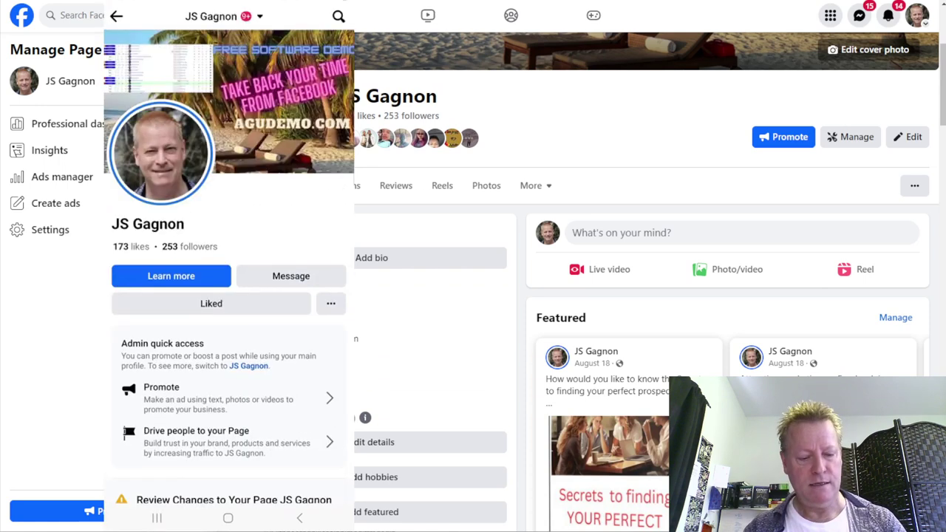
scroll(229, 281, "down", 15)
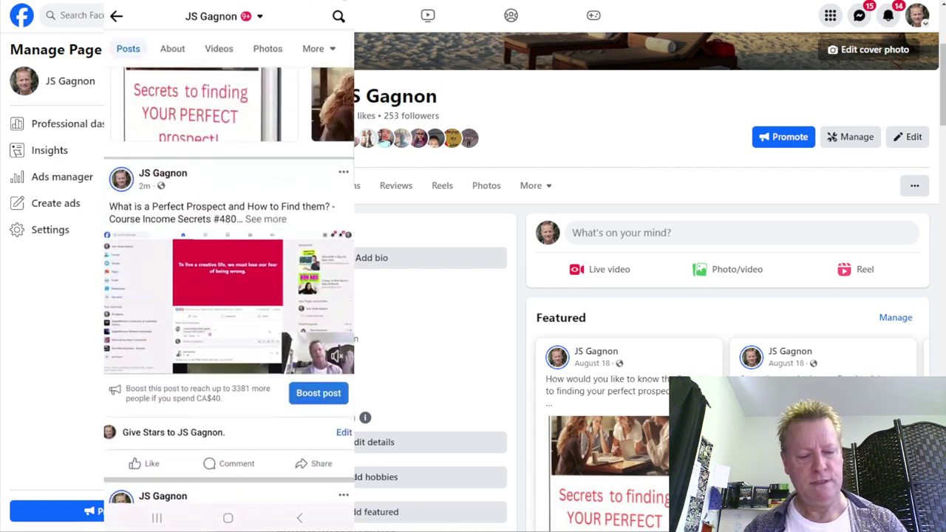
left_click(229, 213)
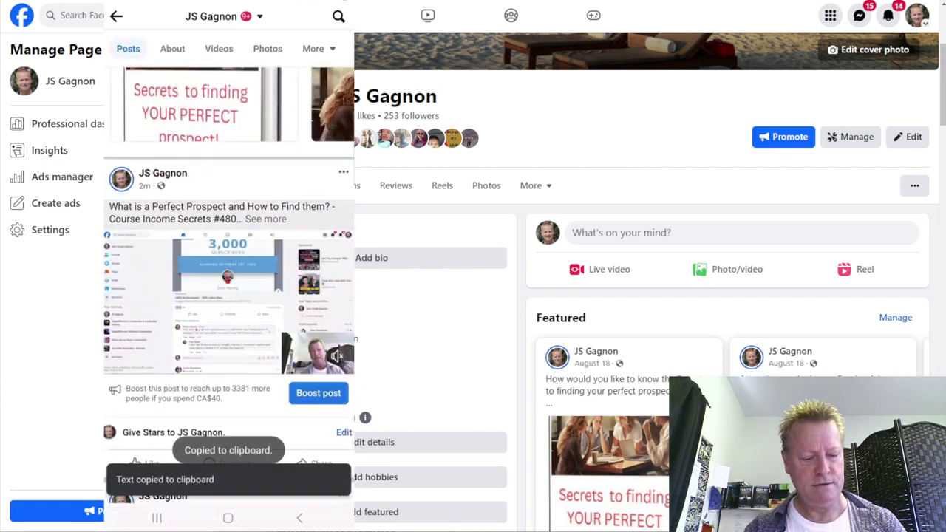
scroll(229, 285, "down", 1)
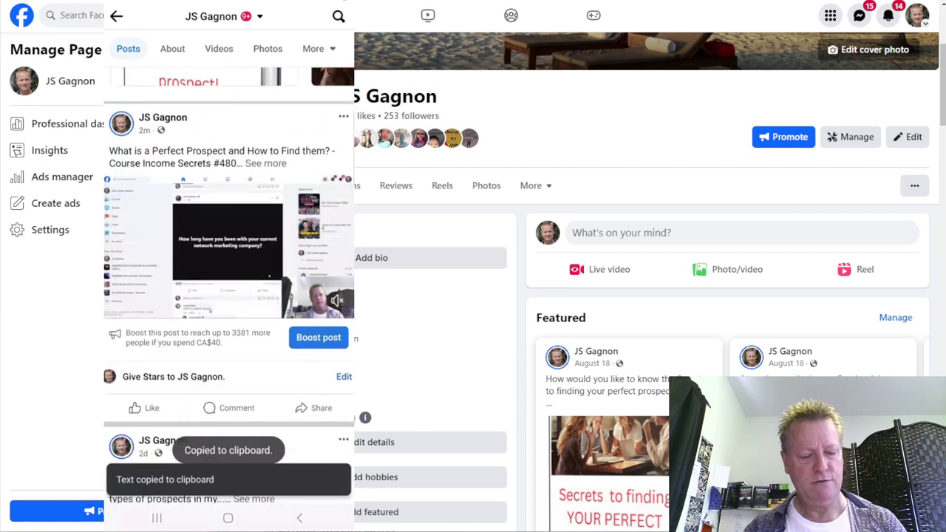
- Share the page post publicly to the personal feed with the copied text as its caption, and react to the original post
left_click(314, 405)
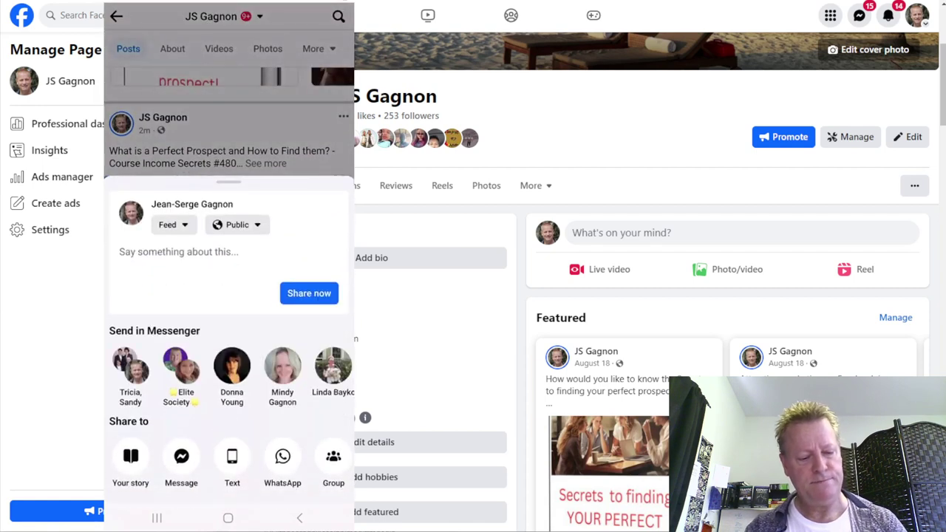
left_click(133, 230)
left_click(308, 292)
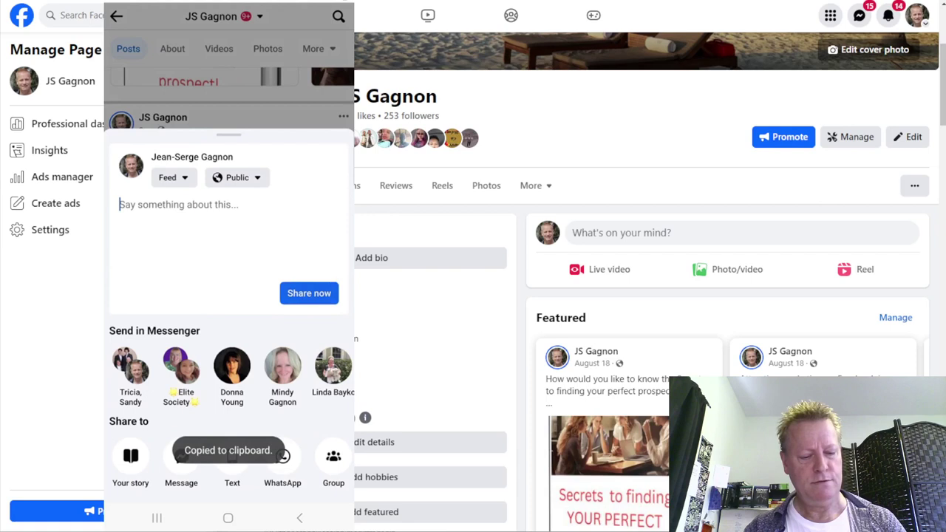
left_click(144, 407)
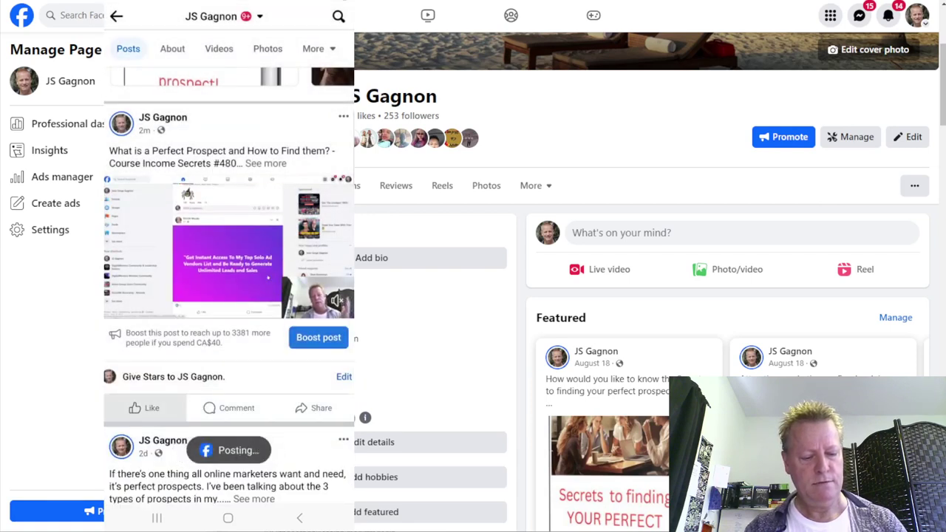
left_click(165, 366)
- Share the page post to the MLSP Road to L1 and beyond group with the copied text pasted in
left_click(313, 432)
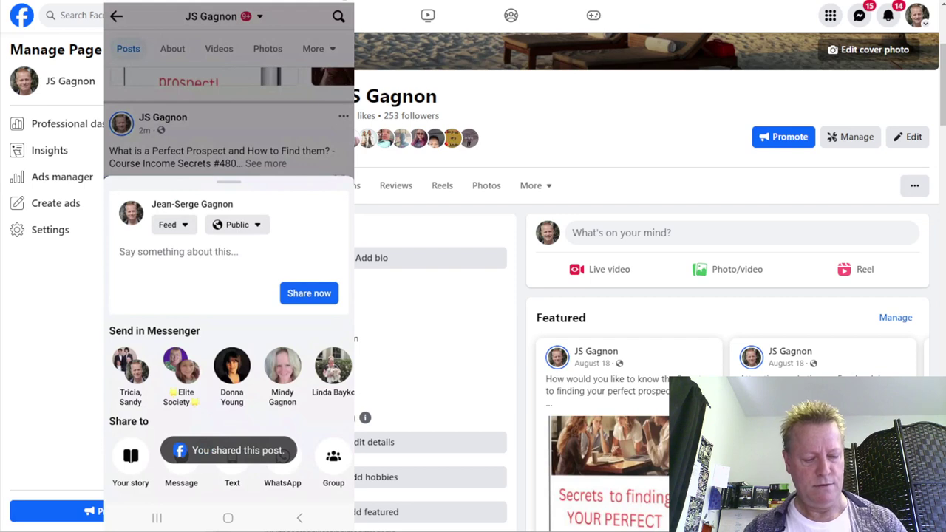
left_click(334, 455)
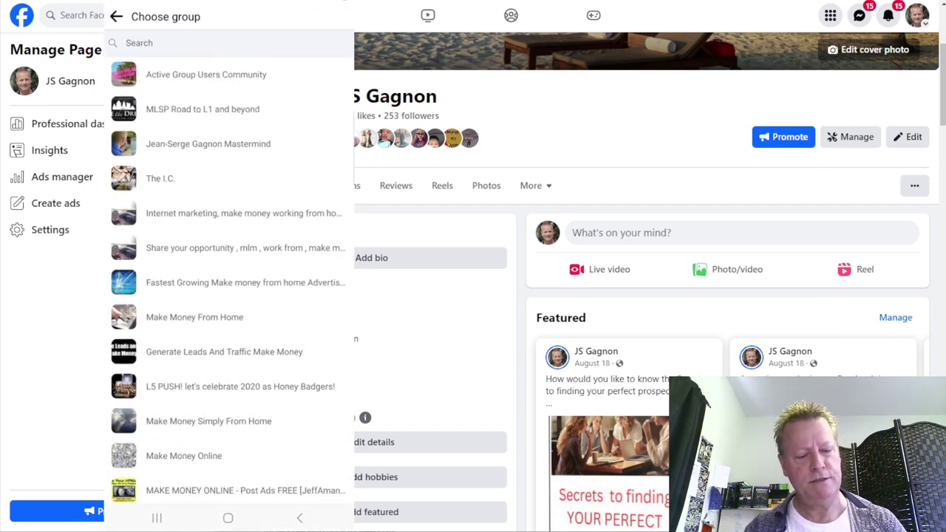
left_click(202, 109)
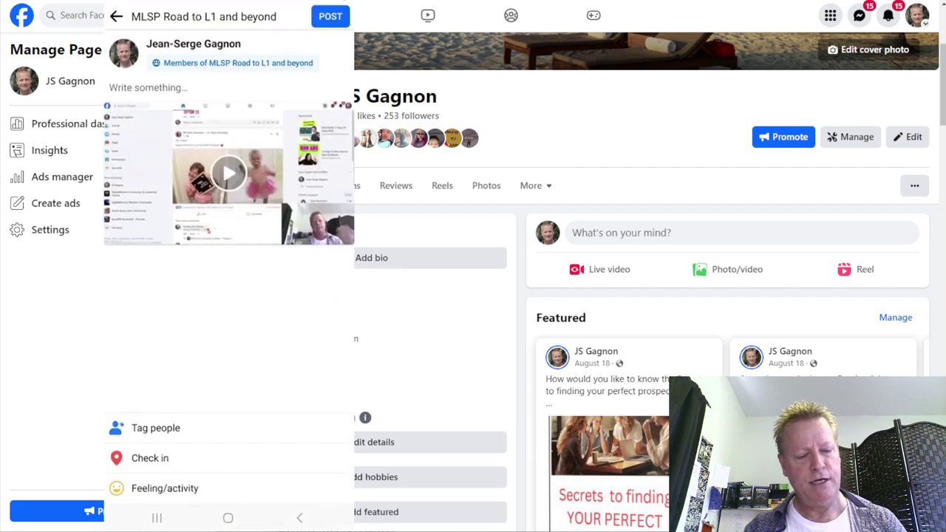
left_click(148, 87)
left_click(133, 66)
left_click(329, 16)
- Share the page post to the owner's Mastermind group with the copied text pasted in
left_click(208, 143)
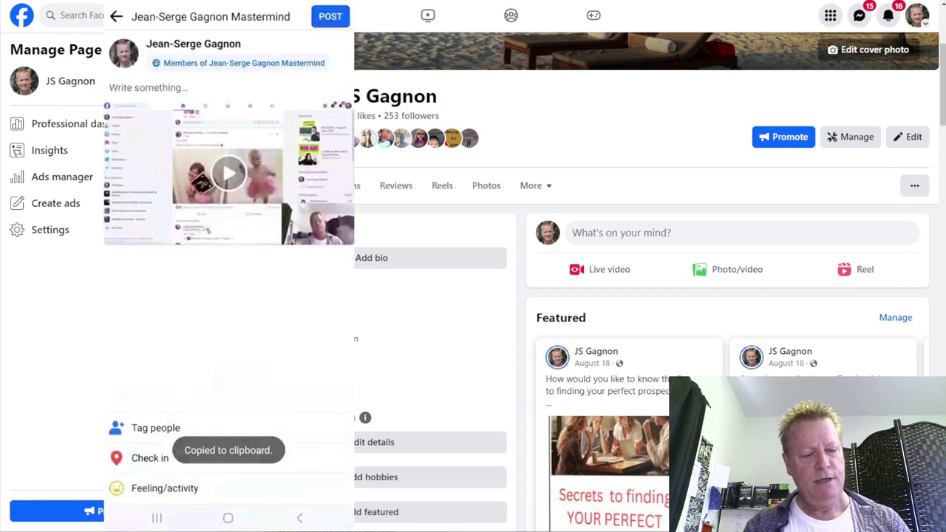
left_click(147, 88)
left_click(131, 66)
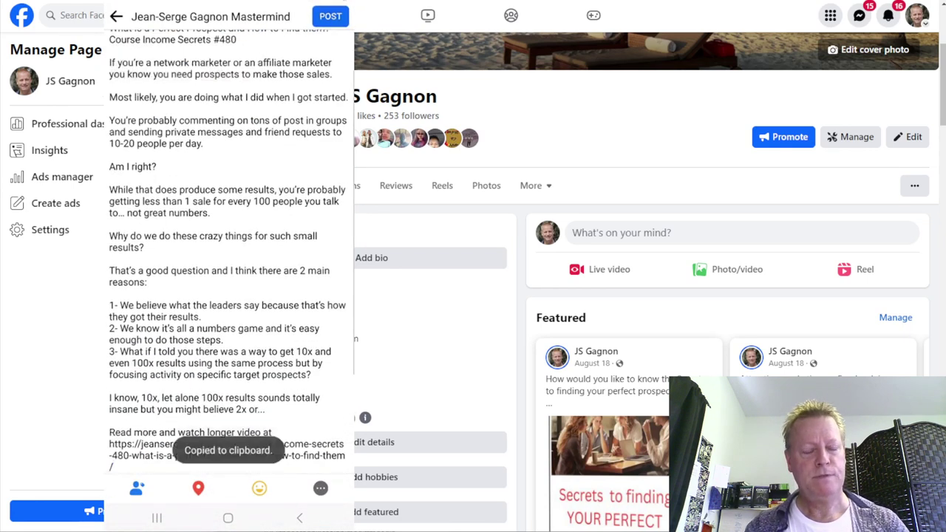
left_click(329, 17)
- Share the page post to The I.C. group with the copied text pasted in
left_click(160, 178)
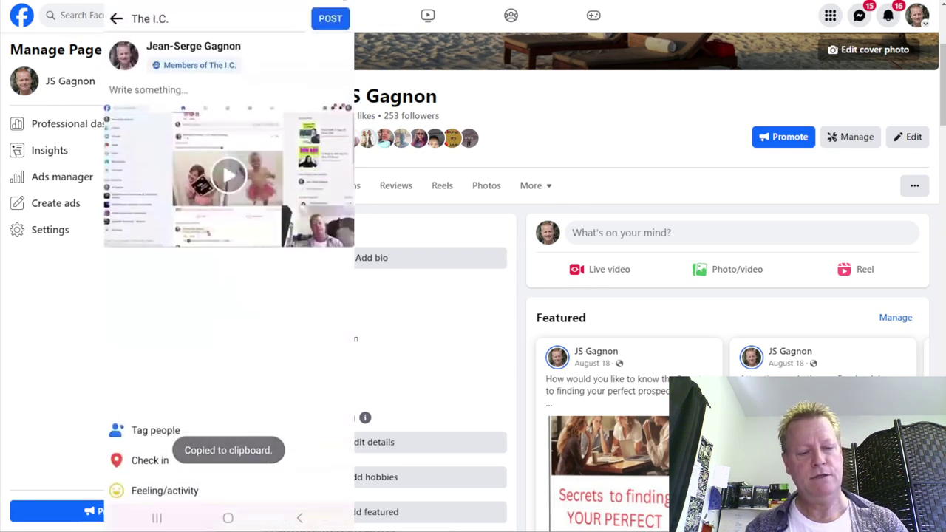
left_click(148, 87)
left_click(133, 66)
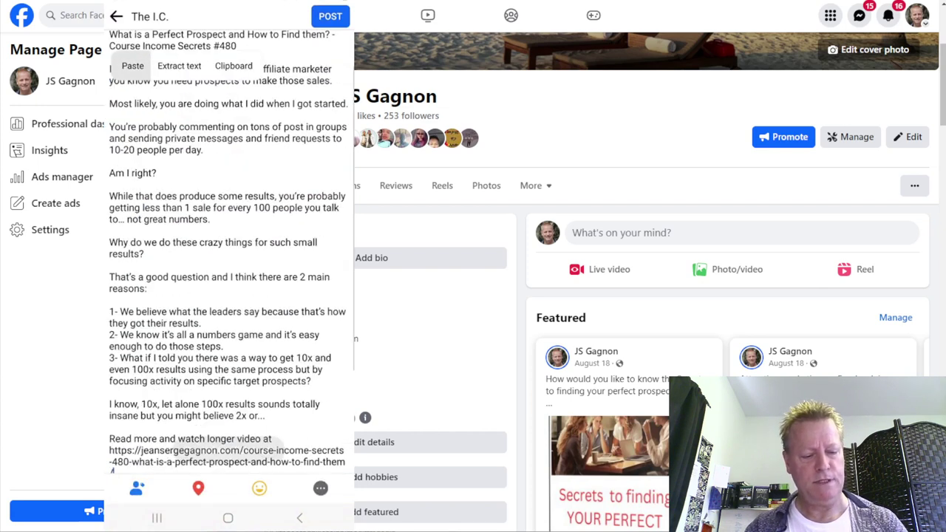
left_click(329, 16)
- Share the page post to the "L5 PUSH! let's celebrate 2020 as Honey Badgers!" group with the copied text pasted in
scroll(228, 296, "down", 1)
left_click(214, 319)
left_click(148, 88)
left_click(132, 66)
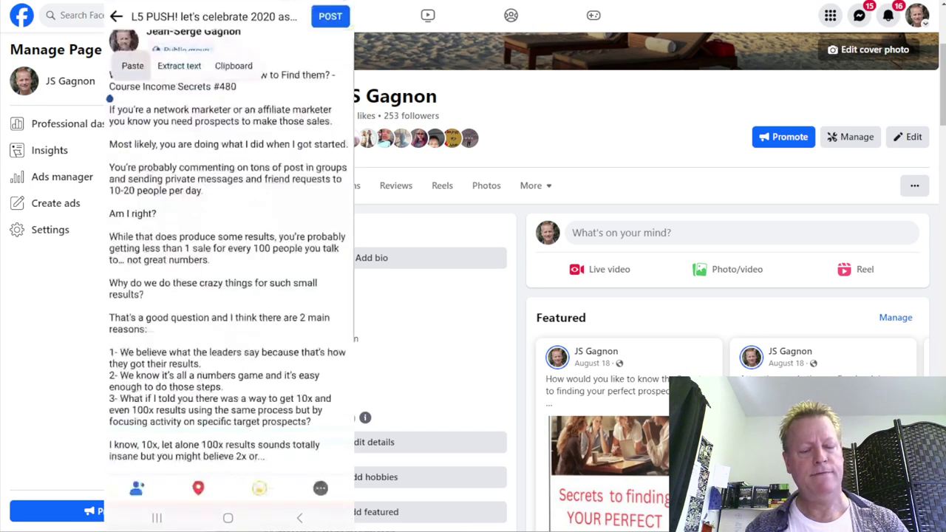
left_click(331, 17)
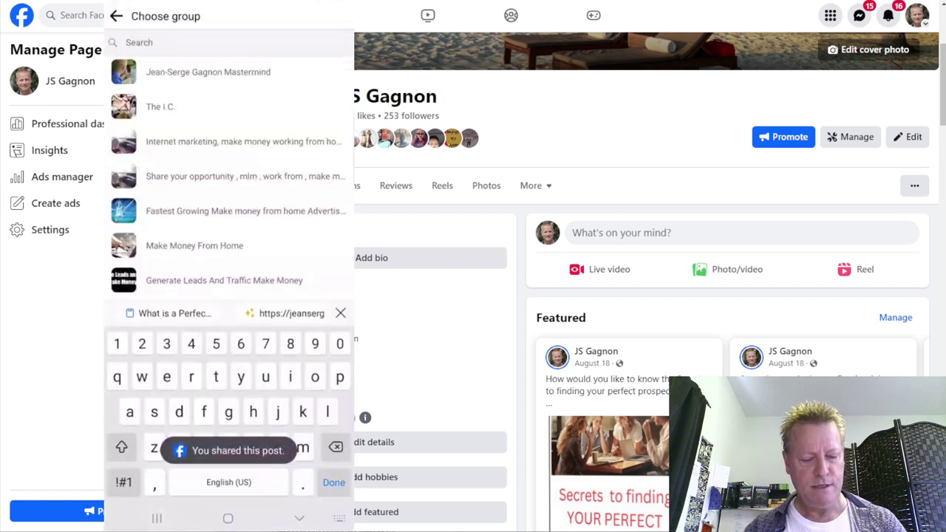
- Filter the groups by "money" and share the post with the copied text to the Fastest Growing Make money from home group
type("money")
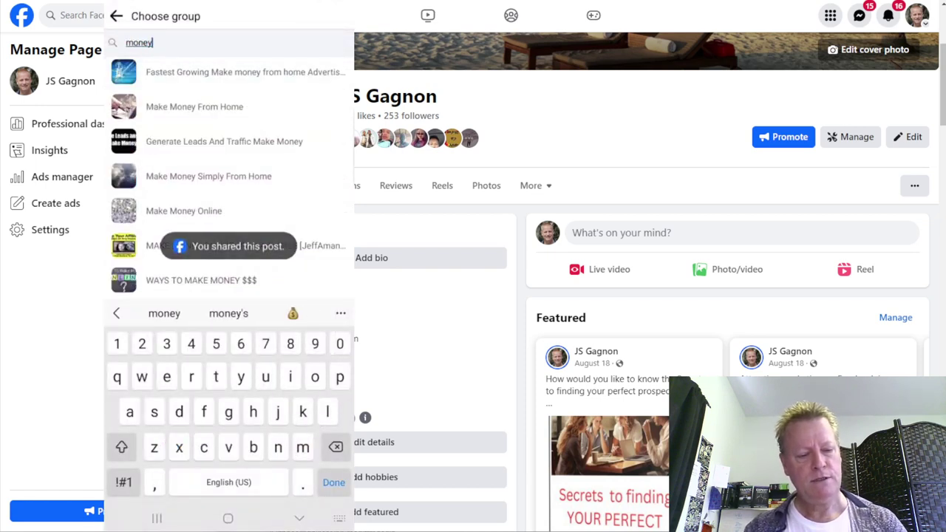
left_click(228, 71)
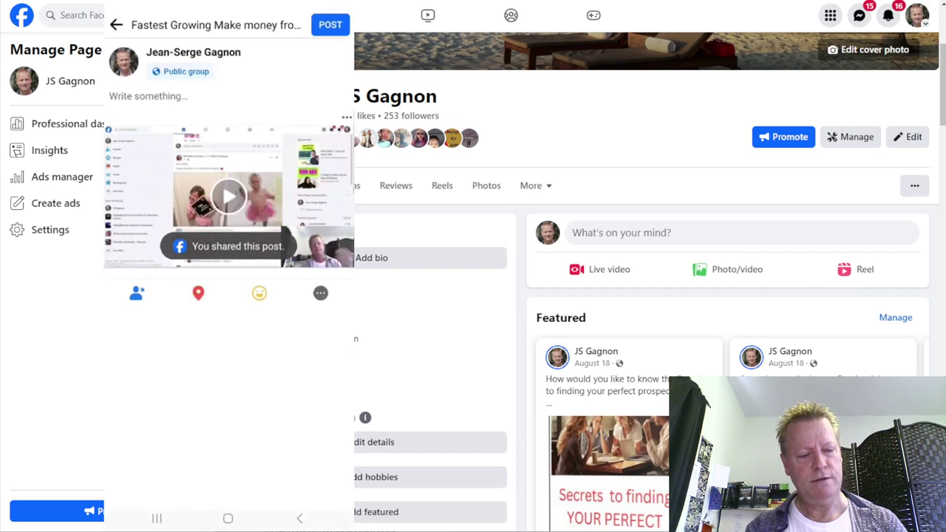
left_click(148, 88)
left_click(132, 66)
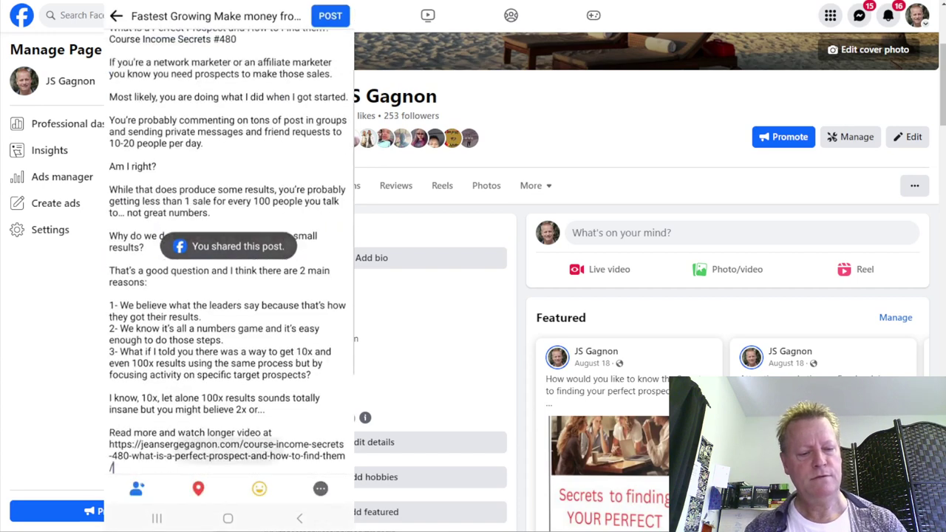
left_click(330, 15)
- Share the page post to the Make Money From Home group with the copied text pasted in
left_click(194, 107)
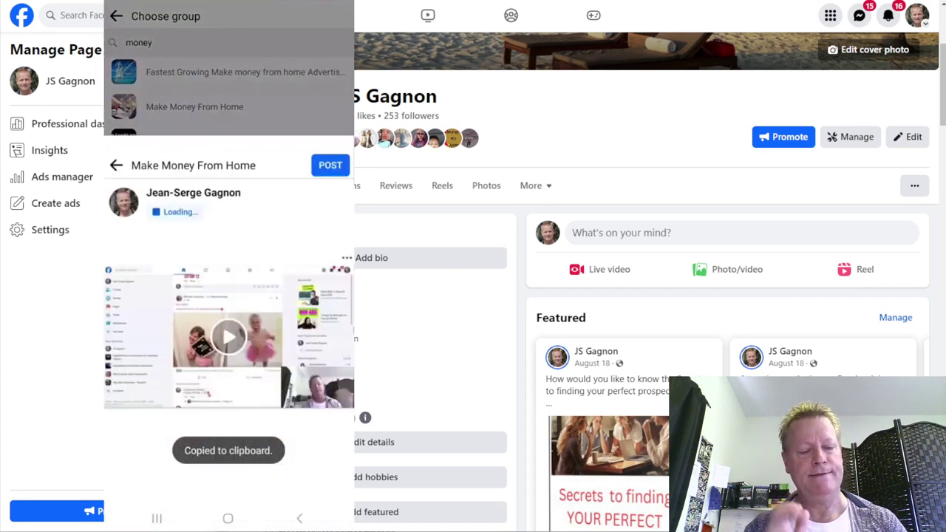
left_click(148, 87)
left_click(130, 65)
left_click(193, 15)
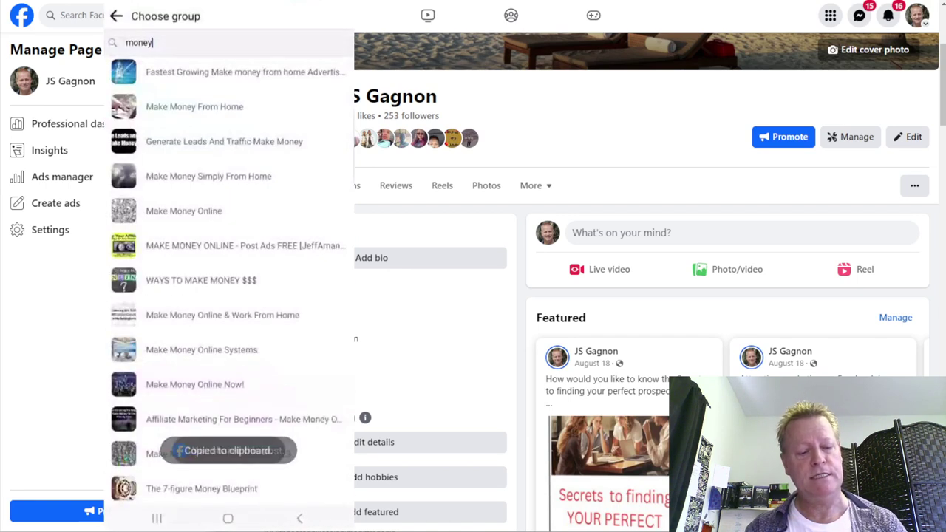
- Share the page post to the Generate Leads And Traffic Make Money group with the copied text pasted in
left_click(224, 142)
left_click(147, 88)
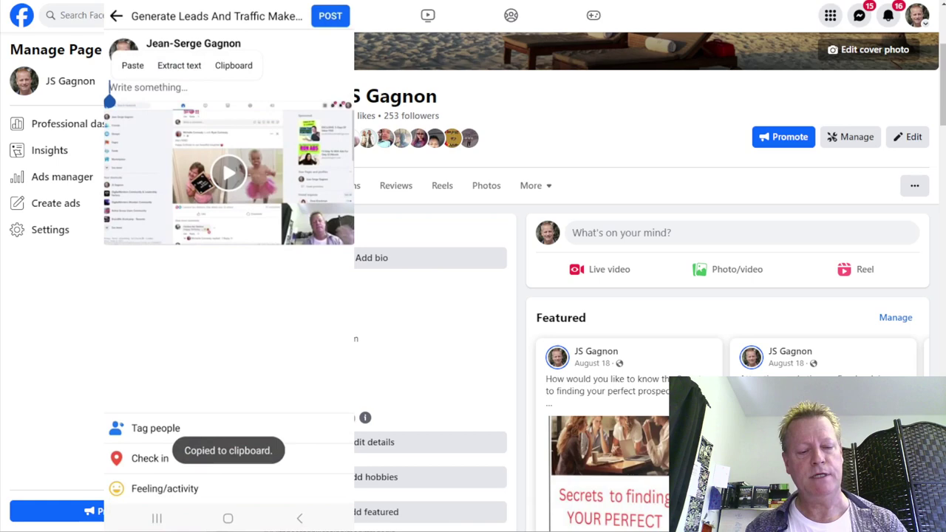
left_click(133, 65)
left_click(329, 16)
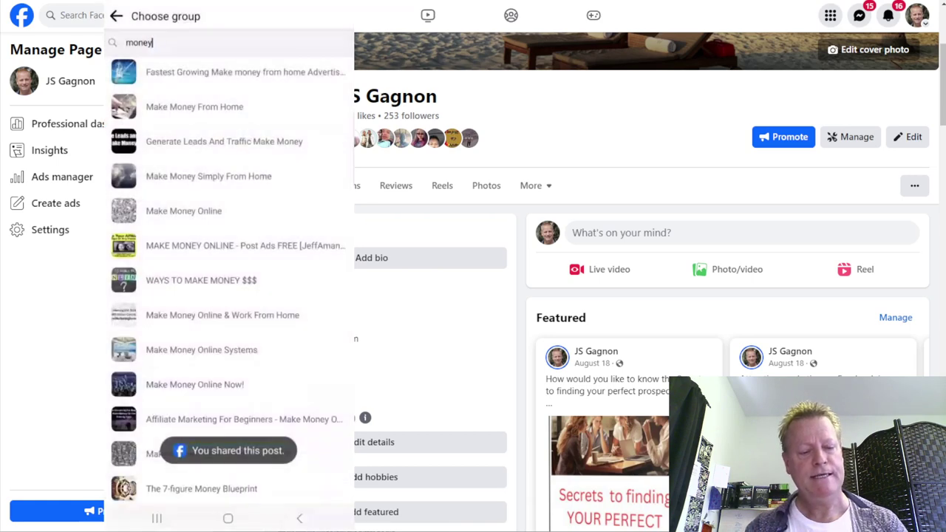
- Share the page post to the Make Money Simply From Home group with the copied text pasted in
left_click(208, 176)
left_click(147, 87)
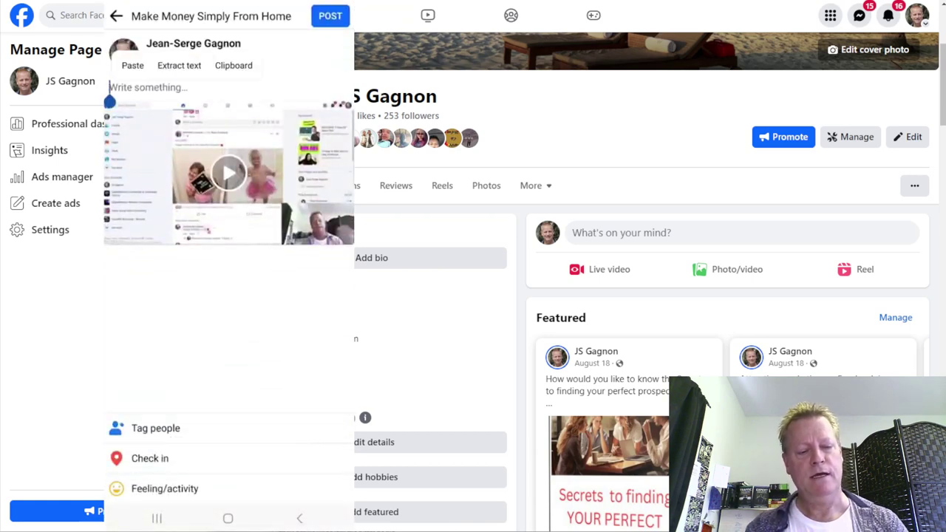
left_click(132, 65)
left_click(330, 15)
- Share the page post to the Make Money Online group with the copied text pasted in
left_click(185, 211)
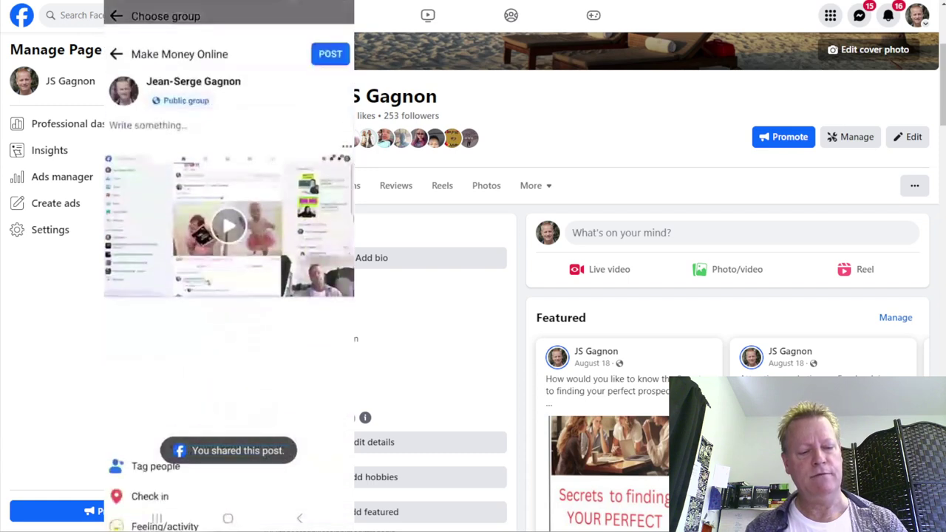
left_click(148, 87)
left_click(132, 65)
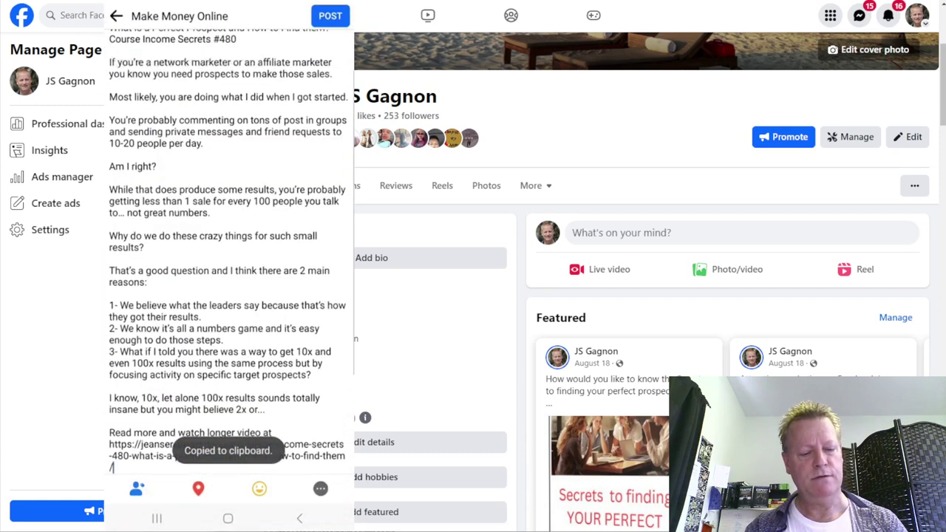
left_click(330, 15)
- Share the page post to the MAKE MONEY ONLINE - Post Ads FREE group with the copied text pasted in
left_click(189, 245)
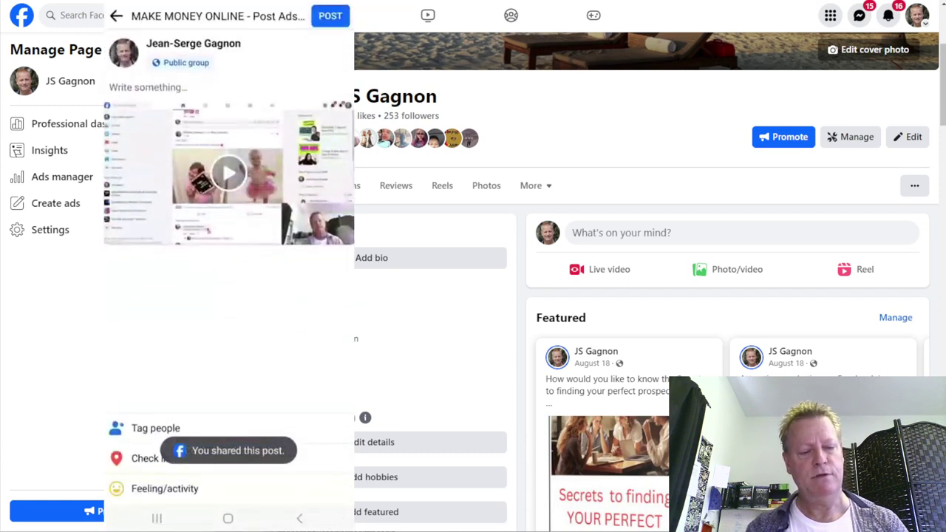
left_click(132, 65)
left_click(331, 15)
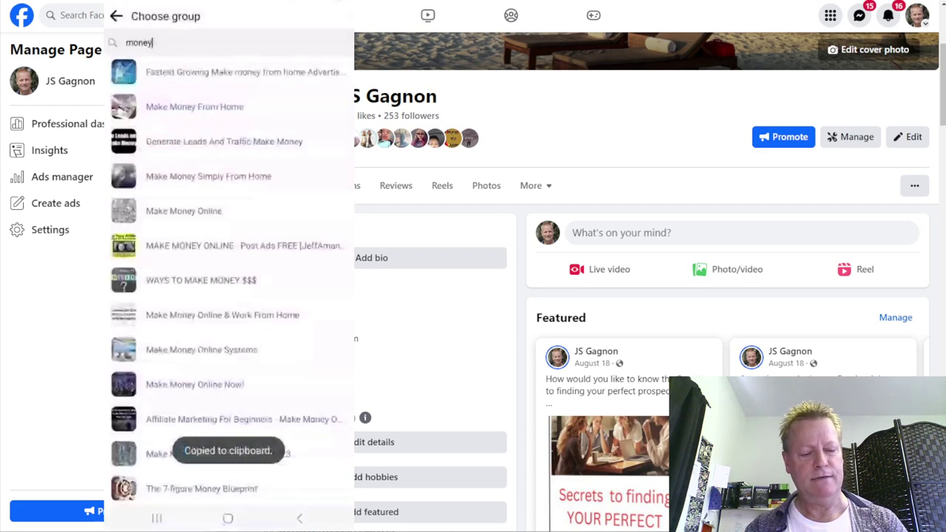
- Share the page post to the WAYS TO MAKE MONEY $$$ group with the copied text pasted in
left_click(200, 280)
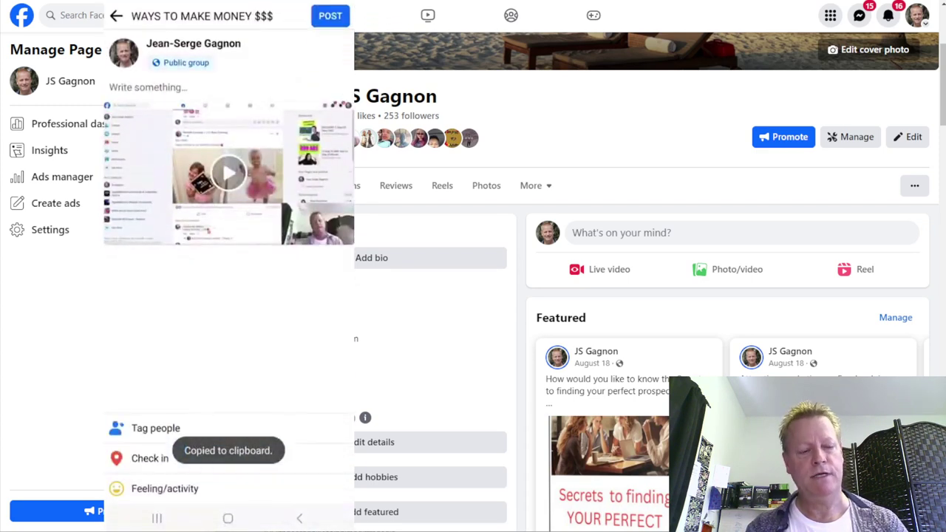
left_click(148, 87)
left_click(132, 65)
left_click(330, 15)
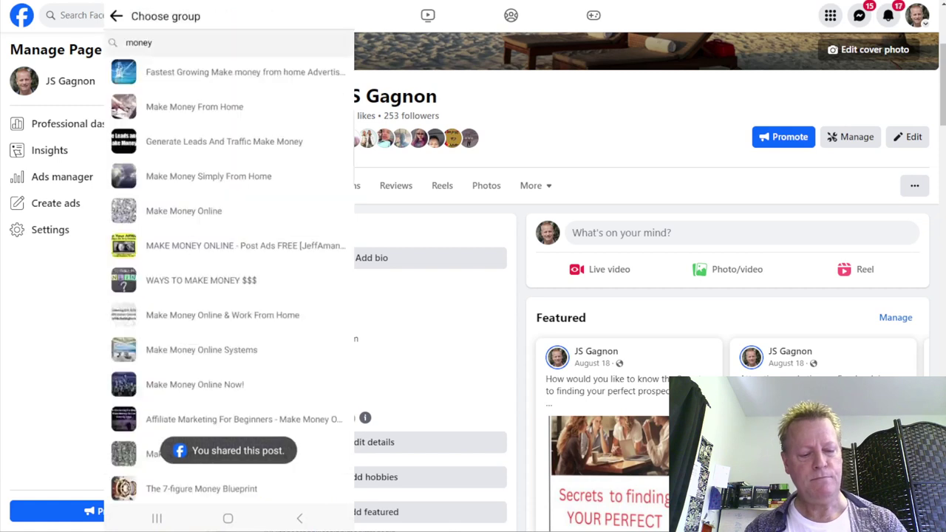
- Share the page post to the Make Money Online & Work From Home group with the copied text pasted in
left_click(222, 315)
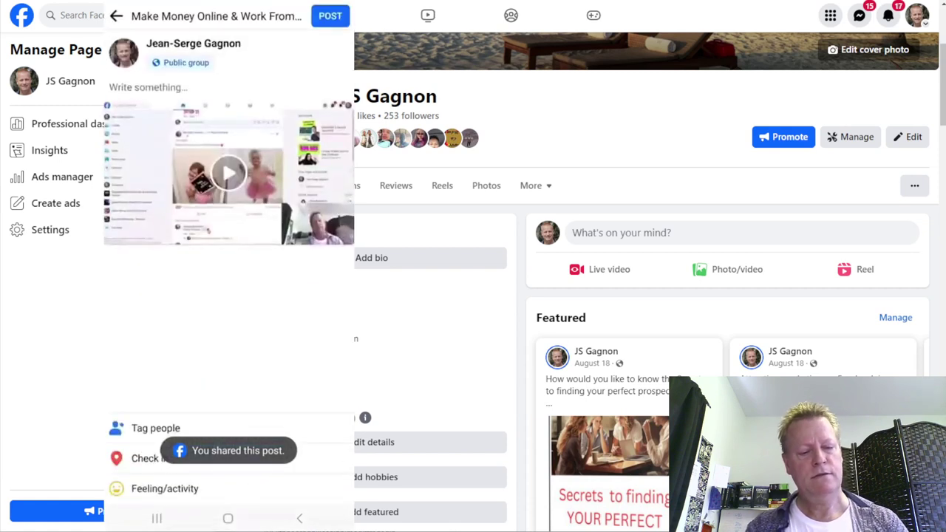
left_click(132, 65)
left_click(330, 16)
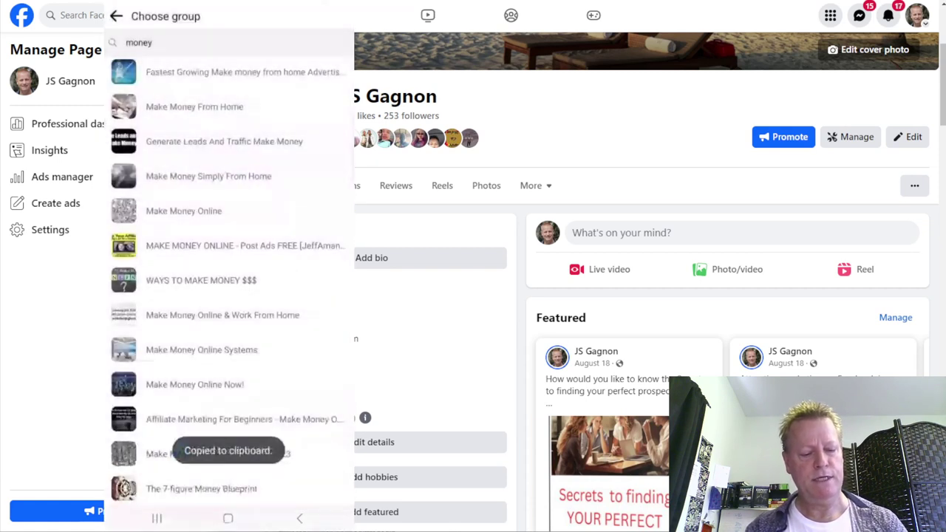
- Share the page post to the Make Money Online Systems group with the copied text pasted in
left_click(192, 348)
left_click(147, 87)
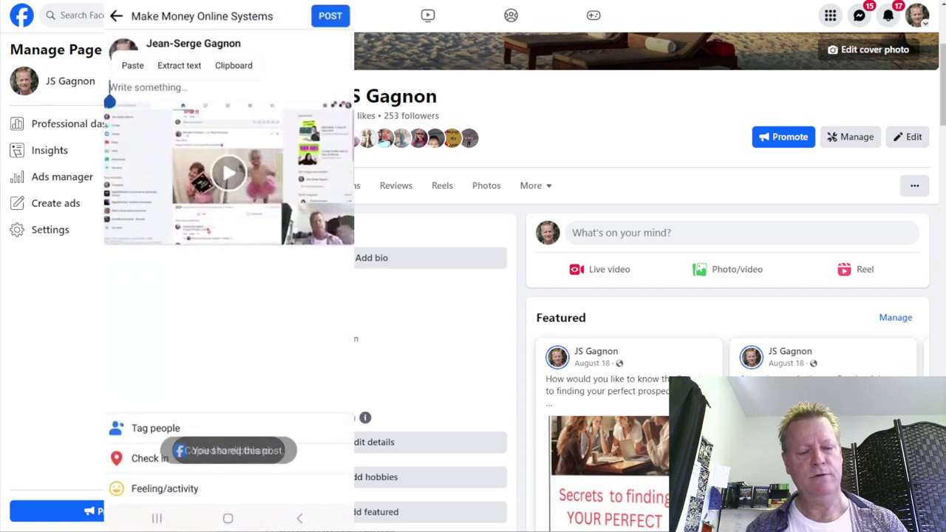
left_click(132, 65)
left_click(331, 15)
- Share the page post to the Affiliate Marketing For Beginners group with the copied text pasted in
left_click(244, 419)
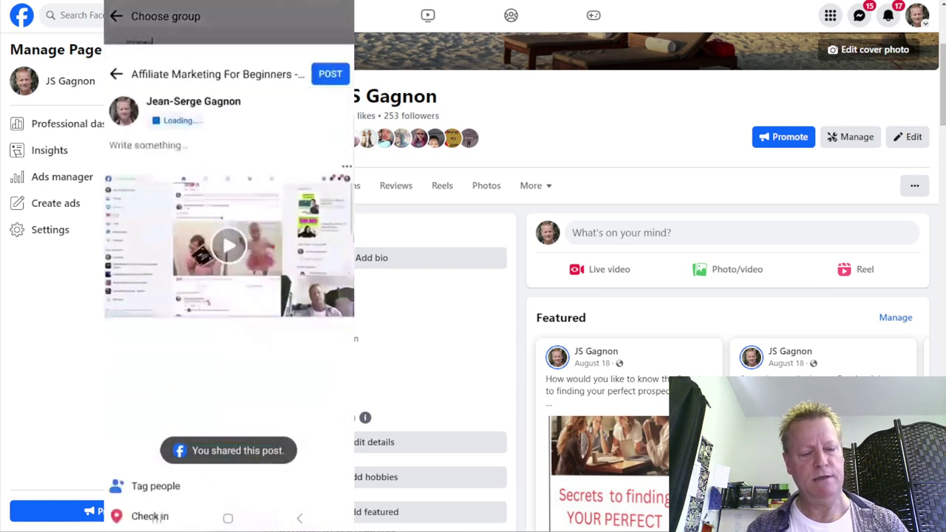
left_click(148, 87)
left_click(131, 66)
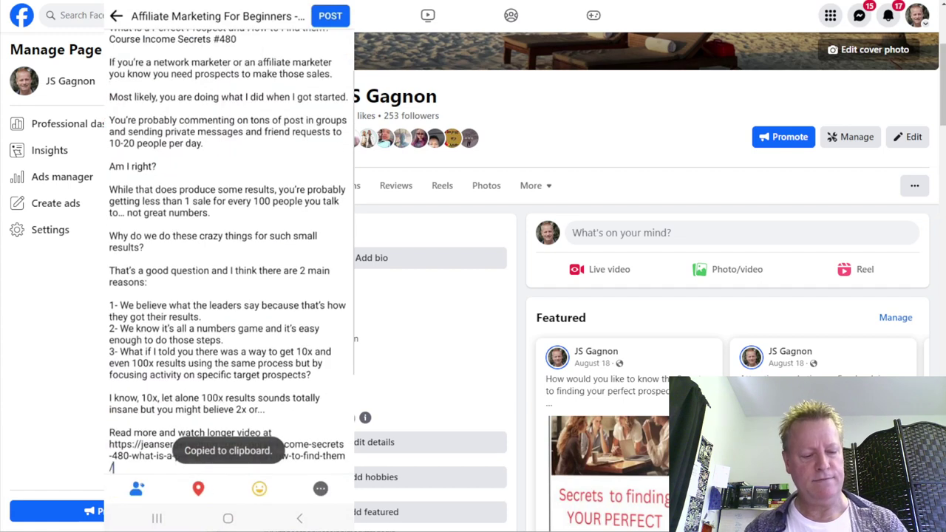
left_click(331, 16)
- Share the page post to the Make Money Online Everyone group with the copied text pasted in
left_click(148, 454)
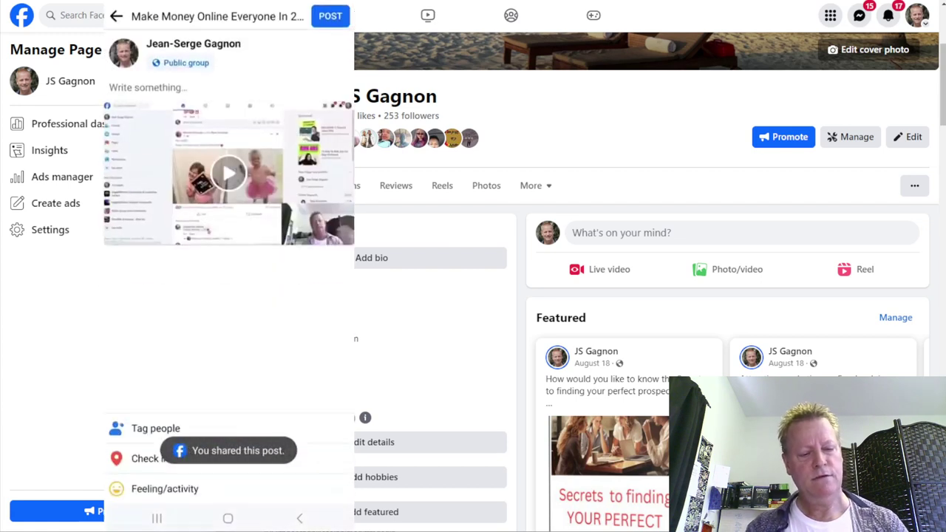
left_click(148, 87)
left_click(131, 65)
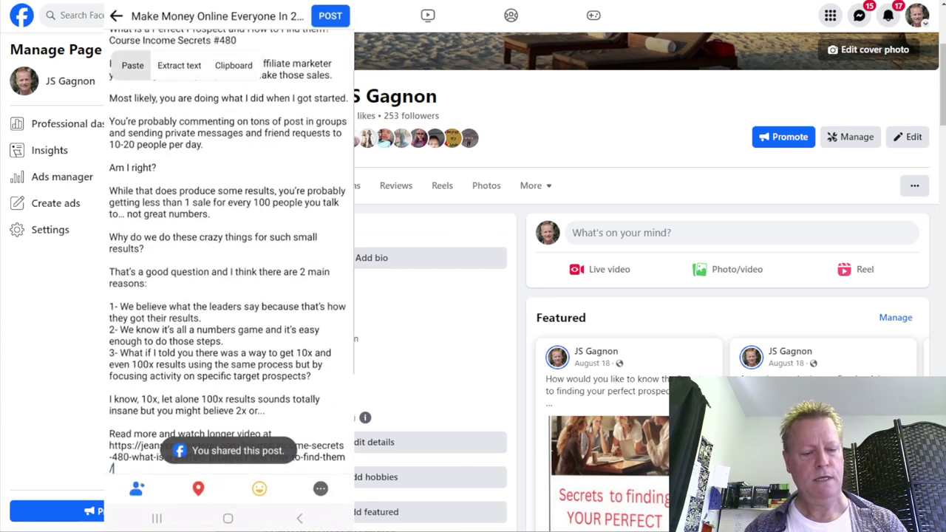
left_click(330, 15)
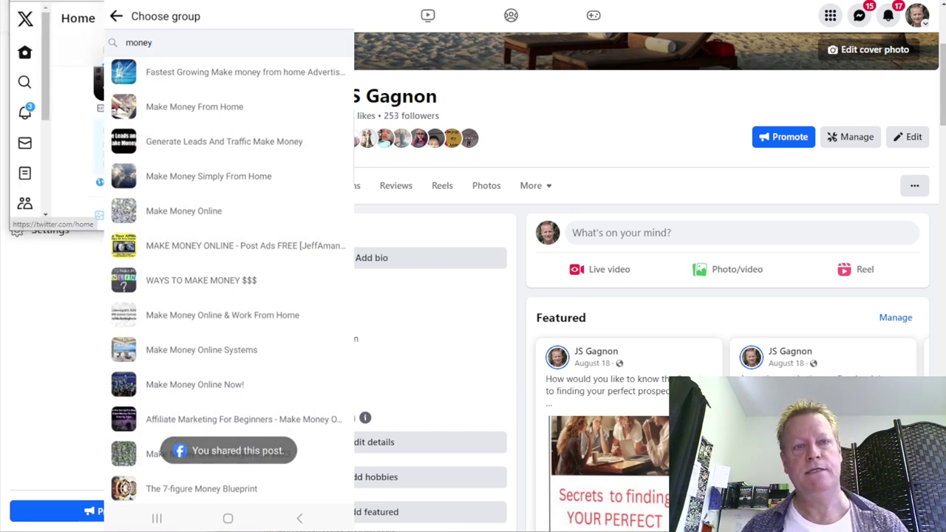
- Move the X window clear of the phone display and paste the copied text as the Instagram post's caption
left_click_drag(240, 0, 618, 43)
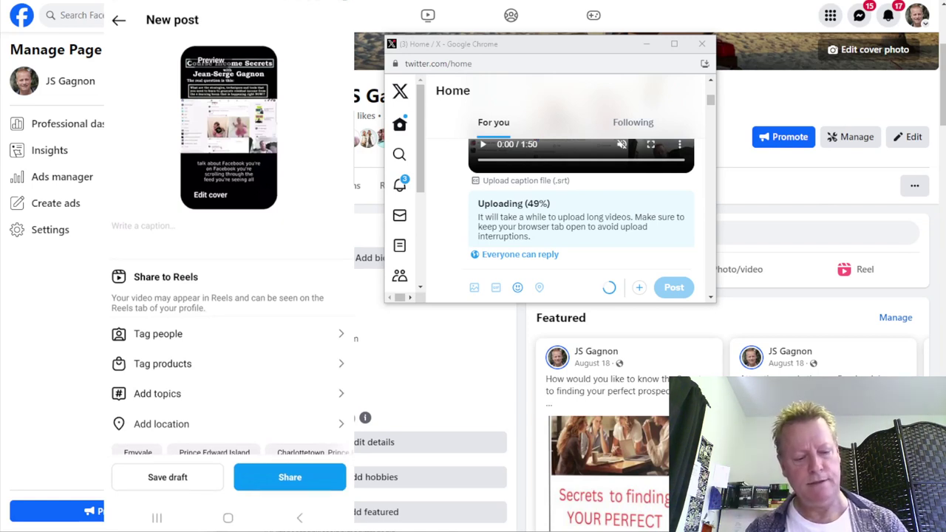
left_click(112, 225)
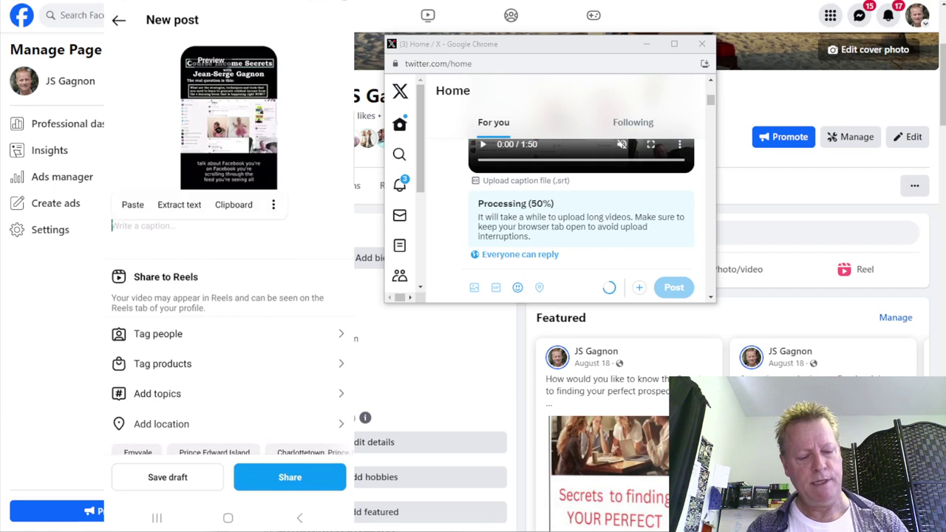
left_click(133, 205)
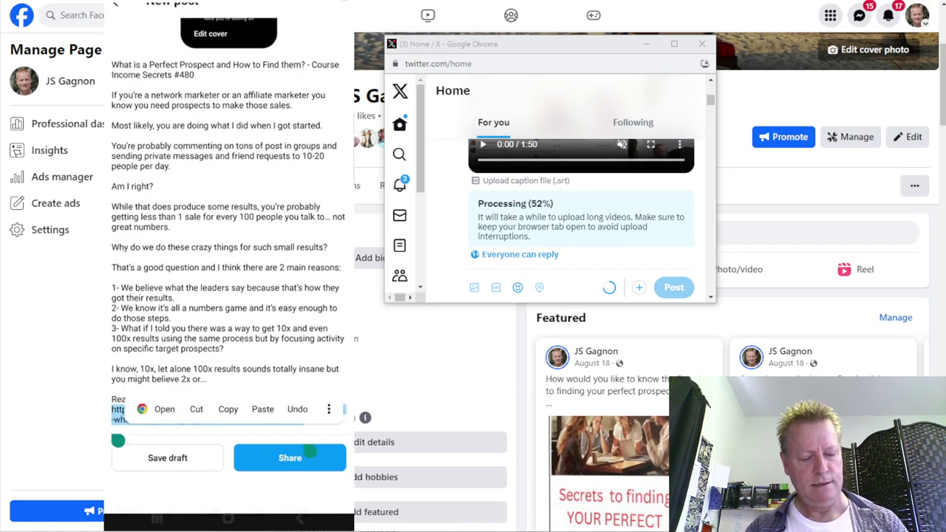
- Copy the article link at the end of the caption and insert it above the title, followed by a blank line
left_click(227, 403)
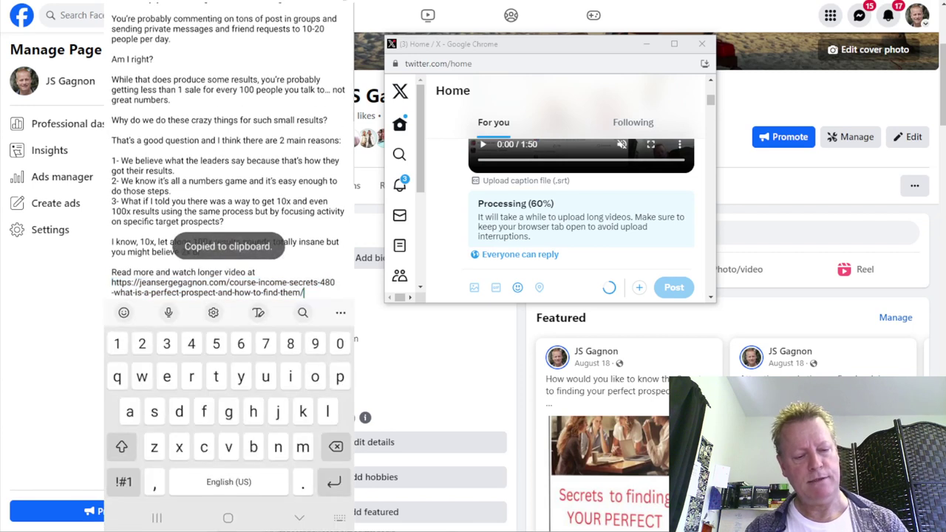
scroll(228, 148, "up", 4)
left_click(163, 224)
key("Return")
key("Return")
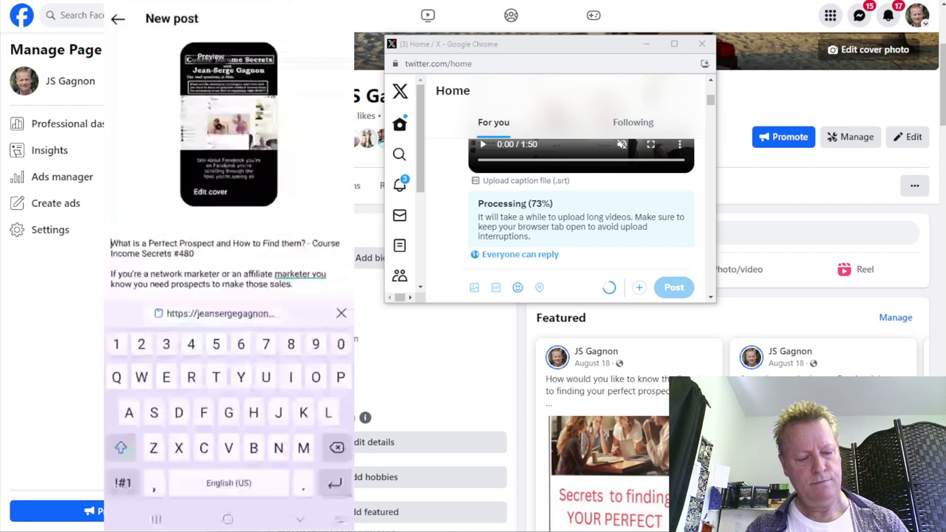
left_click(220, 314)
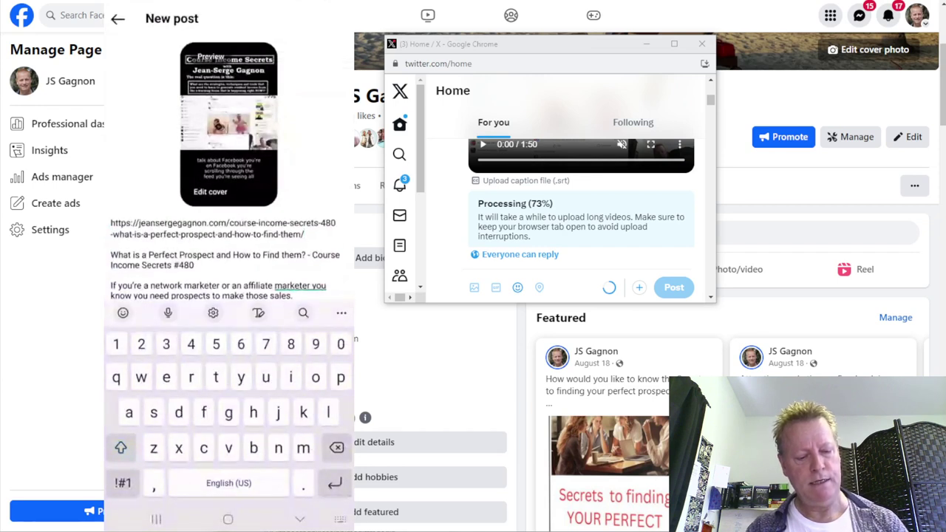
- Copy the title "What is a Perfect Prospect and How to Find them?" from the caption and share the Instagram post
double_click(120, 255)
left_click_drag(137, 267, 311, 268)
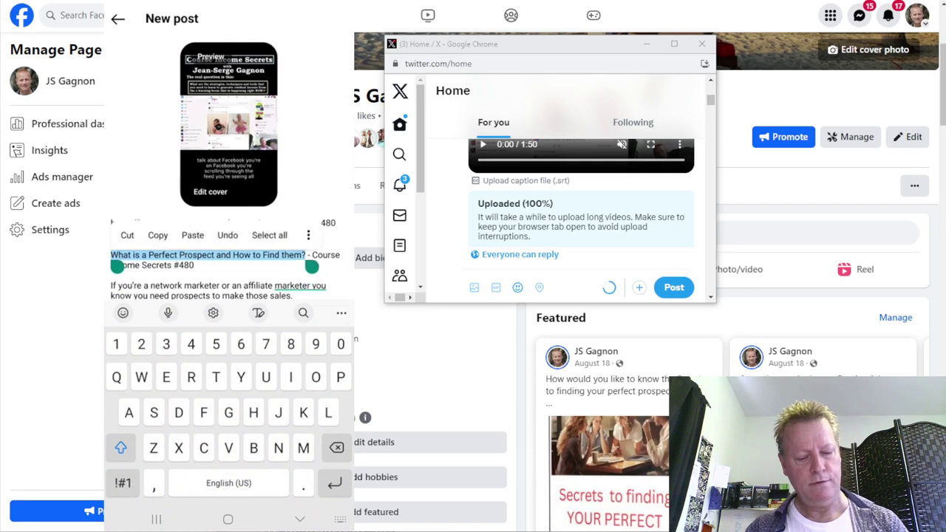
left_click(157, 235)
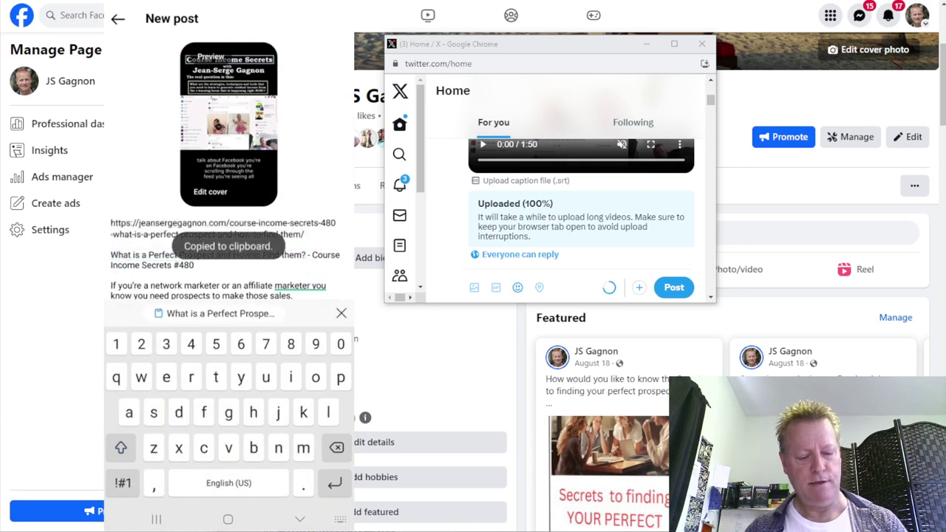
left_click(299, 518)
left_click(290, 478)
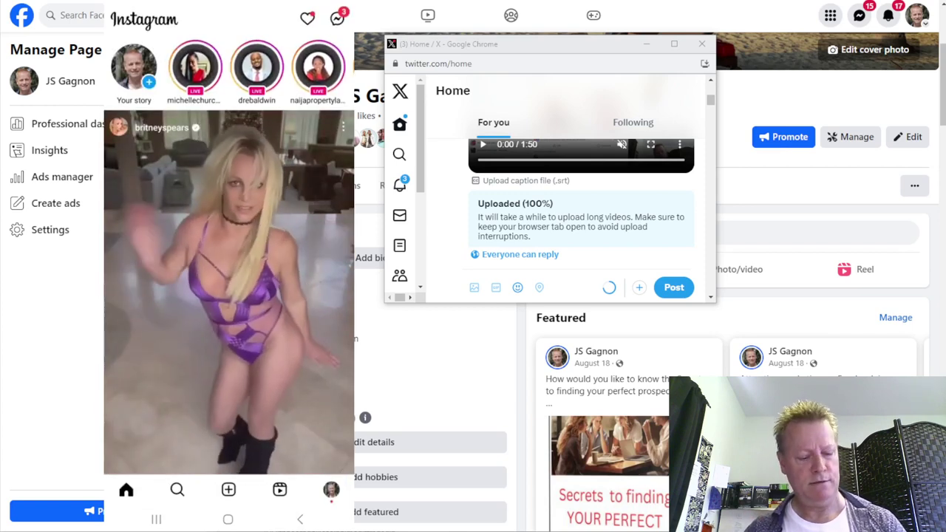
- Look through the posts on the Instagram profile page
left_click(331, 489)
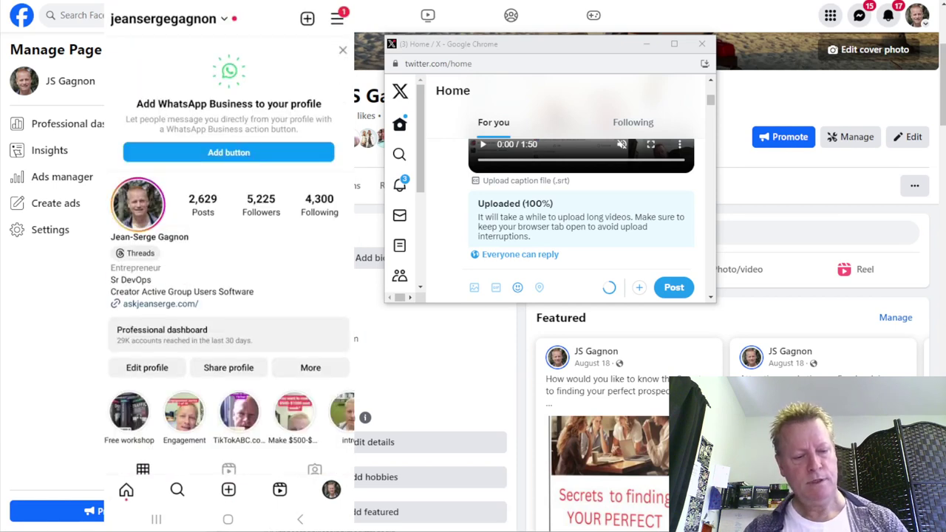
scroll(228, 317, "down", 3)
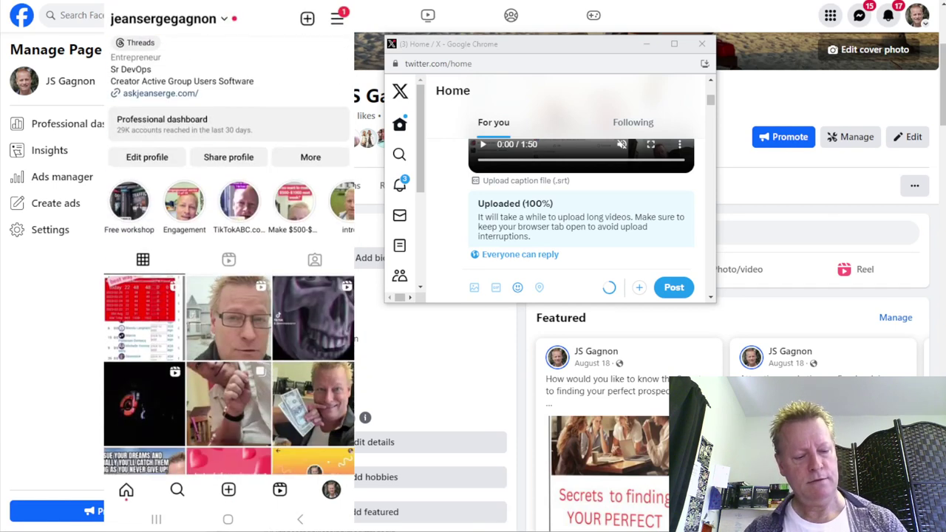
scroll(229, 332, "down", 3)
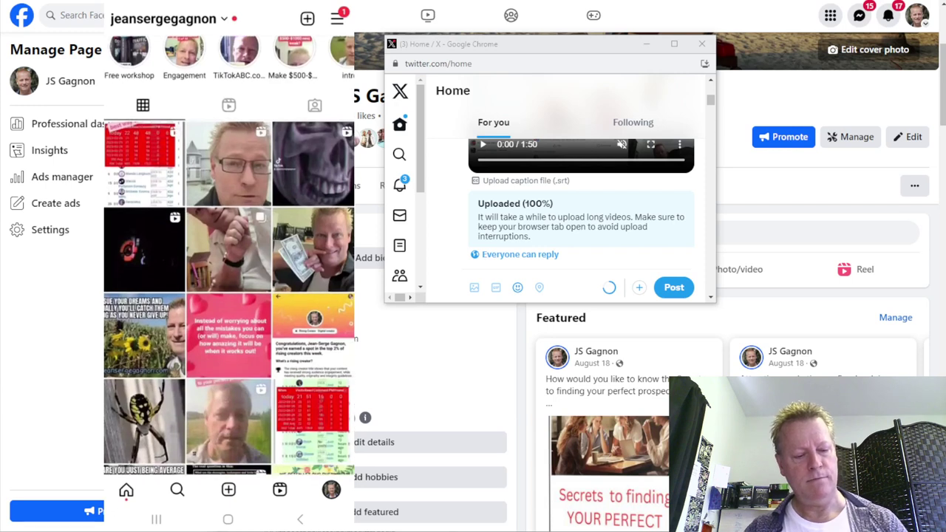
scroll(229, 333, "up", 3)
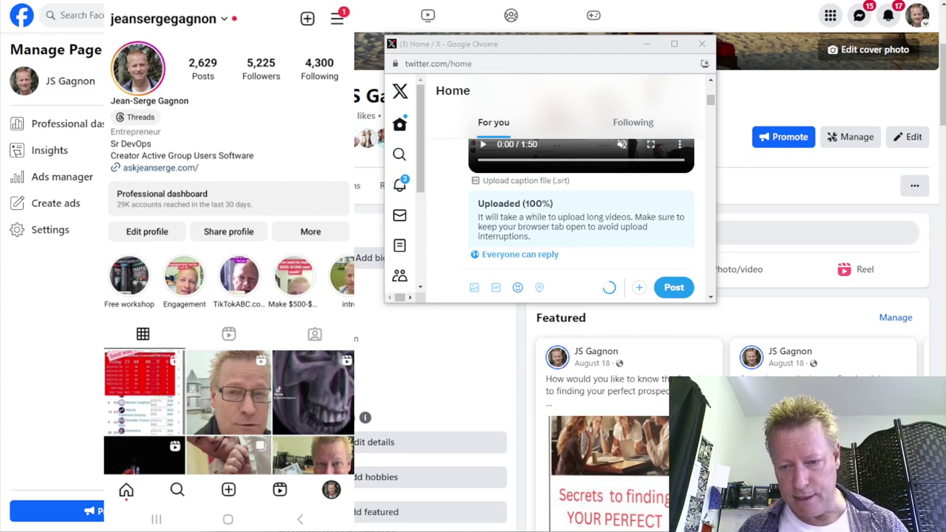
- Switch to X, publish the uploaded video post and close its window
key("alt+Tab")
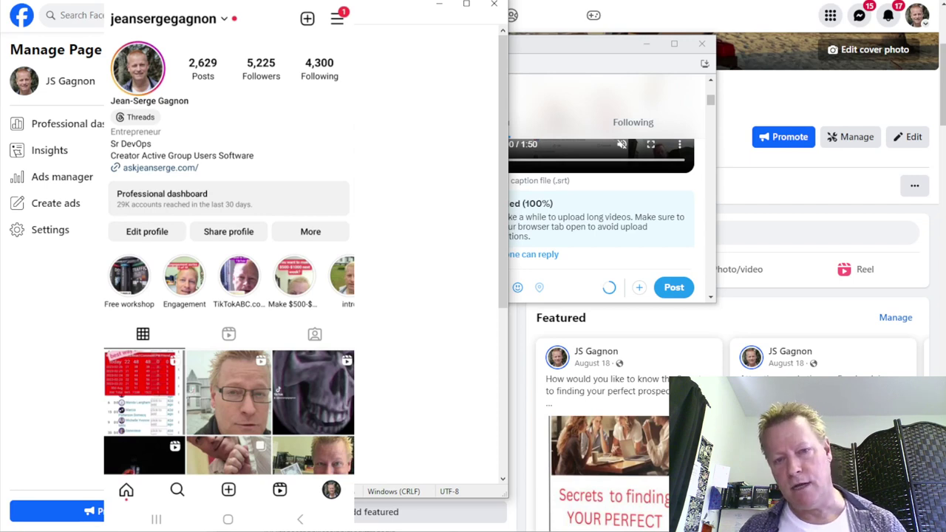
left_click(549, 64)
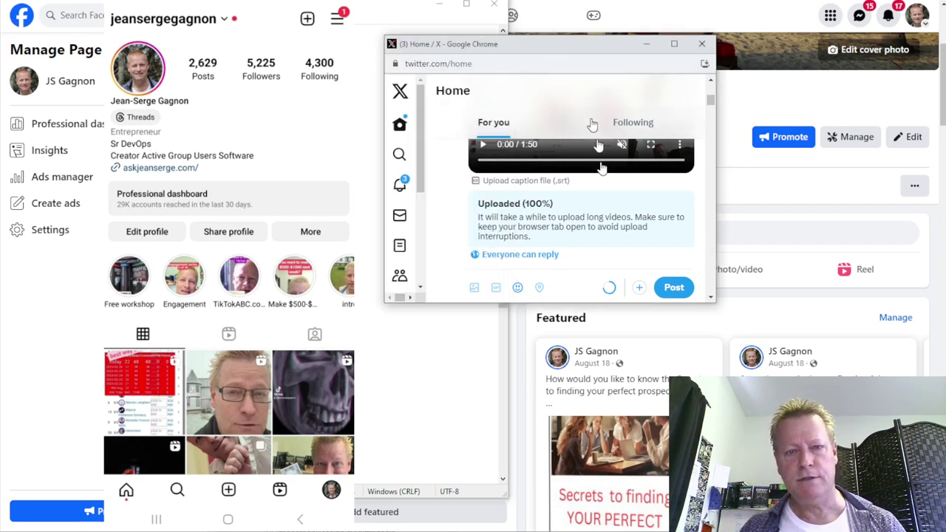
left_click(673, 288)
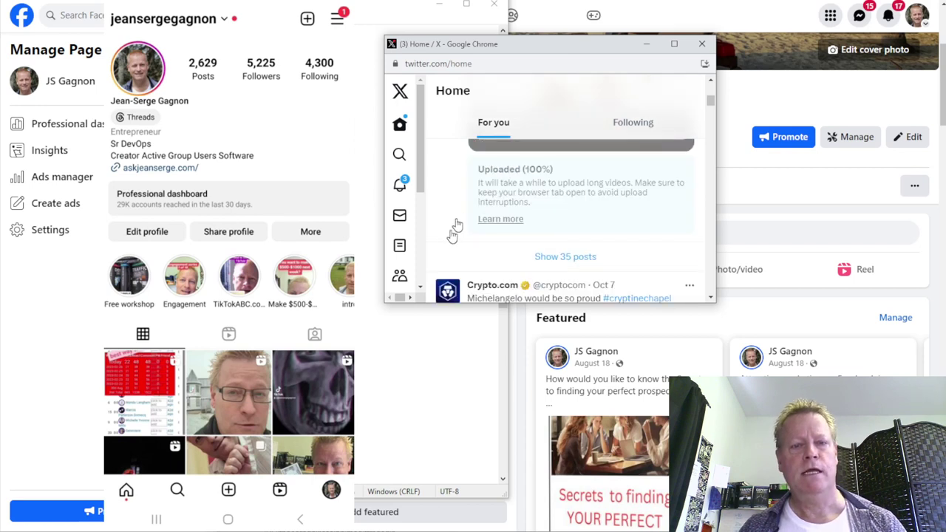
left_click(701, 44)
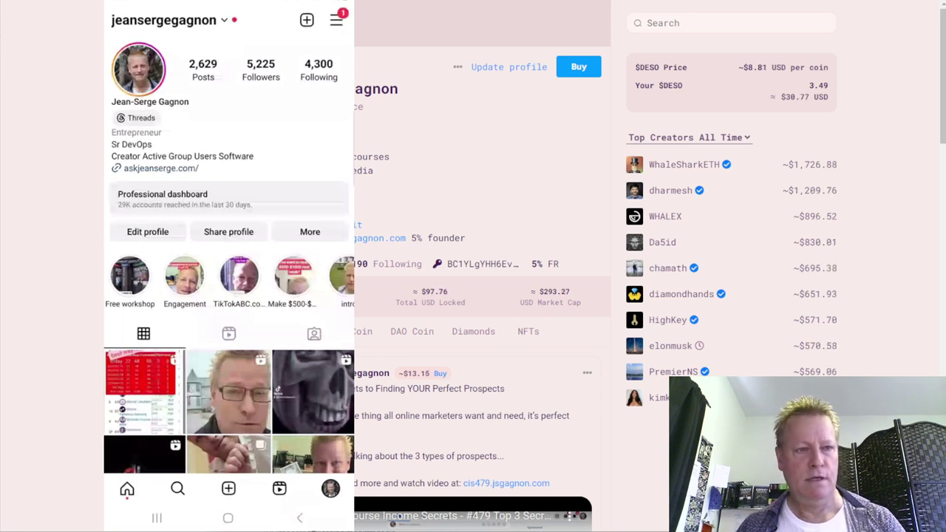
- Paste the prepared perfect-prospect text into a new post on the DeSo site and try to attach an image
left_click(135, 67)
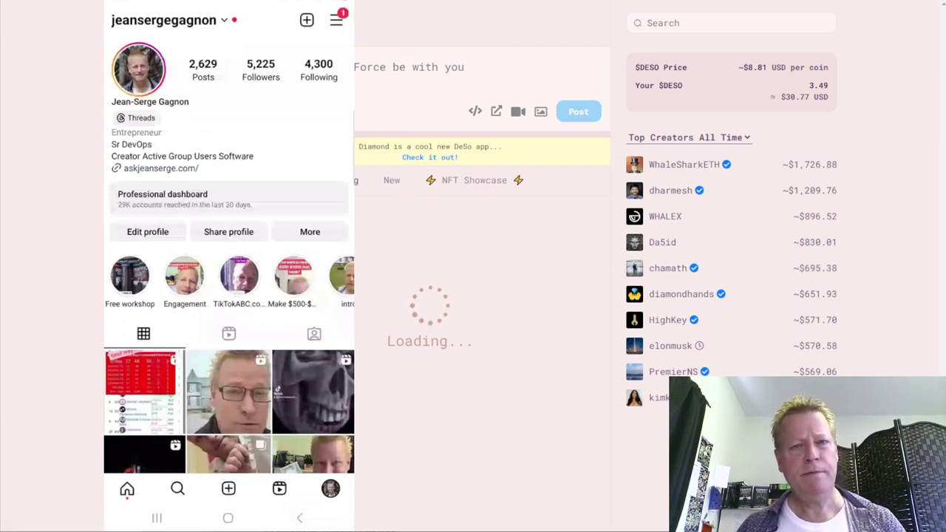
key("ctrl+v")
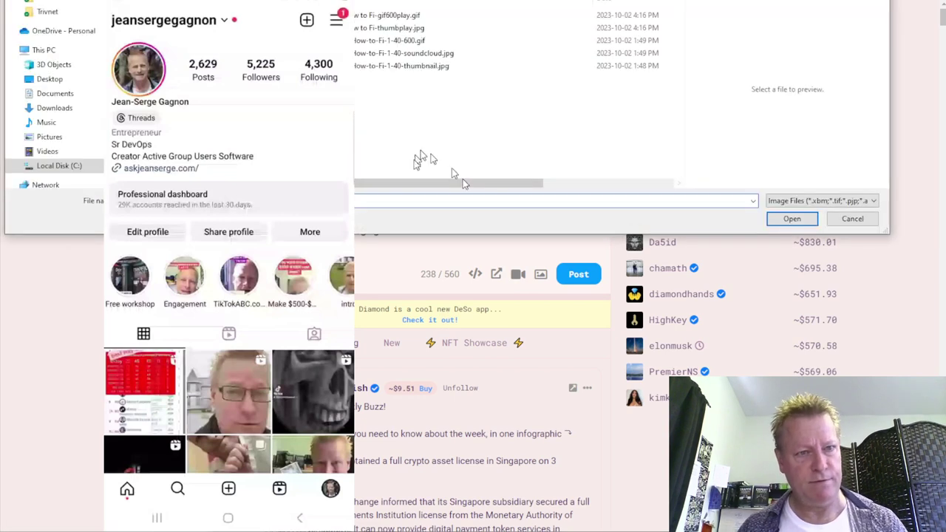
double_click(404, 29)
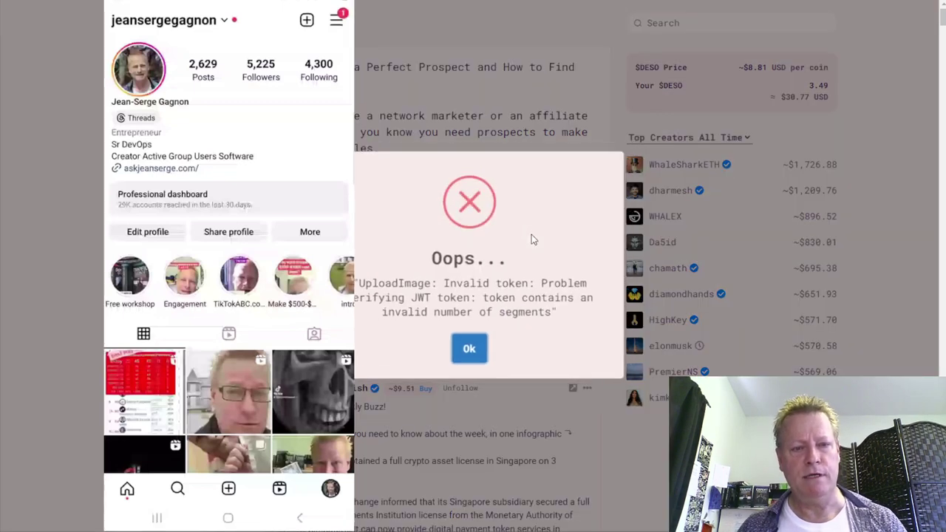
left_click(470, 345)
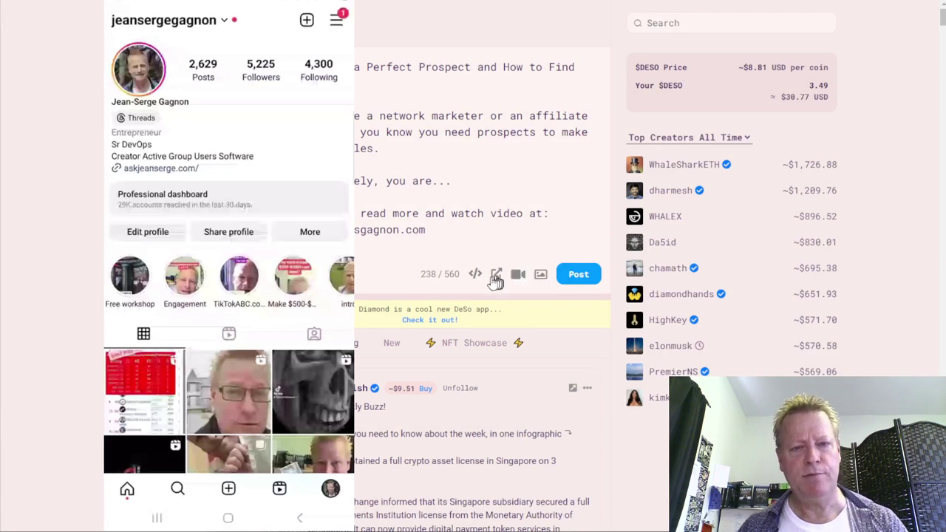
- Open the DeSo post's embed link field and copy the link of the #480 video from YouTube Studio
left_click(476, 275)
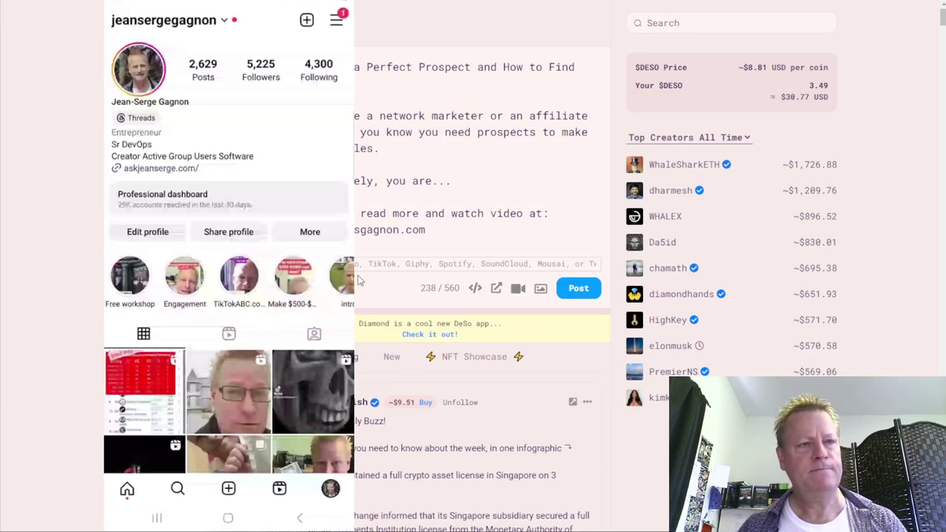
key("ctrl+Tab")
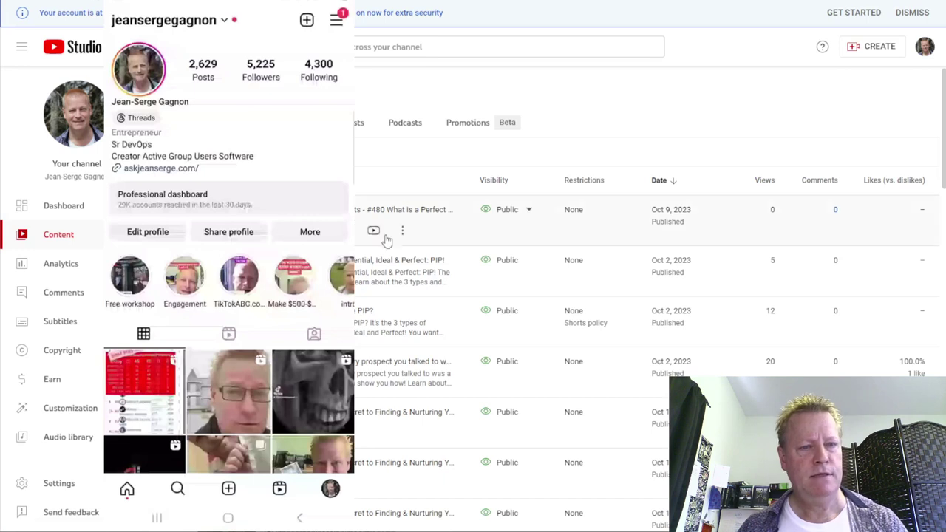
left_click(402, 231)
left_click(373, 251)
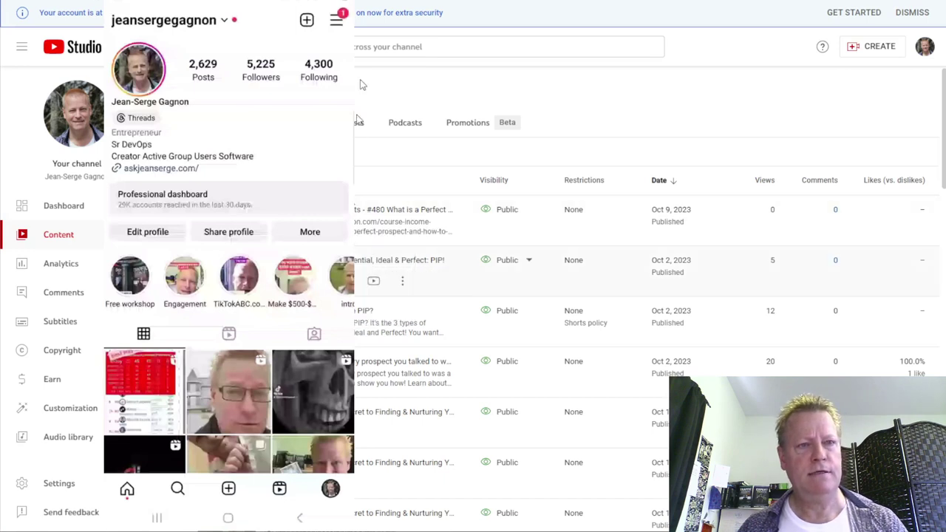
- Embed the copied video link in the DeSo post, then publish the post by allowing its transaction
key("alt+Tab")
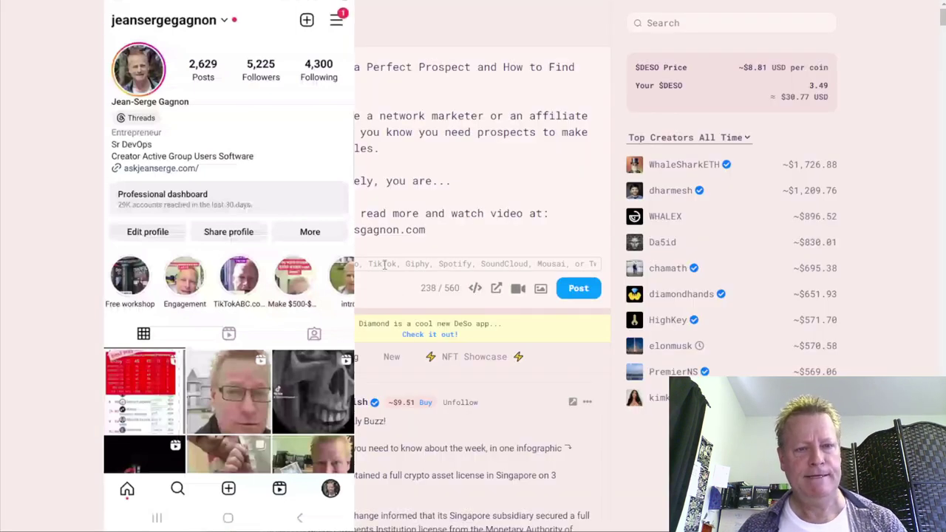
left_click(385, 265)
key("ctrl+v")
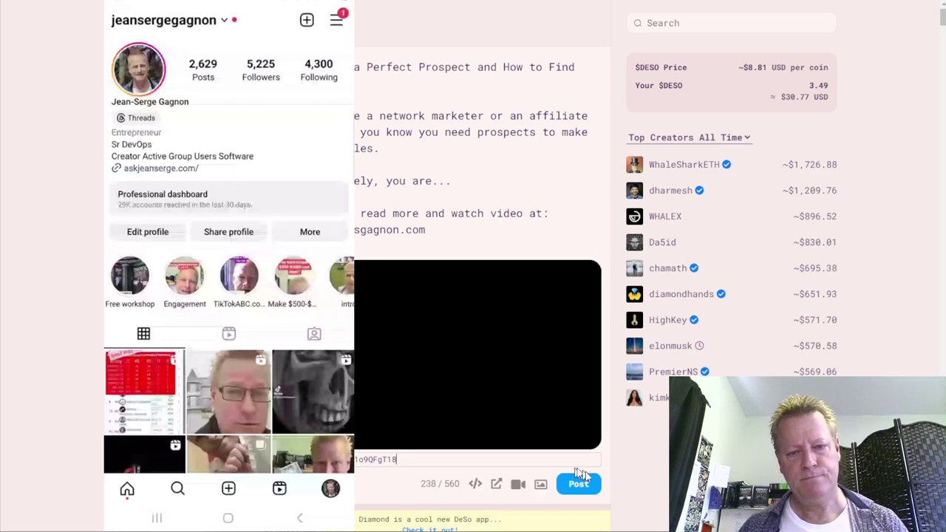
left_click(577, 485)
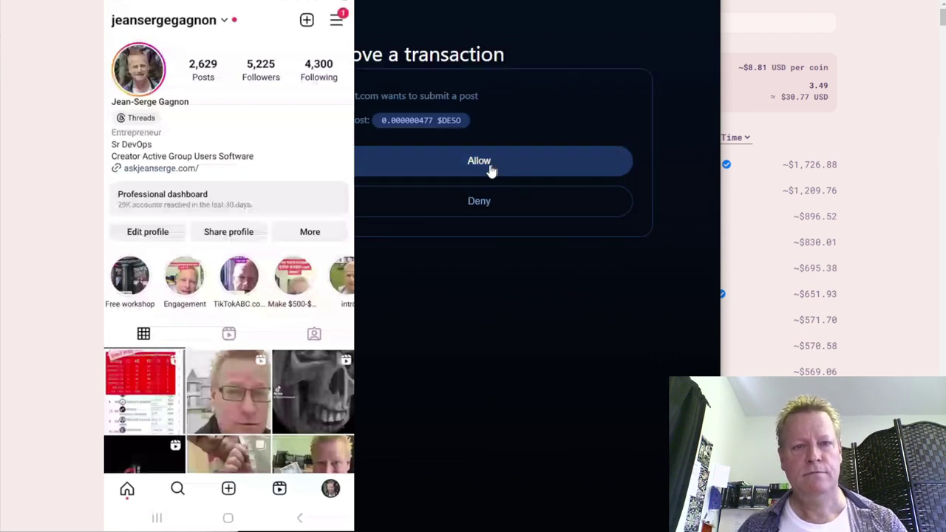
left_click(478, 162)
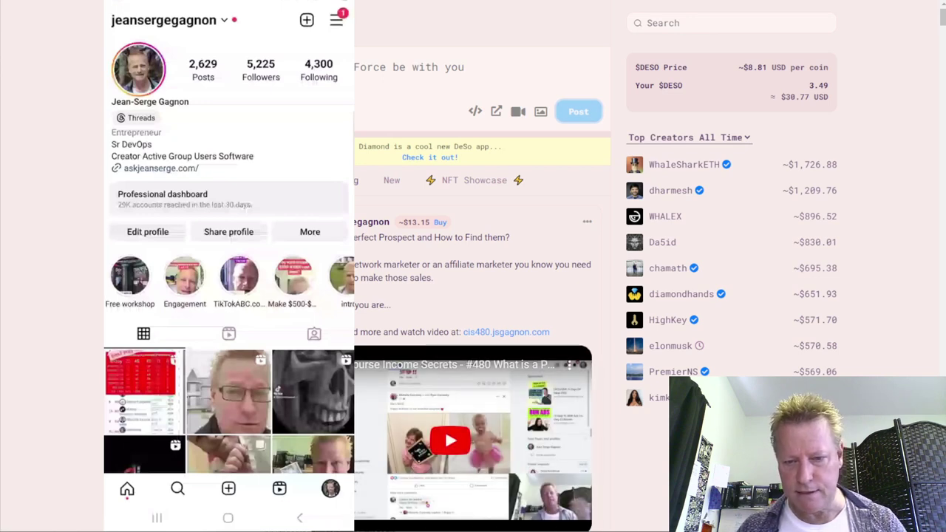
- Switch to AWeber and create a new email message with the Plain (Left Aligned) template
key("alt+Tab")
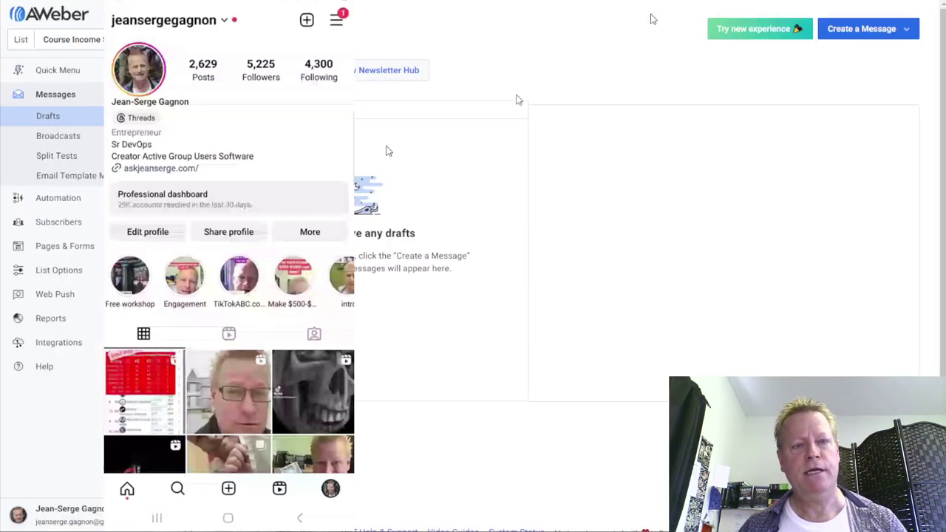
left_click(869, 28)
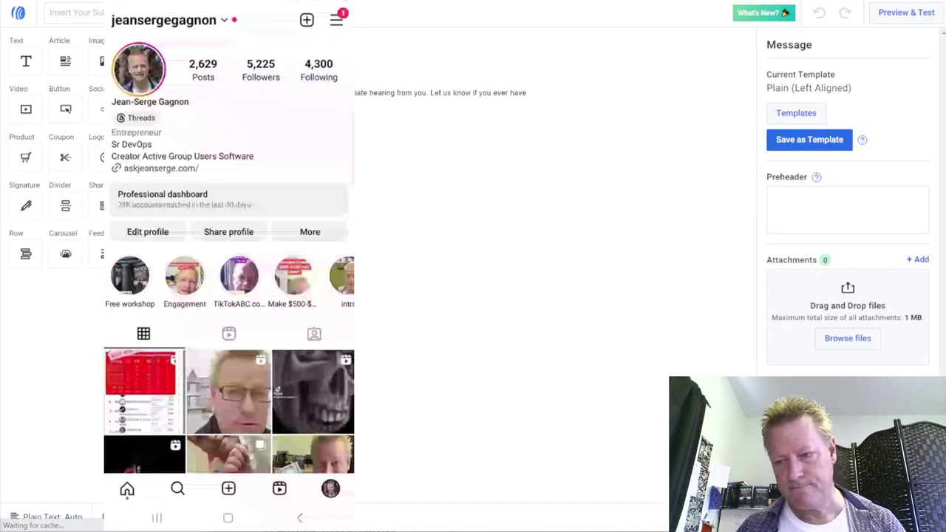
- Paste the prepared title, Course Income Secrets #480 What is a Perfect Prospect and How to Find them?, as the email's subject
left_click(50, 13)
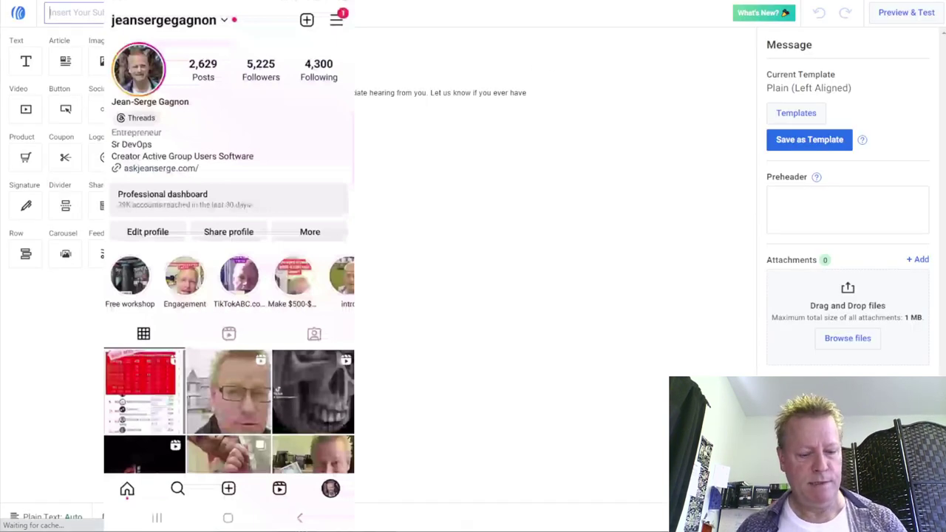
key("ctrl+v")
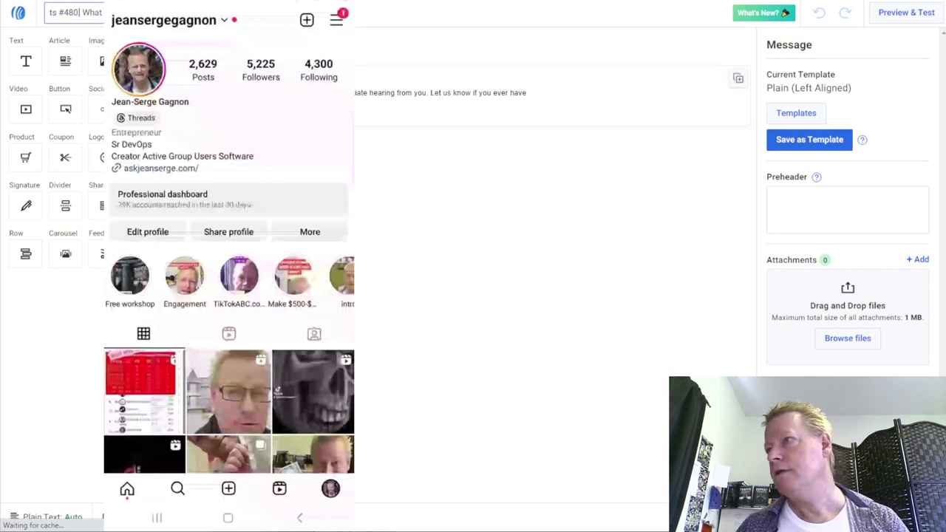
key("Tab")
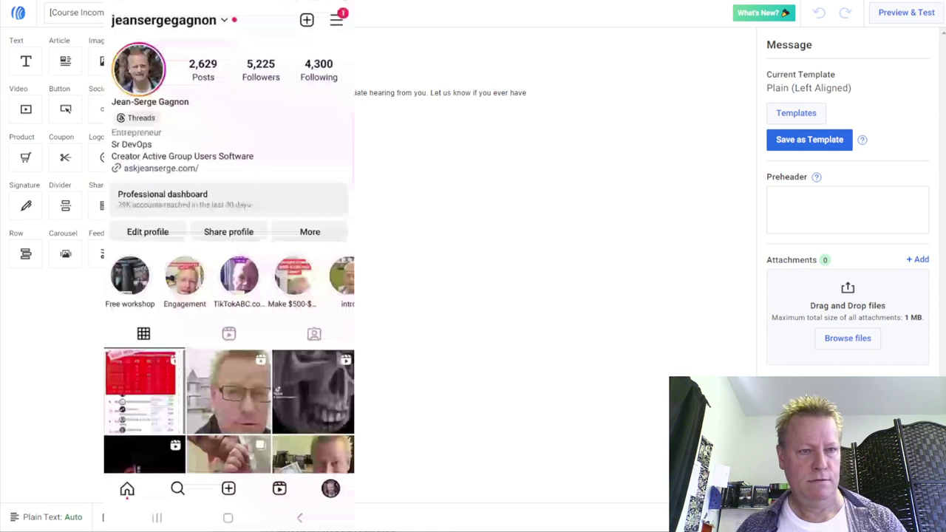
- Replace the template's placeholder body with the prepared perfect-prospect text, including its section headings
left_click(354, 93)
key("ctrl+a")
key("ctrl+v")
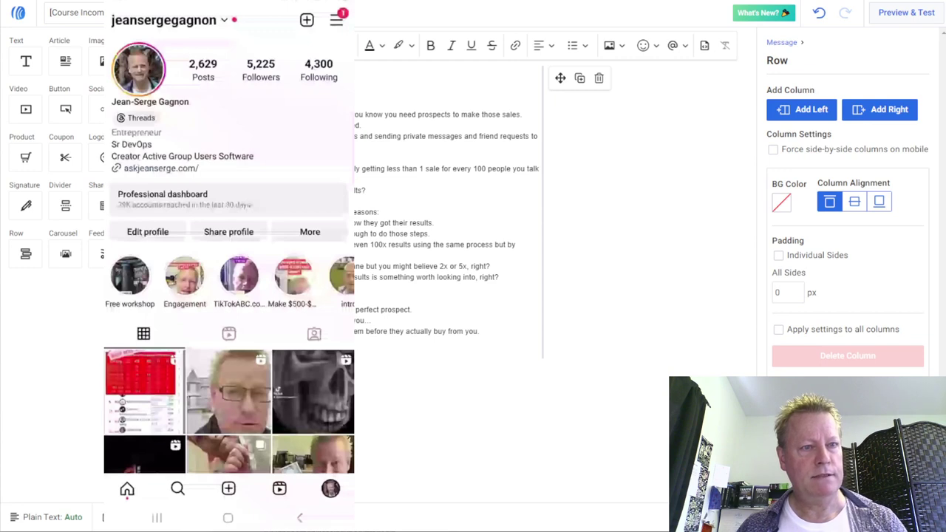
key("ctrl+v")
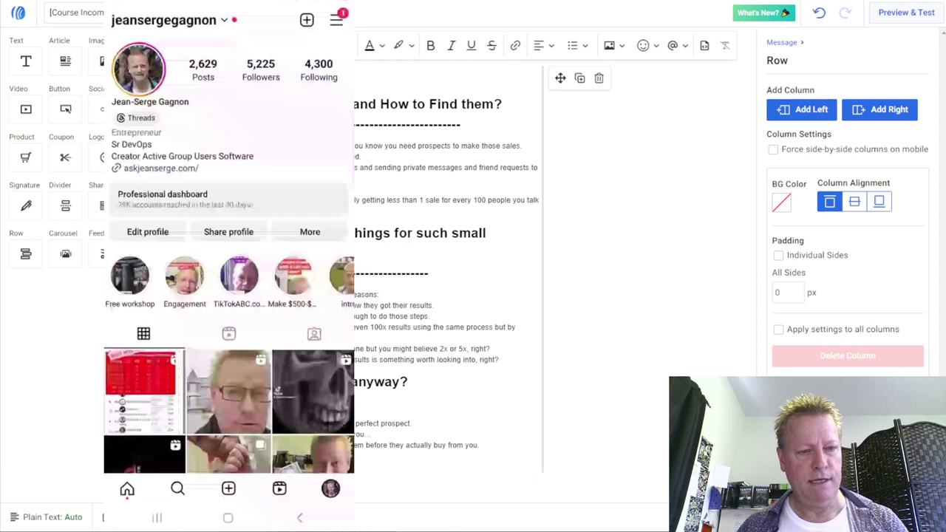
- Delete the dashed separator lines beneath the headings in the message body
key("BackSpace")
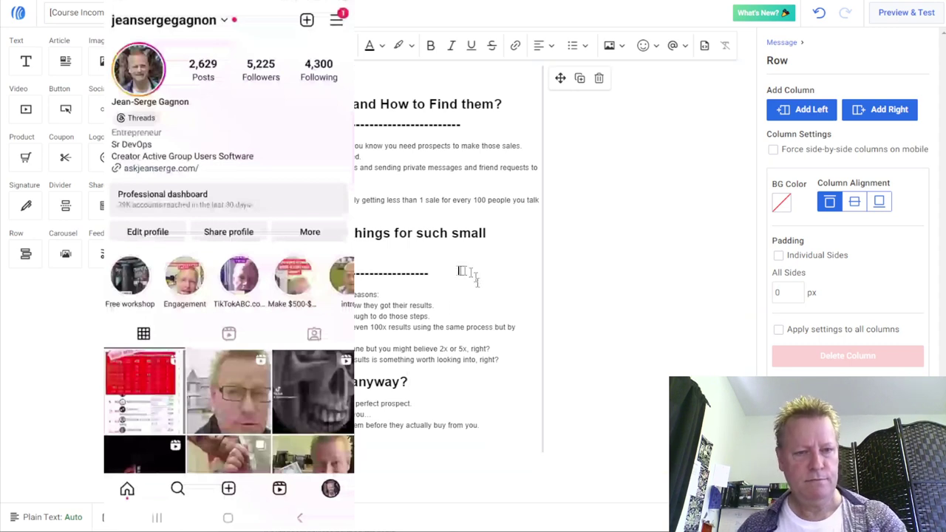
left_click_drag(459, 272, 375, 286)
key("BackSpace")
key("BackSpace")
left_click_drag(479, 125, 355, 139)
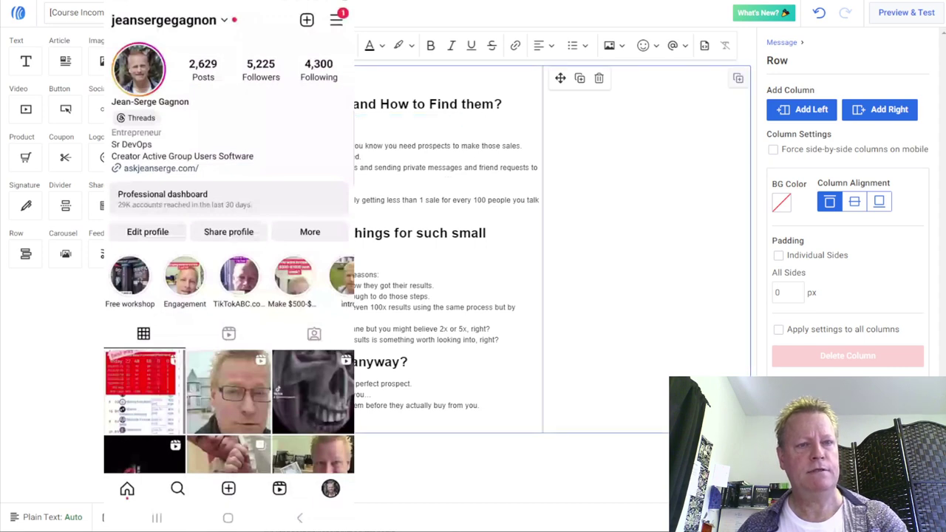
key("BackSpace")
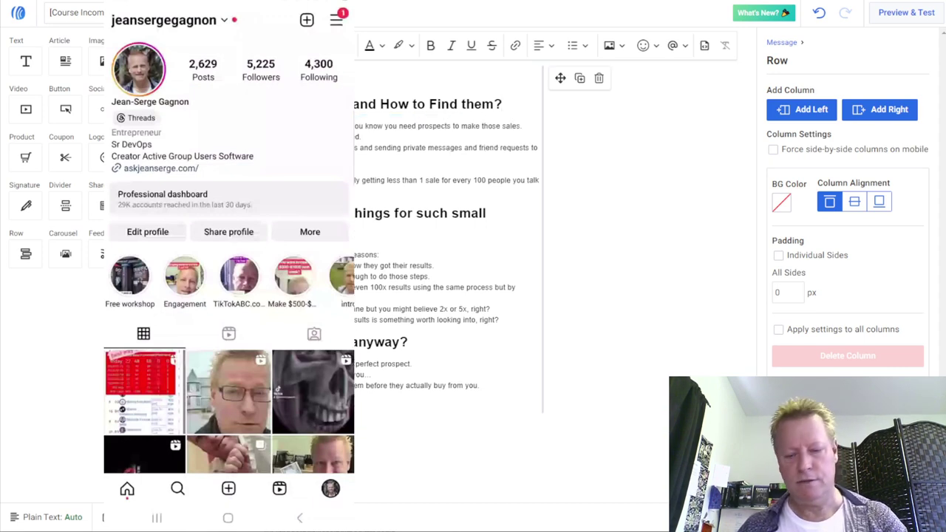
- Add blank lines around the title heading and between the opening paragraphs, up to the line about getting less than 1 sale
key("Return")
left_click(525, 138)
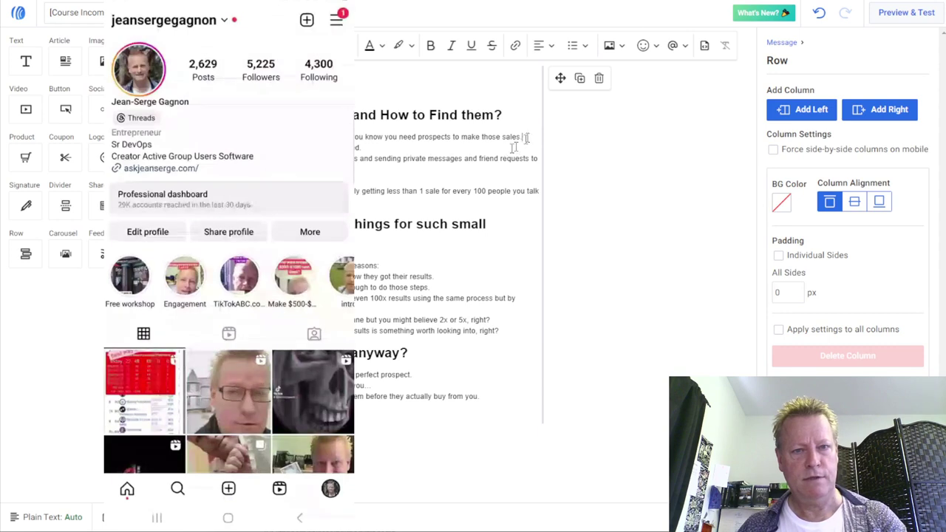
key("Return")
left_click(393, 160)
key("Return")
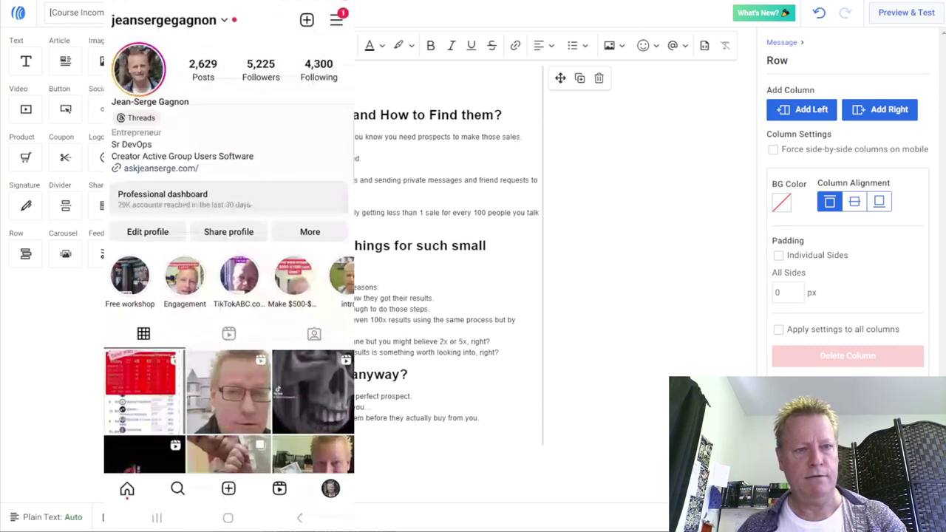
left_click(348, 212)
key("Return")
key("Return")
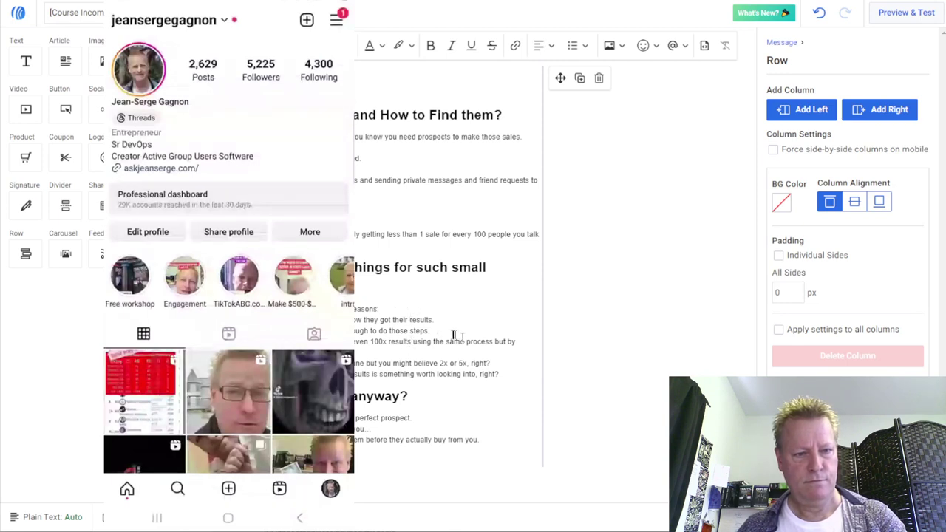
- Add blank lines between the paragraphs about 100x and 2x or 5x results and after the perfect prospect line
left_click(366, 351)
key("Return")
left_click(493, 373)
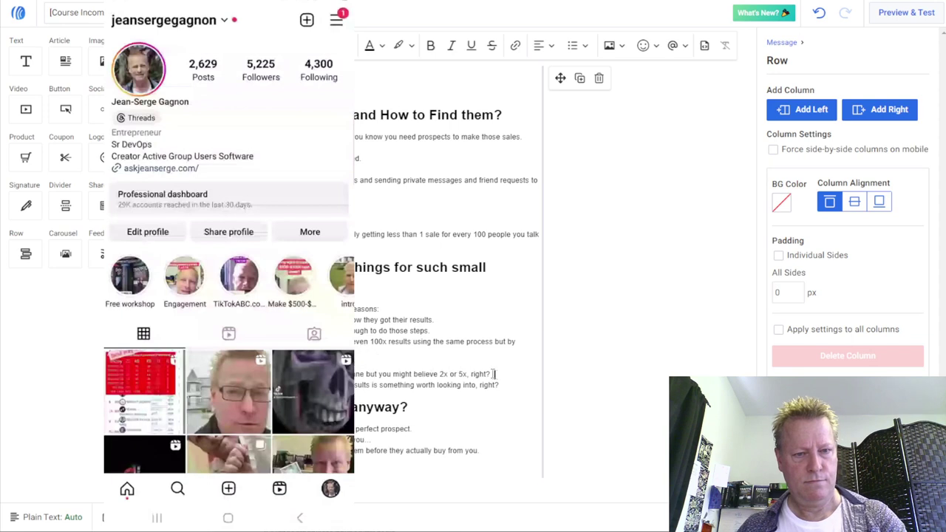
key("Return")
left_click(412, 441)
key("Return")
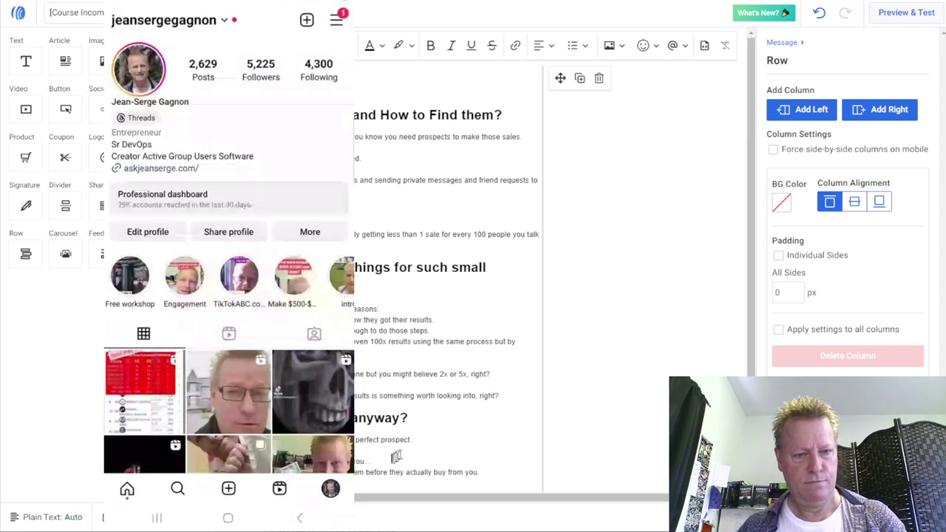
scroll(391, 458, "down", 1)
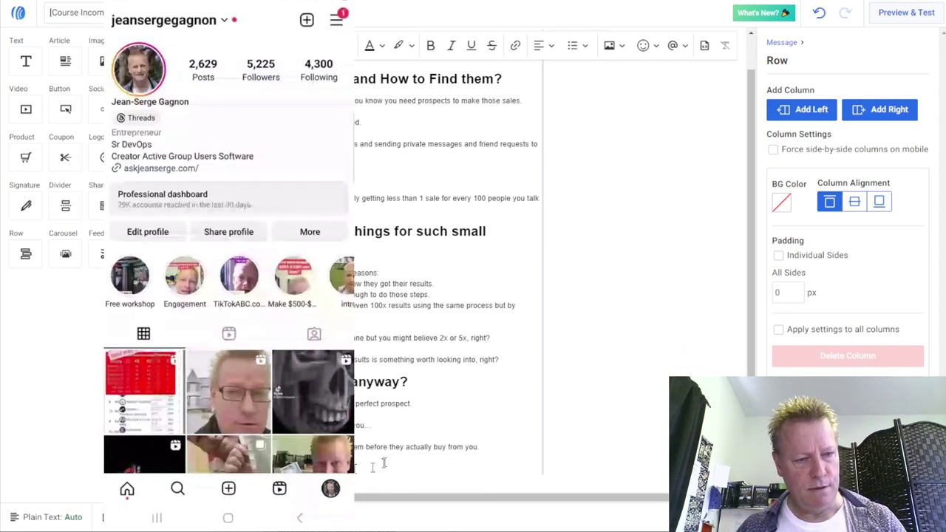
left_click(492, 447)
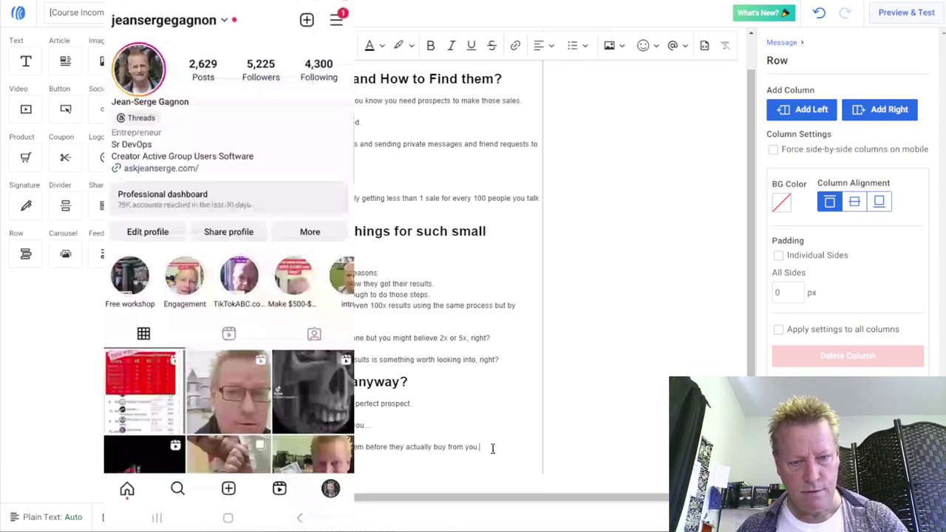
- Insert an image block above the message text and upload the video preview picture into it
scroll(492, 449, "up", 1)
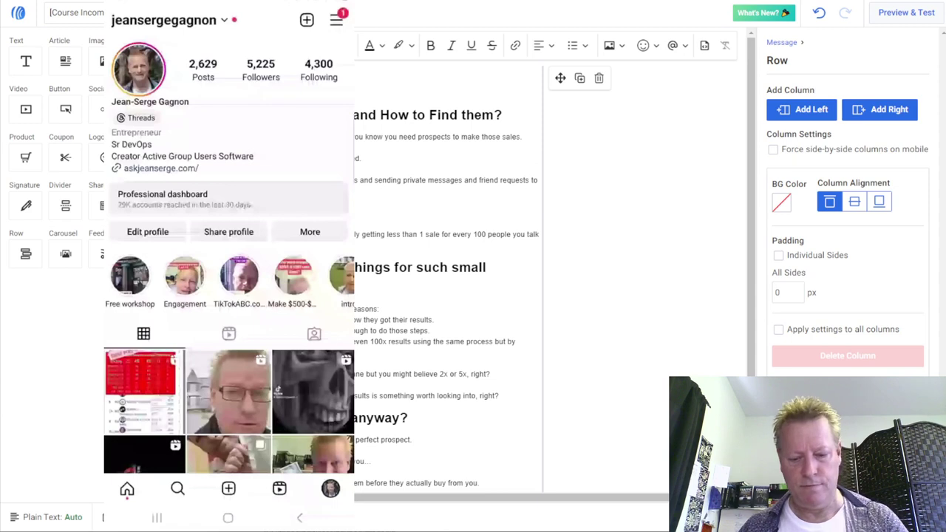
scroll(446, 281, "up", 1)
left_click_drag(99, 55, 425, 86)
left_click(814, 102)
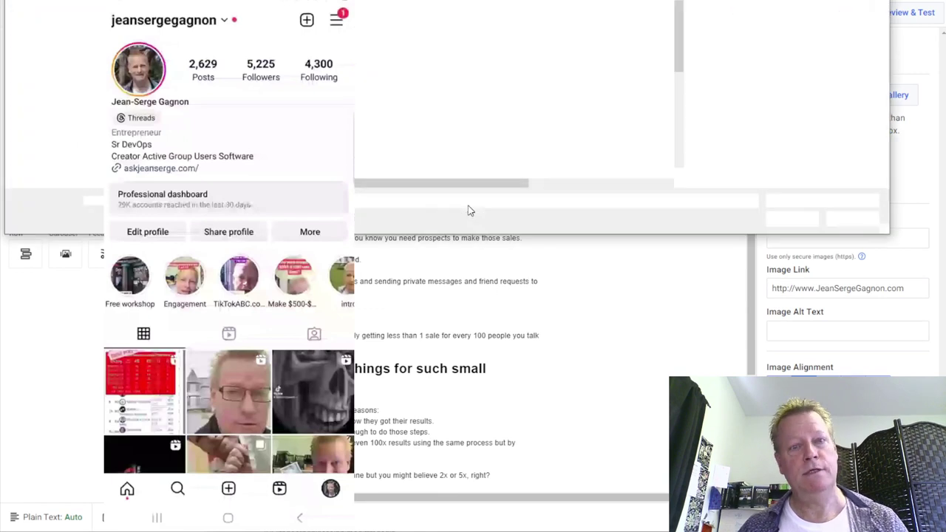
double_click(427, 79)
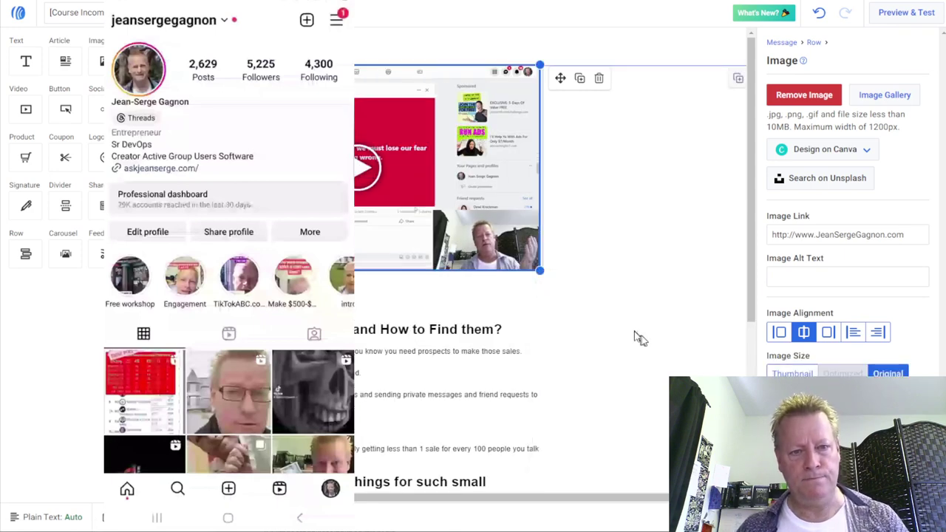
scroll(641, 335, "down", 3)
scroll(643, 340, "up", 3)
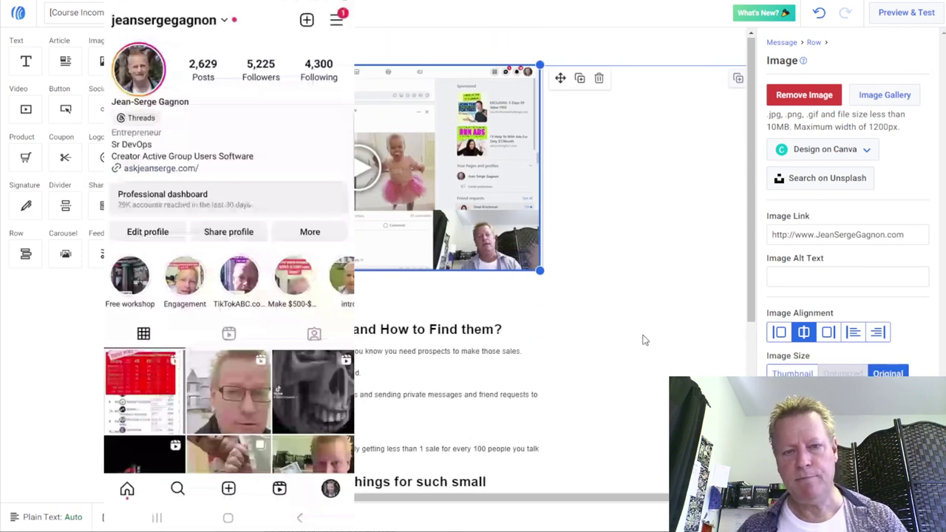
- Paste the full-article line at the end of the message and hyperlink it to the #480 episode's blog page
scroll(460, 299, "down", 3)
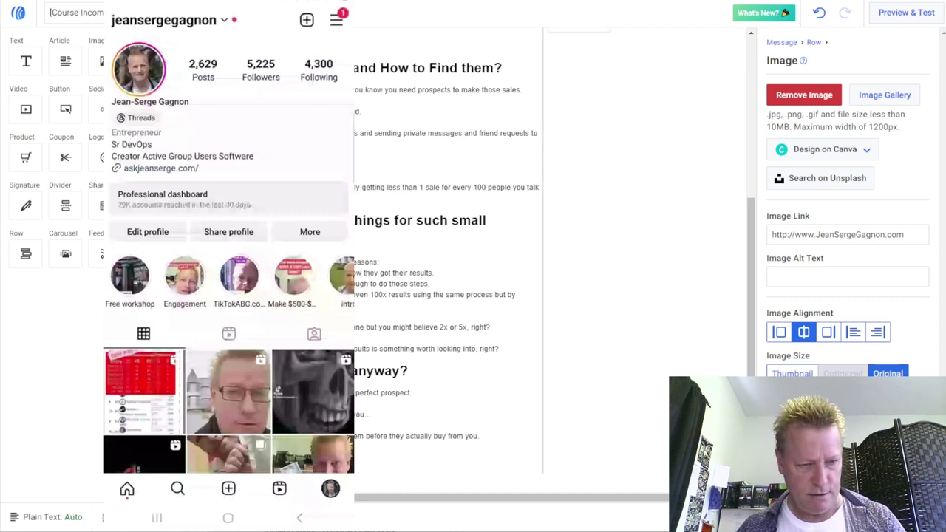
left_click(443, 296)
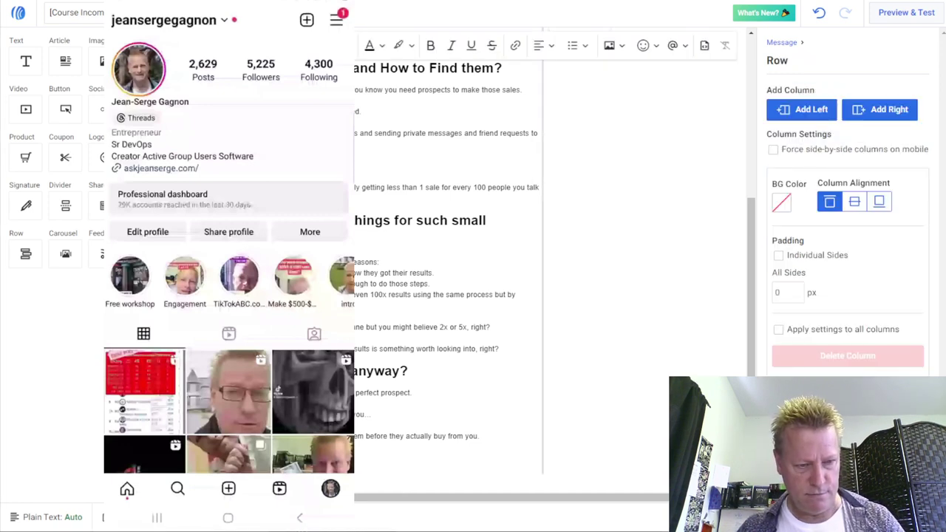
key("ctrl+v")
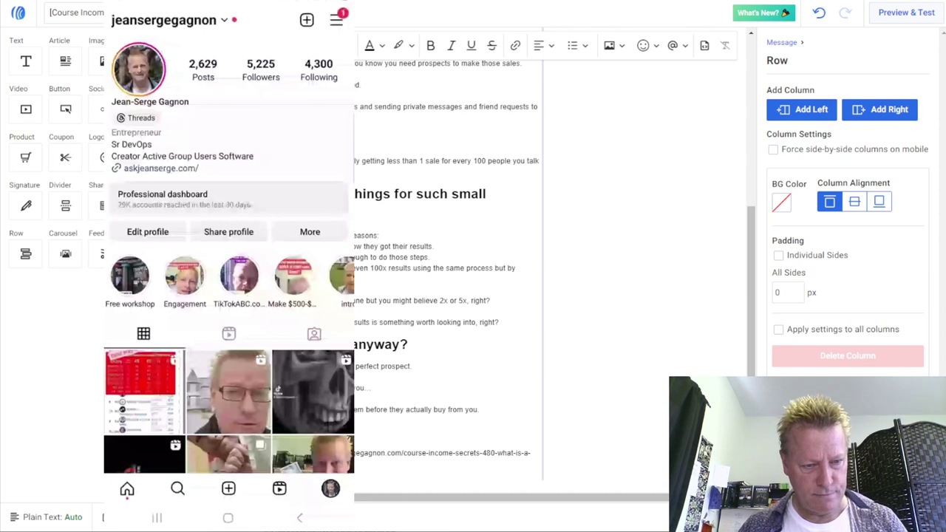
key("shift+Up")
key("Down")
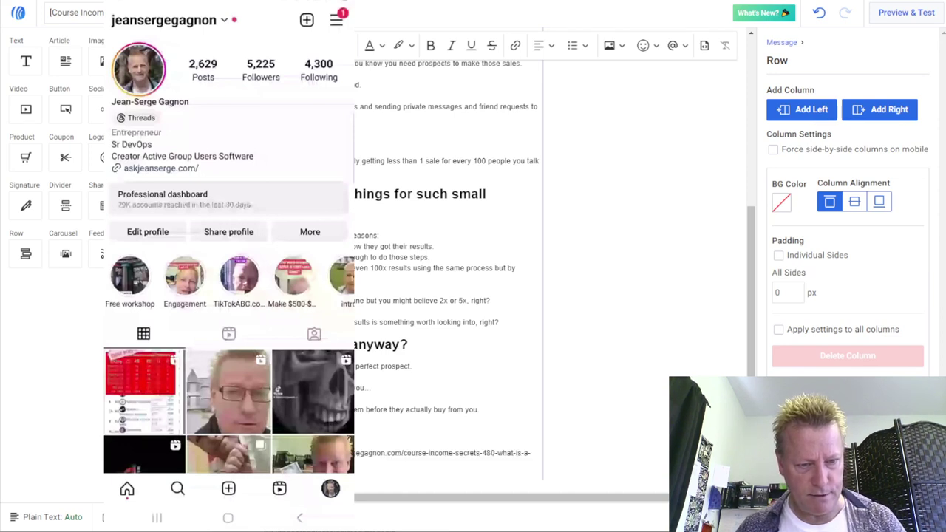
key("shift+Up")
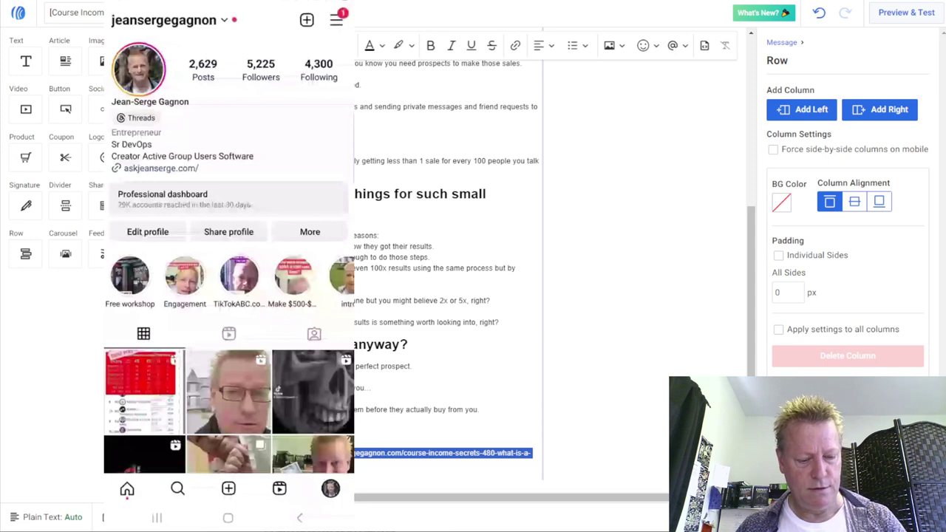
key("Down")
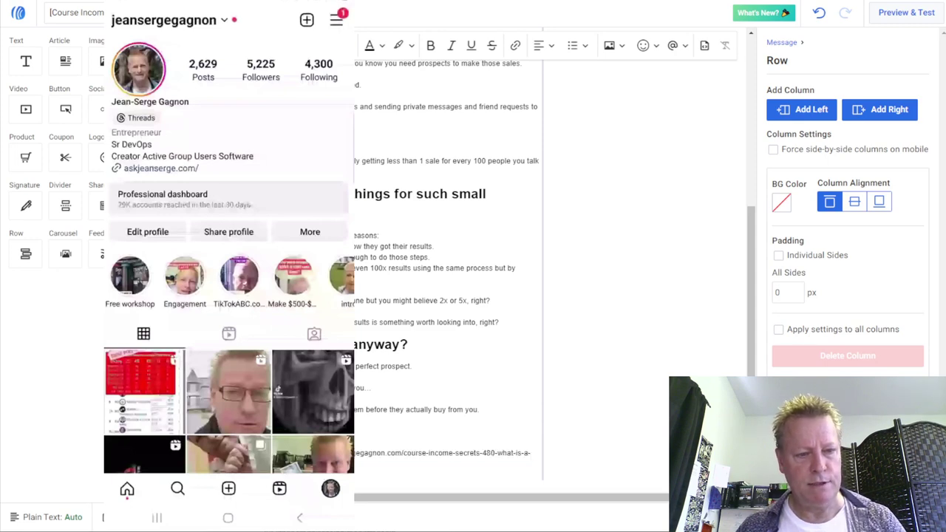
key("shift+Up")
key("ctrl+k")
type("https://jeansergegagnon.com/course-income-secrets-480-what-is-a-perfect-prospect-and-how-to-find-them/")
left_click(453, 421)
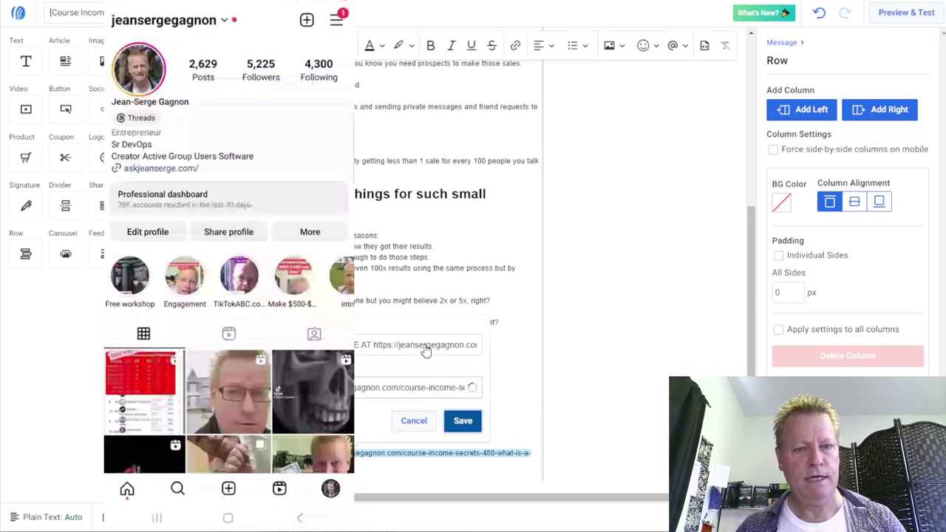
- Set the preview image's link to the #480 episode's blog page, then save the message and exit the editor
scroll(443, 296, "up", 4)
left_click(418, 219)
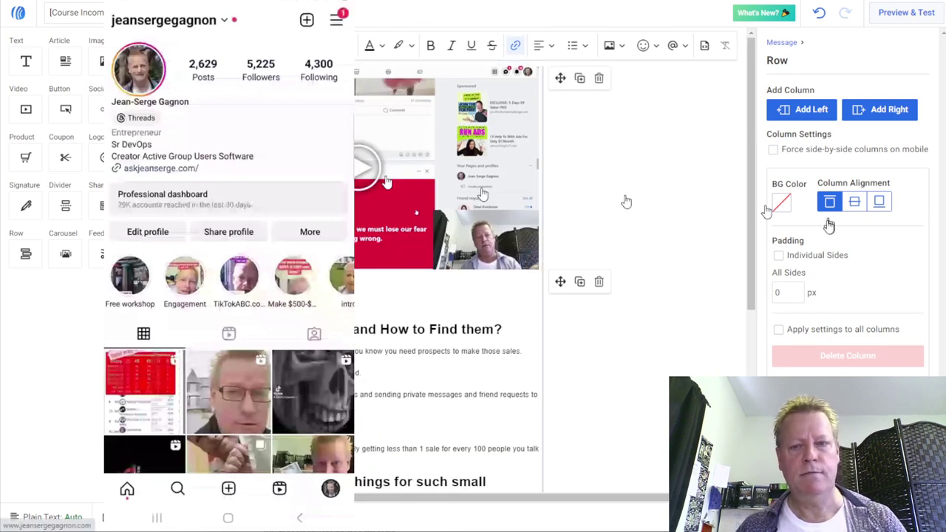
key("ctrl+a")
key("ctrl+v")
left_click(634, 302)
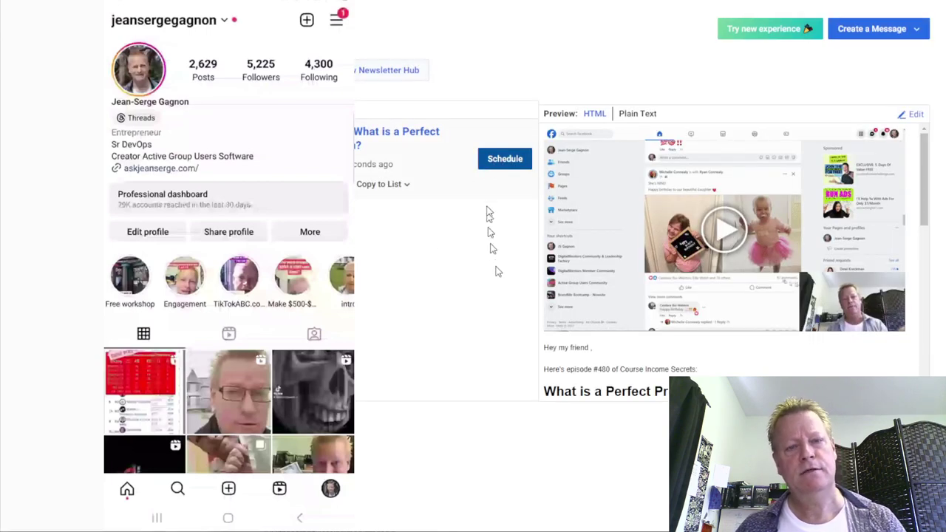
- Start scheduling the draft and apply sharing to the Course Income Secrets Facebook page and the connected Twitter account
left_click(504, 160)
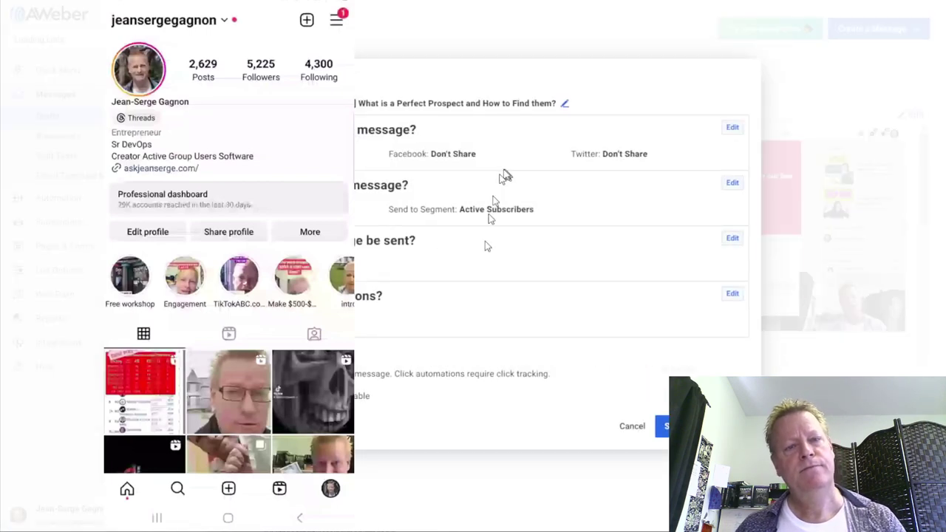
left_click(732, 127)
left_click(347, 190)
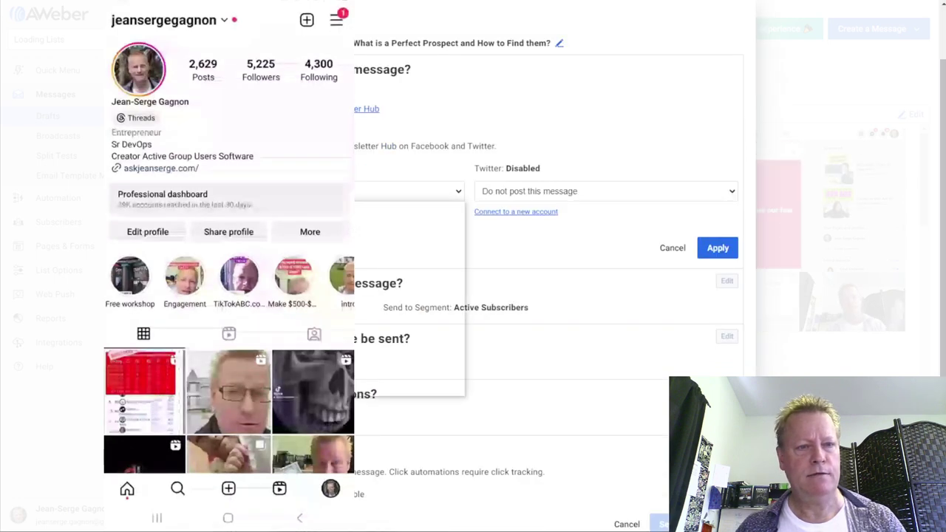
left_click(348, 336)
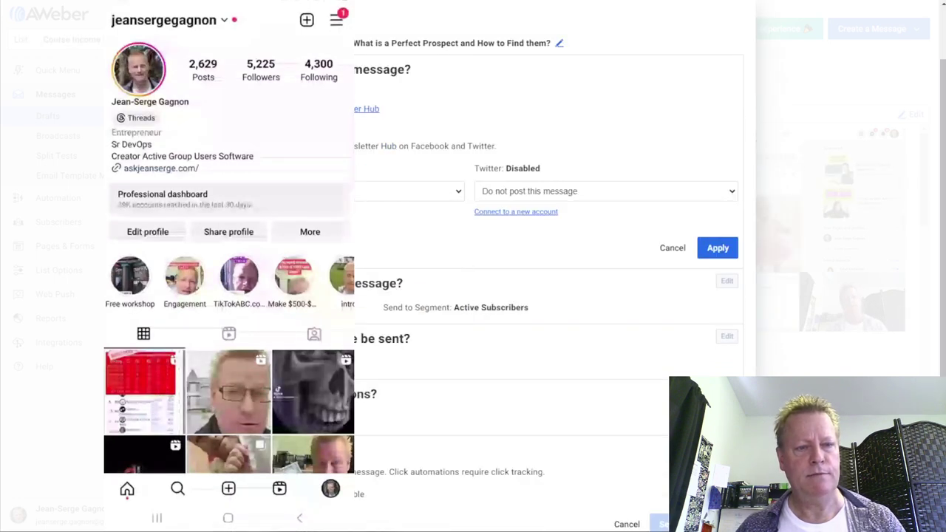
left_click(499, 192)
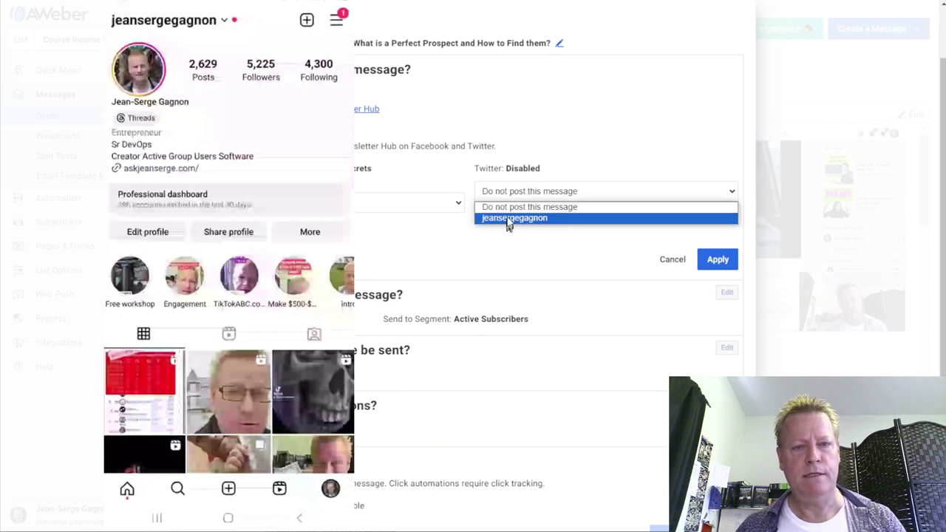
left_click(508, 218)
left_click(716, 260)
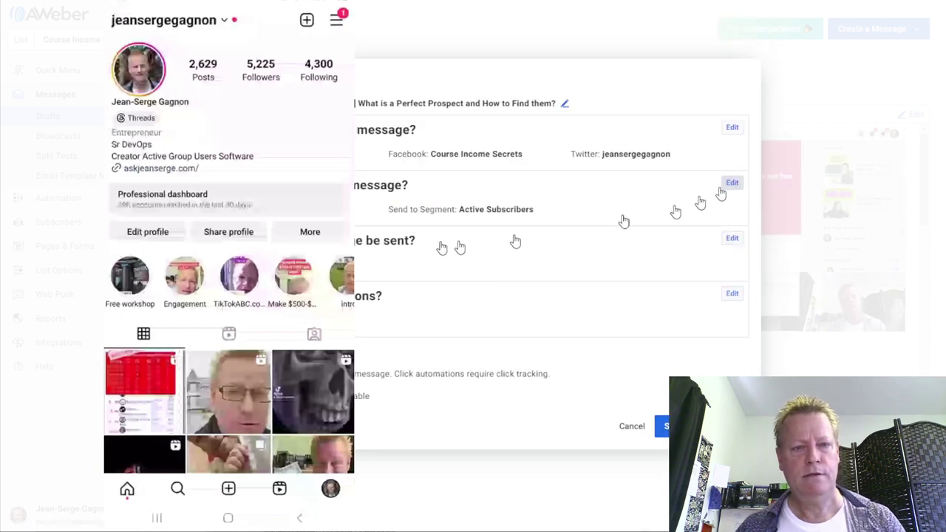
- Set the broadcast's recipients to the seinfeld segment and apply the recipient settings
left_click(727, 185)
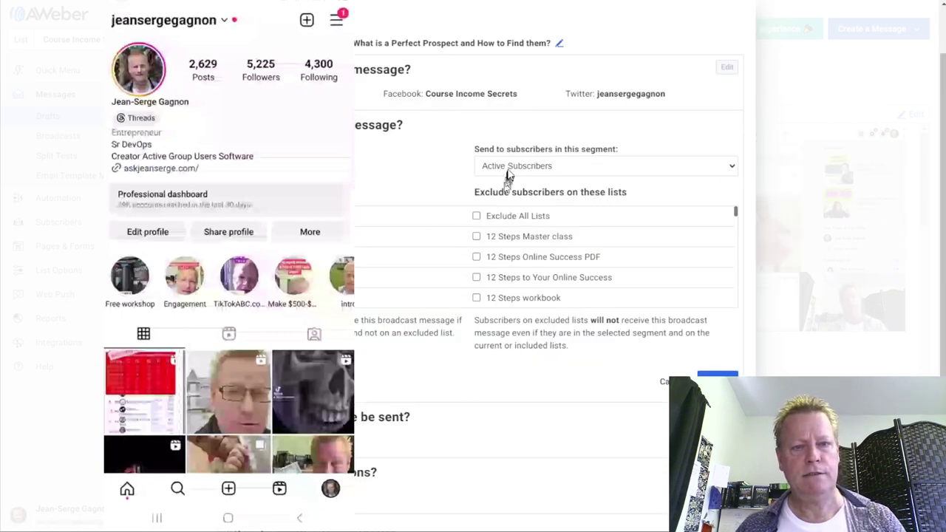
left_click(507, 168)
left_click(535, 258)
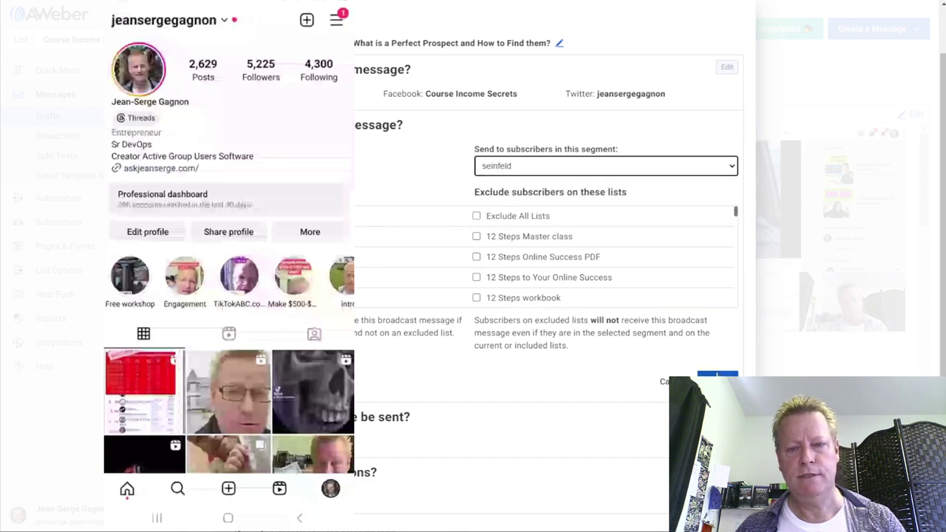
left_click(708, 373)
- Apply Monday, October 9, 2023 as the send date and schedule the broadcast
left_click(731, 239)
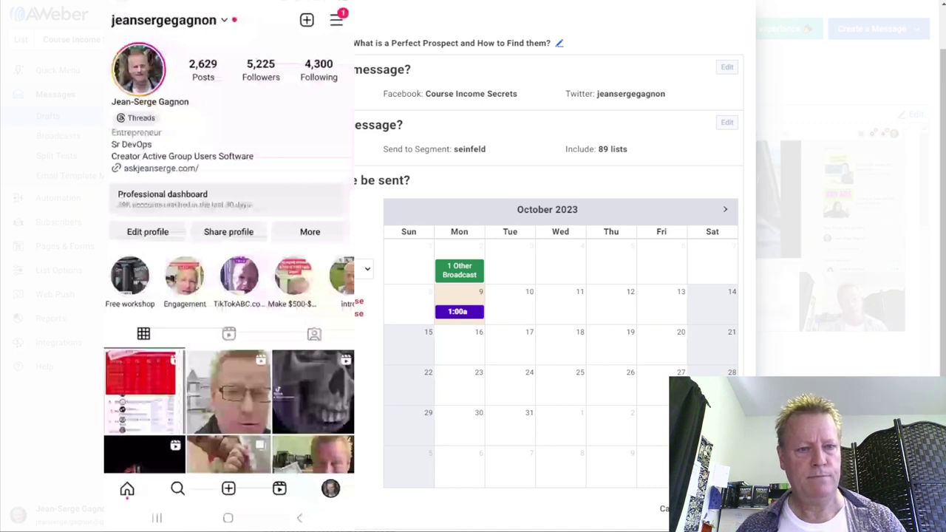
left_click(710, 508)
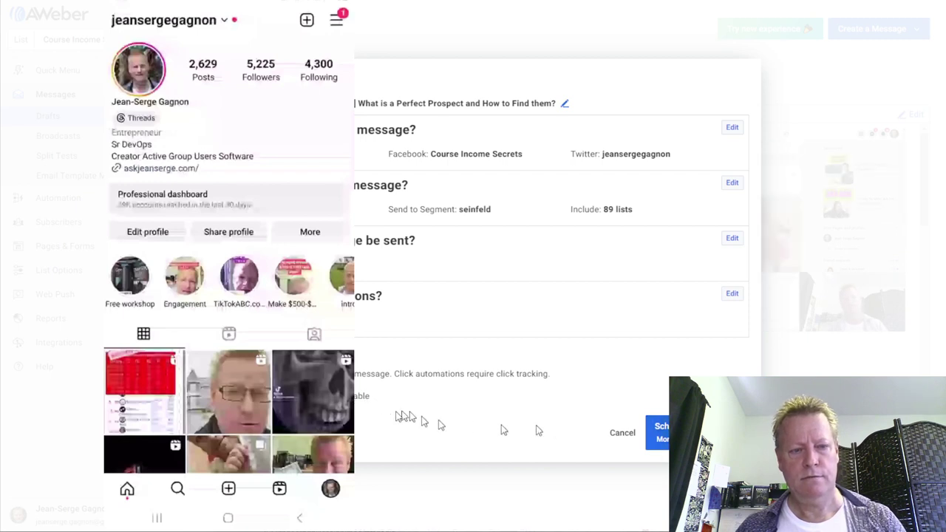
left_click(657, 432)
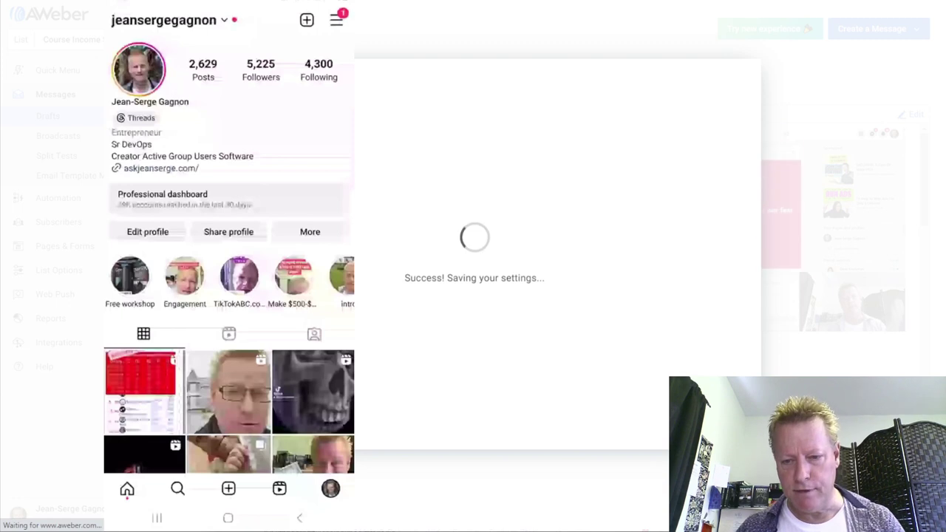
- Switch to the Click eCourse site and open the Course Income Secrets and CIS for Alexa courses from the feed in new tabs
key("alt+Tab")
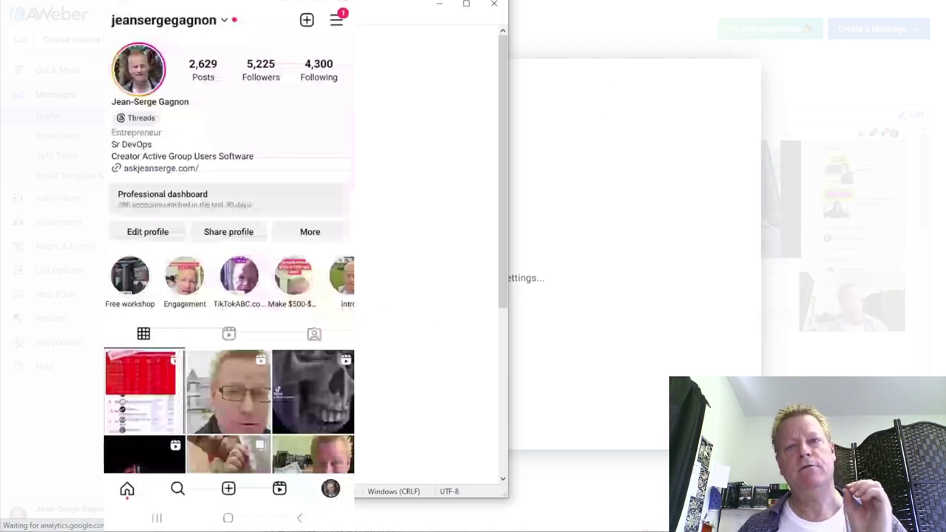
key("alt+Tab")
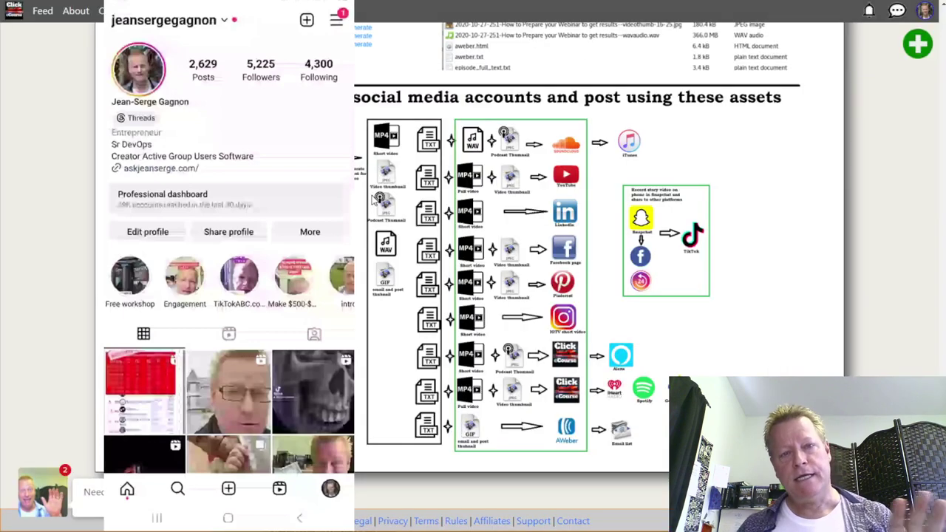
scroll(362, 219, "up", 15)
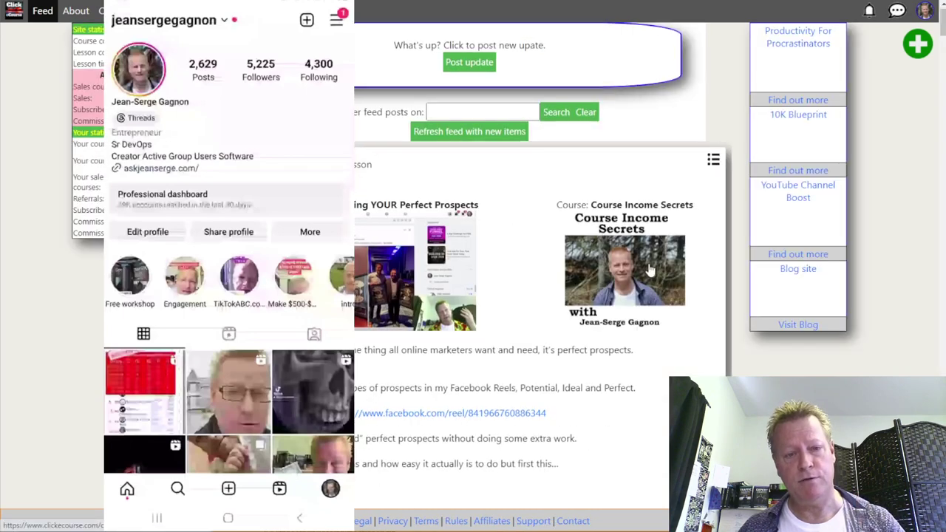
scroll(648, 264, "up", 10)
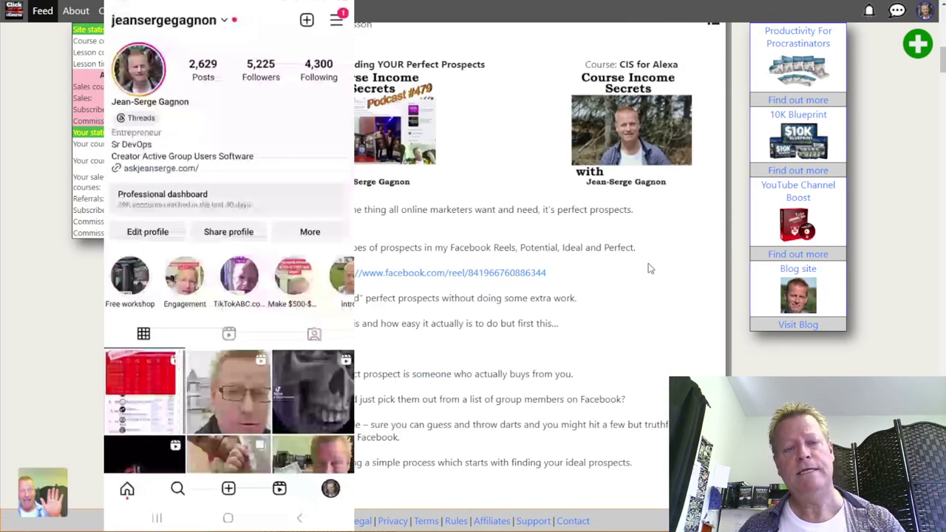
right_click(642, 256)
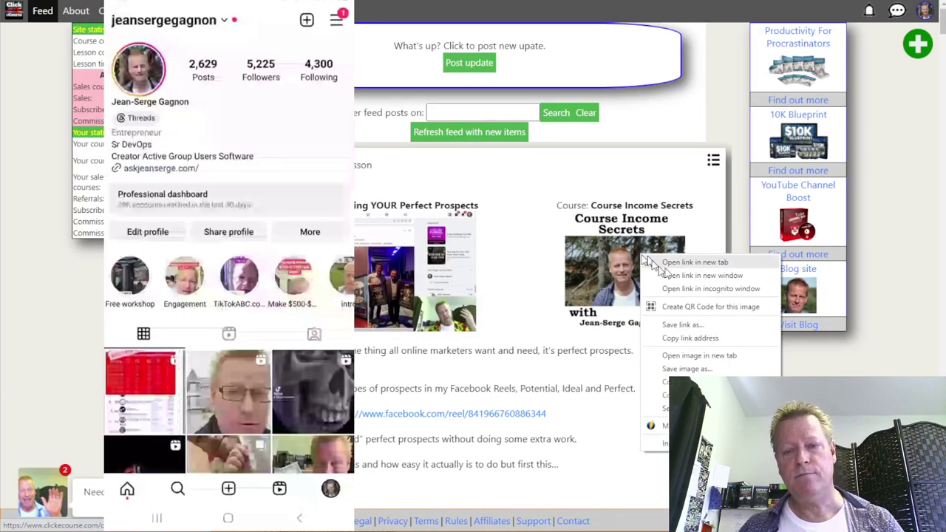
left_click(676, 263)
scroll(598, 260, "down", 10)
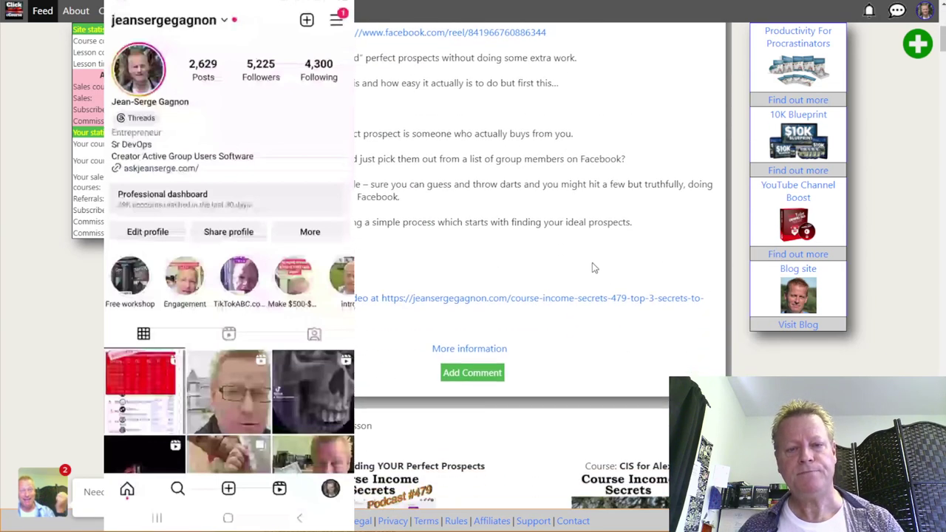
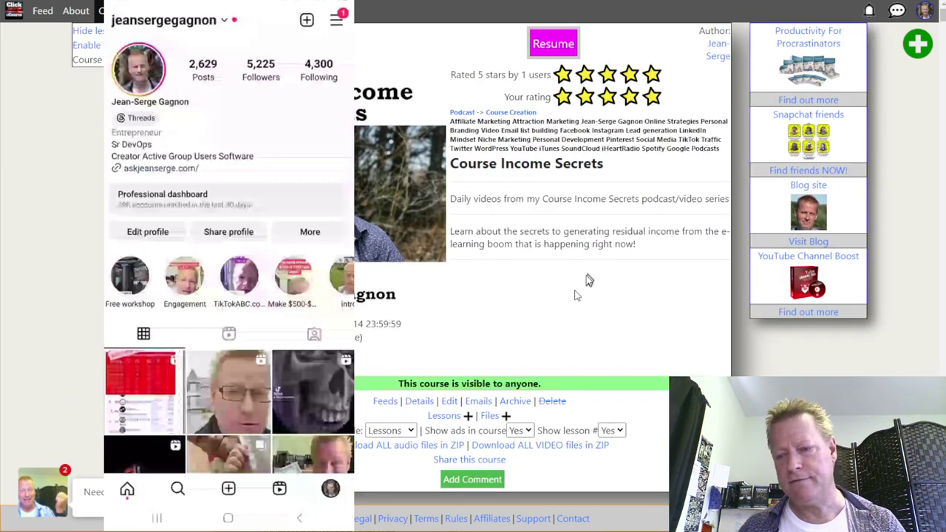
- Start adding a new lesson in both the Course Income Secrets and CIS for Alexa courses
scroll(546, 296, "down", 3)
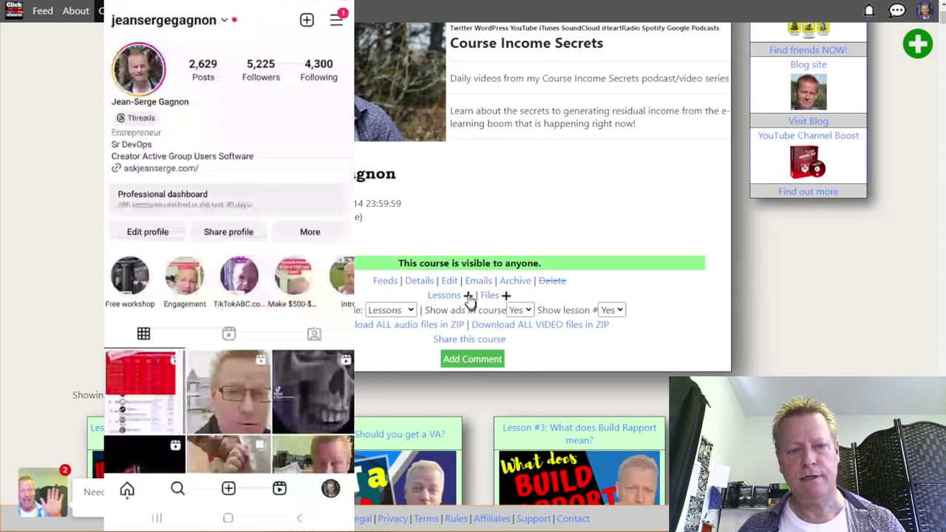
left_click(591, 93)
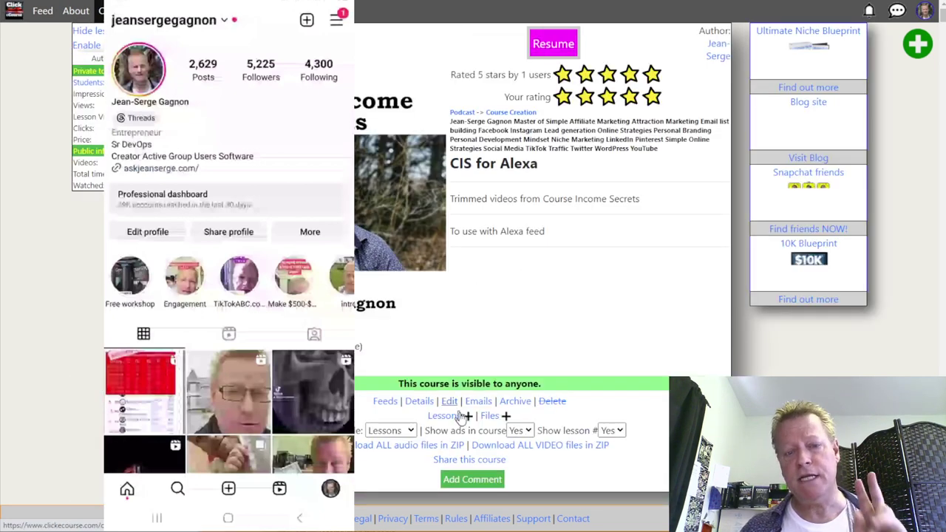
left_click(466, 416)
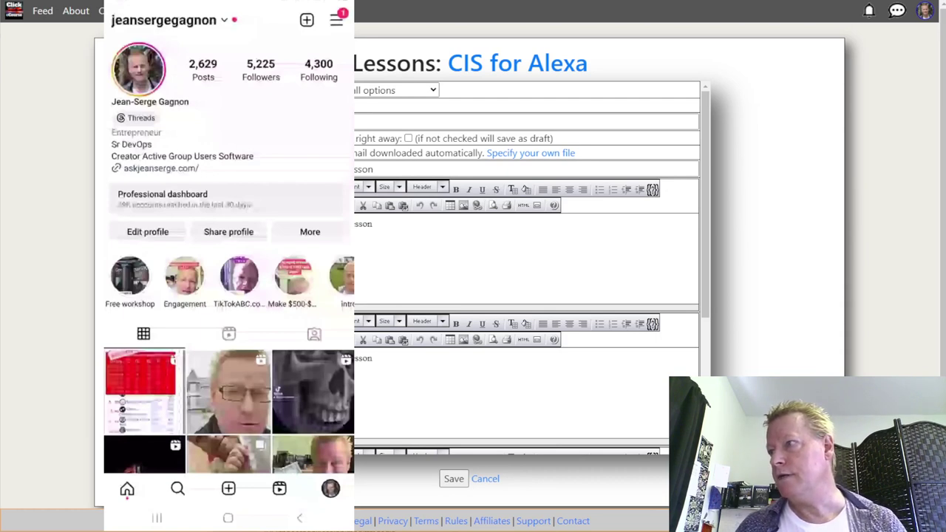
- Enter "What is a Perfect Prospect and How to Find them?" as the title of the new lesson in both courses
left_click(382, 169)
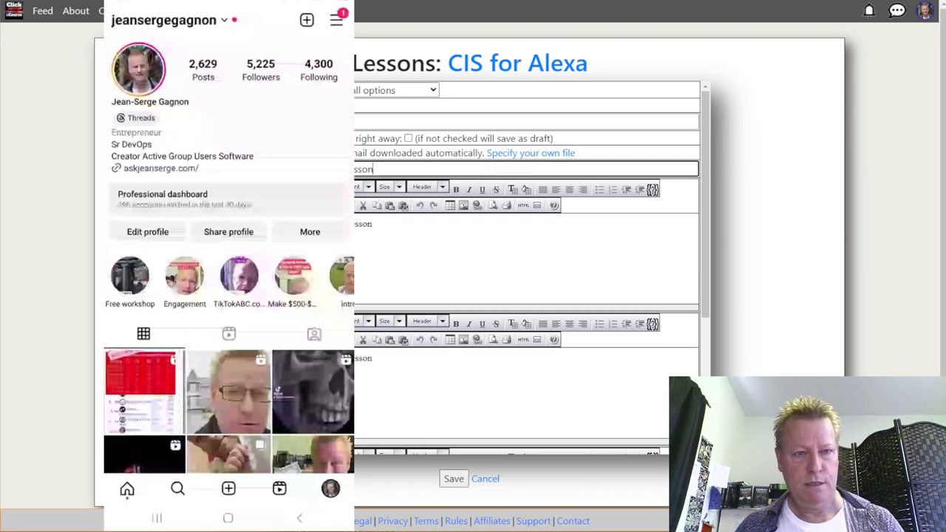
type("a Perfect Prospect and How to Find them?")
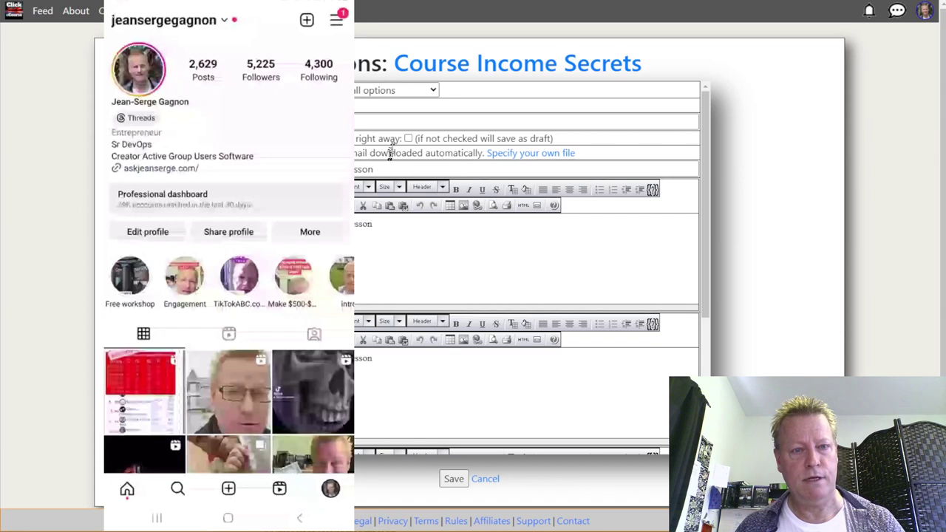
left_click(387, 169)
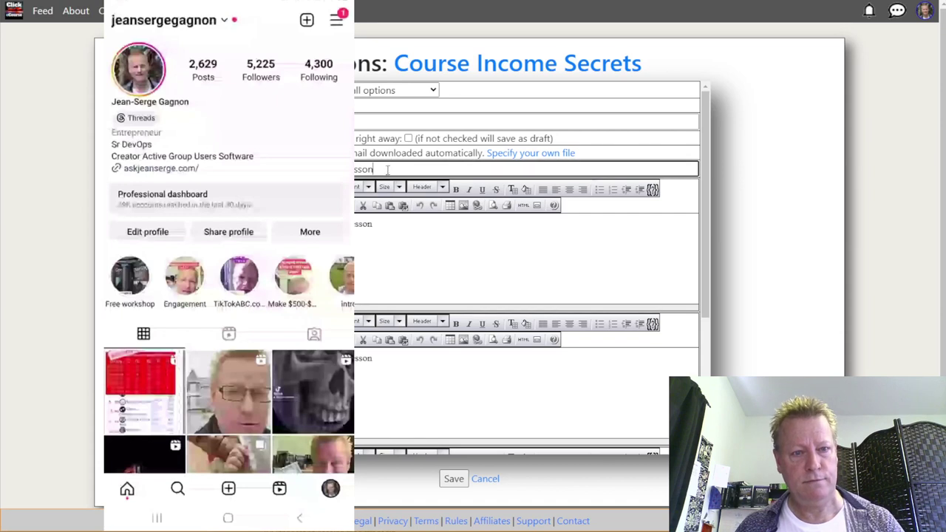
type("s a Perfect Prospect and How to Find them?")
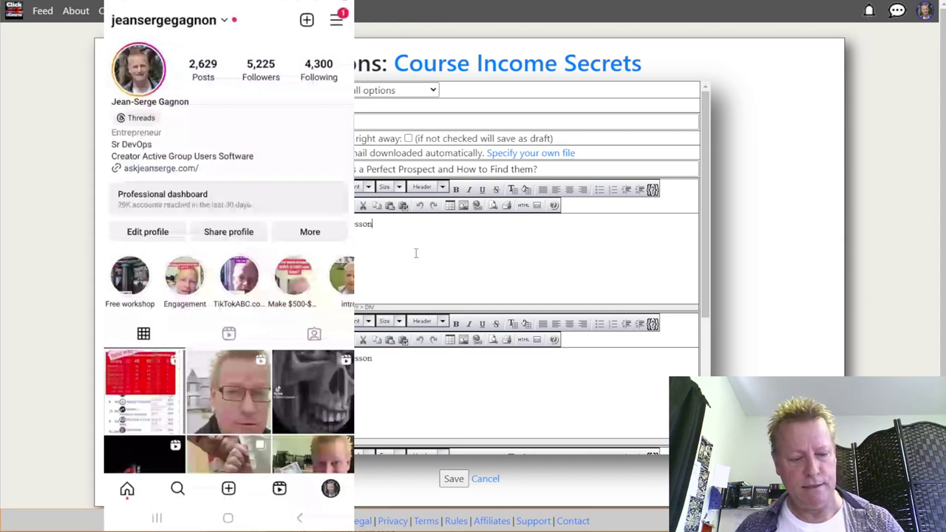
- Paste the opening sentence about marketers needing prospects to make sales as the short description of both lessons
key("ctrl+v")
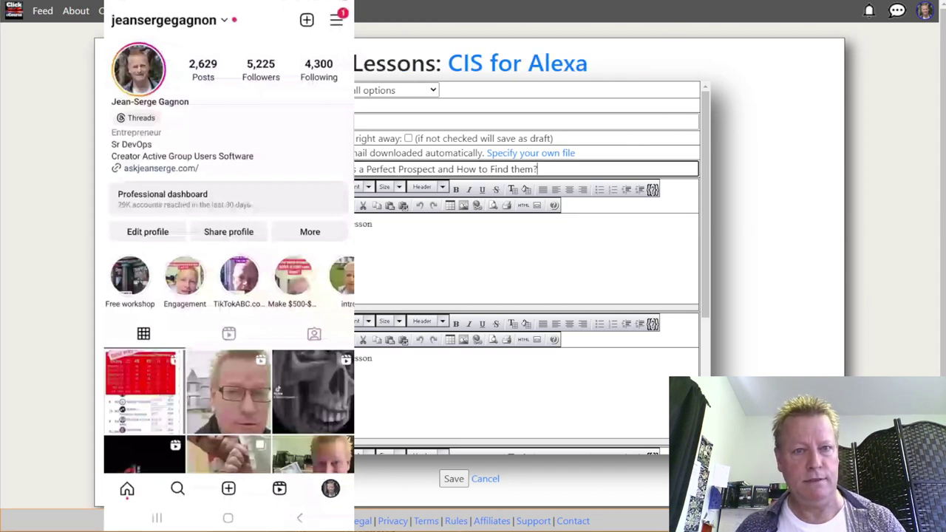
left_click(406, 234)
type("re a network marketer or an affiliate marketer you know you need prospects to make ales.")
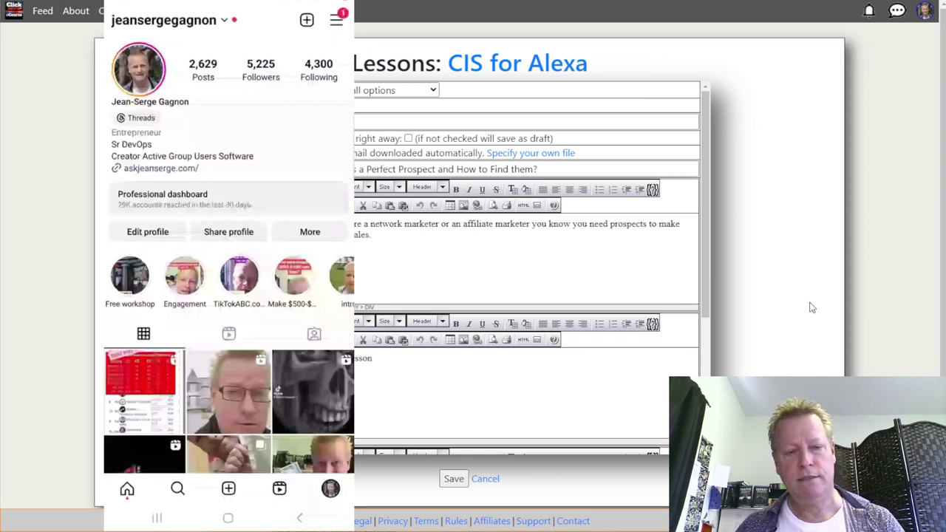
- Paste the full episode text into the CIS for Alexa lesson and hyperlink its longer-video line to the #480 blog page in a new tab
left_click(429, 409)
key("ctrl+v")
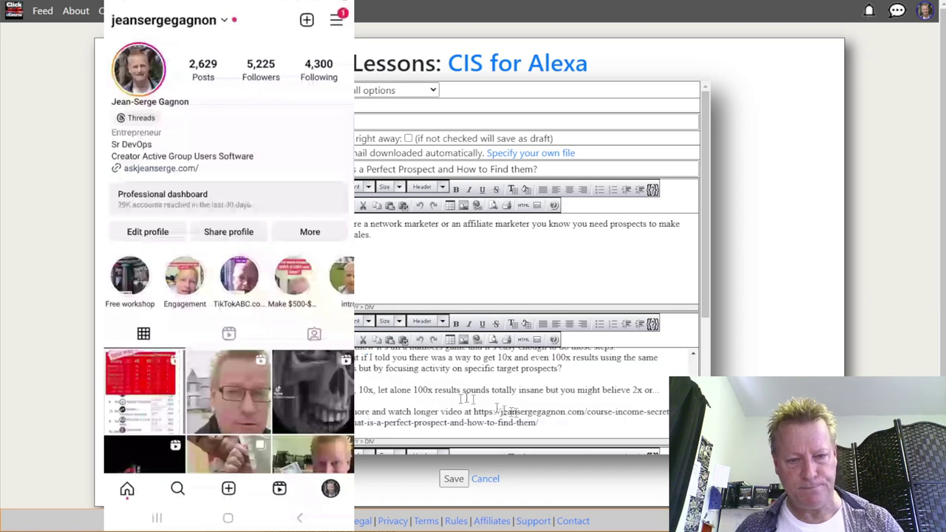
left_click_drag(538, 422, 475, 410)
key("ctrl+c")
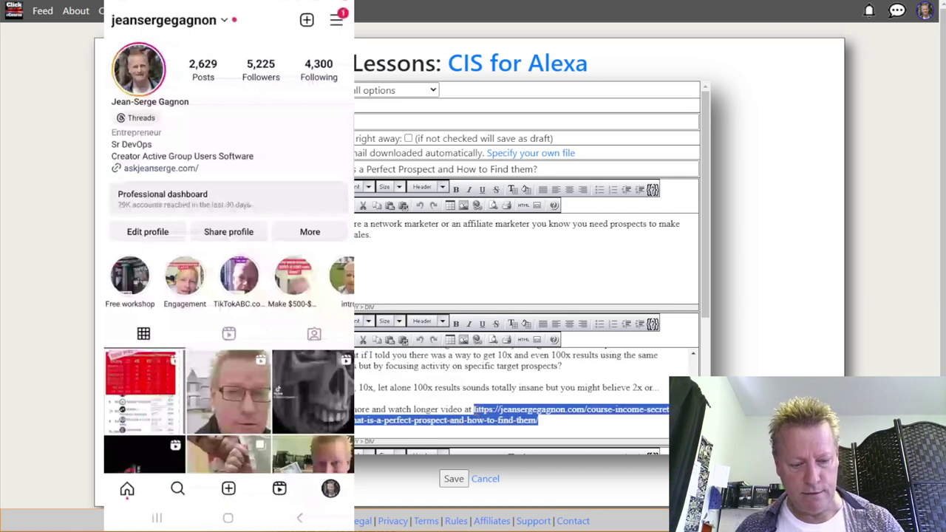
left_click(545, 412)
left_click_drag(559, 420, 354, 406)
left_click(476, 339)
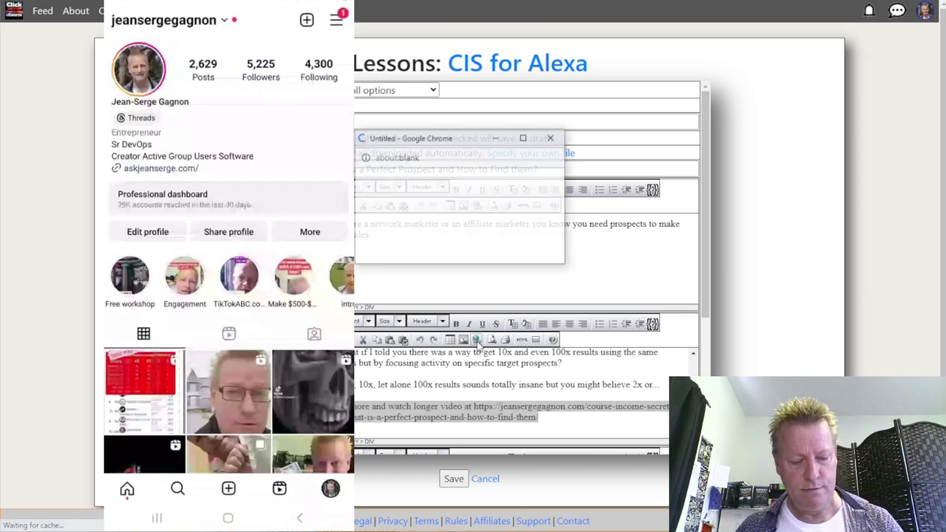
key("ctrl+v")
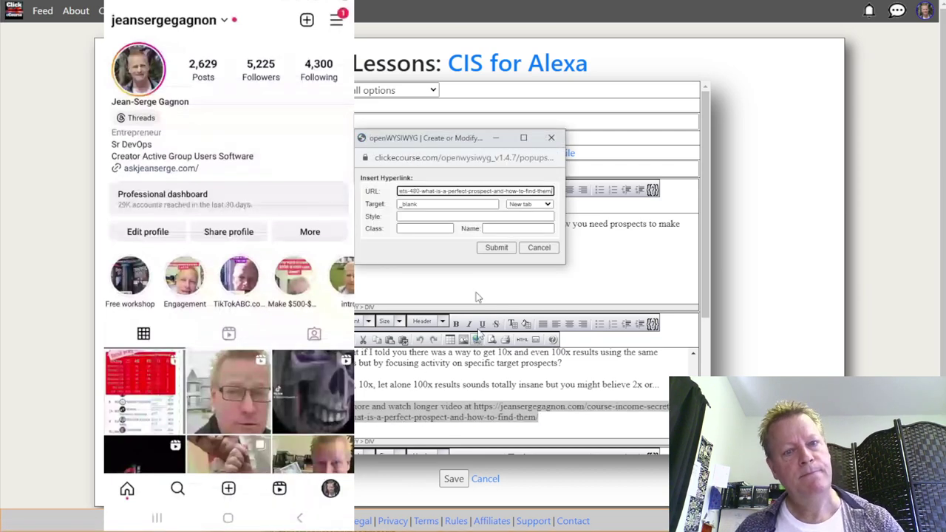
left_click(492, 247)
- Copy the full linked text from the CIS for Alexa lesson into the same field of the Course Income Secrets lesson
scroll(561, 374, "down", 5)
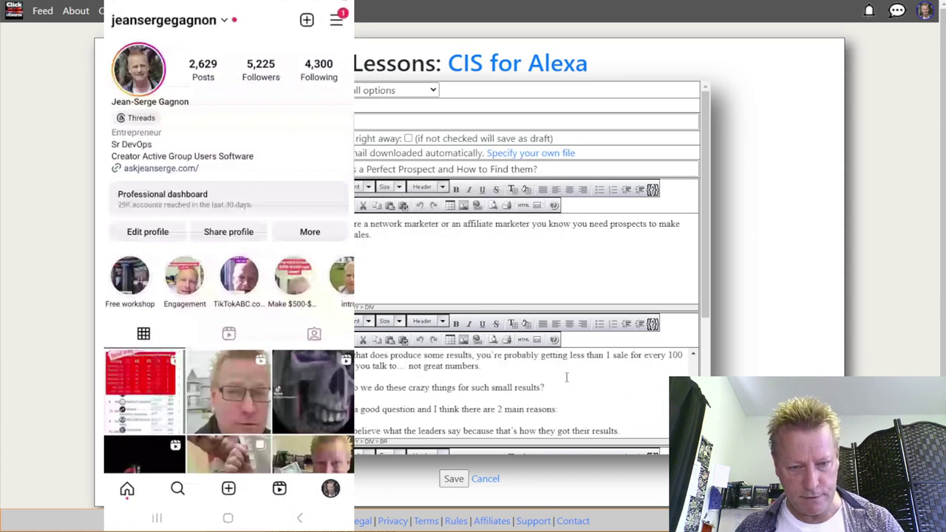
key("ctrl+a")
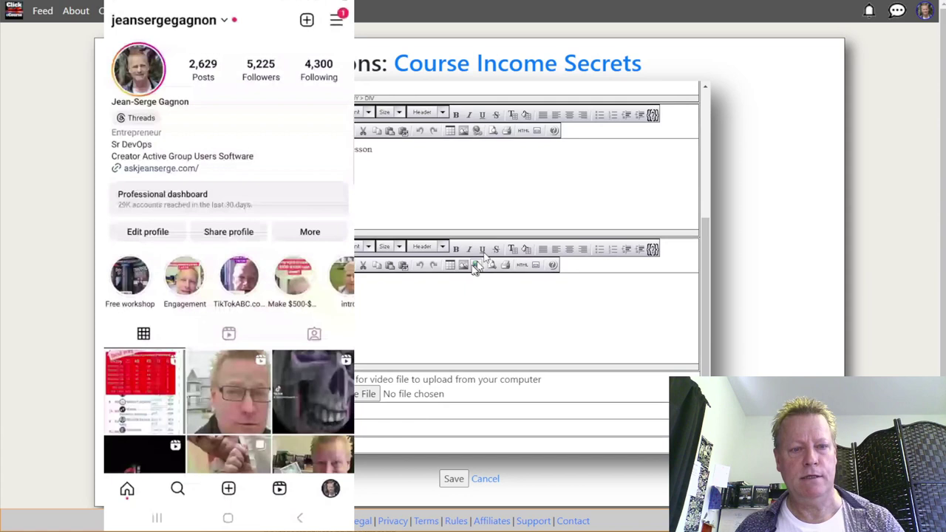
key("ctrl+v")
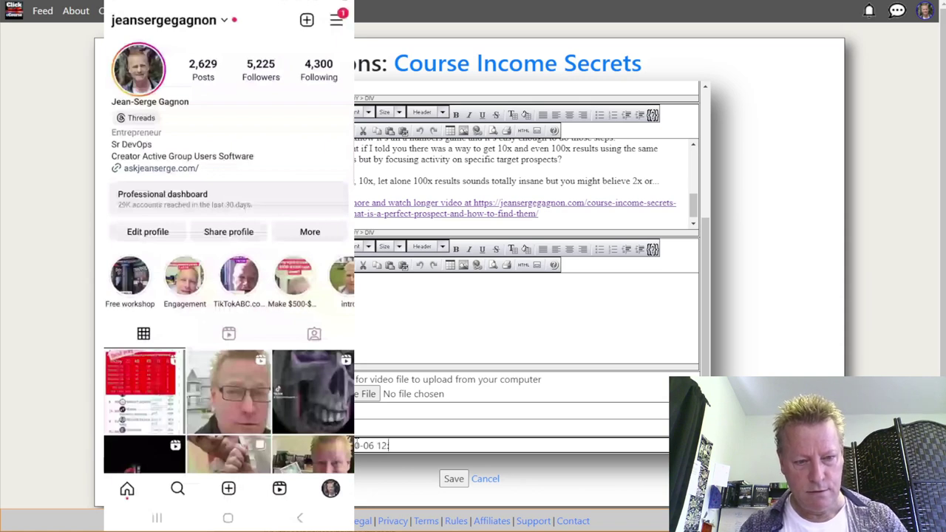
- Set the Course Income Secrets lesson's date to October 6 at 12:30, attach the fullplusintro.mp4 video and save the lesson
type("0")
key("ctrl+a")
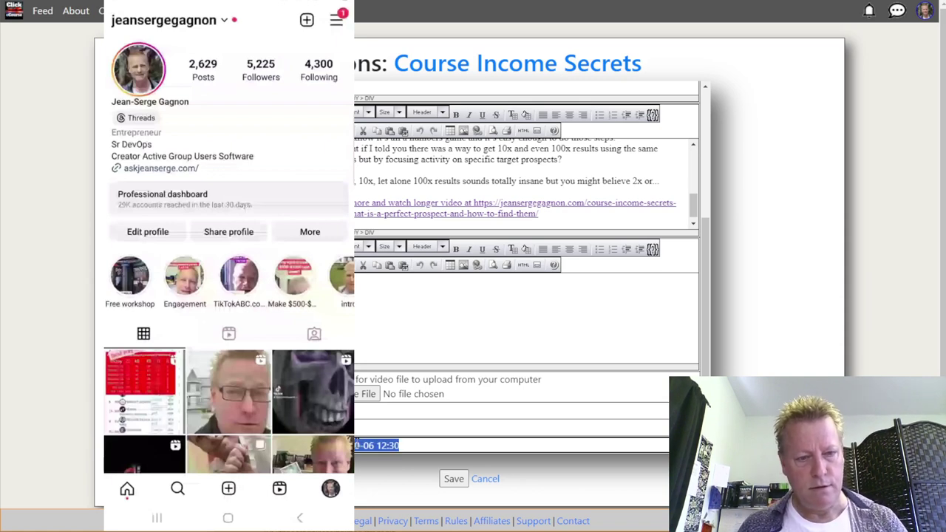
left_click(388, 318)
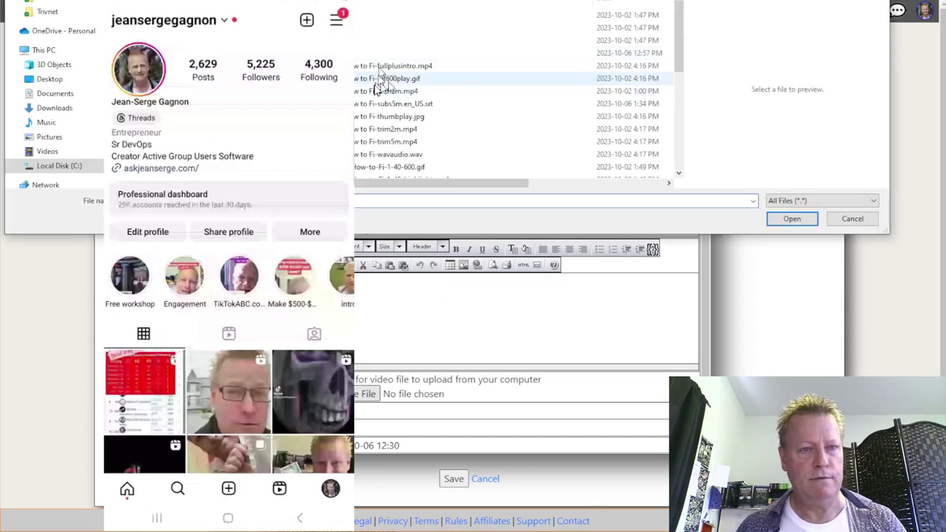
double_click(391, 65)
left_click(454, 478)
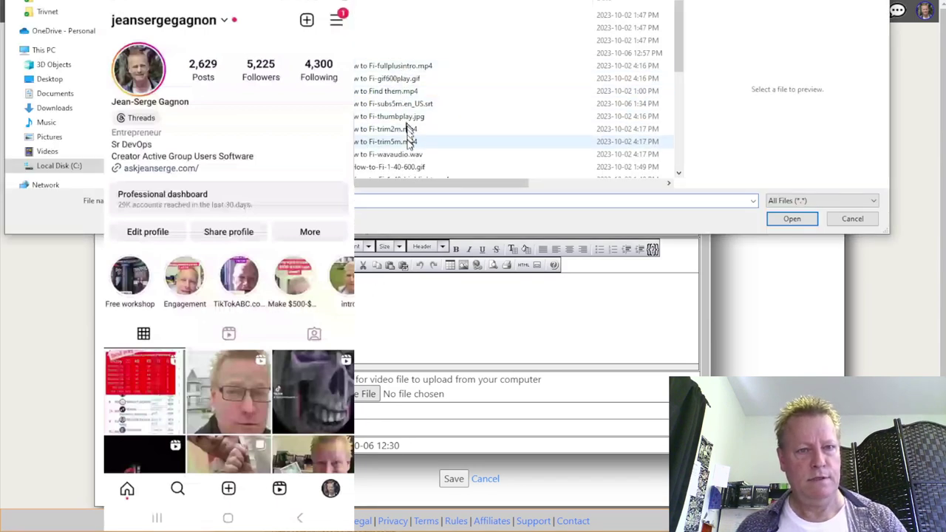
- Attach the trim5m.mp4 video to the CIS for Alexa lesson and save the lesson
double_click(405, 144)
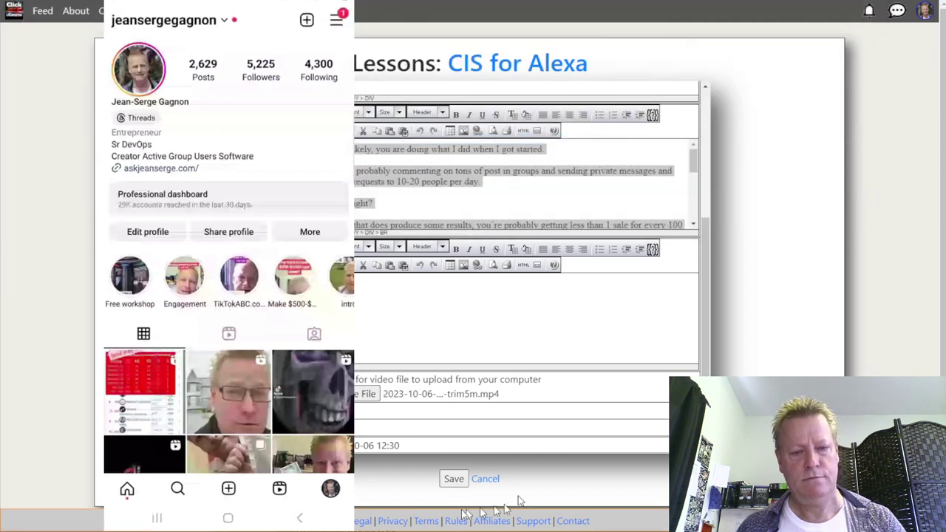
left_click(451, 481)
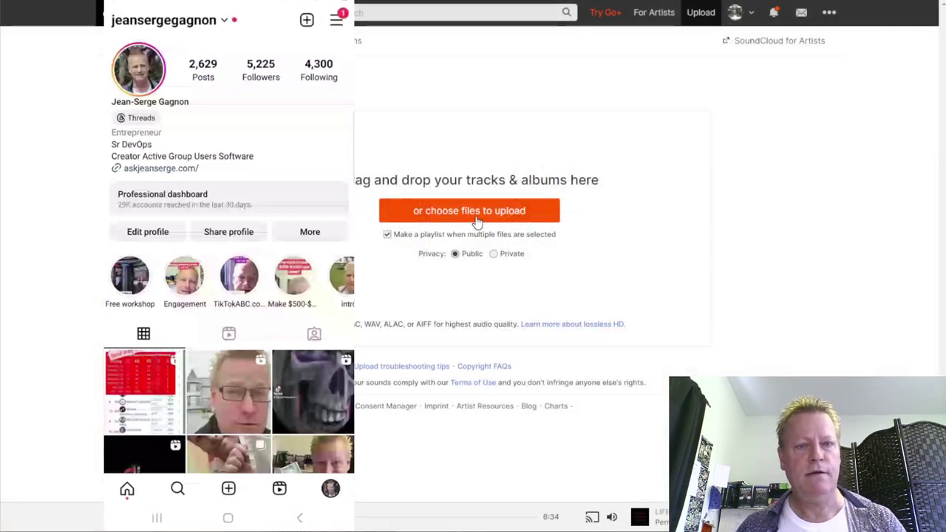
- Upload the episode's wavaudio.wav file as a new public track on SoundCloud
left_click(480, 219)
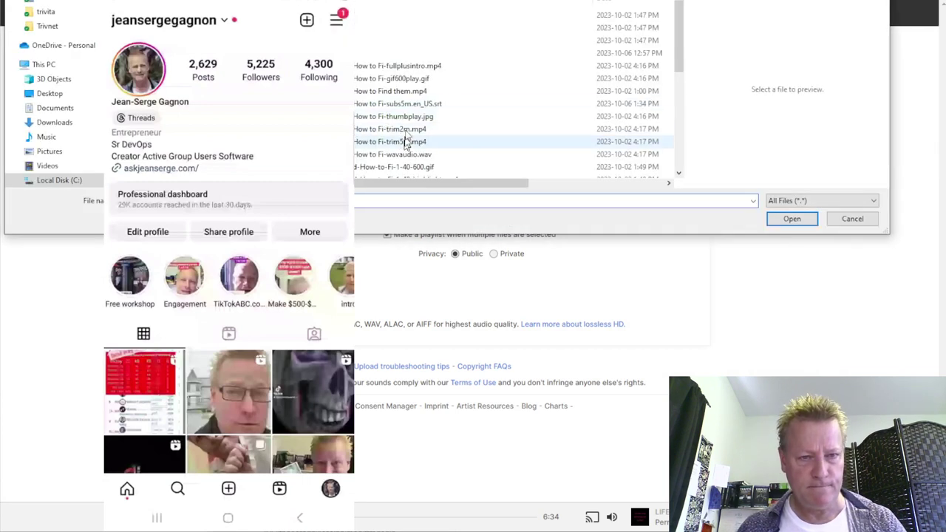
double_click(402, 155)
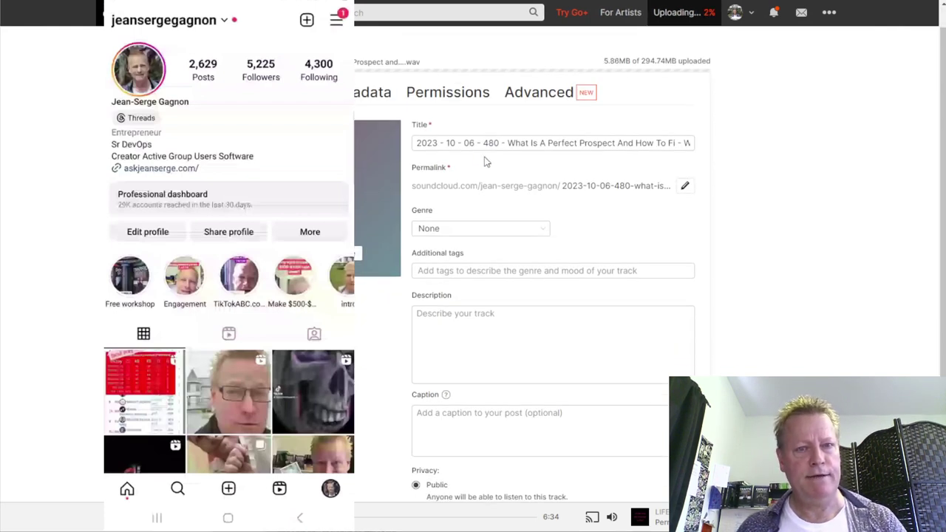
- Add the episode's image as the track artwork and set the title to "#480 - What is a Perfect Prospect and How to Find them?"
left_click(392, 222)
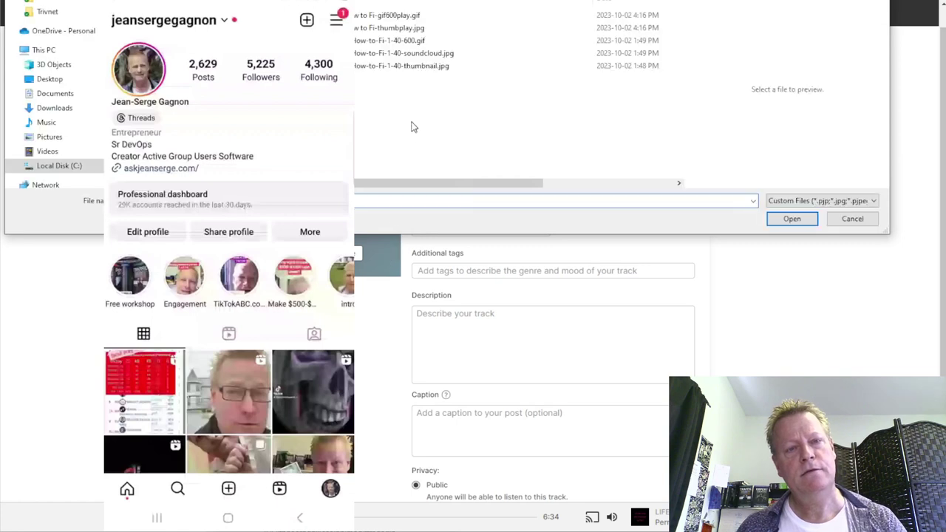
double_click(439, 65)
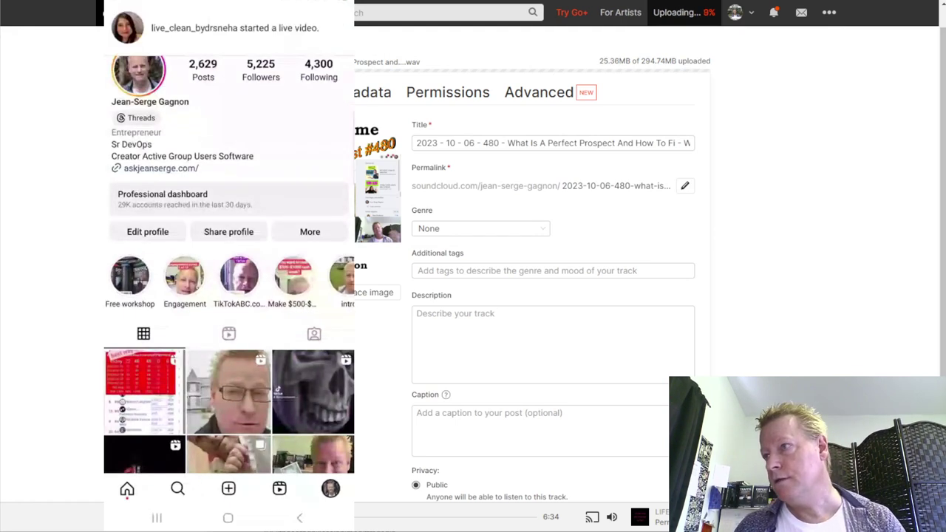
left_click(508, 144)
key("ctrl+a")
type("#480 - What is a Perfect Prospect and How to Find them?")
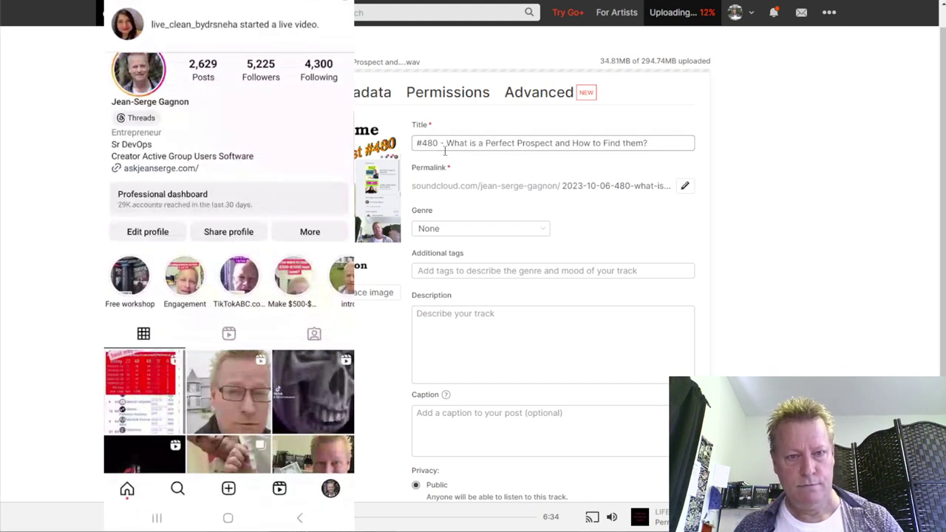
- Copy the track title without the episode number into the release title of the metadata
left_click_drag(445, 145, 649, 145)
key("ctrl+c")
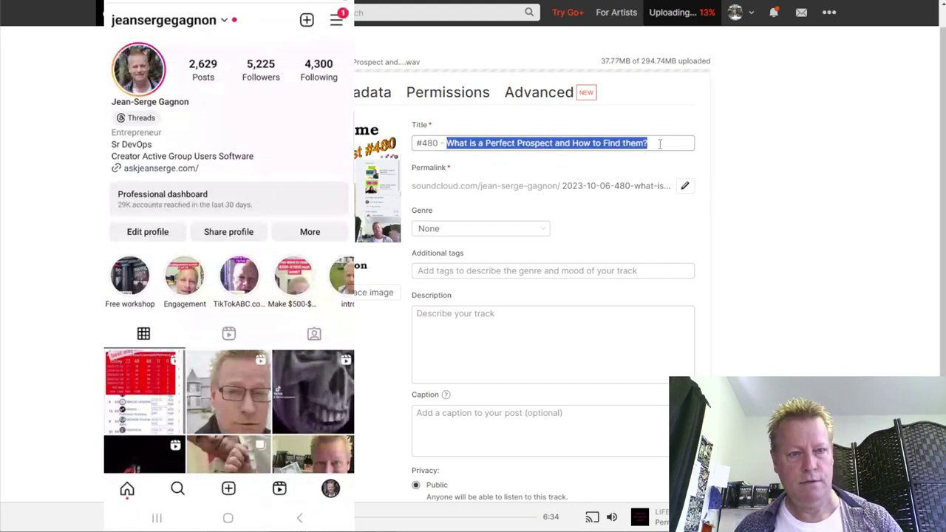
left_click(370, 92)
left_click(560, 180)
key("ctrl+v")
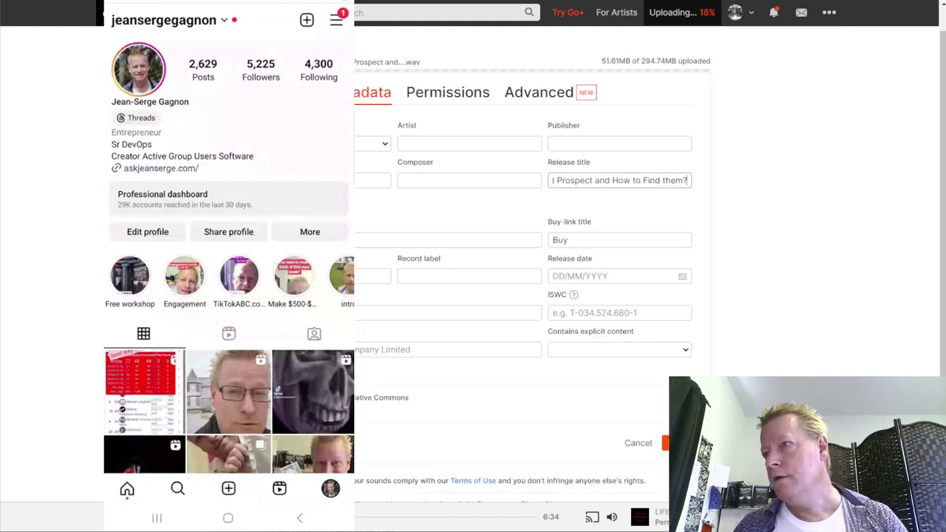
key("Home")
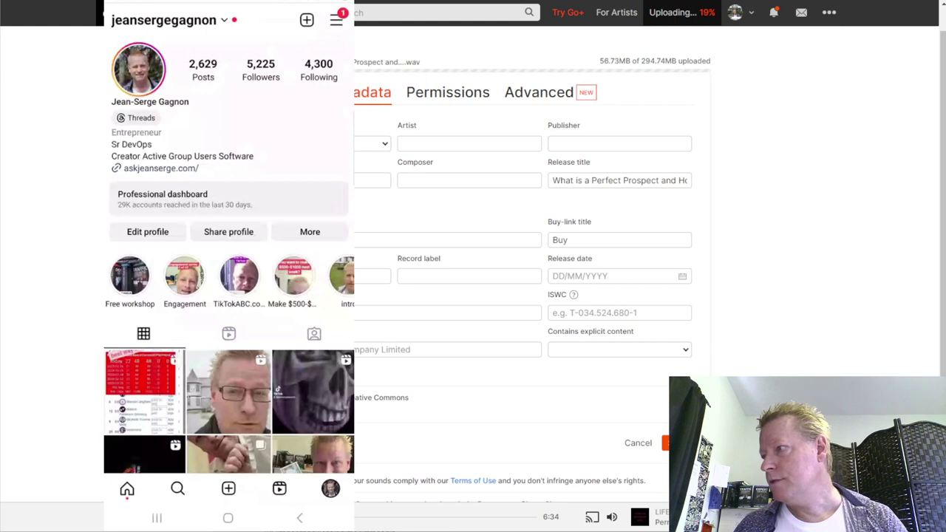
- Paste the full episode text, including the READ MORE and WATCH VIDEO link, into the track's description
left_click(270, 92)
left_click(475, 316)
key("ctrl+v")
- Copy the blog post URL from the end of the description into the track's buy link
left_click_drag(602, 378, 413, 364)
key("ctrl+c")
left_click(373, 91)
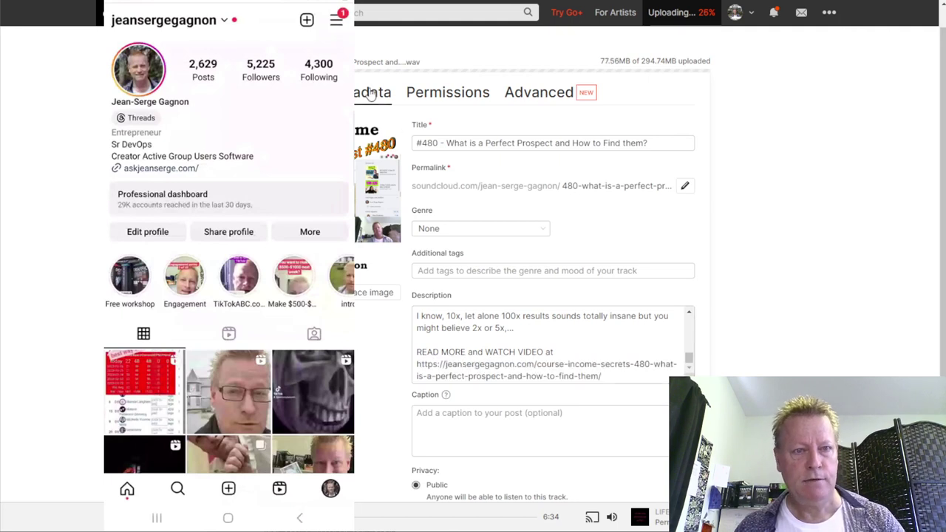
left_click(365, 243)
key("ctrl+v")
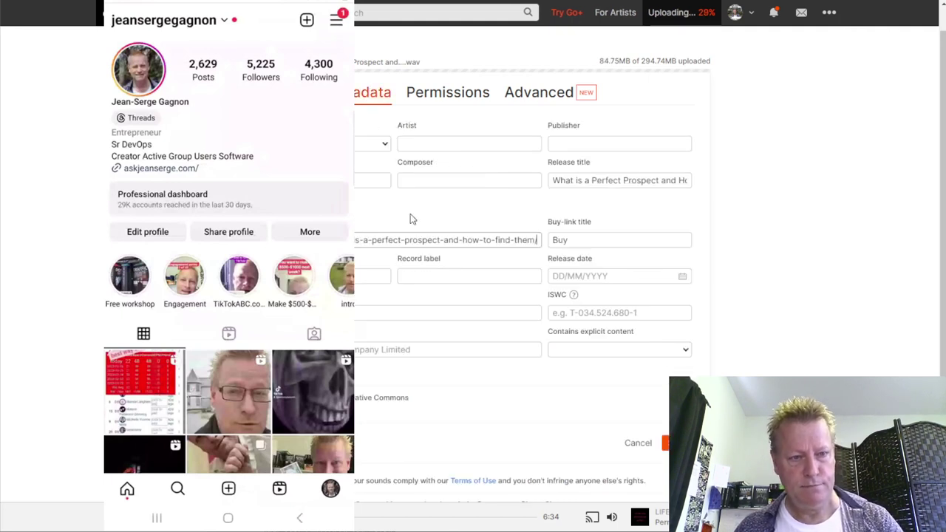
- Set the track's genre to Business
left_click(270, 92)
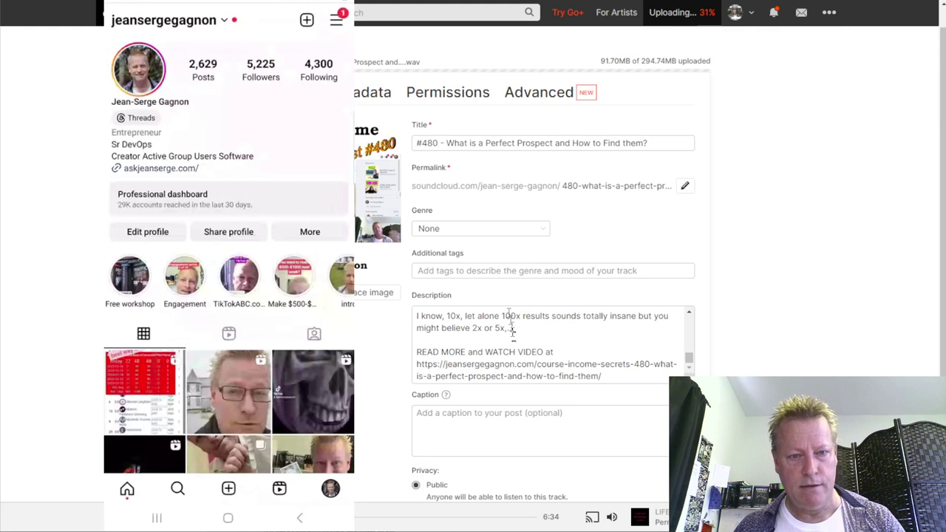
left_click(481, 230)
scroll(471, 288, "down", 10)
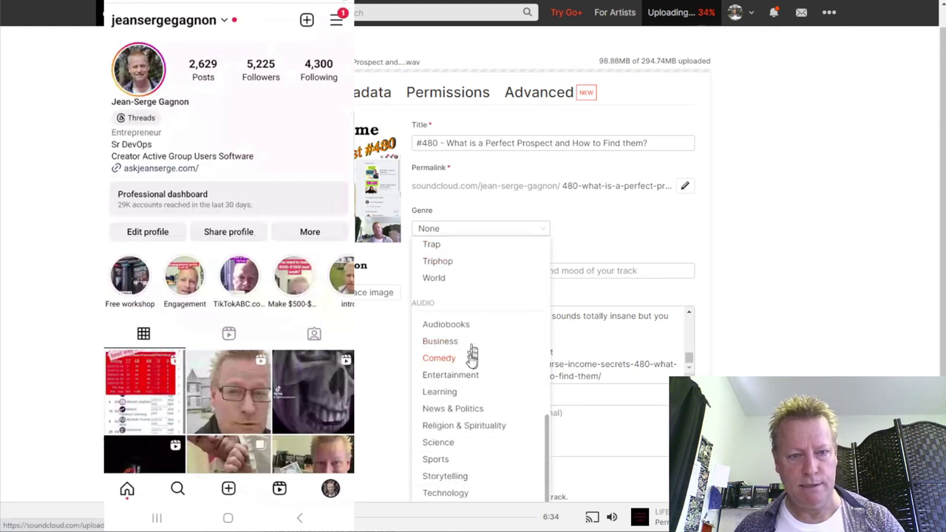
left_click(452, 340)
- Copy the description's opening sentences into the caption, trimming the end of the last sentence and closing it with "..."
scroll(608, 375, "up", 6)
left_click_drag(636, 351, 415, 318)
key("ctrl+c")
left_click(462, 413)
key("ctrl+v")
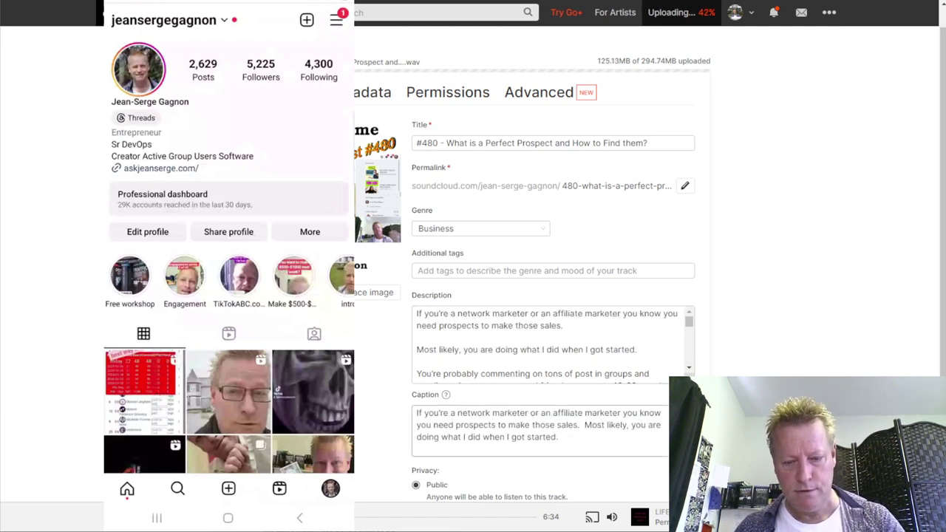
key("BackSpace")
key("BackSpace")
key("BackSpace")
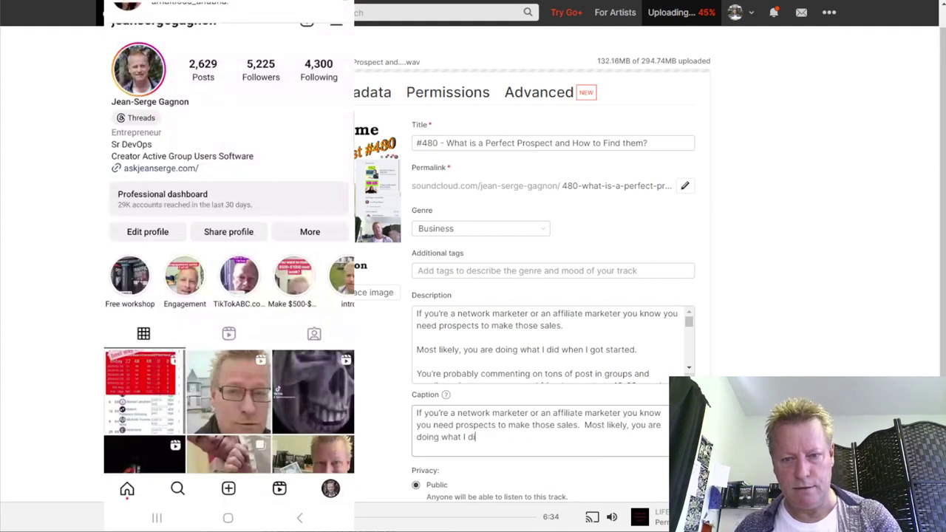
key("BackSpace")
type("...")
- Enter the creator's full name as both artist and composer in the metadata
left_click(372, 91)
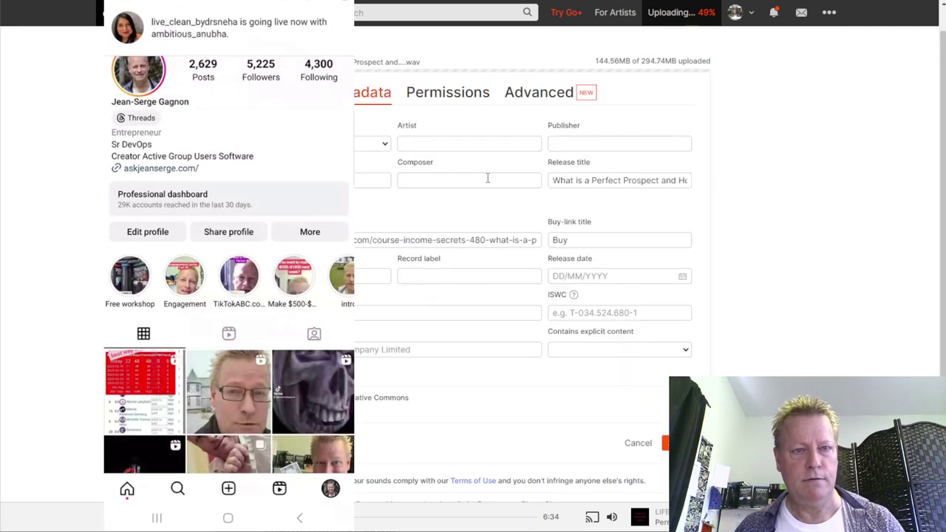
left_click(459, 145)
type("Jean-Serge Gag")
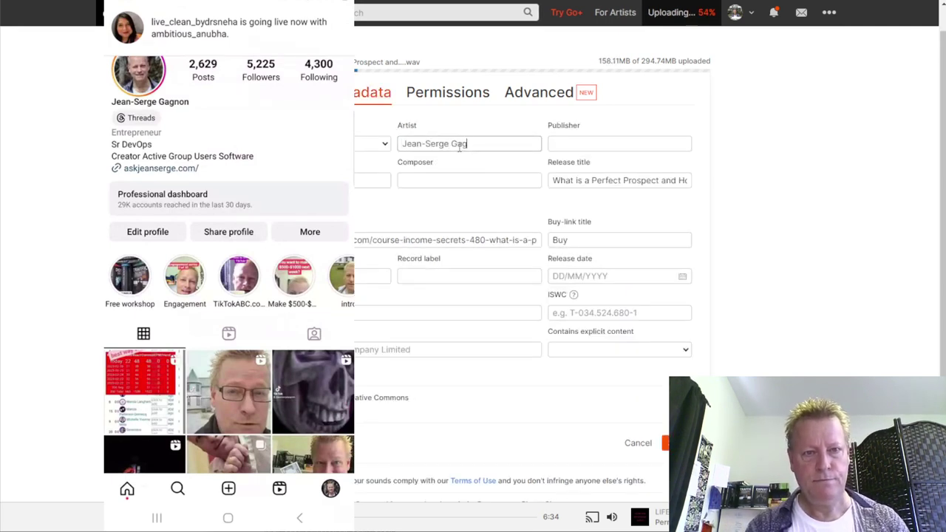
key("ctrl+a")
key("ctrl+c")
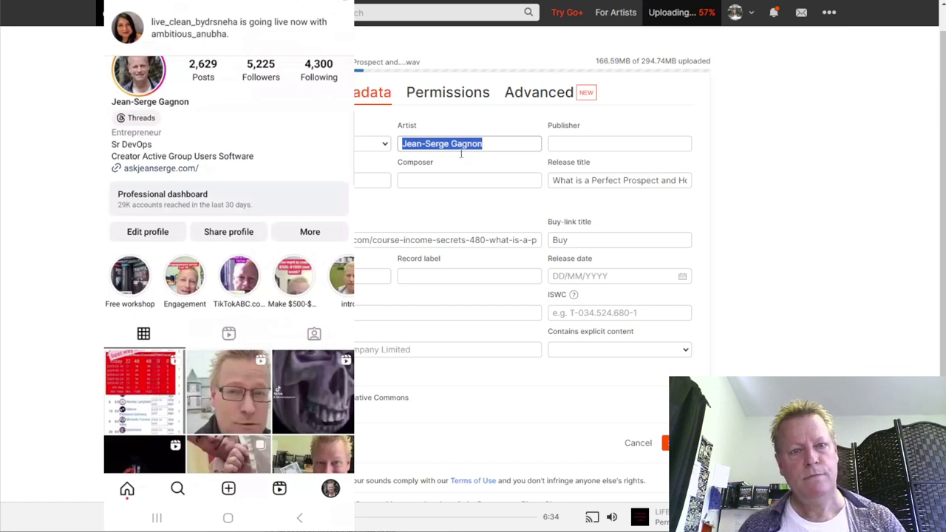
left_click(469, 180)
key("ctrl+v")
- Set the publisher to Course Income Secrets and the buy-link title to Blog
left_click(590, 142)
type("C")
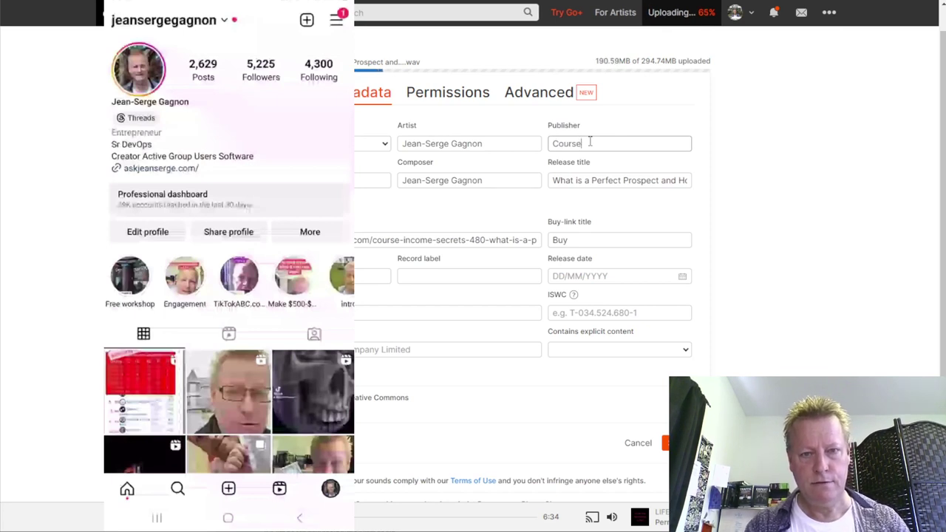
type("ourse Income ")
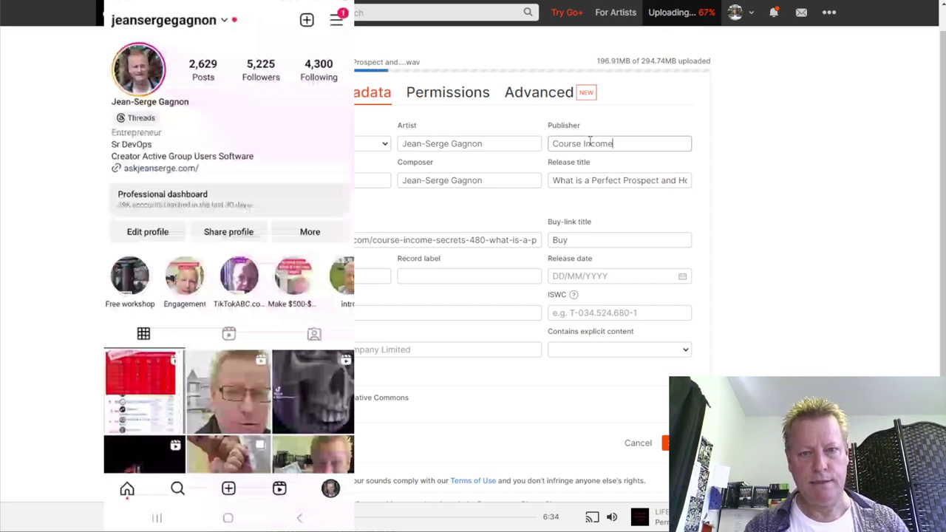
type("Se")
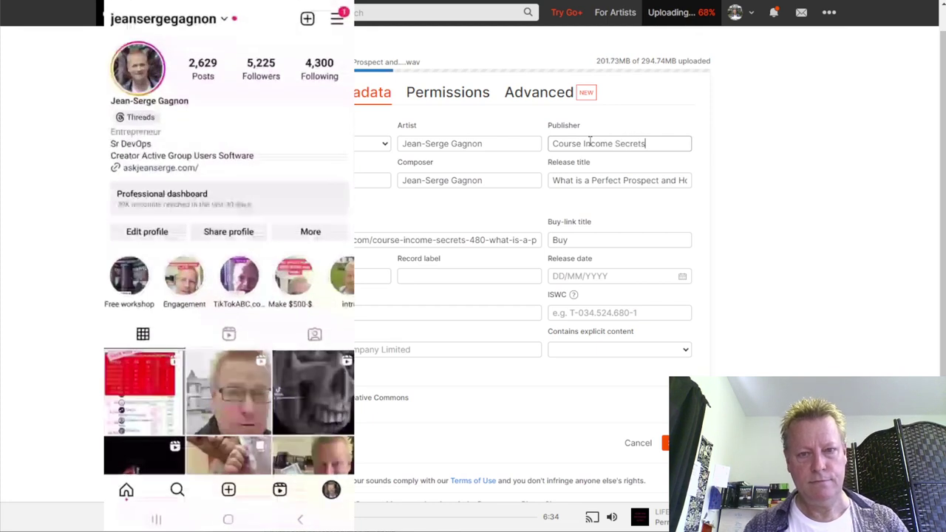
type("crets")
key("ctrl+a")
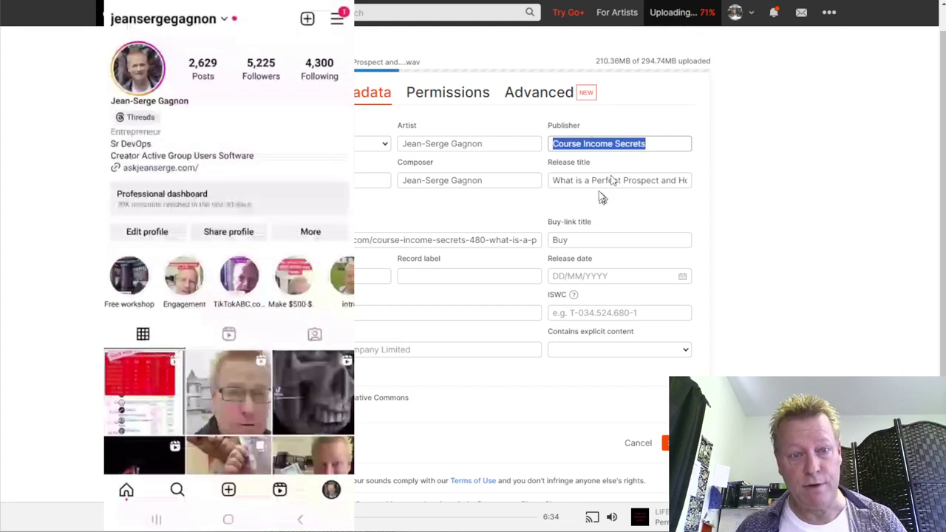
left_click(358, 274)
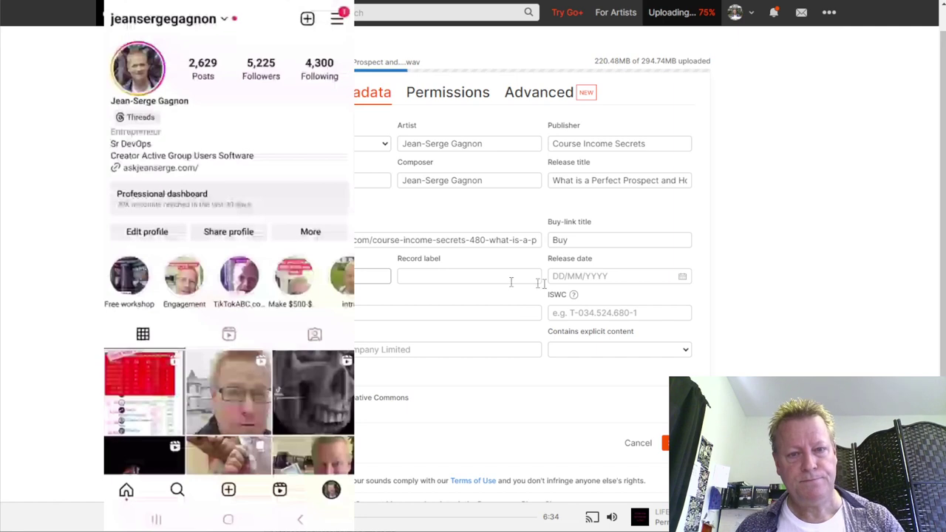
left_click(592, 244)
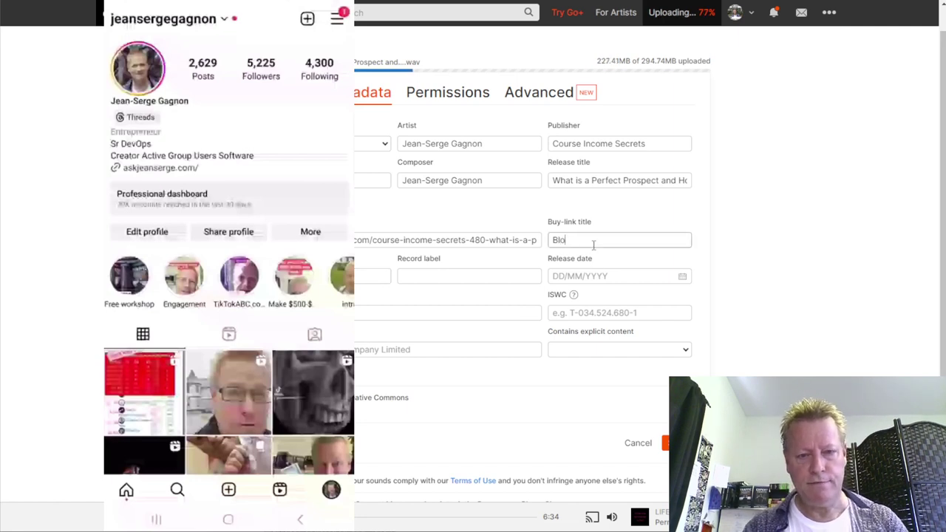
- Try to set the track's release date to 06/10/2023
left_click(629, 275)
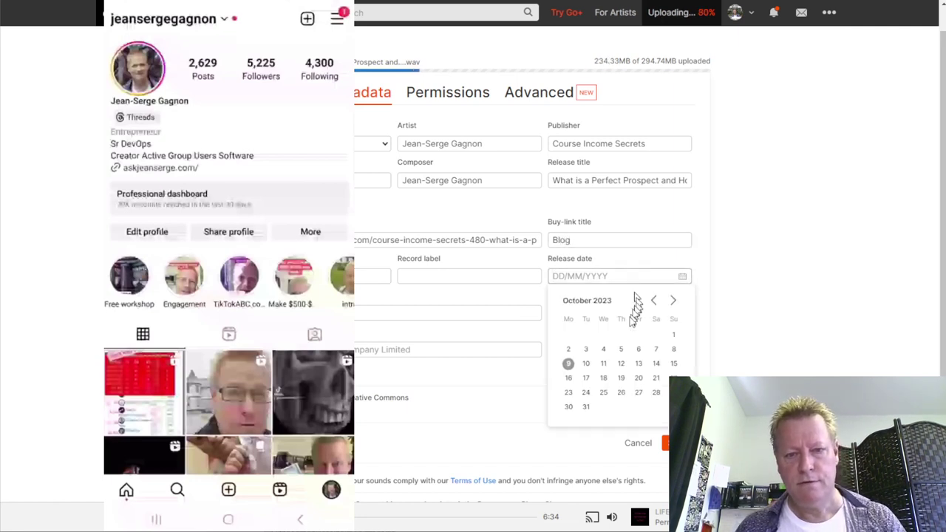
left_click(656, 350)
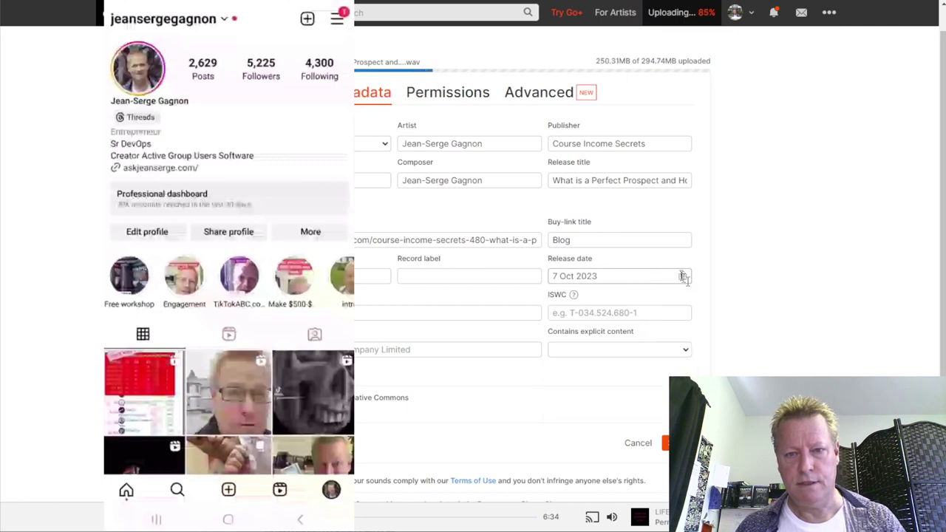
key("BackSpace")
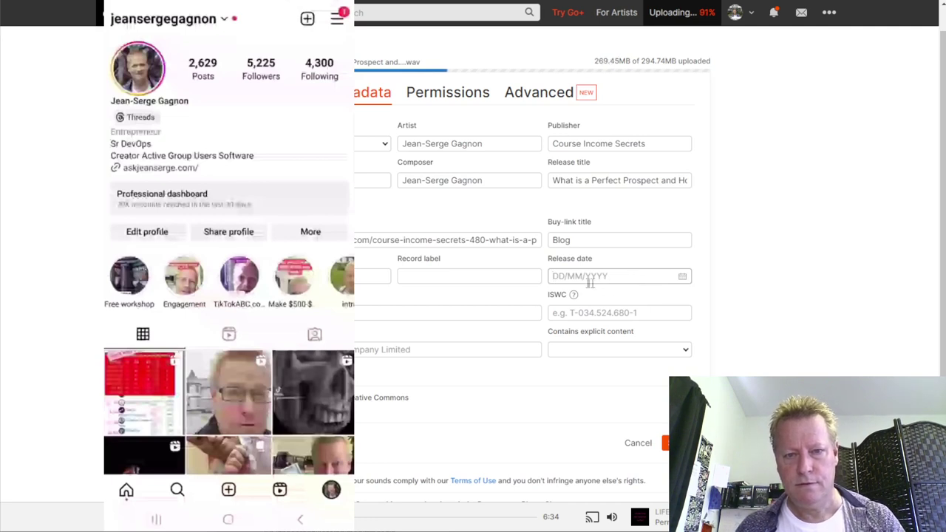
type("06/0")
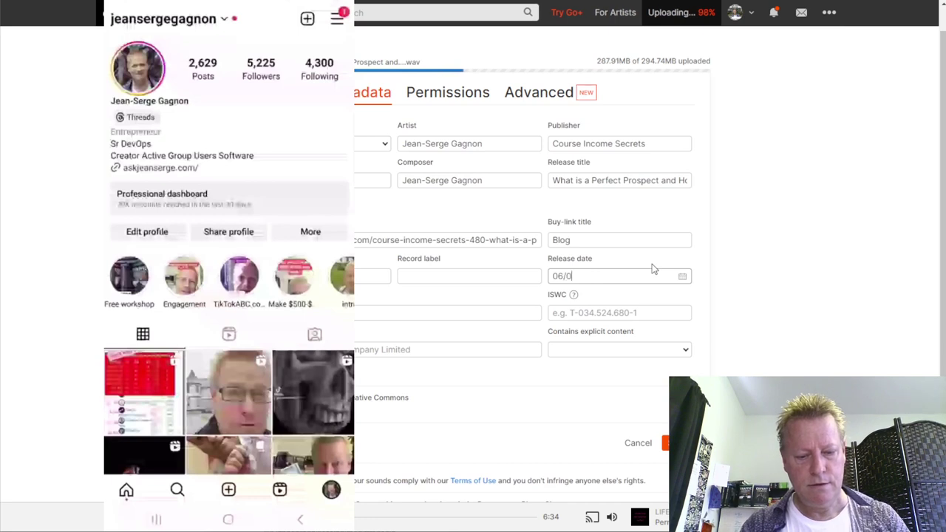
type("9")
key("BackSpace")
key("BackSpace")
type("1-0")
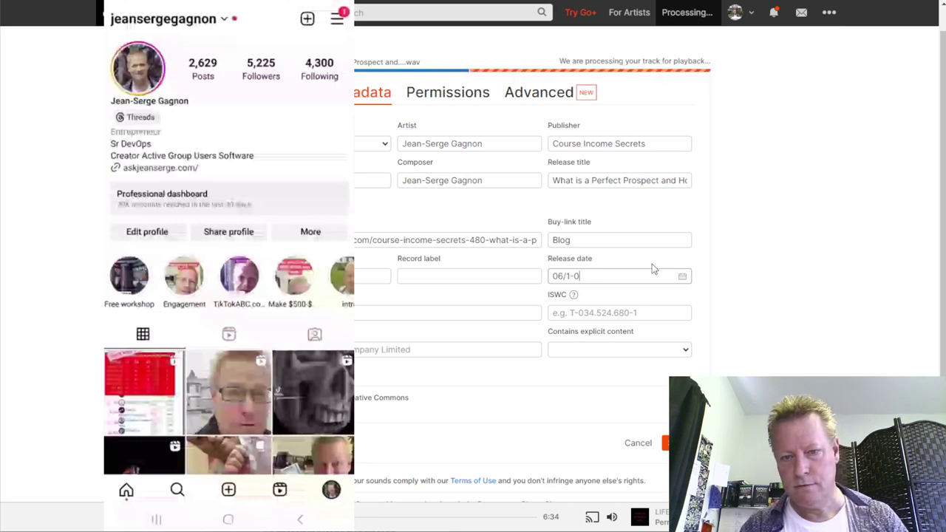
key("BackSpace")
key("BackSpace")
type("0/2023")
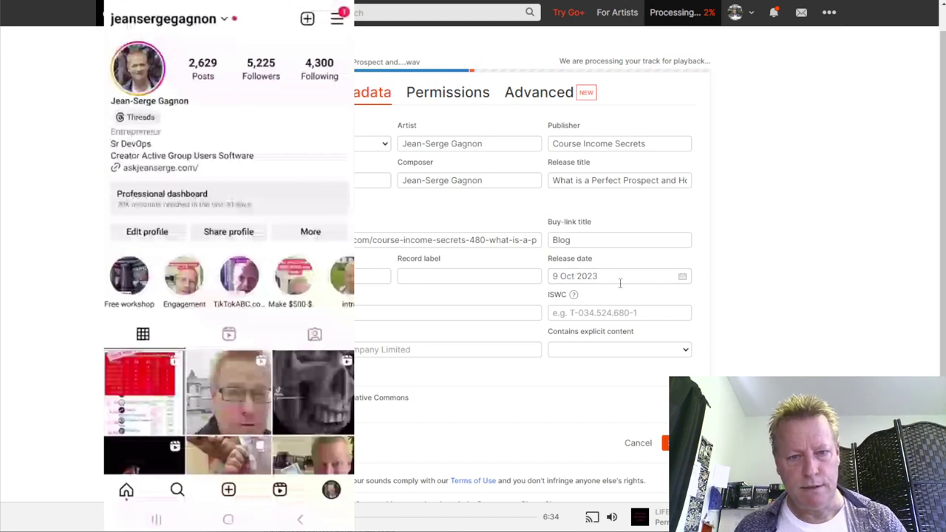
- Set the track's explicit content option to No
left_click(605, 351)
left_click(577, 384)
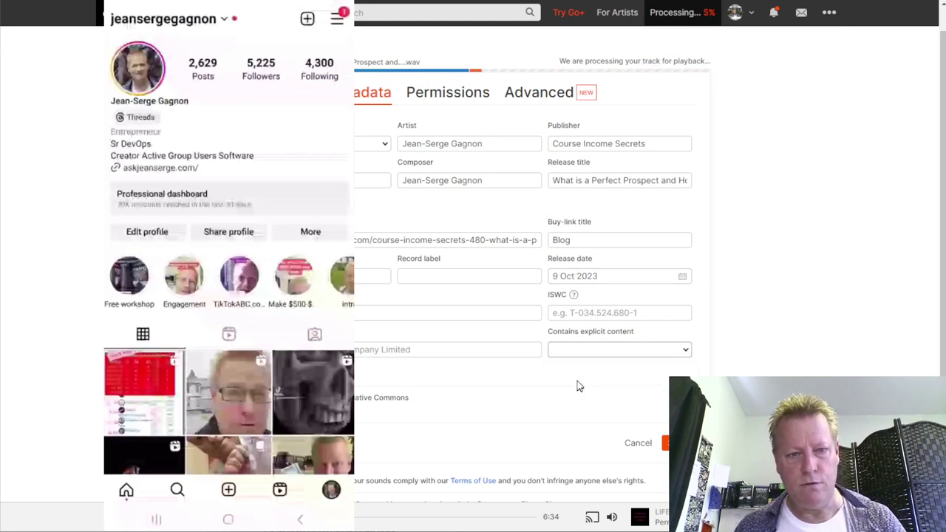
left_click(347, 180)
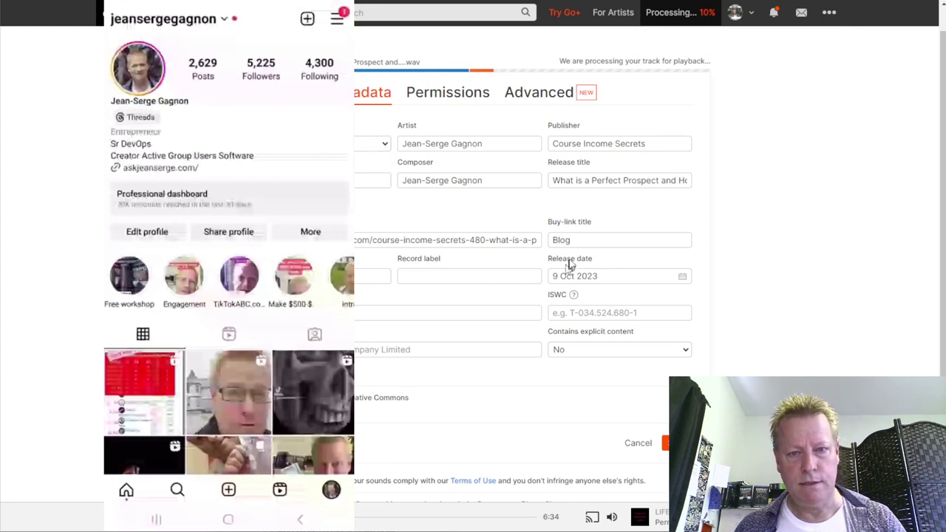
- License the track under Creative Commons with the Noncommercial and Share Alike conditions turned off
scroll(404, 415, "down", 1)
left_click(342, 313)
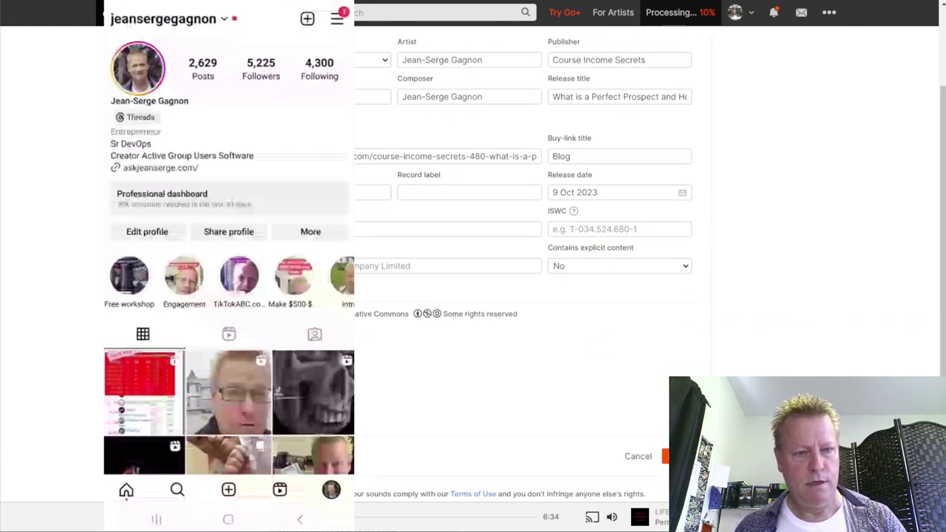
left_click(396, 373)
left_click(654, 382)
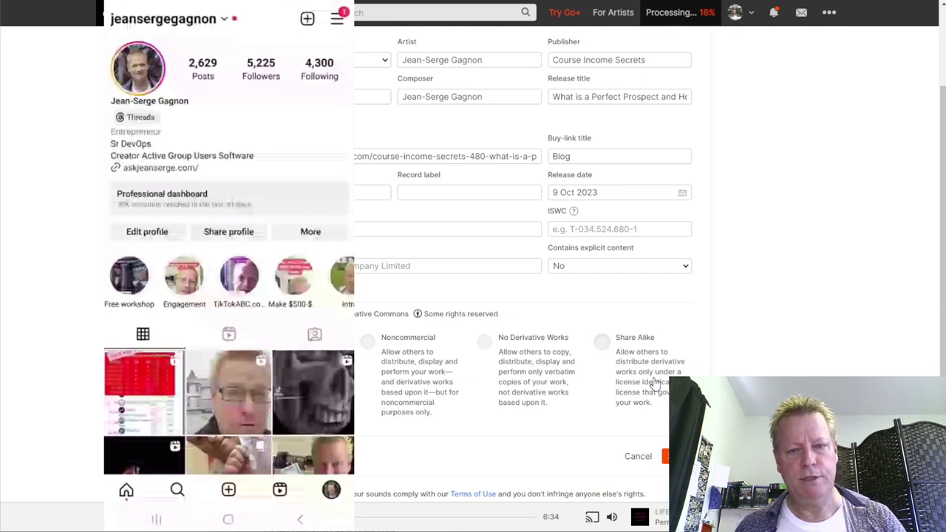
- Check the track's permissions and save the track
scroll(439, 126, "up", 2)
left_click(435, 123)
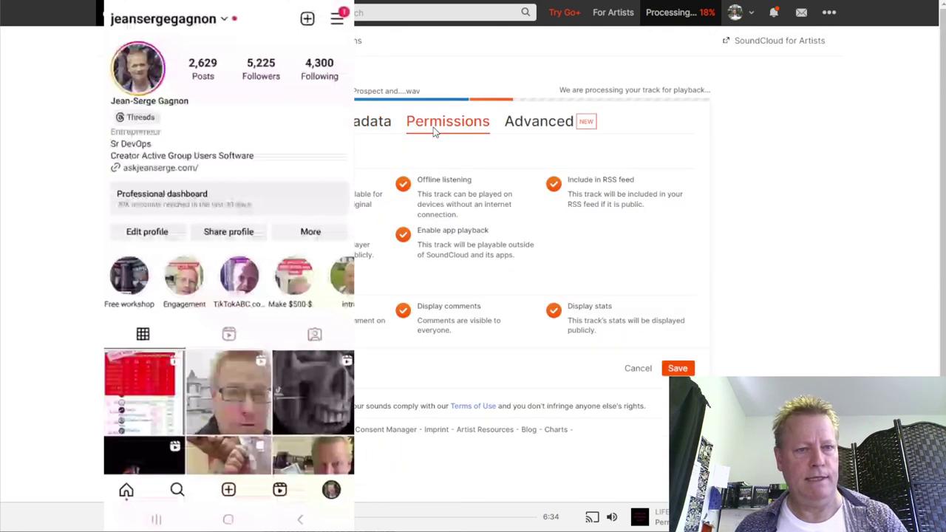
left_click(677, 368)
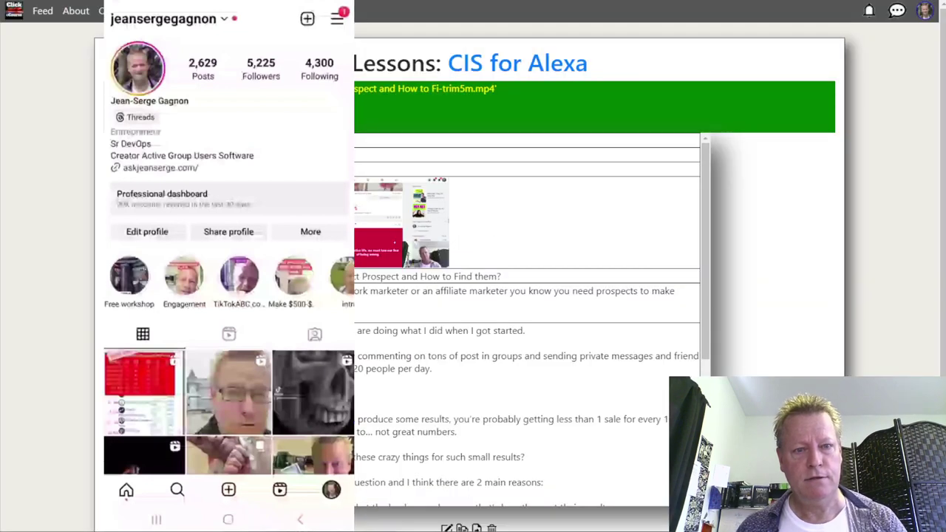
- Set the CIS for Alexa lesson to post in feed without notifying students, choose the How-to-Fi-1-40-soundcloud.jpg image as its thumbnail, and save
scroll(775, 270, "down", 2)
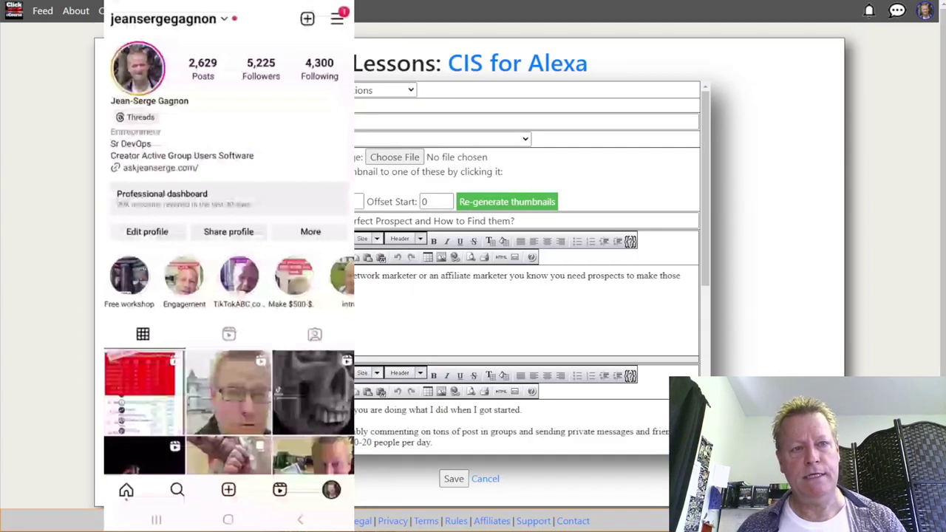
left_click(359, 139)
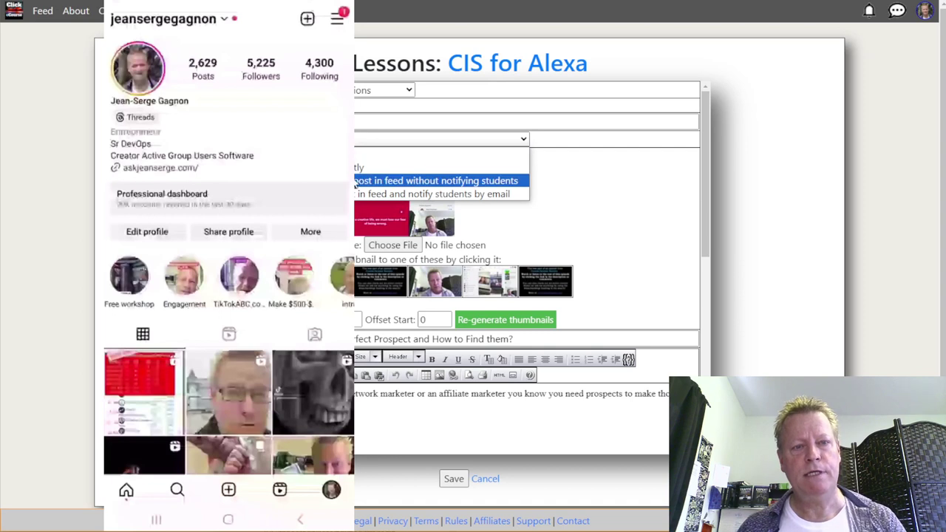
left_click(404, 183)
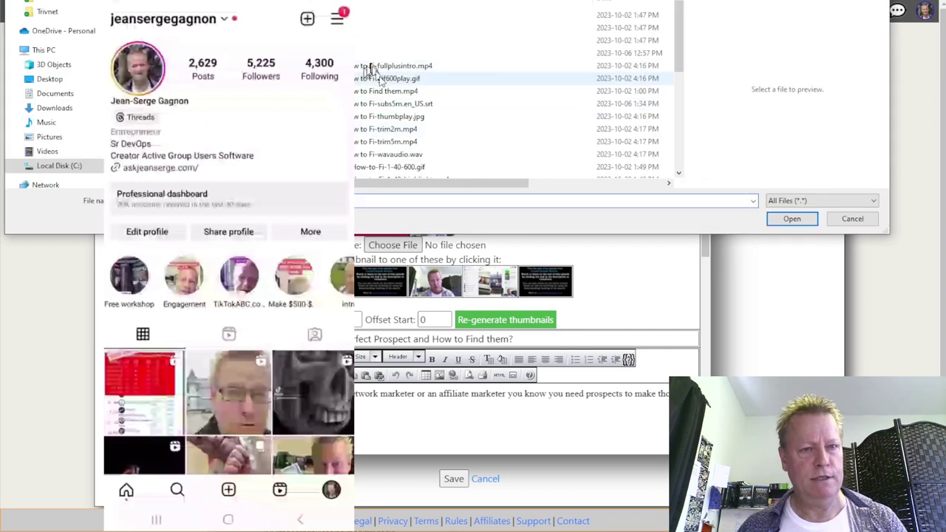
scroll(443, 133, "down", 5)
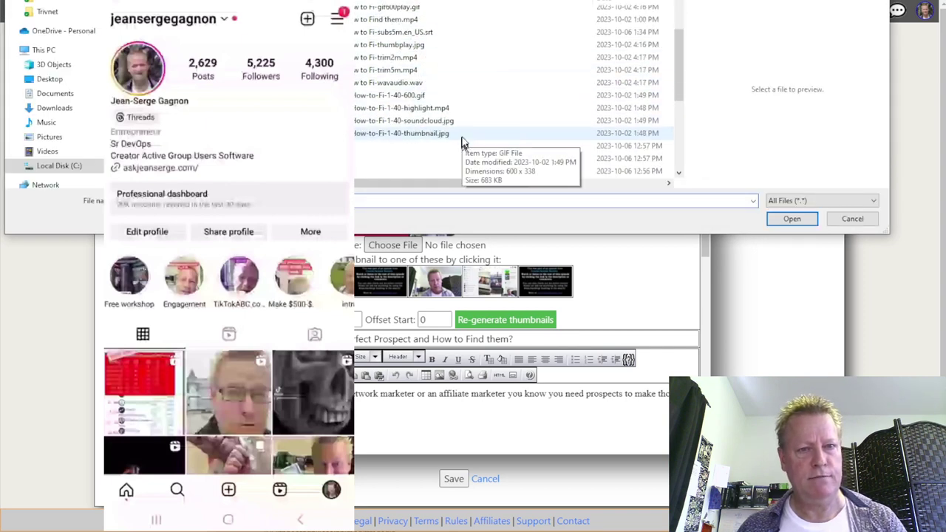
key("Escape")
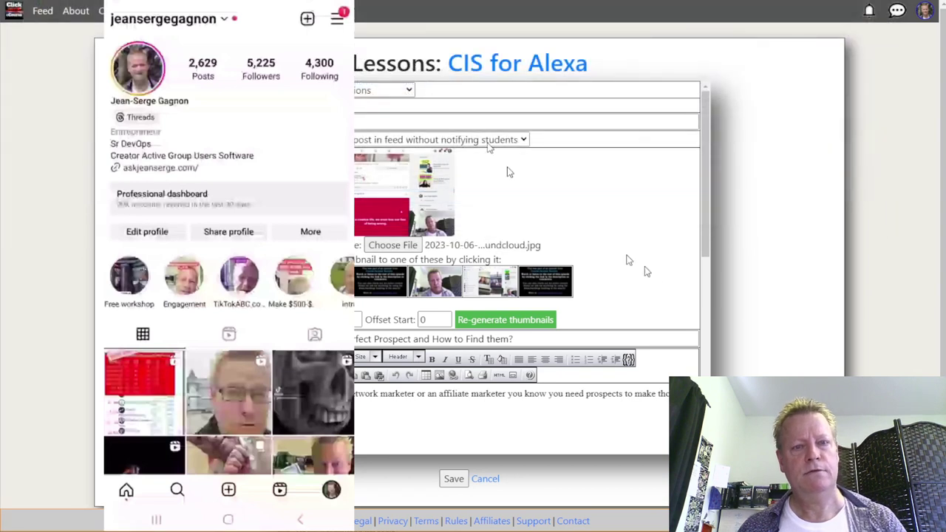
left_click(454, 479)
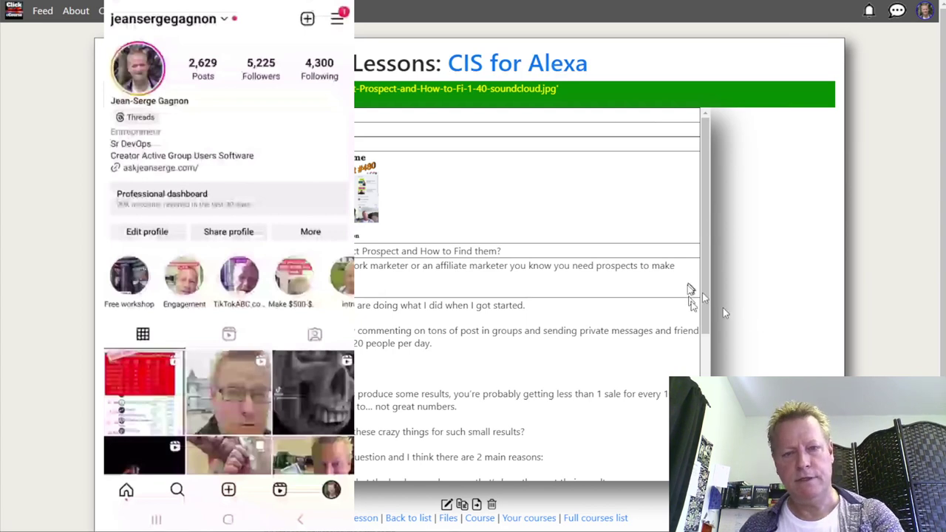
- Open the CIS for Alexa course page and check the lesson #480 card in its lesson list
key("alt+Tab")
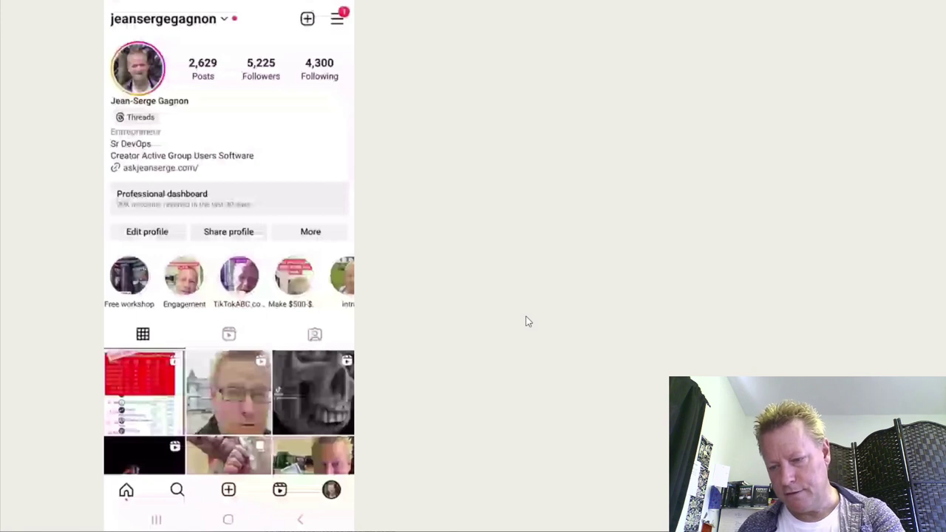
key("alt+Tab")
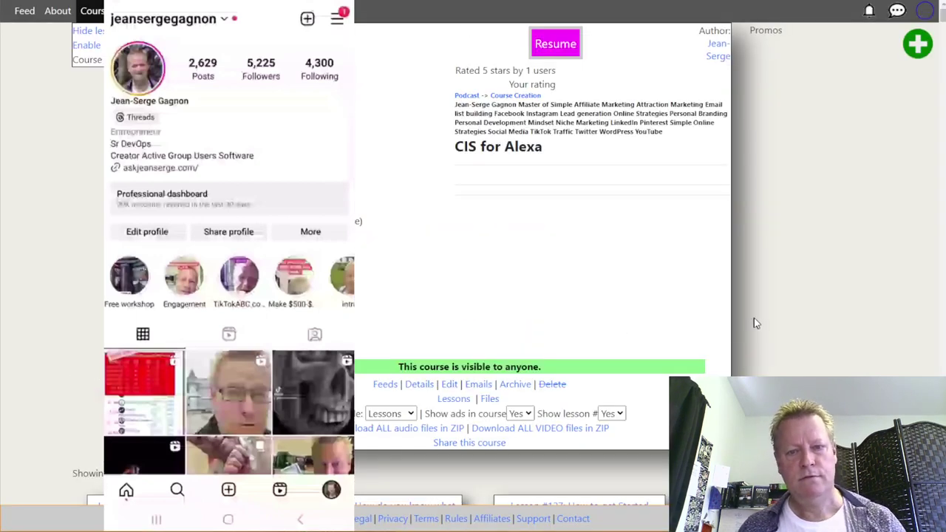
left_click(752, 317)
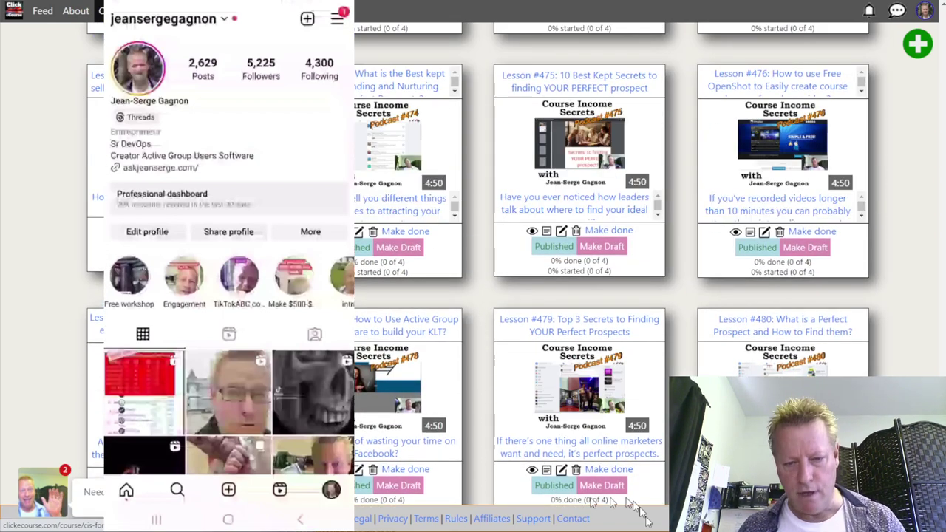
- Switch to the text file, read through it, and return to the course's lesson list
key("alt+Tab")
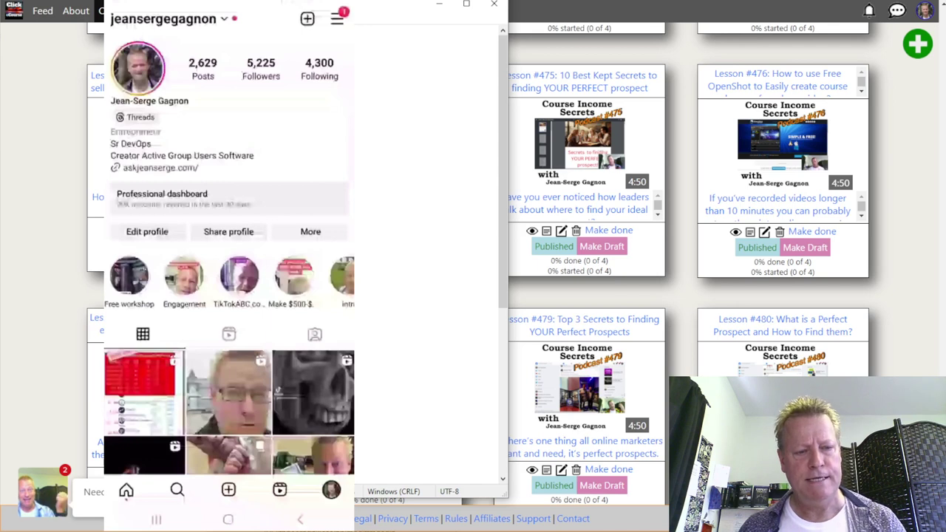
scroll(426, 254, "down", 3)
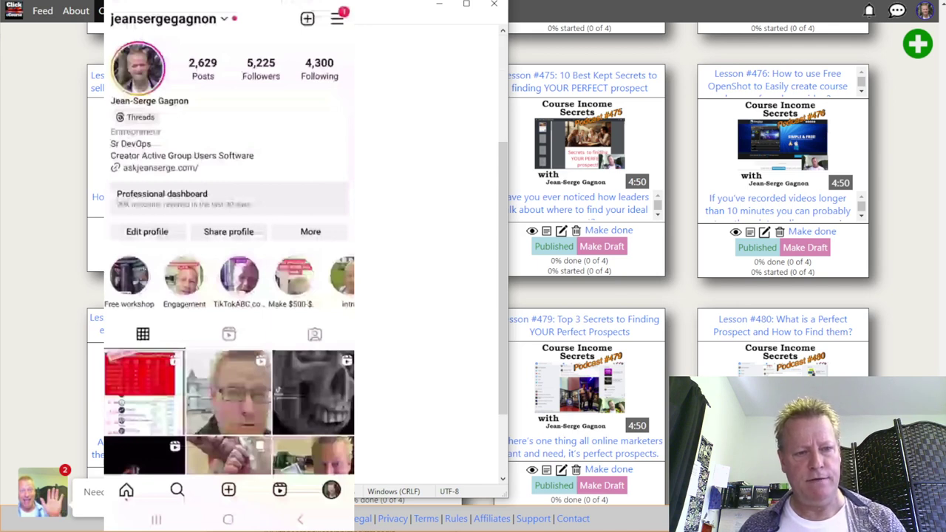
scroll(428, 252, "down", 3)
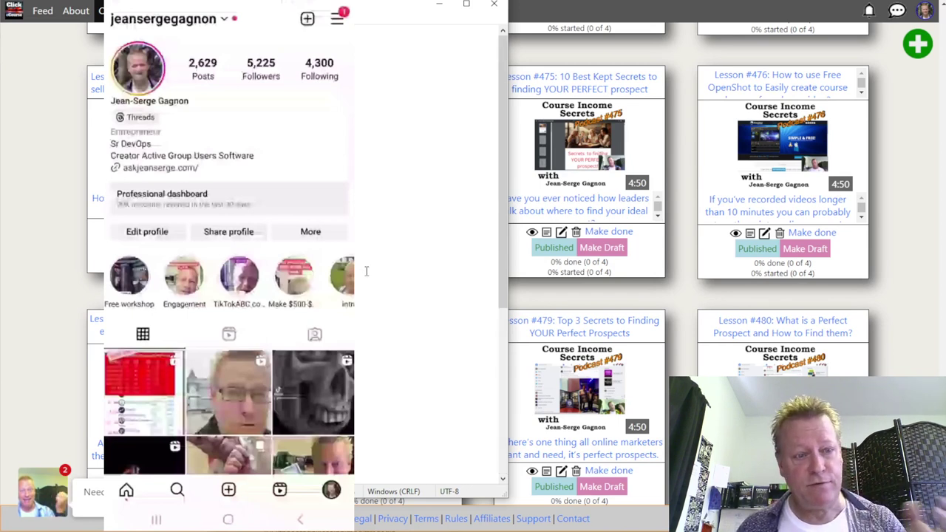
scroll(366, 271, "down", 5)
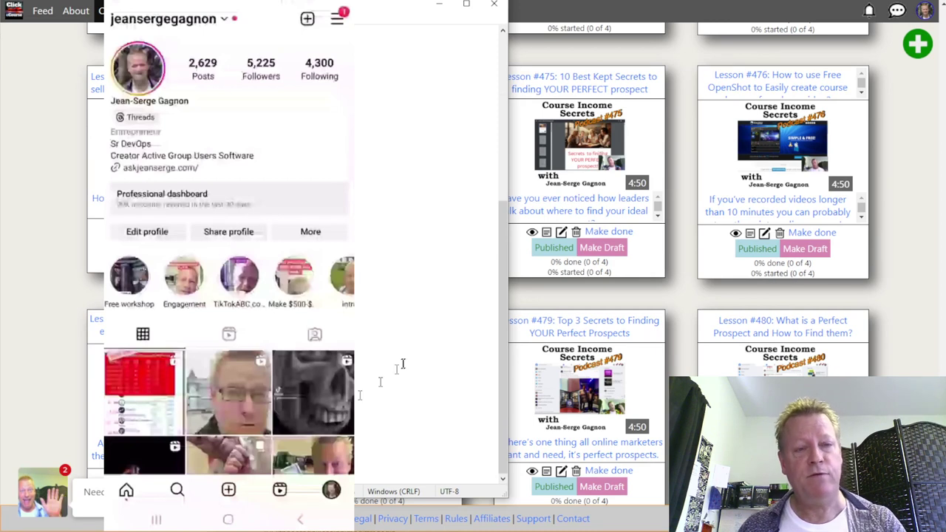
scroll(403, 363, "up", 5)
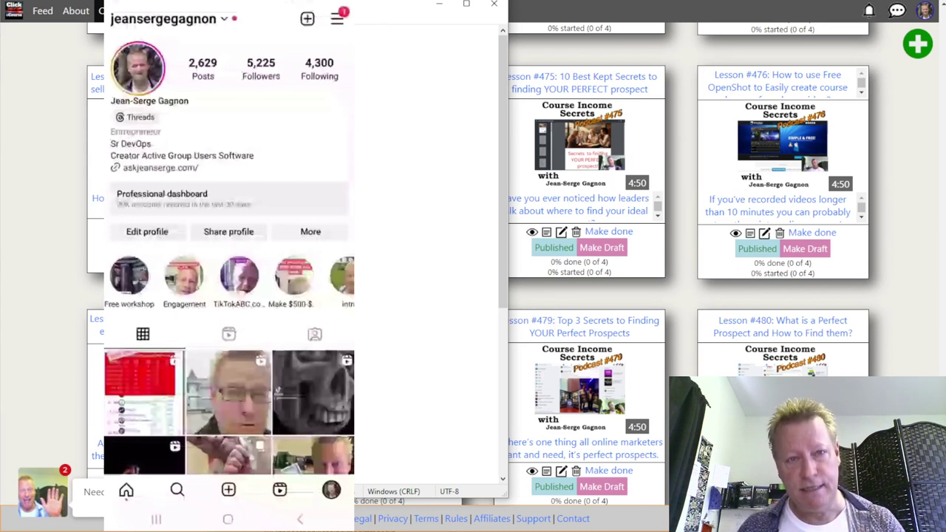
key("alt+Tab")
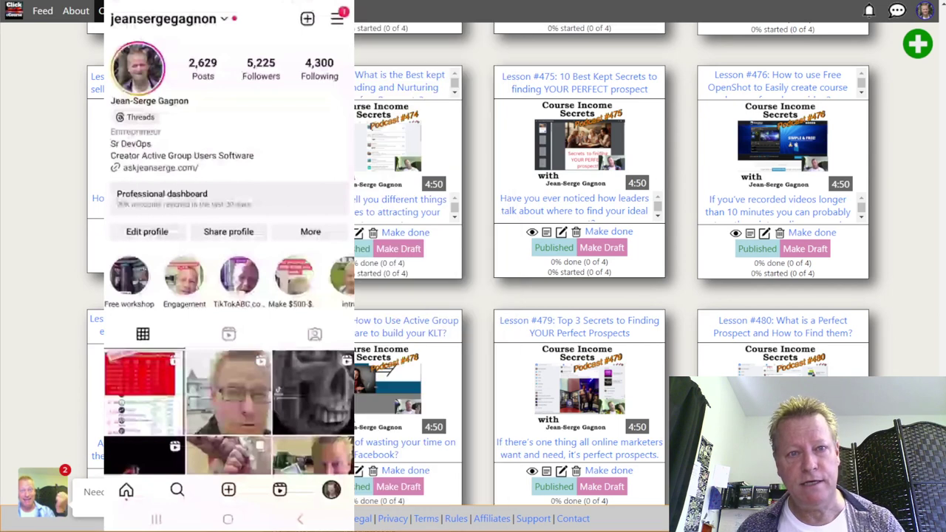
- Open Video Syndication for the account, select the Course Income Secrets series, and open the episode 480 project
left_click(924, 10)
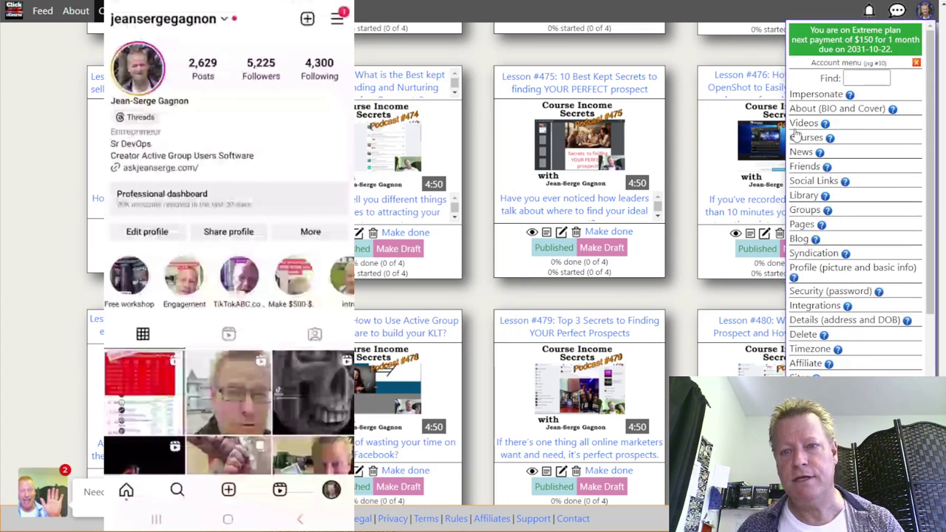
left_click(818, 254)
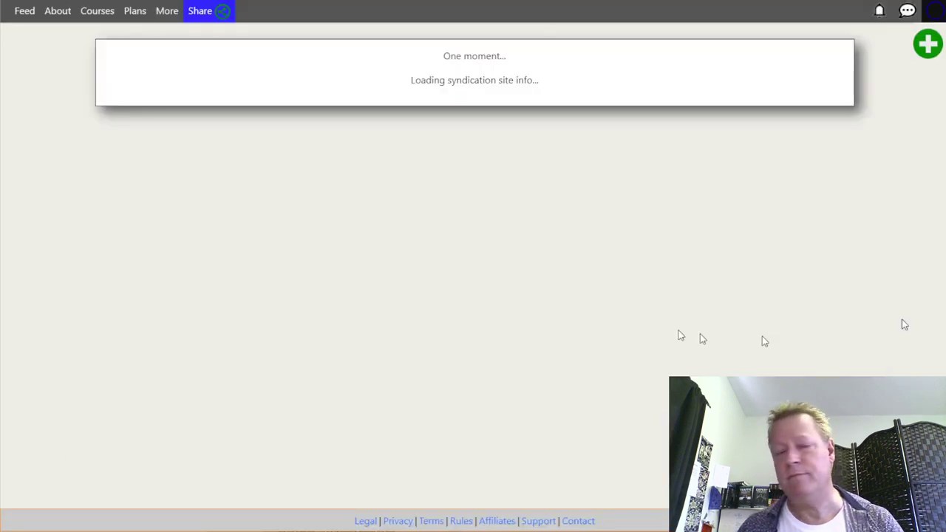
left_click(429, 109)
left_click(383, 134)
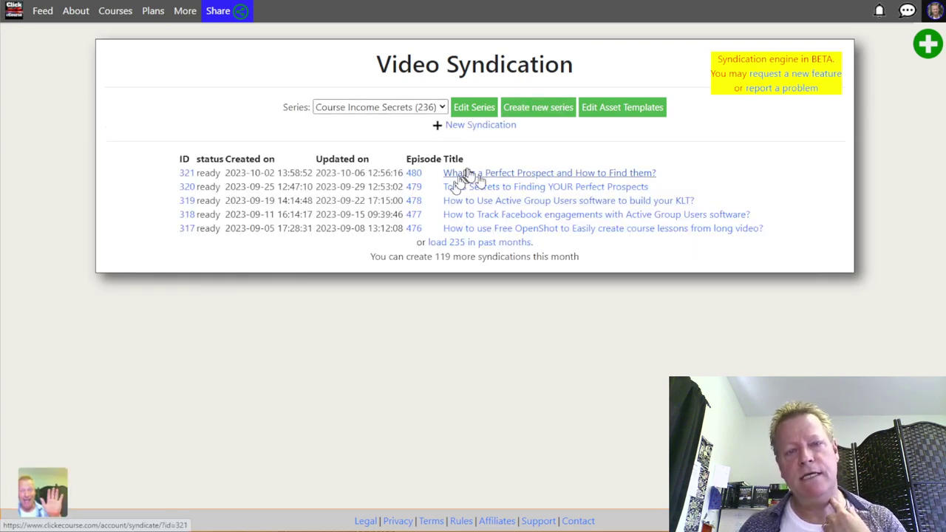
left_click(487, 175)
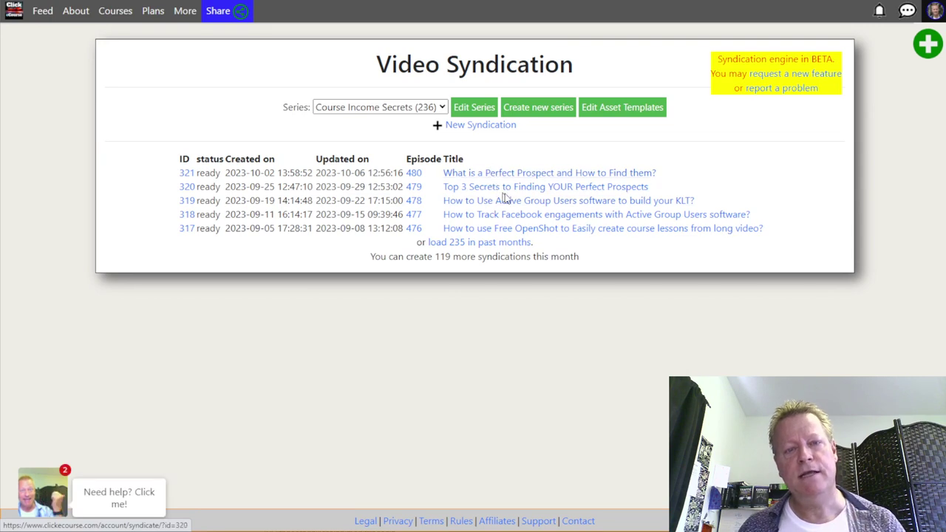
- Look through the generated assets of episode 480 and preview the gif600play image
scroll(481, 321, "down", 3)
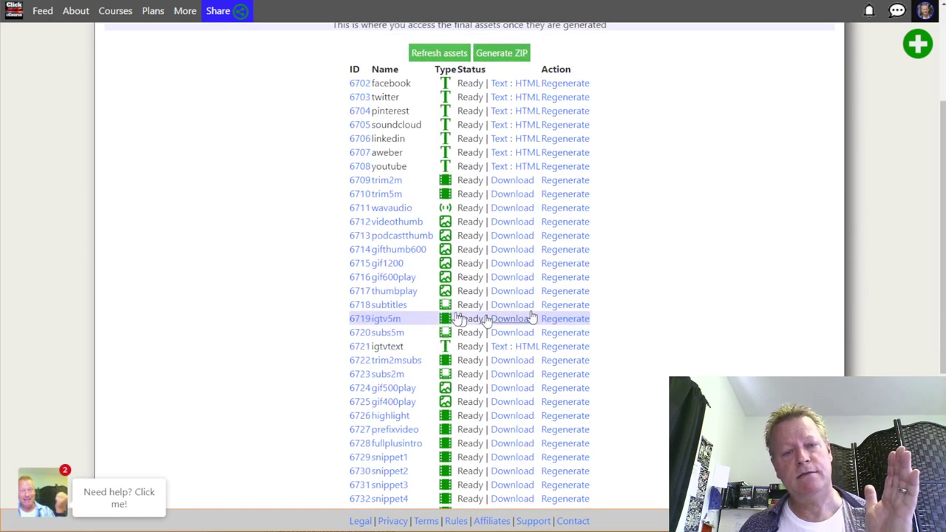
left_click(411, 254)
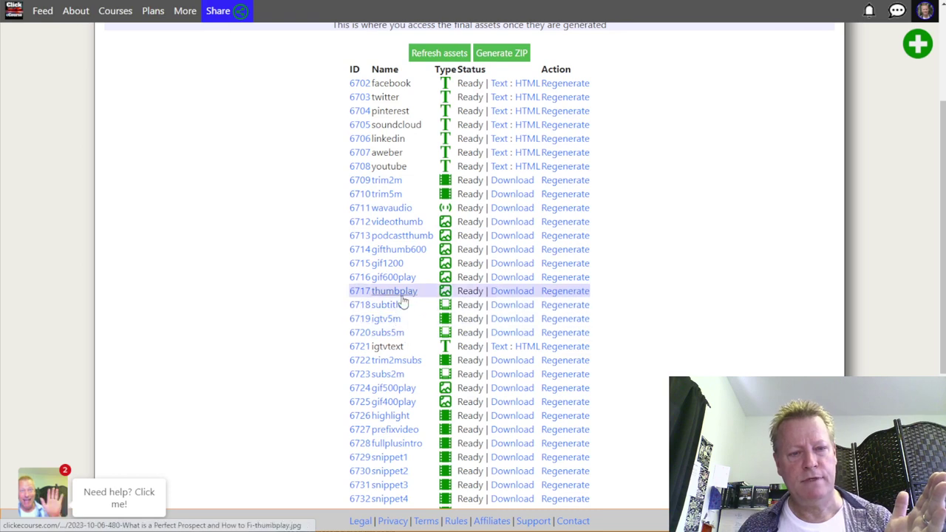
left_click(403, 279)
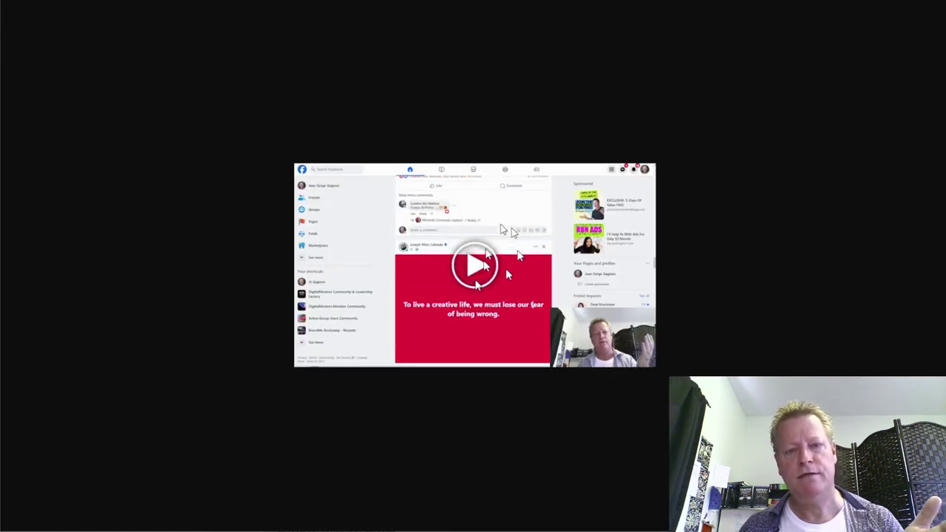
key("ctrl+w")
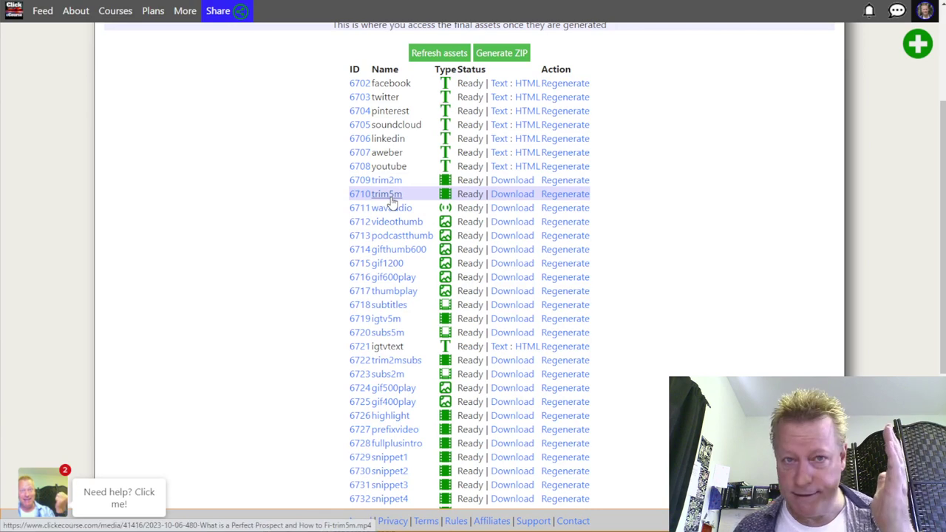
scroll(391, 201, "down", 5)
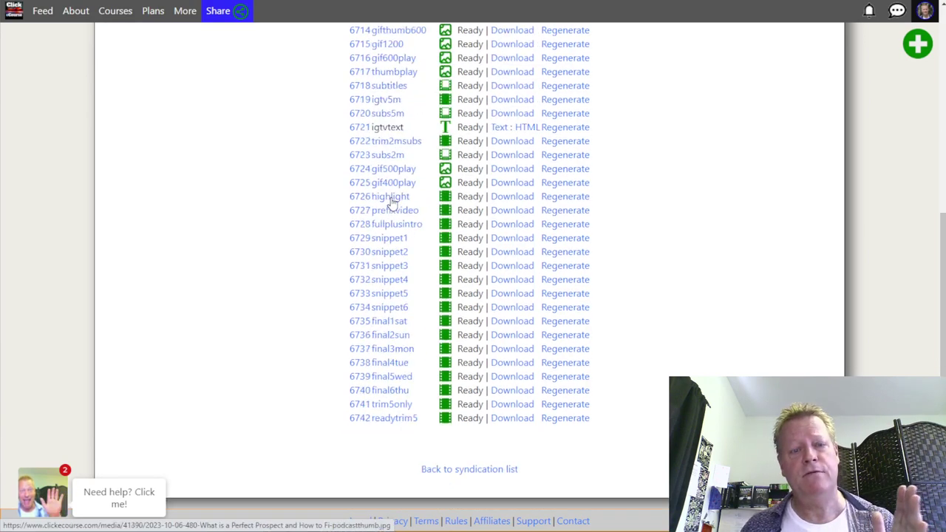
scroll(415, 269, "up", 8)
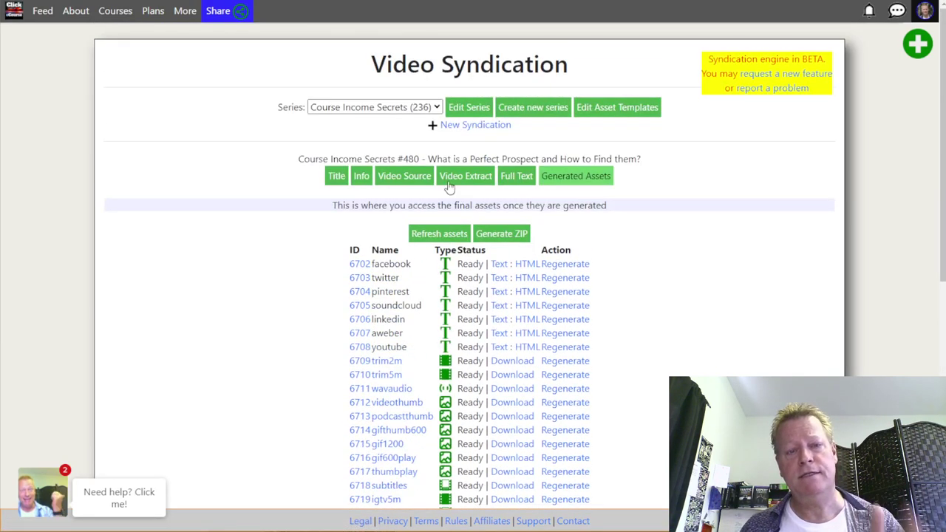
- View the project's video source, including the source video and the YouTube link for subtitle extraction
left_click(405, 178)
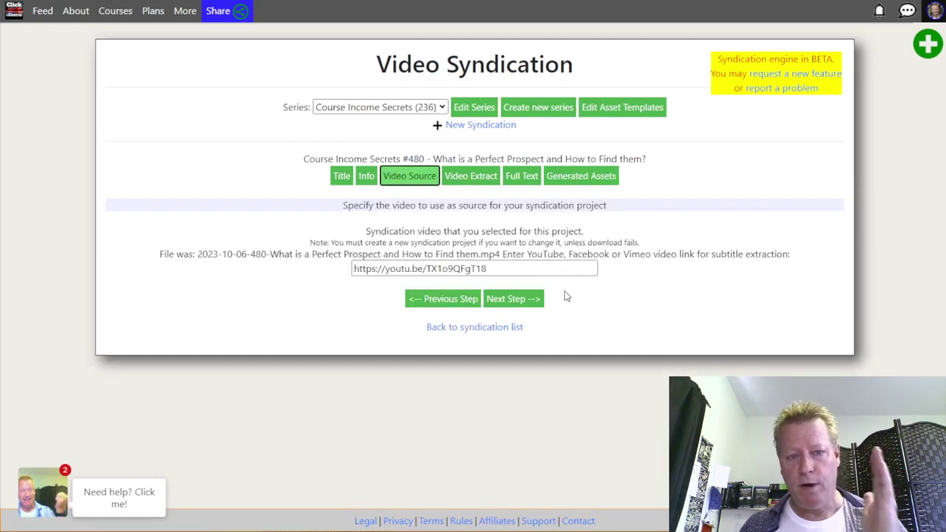
scroll(433, 281, "down", 3)
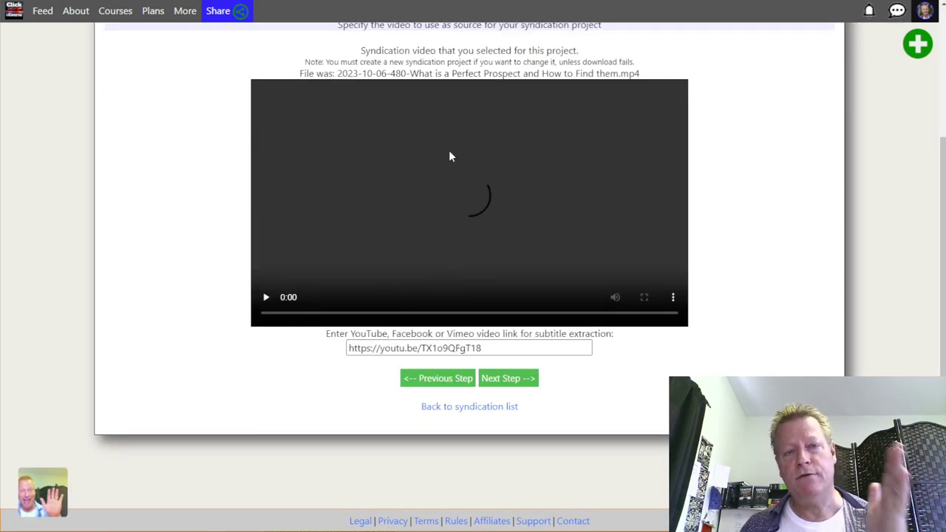
left_click_drag(478, 347, 373, 352)
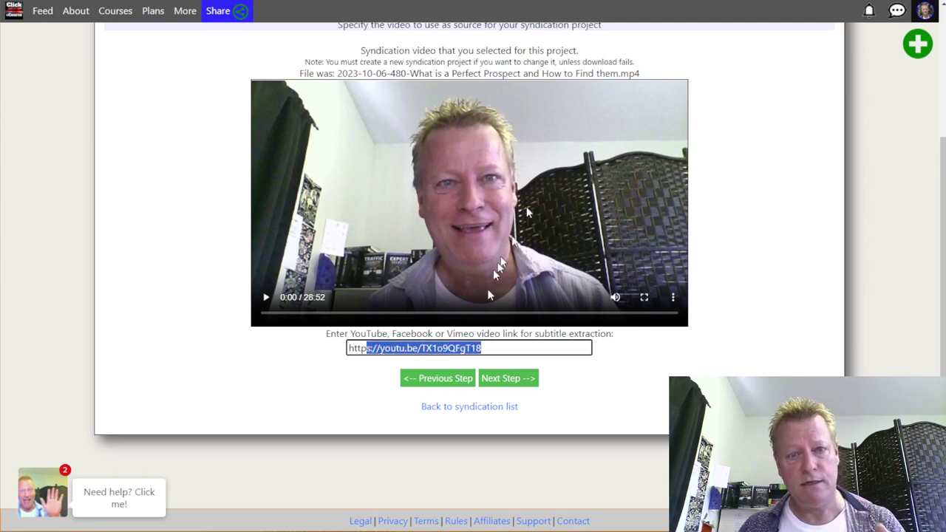
scroll(566, 95, "up", 3)
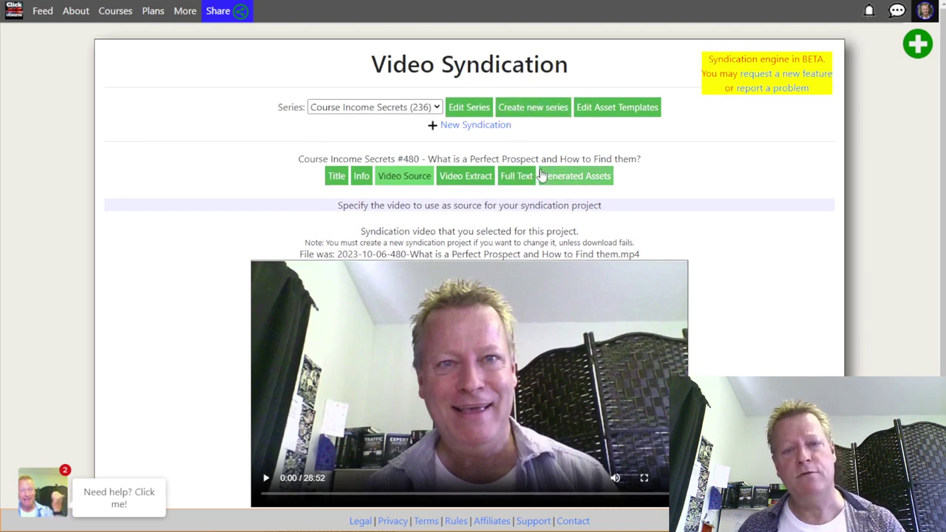
- Return to the project's generated assets and review the list of text, video and image files
left_click(559, 176)
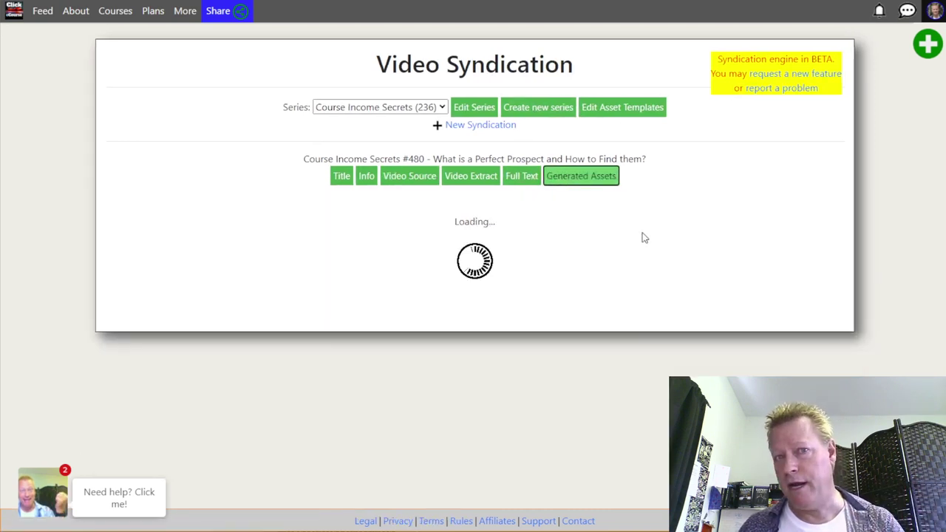
scroll(642, 237, "down", 3)
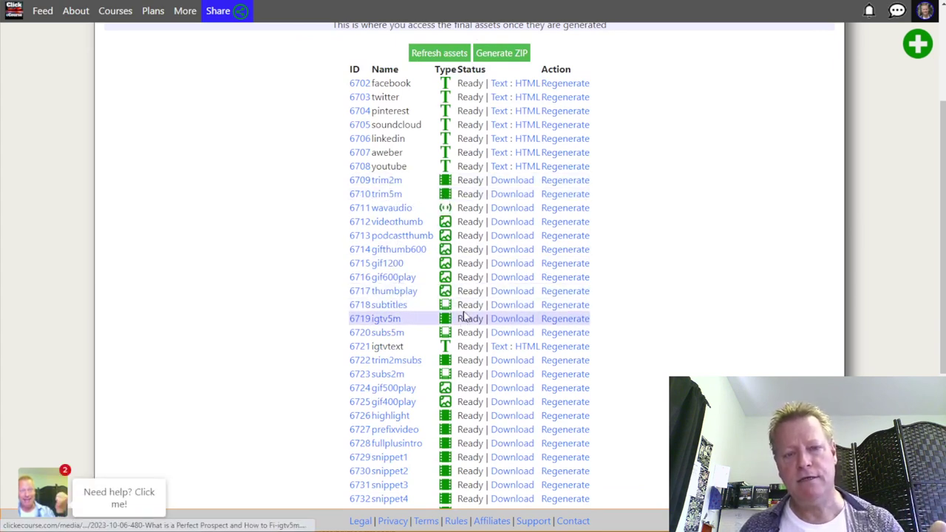
scroll(634, 332, "down", 3)
scroll(635, 332, "up", 3)
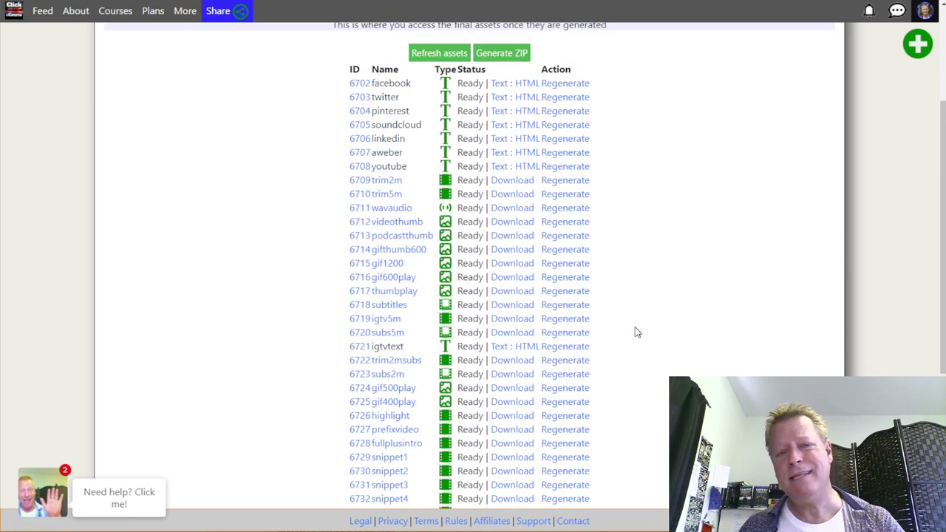
scroll(637, 333, "up", 3)
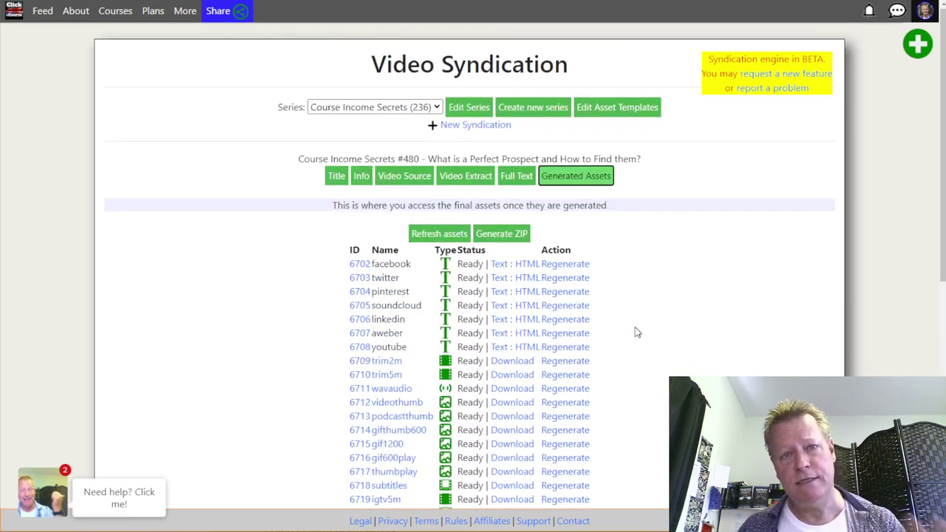